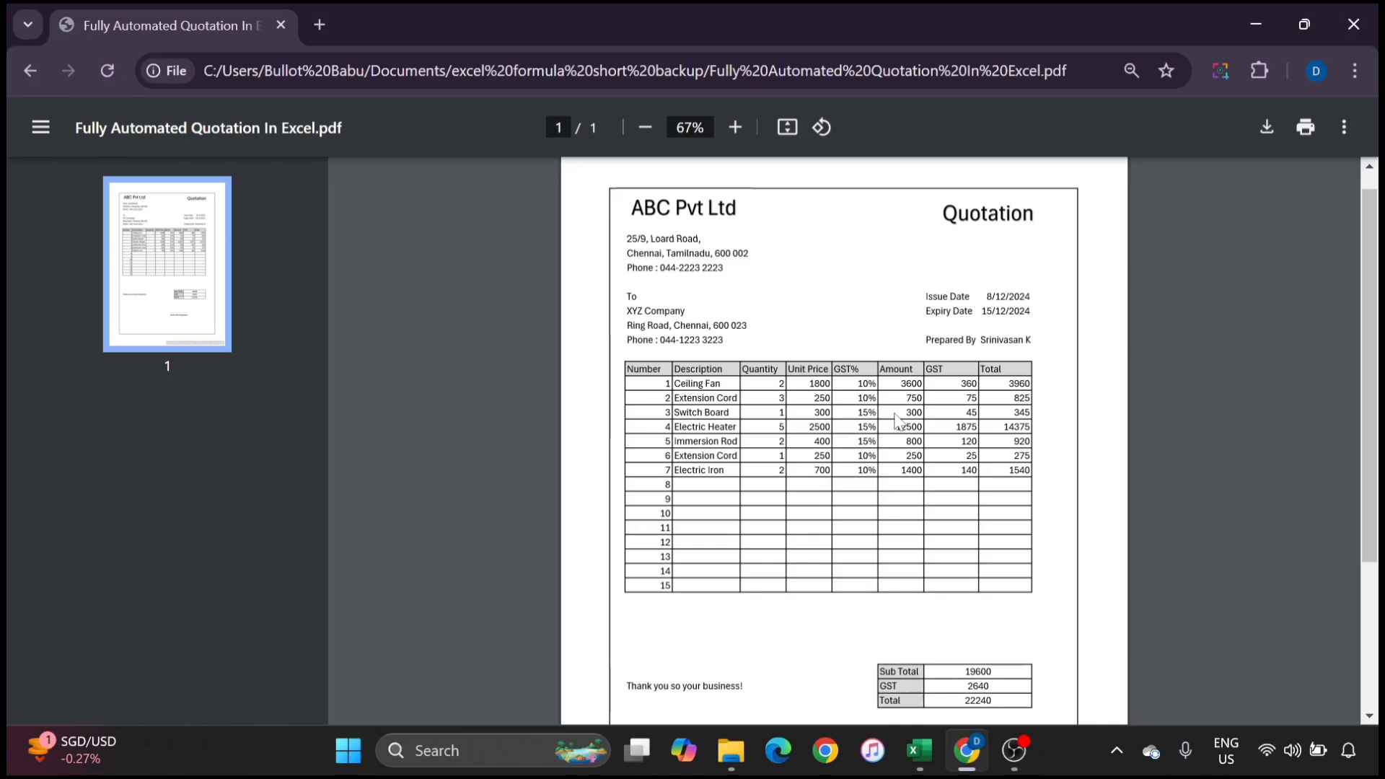
Step: Switch to the Excel quotation workbook and review the Quotation title, sender address block and recipient details
key("alt+Tab")
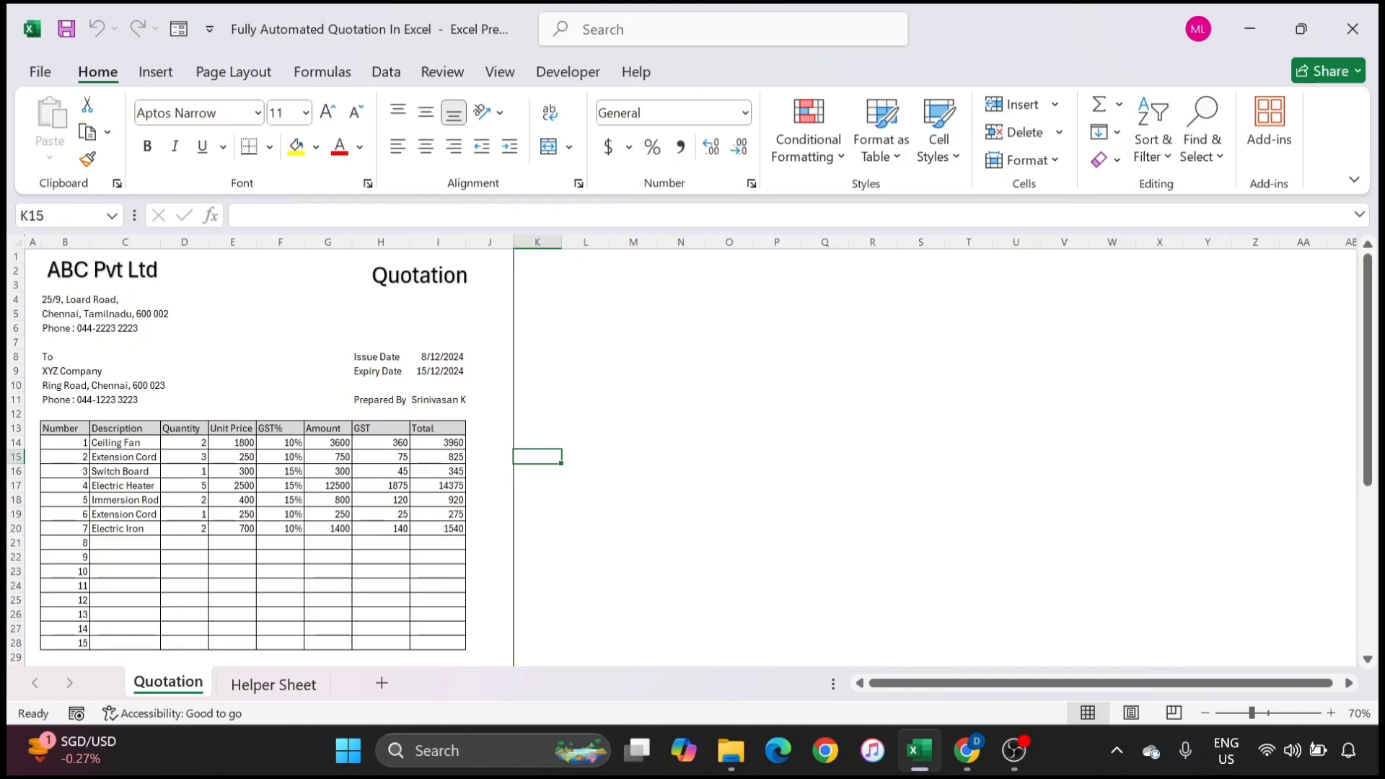
left_click(401, 275)
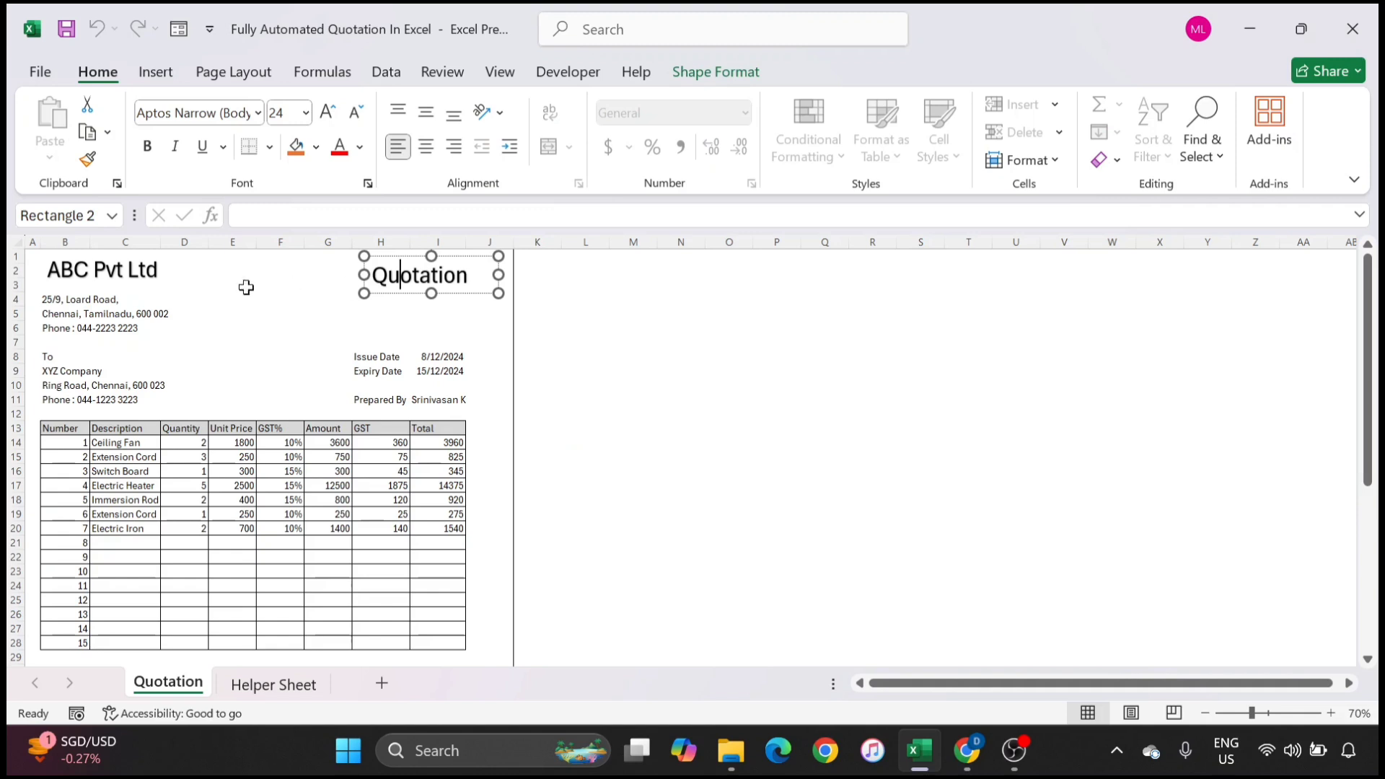
left_click(84, 302)
left_click_drag(85, 301, 79, 336)
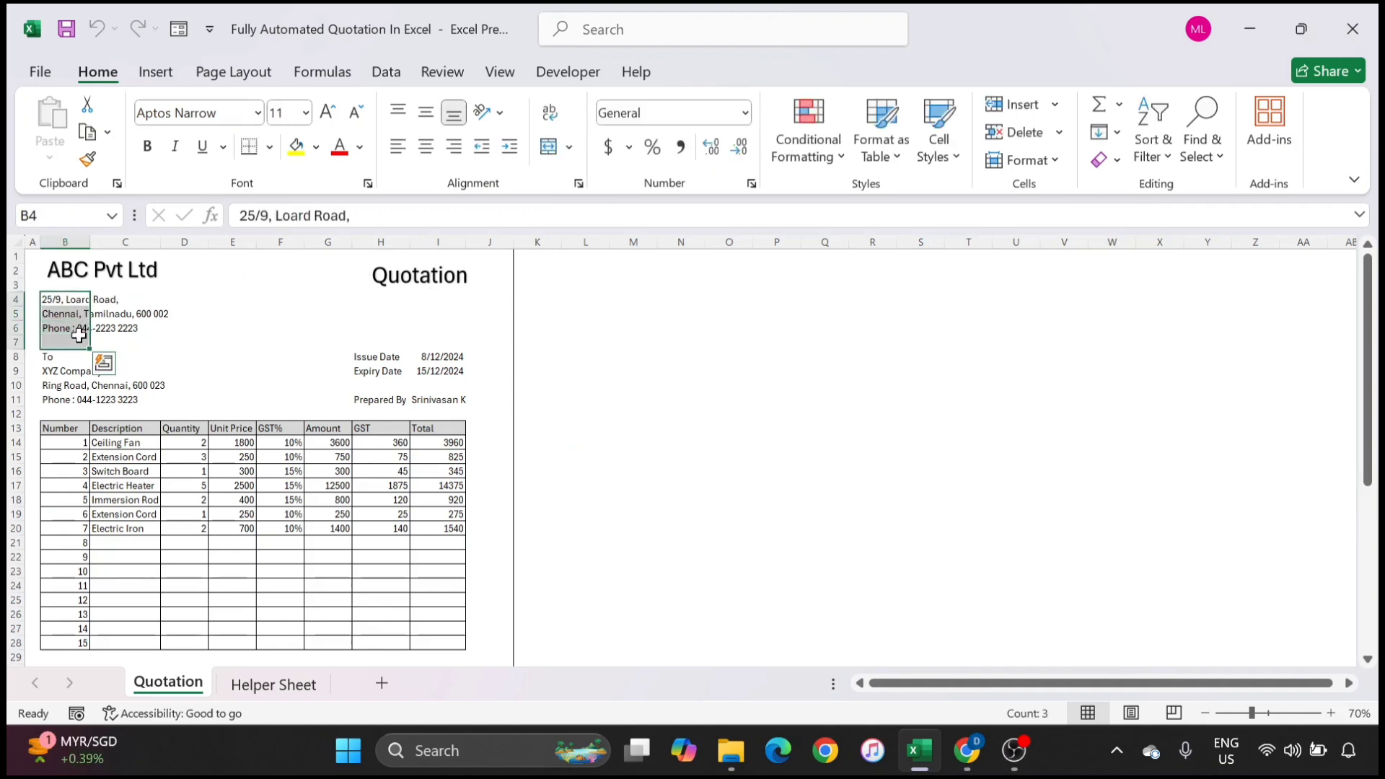
left_click(59, 369)
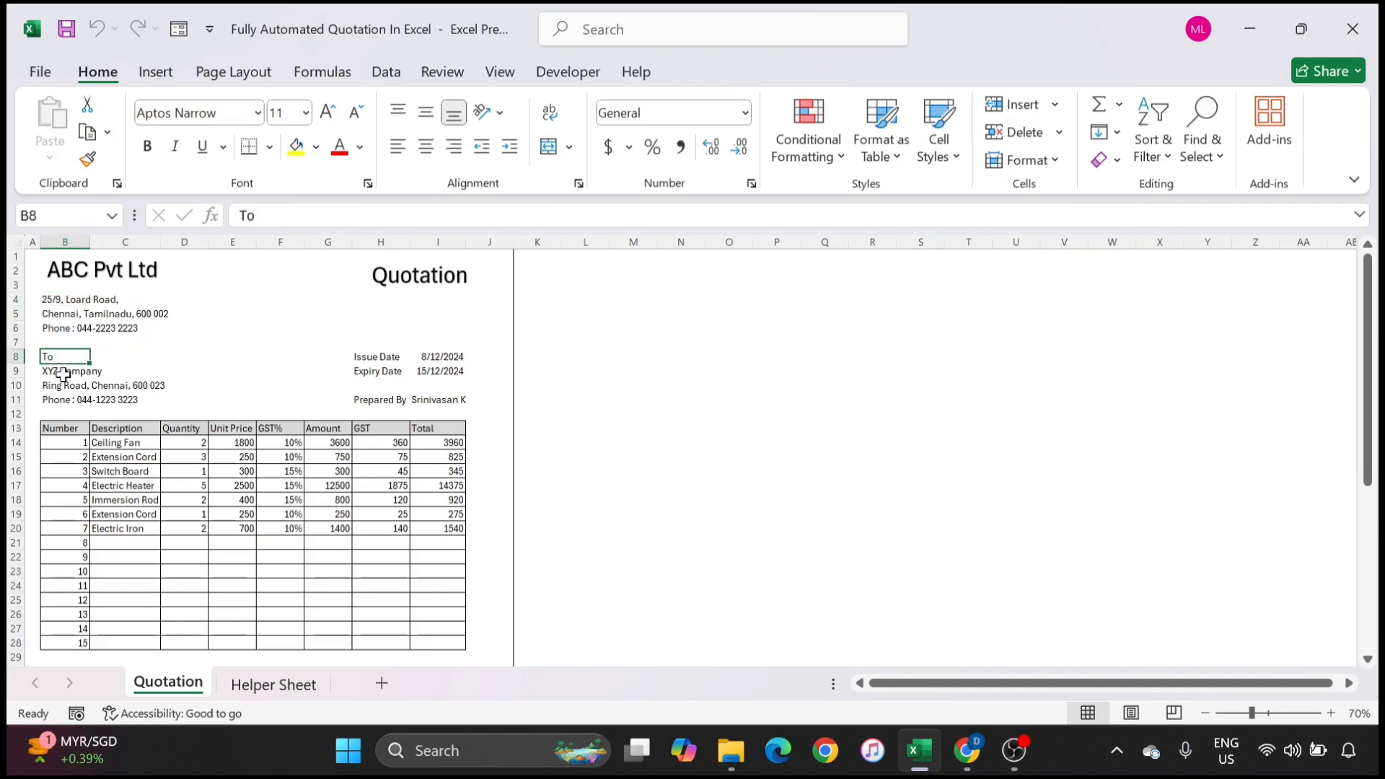
left_click_drag(55, 369, 76, 402)
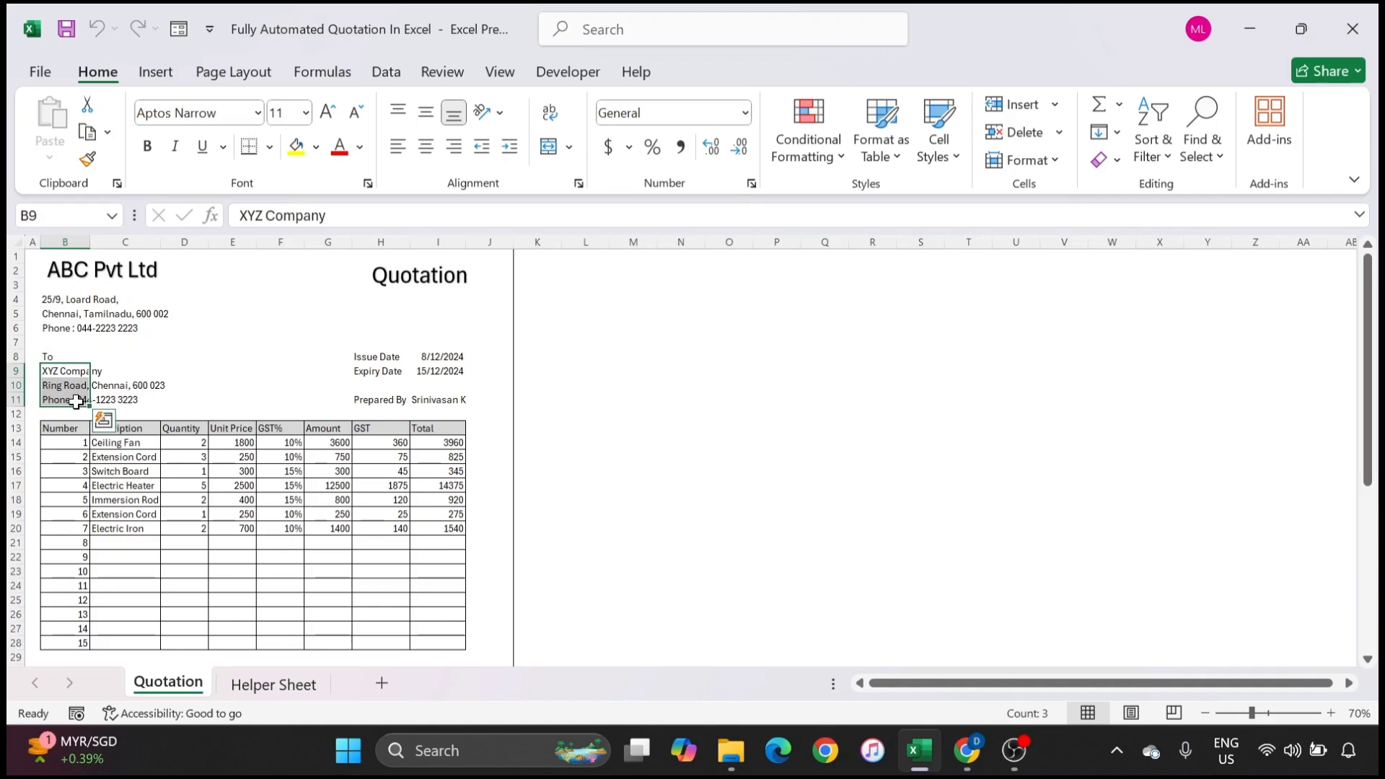
Step: Examine the issue and expiry dates, the Prepared By field and the item table from Number to Total
left_click(385, 357)
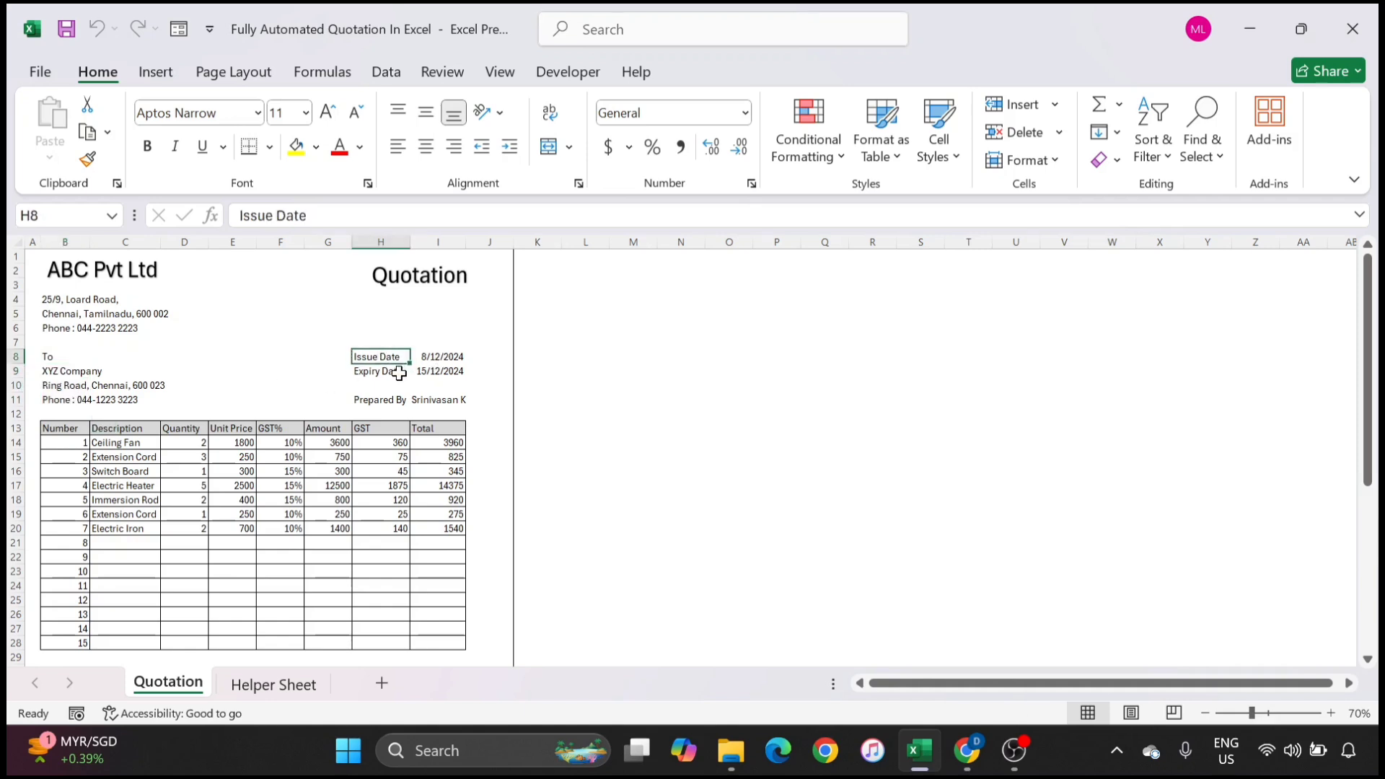
left_click(398, 373)
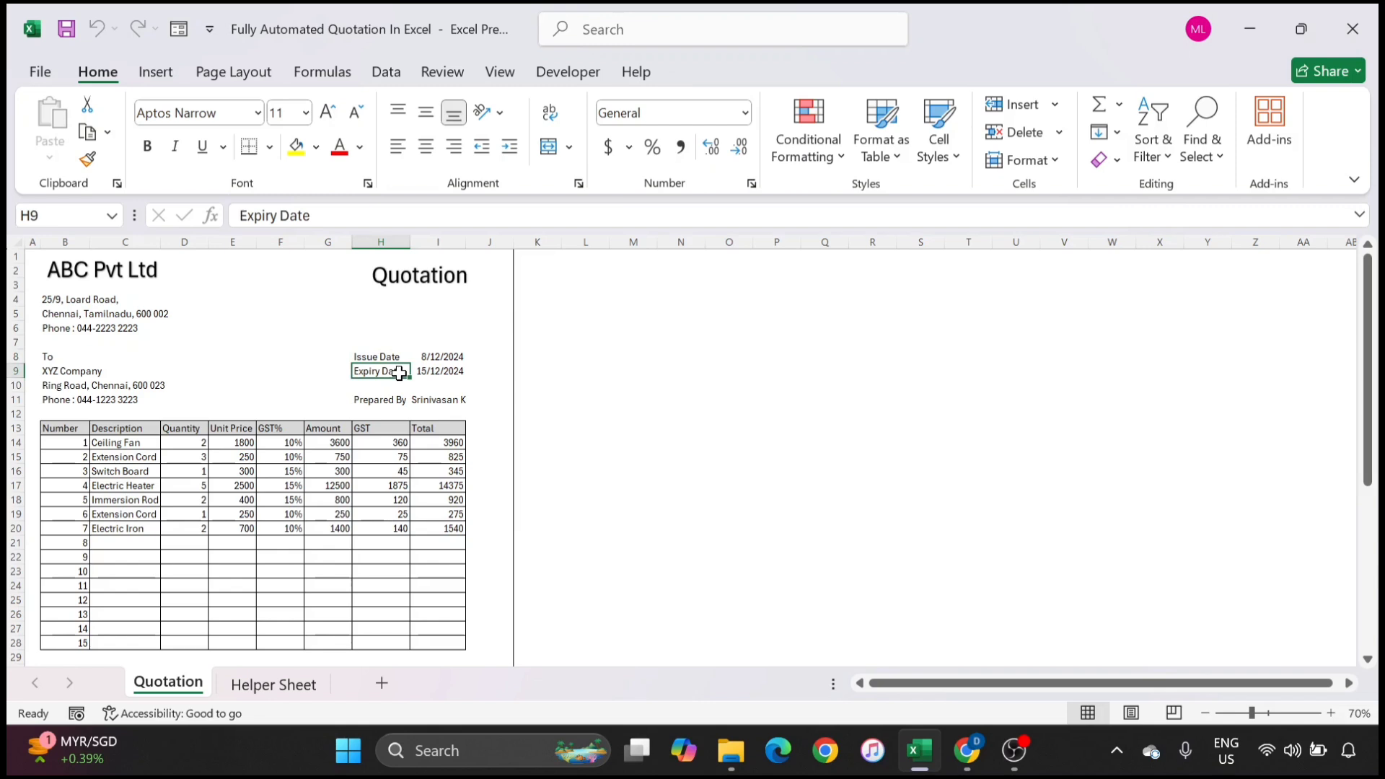
left_click(443, 356)
left_click(372, 376)
left_click(388, 355)
left_click_drag(388, 355, 429, 370)
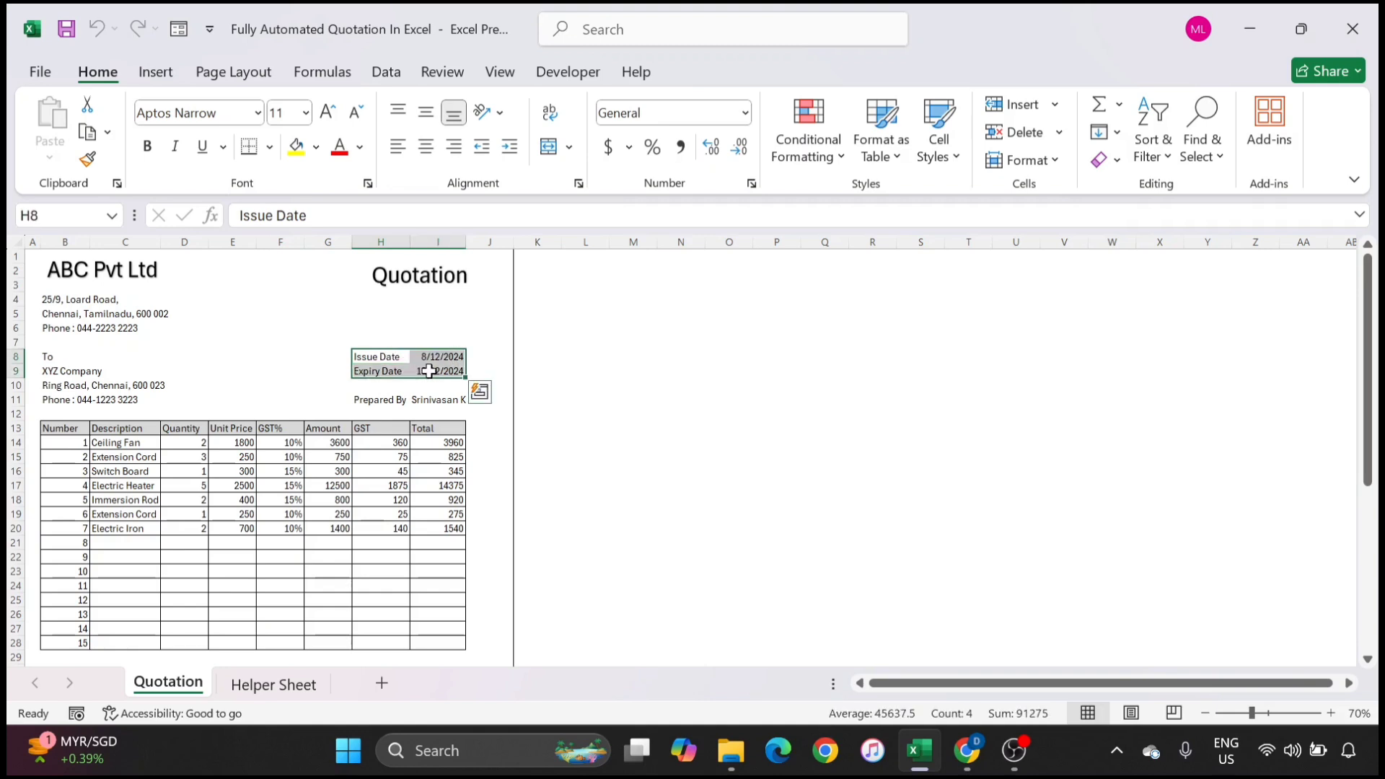
left_click(390, 402)
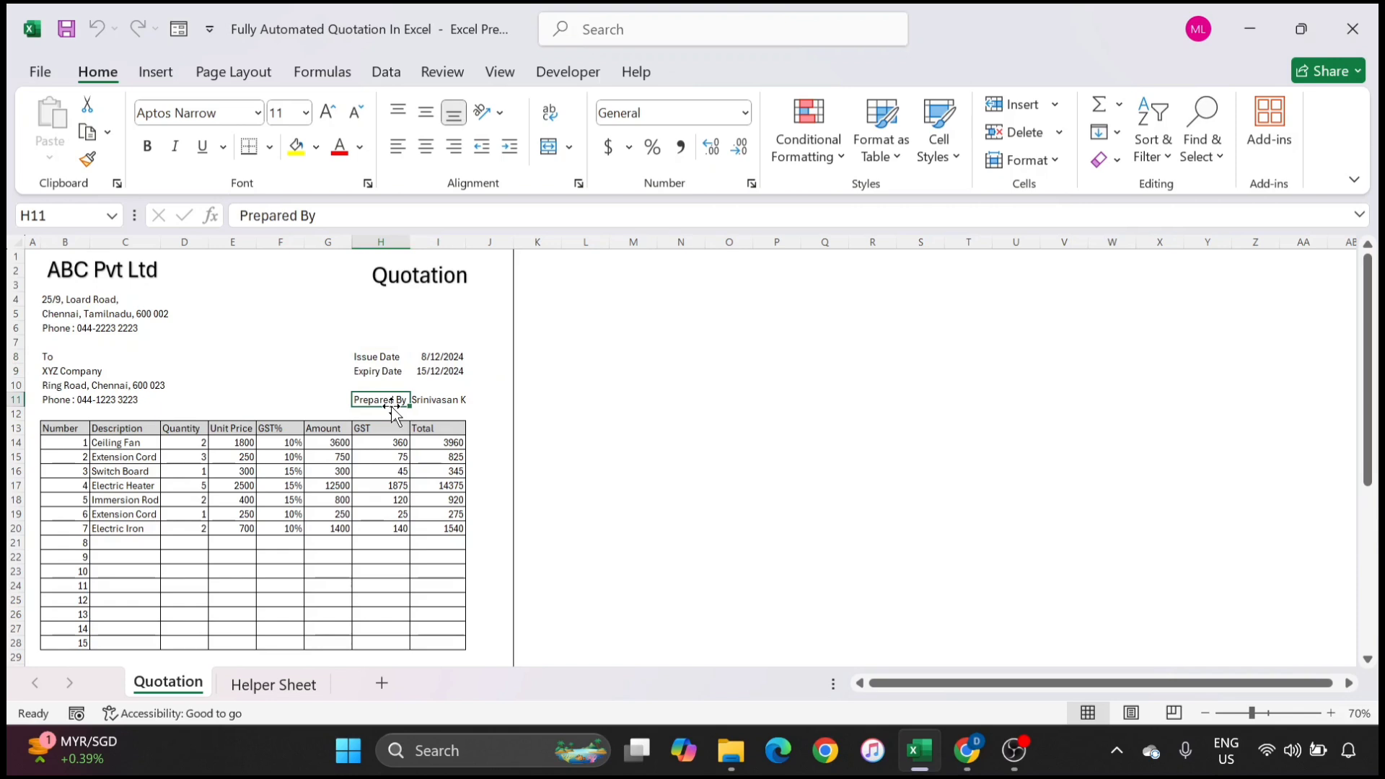
scroll(391, 411, "down", 1)
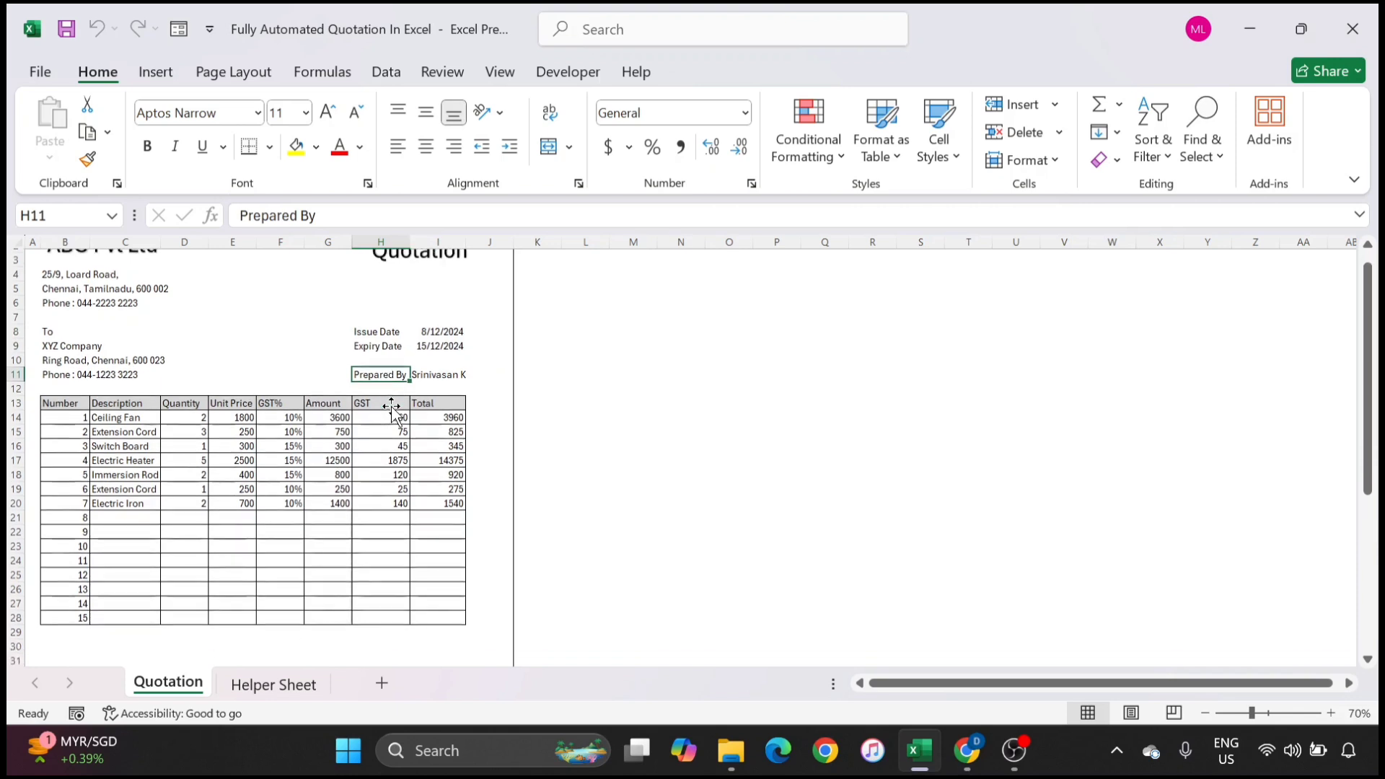
left_click(439, 375)
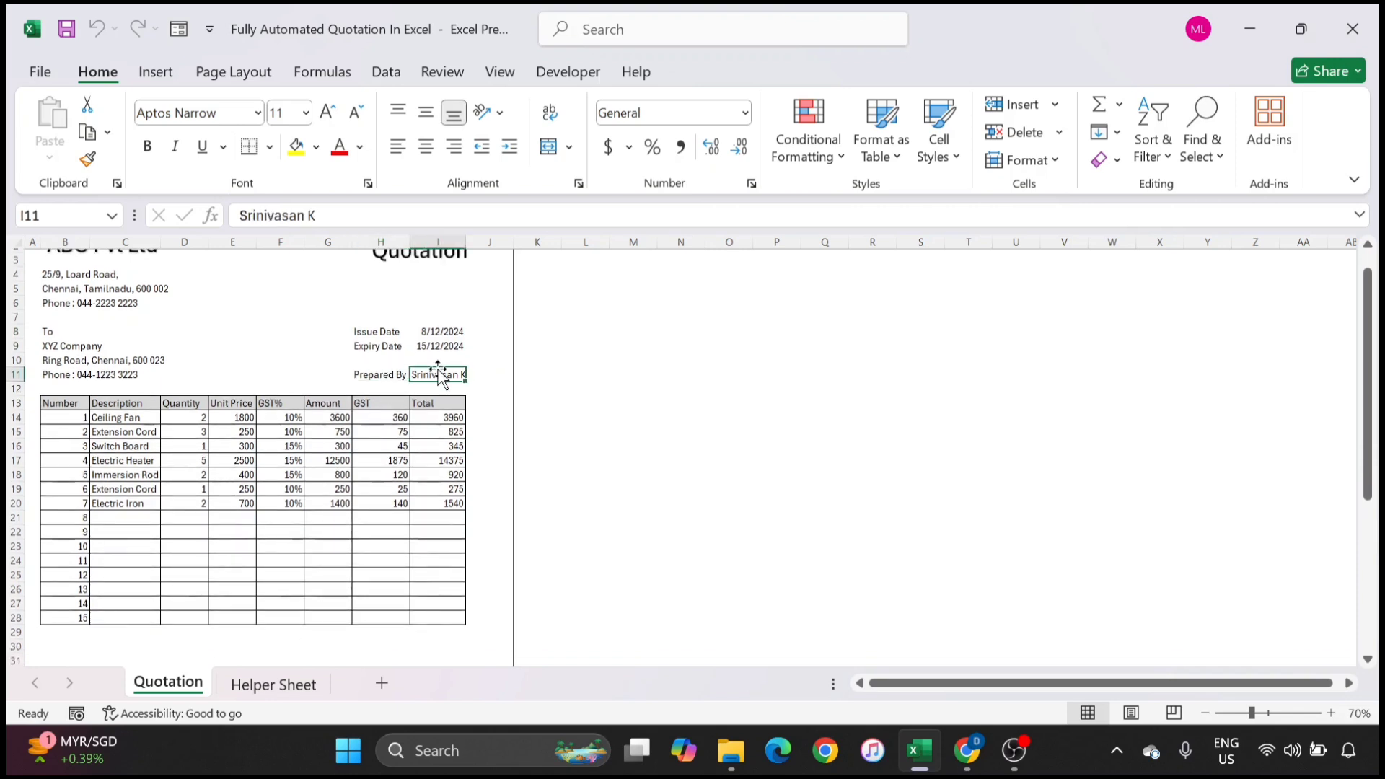
scroll(438, 374, "down", 1)
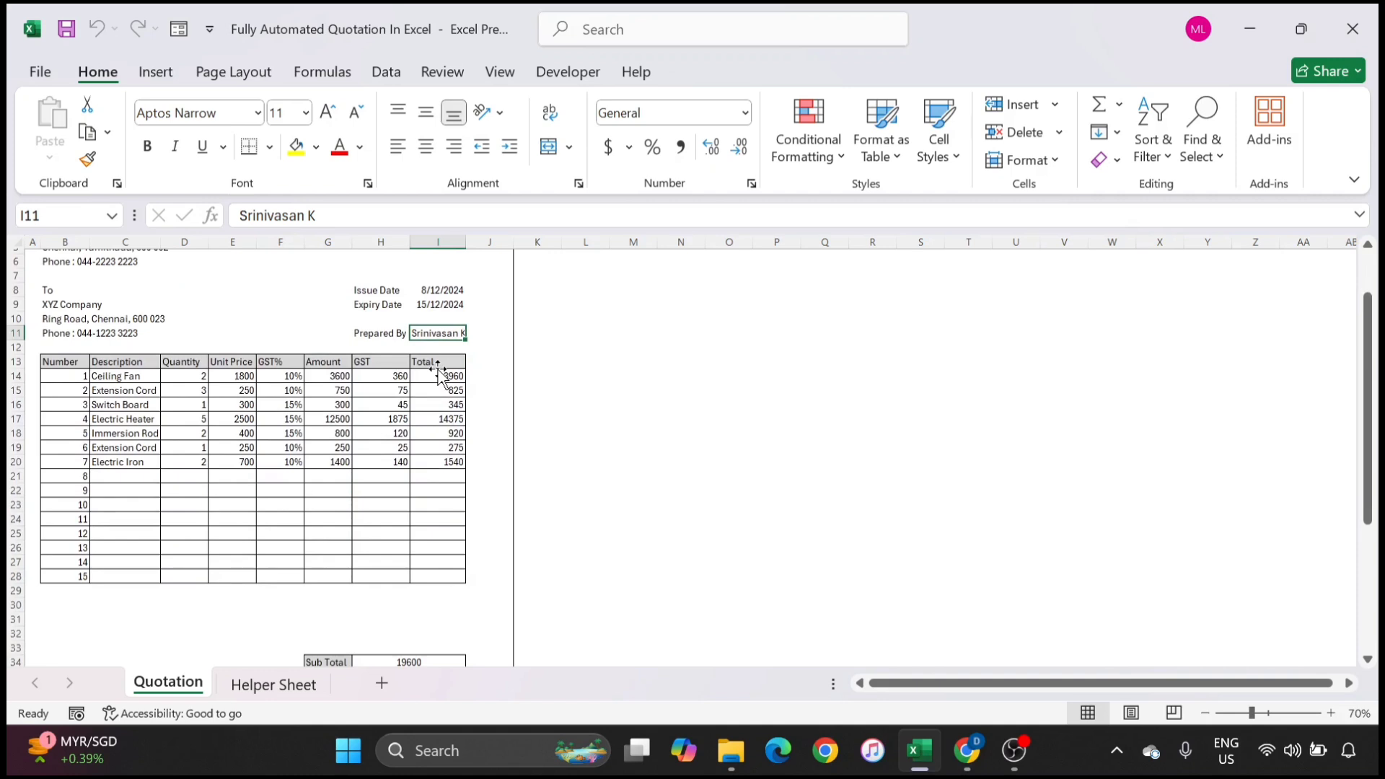
scroll(440, 374, "down", 1)
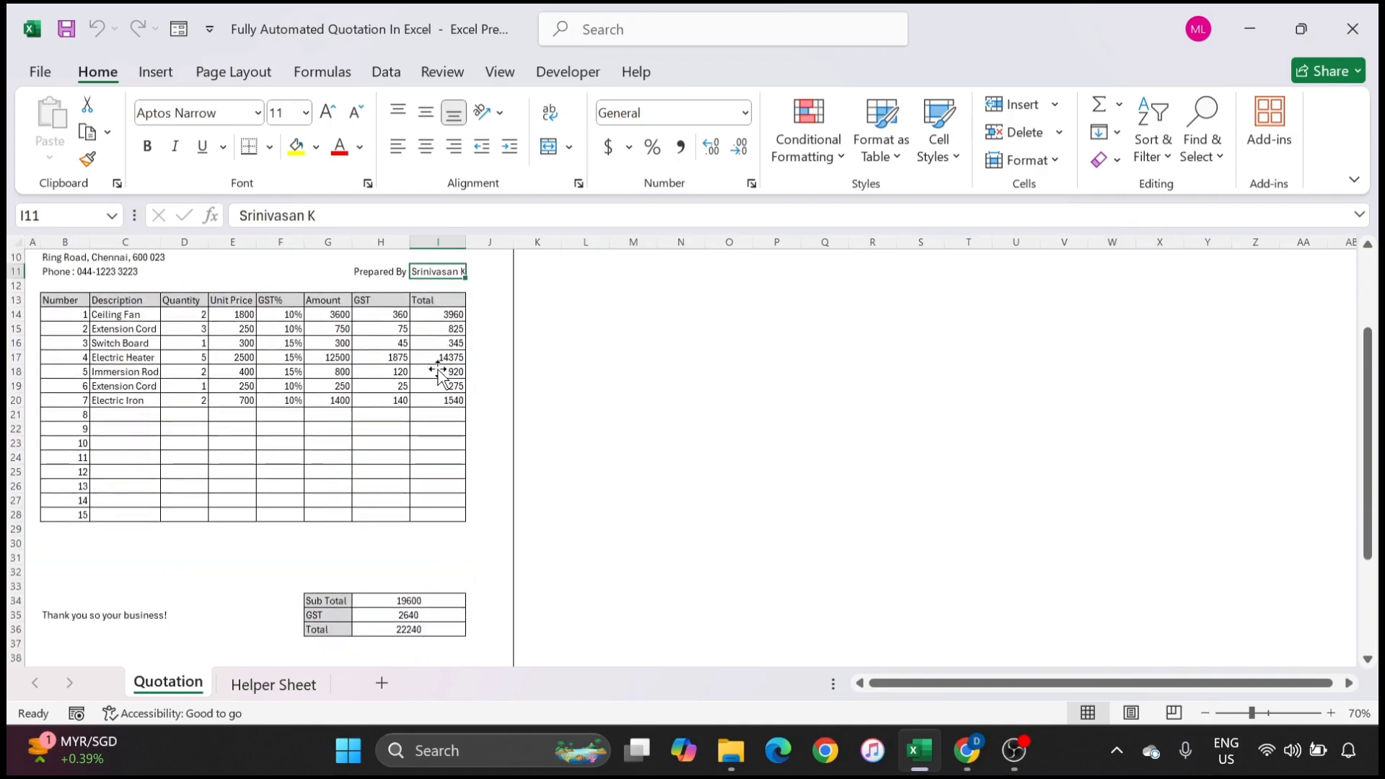
left_click_drag(70, 300, 434, 518)
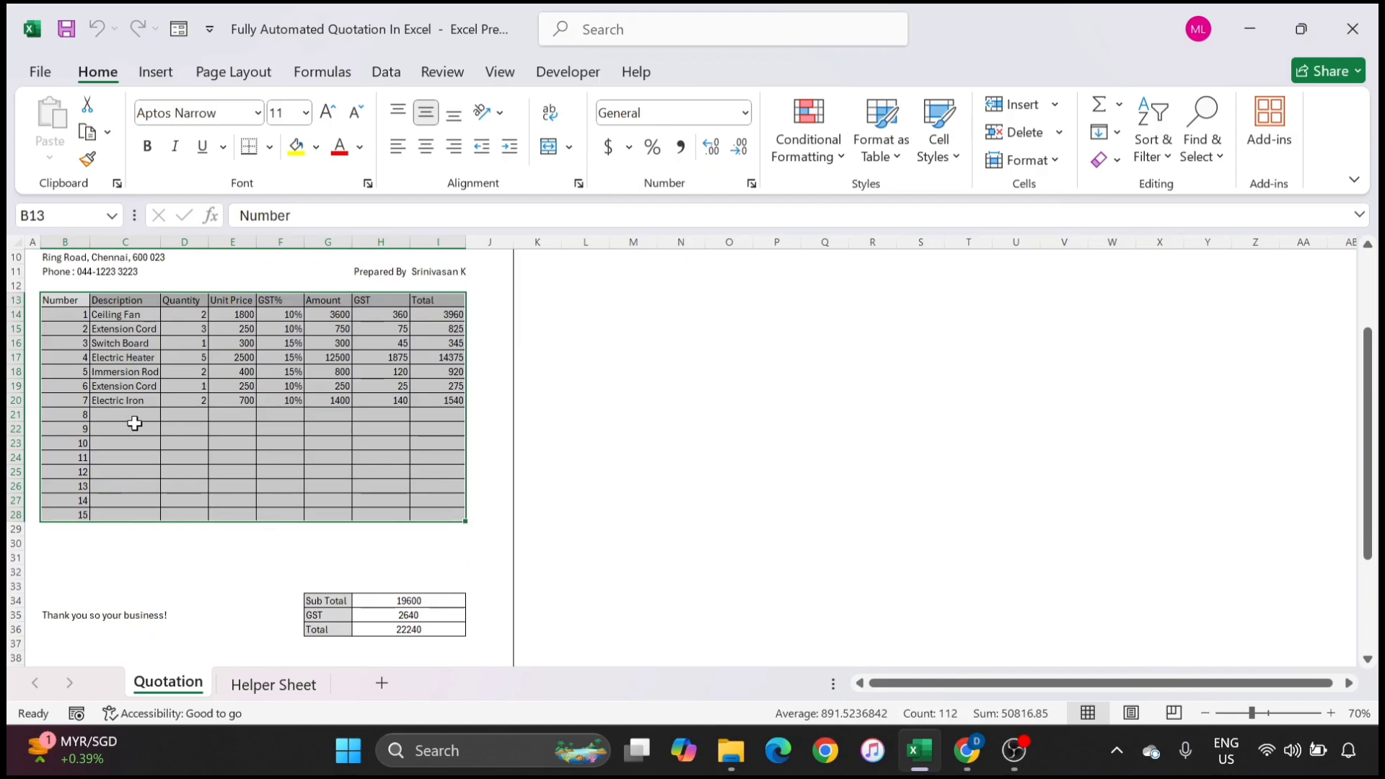
Step: Add Electric Kettle as item 8 in the quotation table with a quantity of 1
left_click(135, 427)
left_click(126, 412)
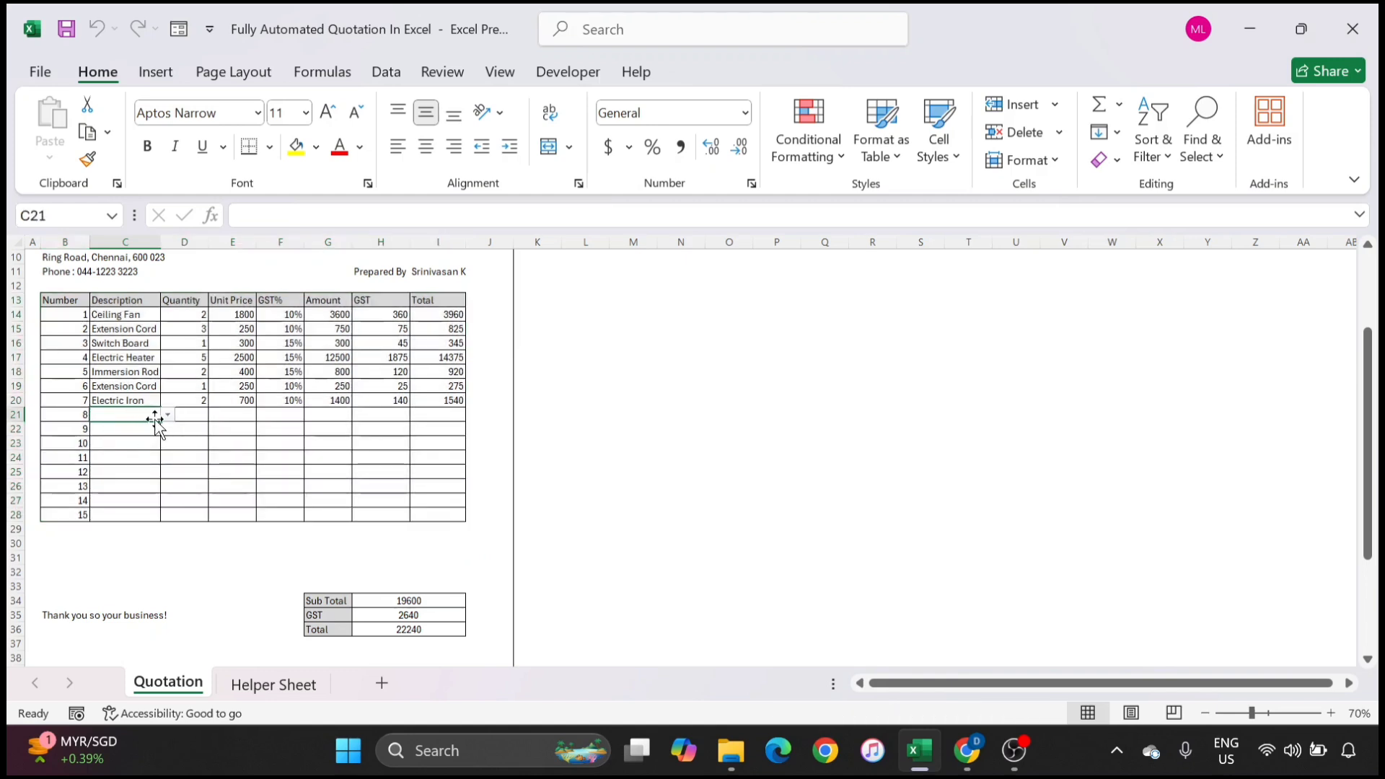
left_click(169, 417)
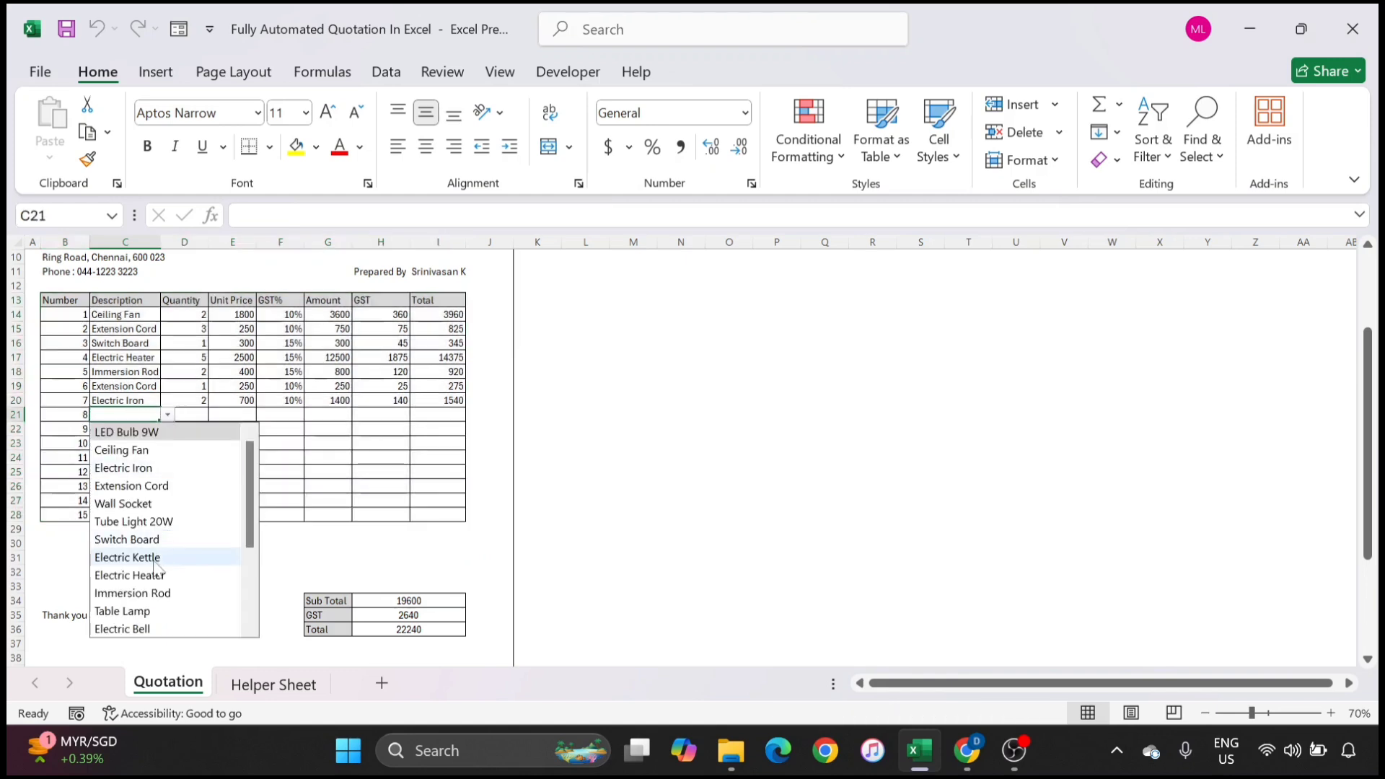
left_click(153, 559)
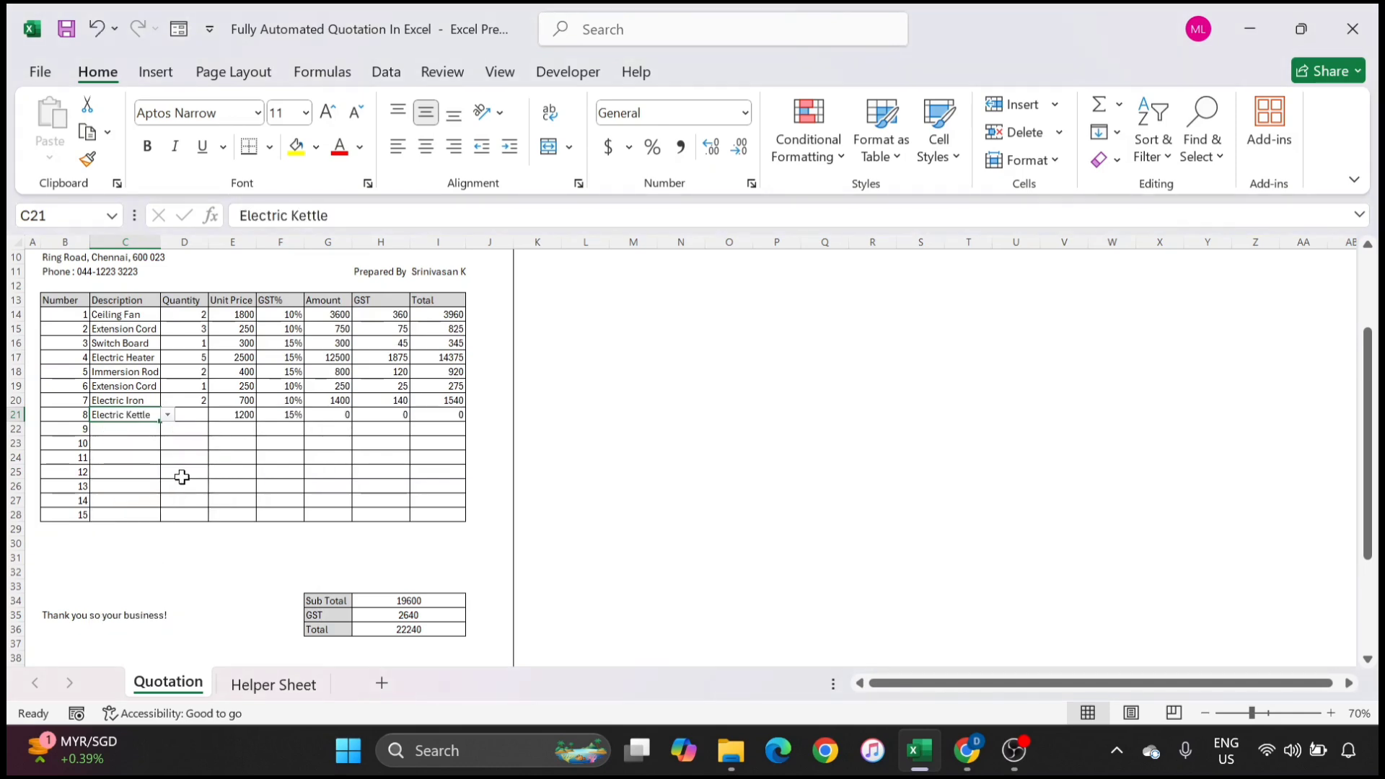
left_click(237, 415)
left_click(288, 414)
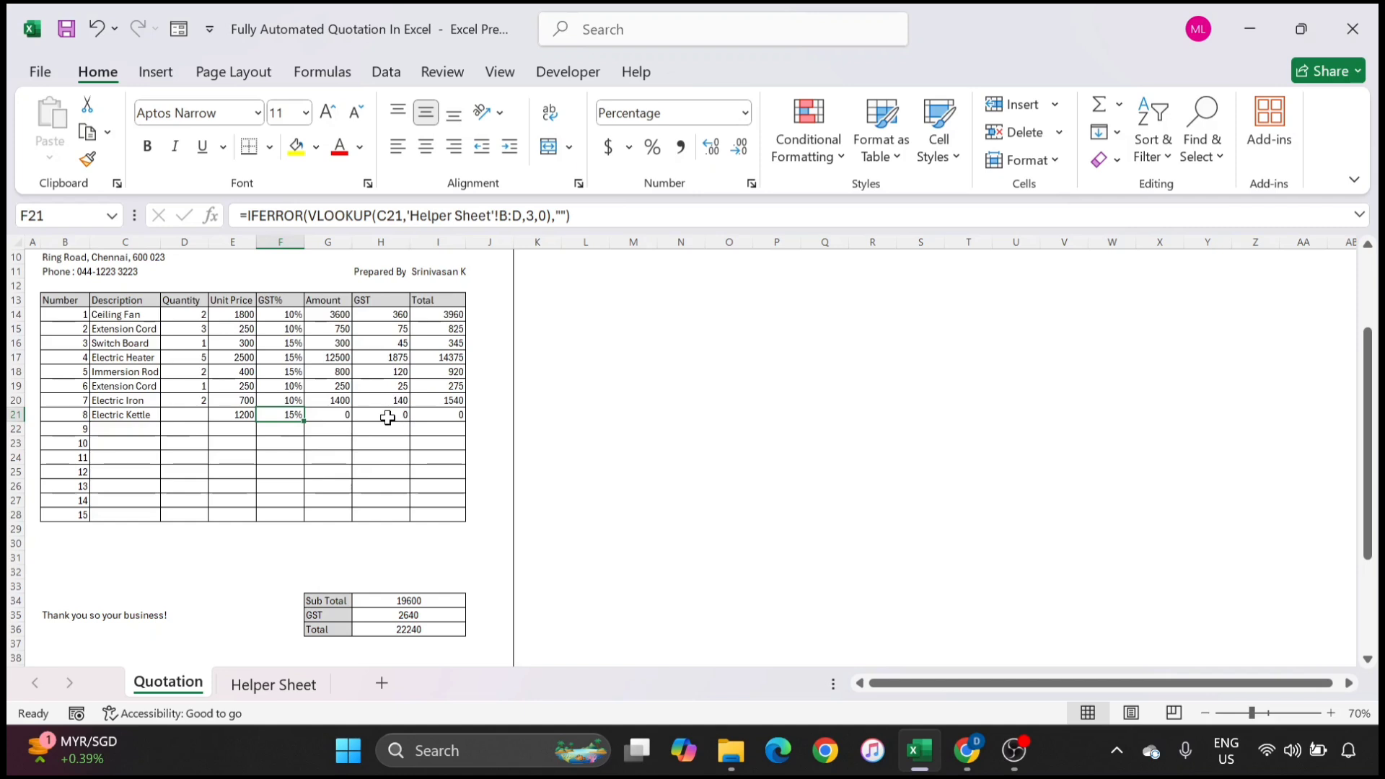
left_click(180, 412)
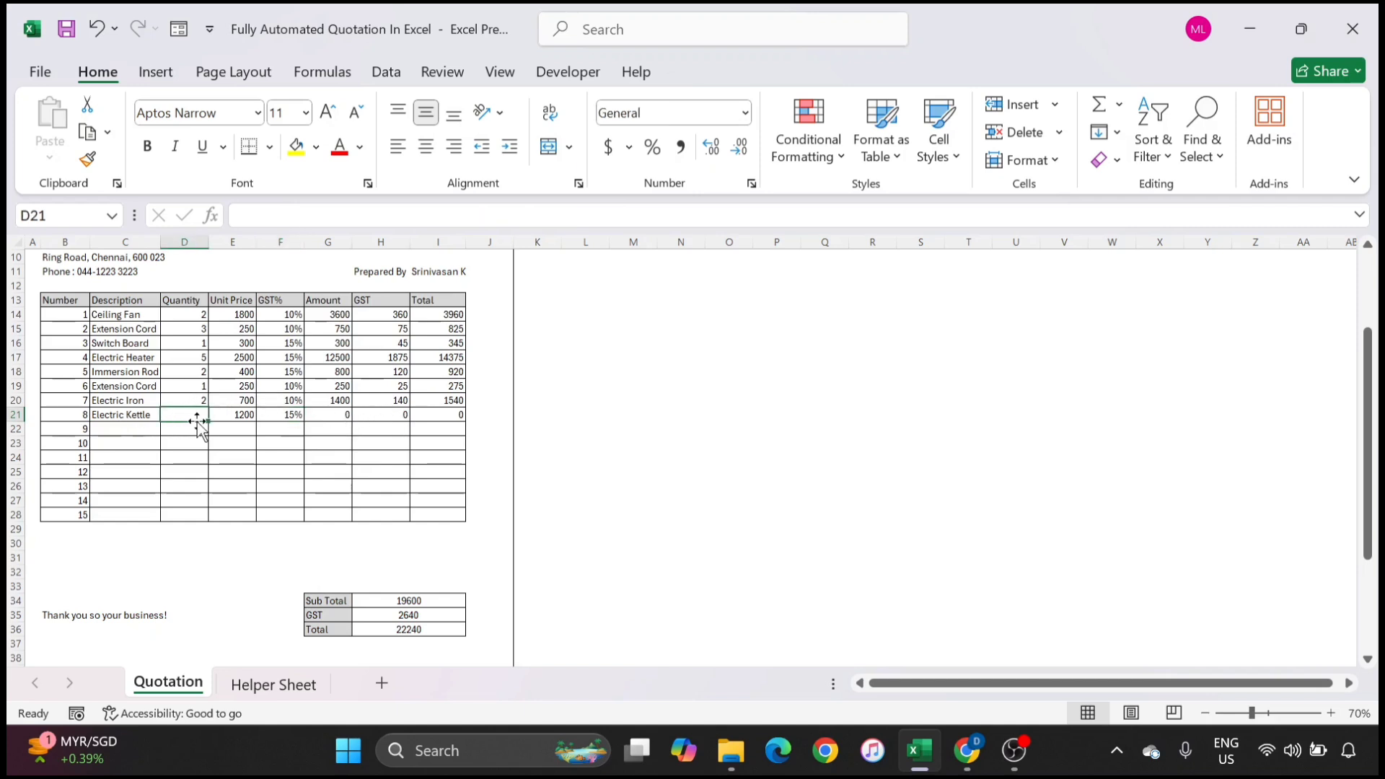
type("1")
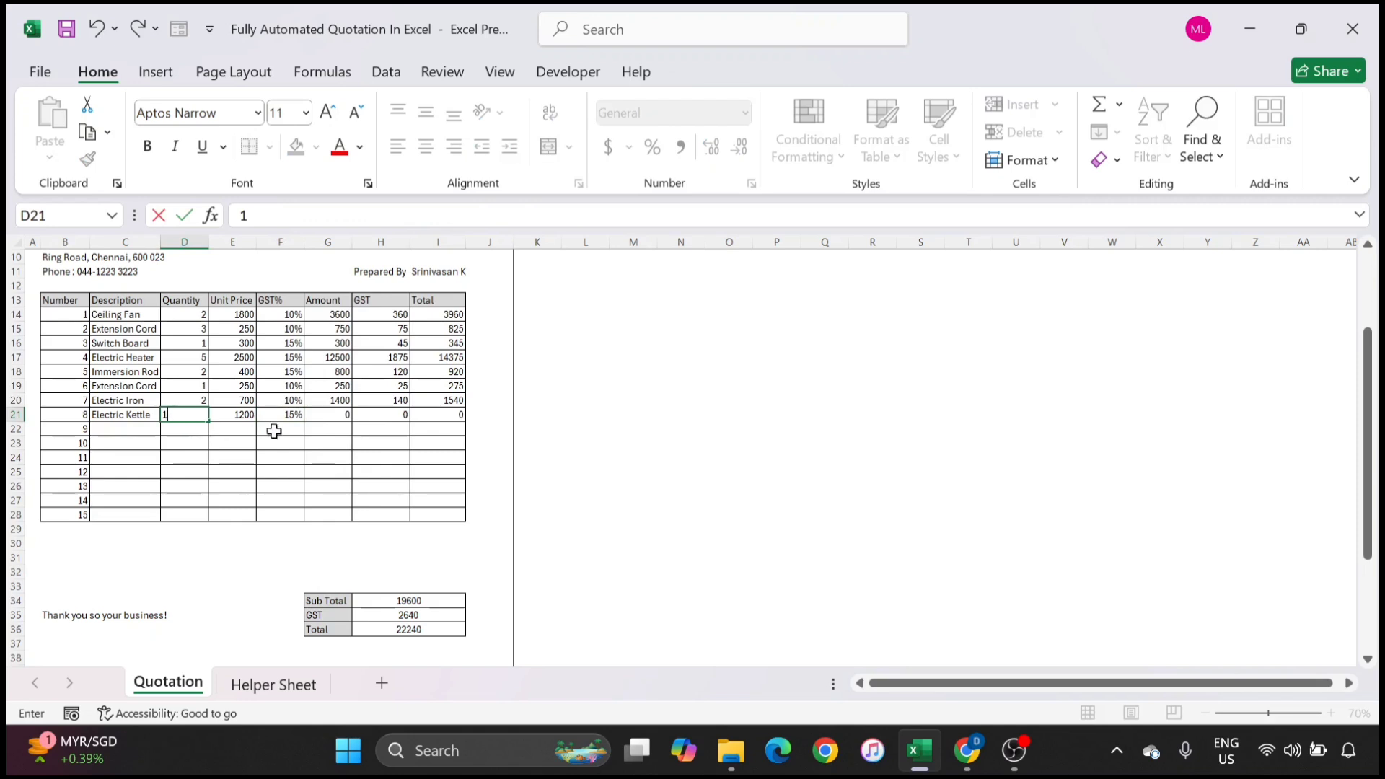
left_click(274, 430)
Step: Examine the Electric Kettle row's calculated cells, the GST and Amount formulas, the totals block and the signature area
left_click(225, 413)
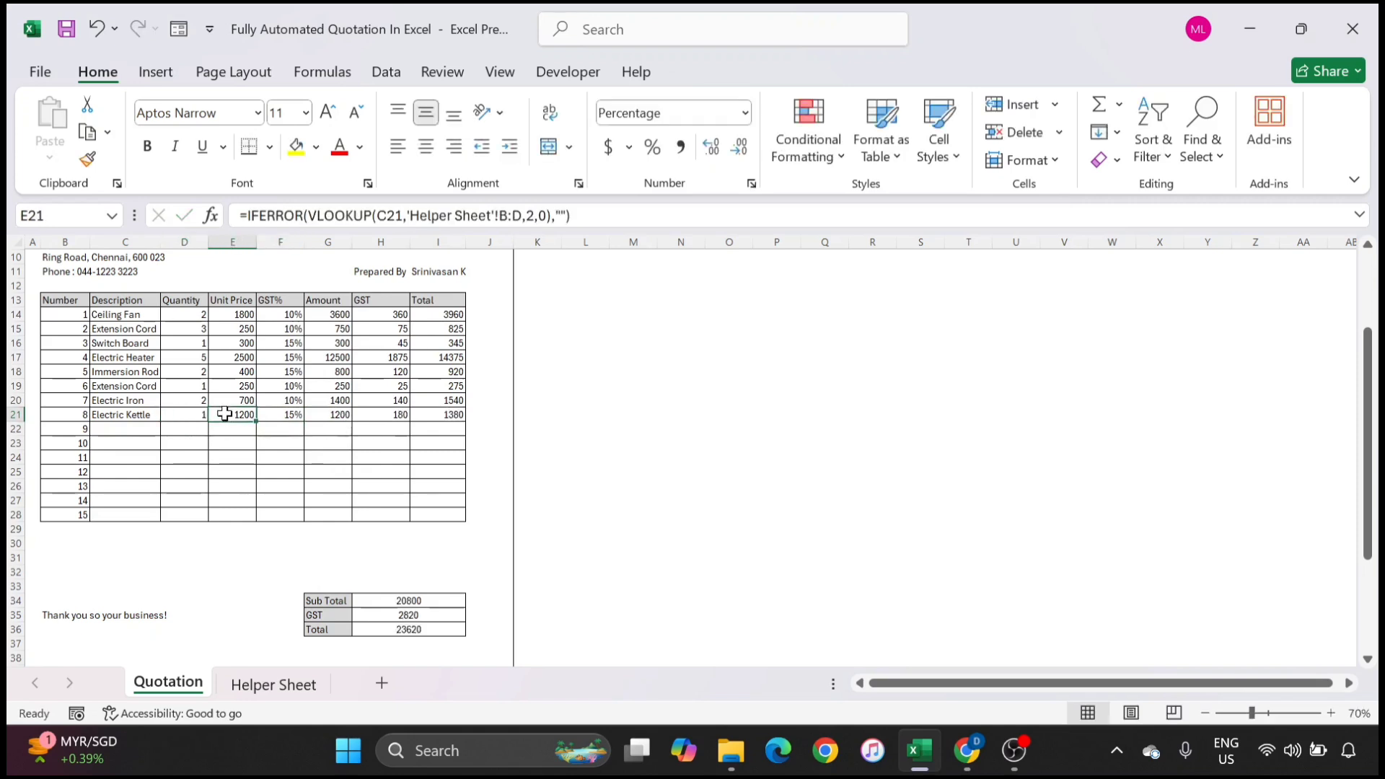
left_click_drag(225, 413, 455, 415)
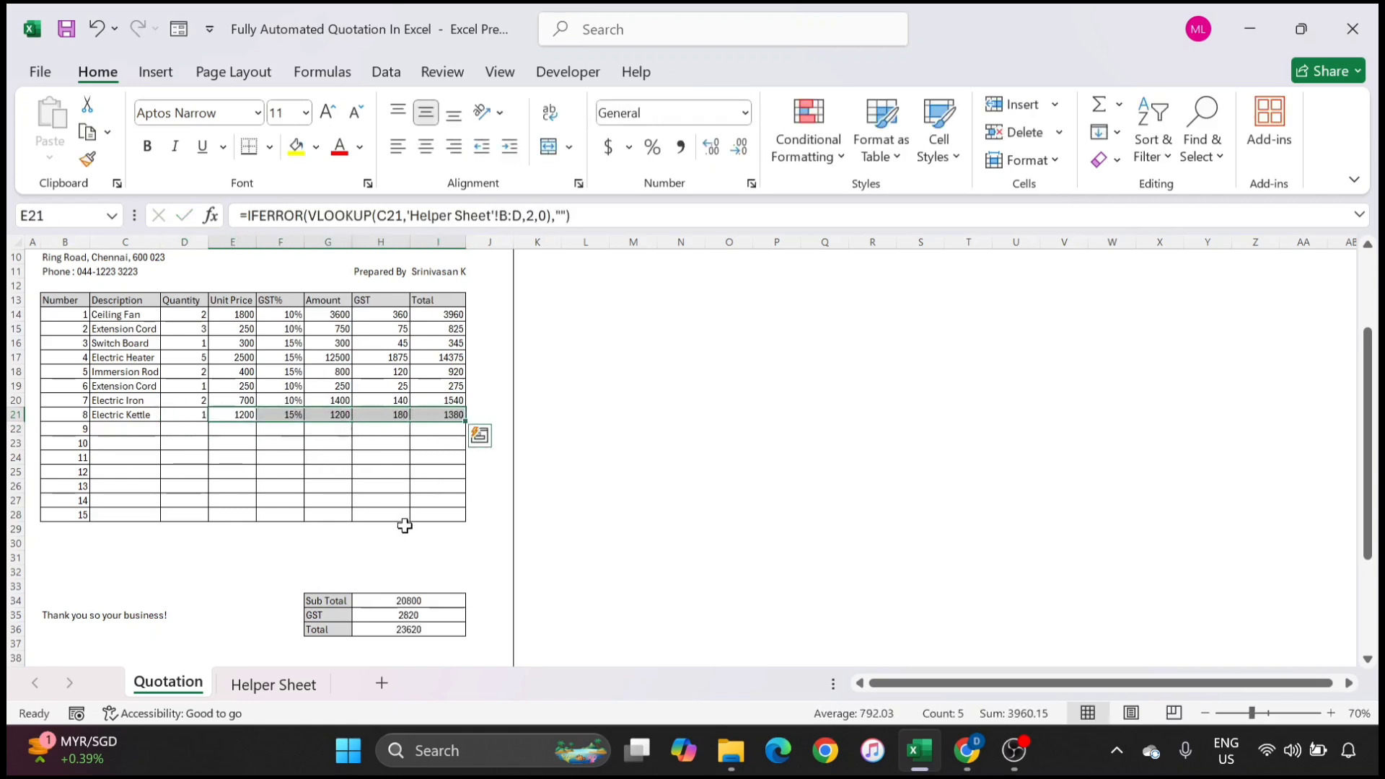
left_click_drag(341, 600, 431, 630)
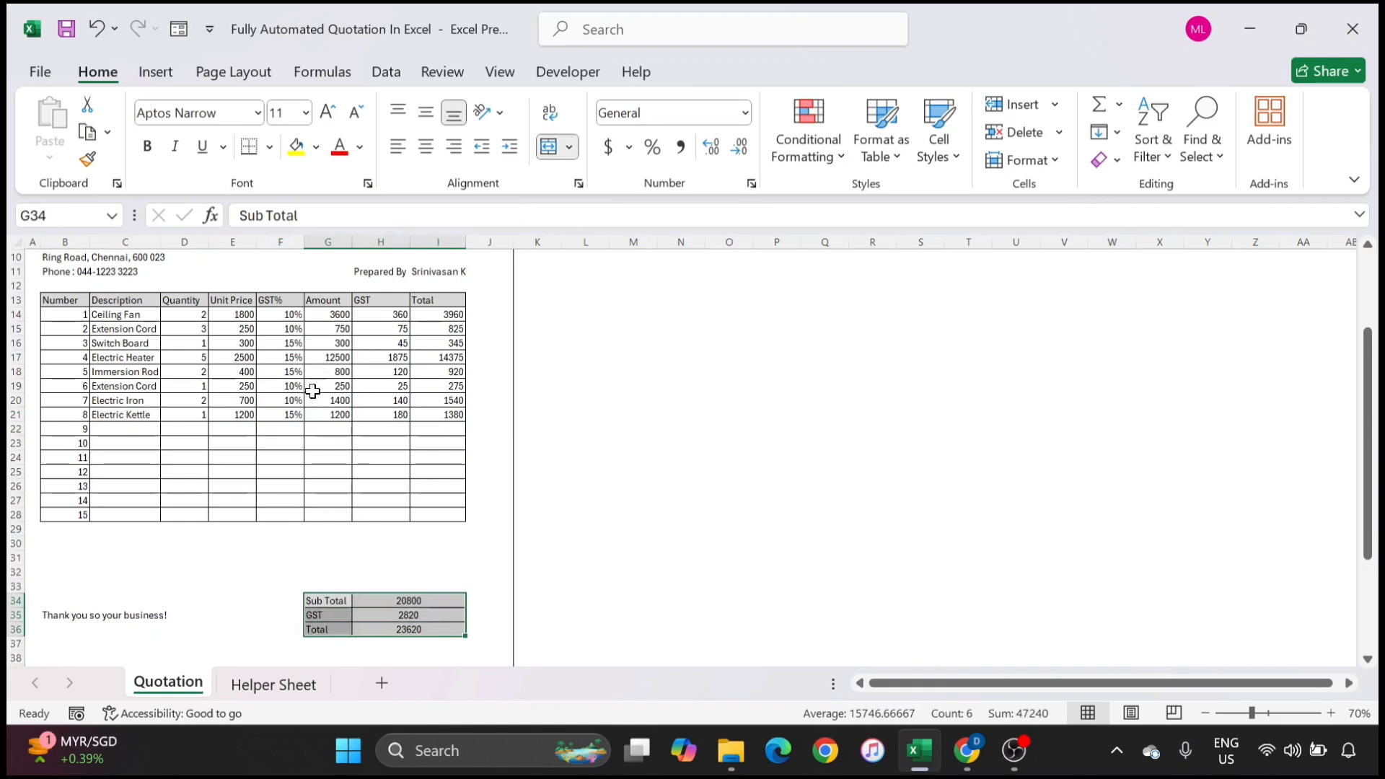
left_click_drag(286, 357, 286, 433)
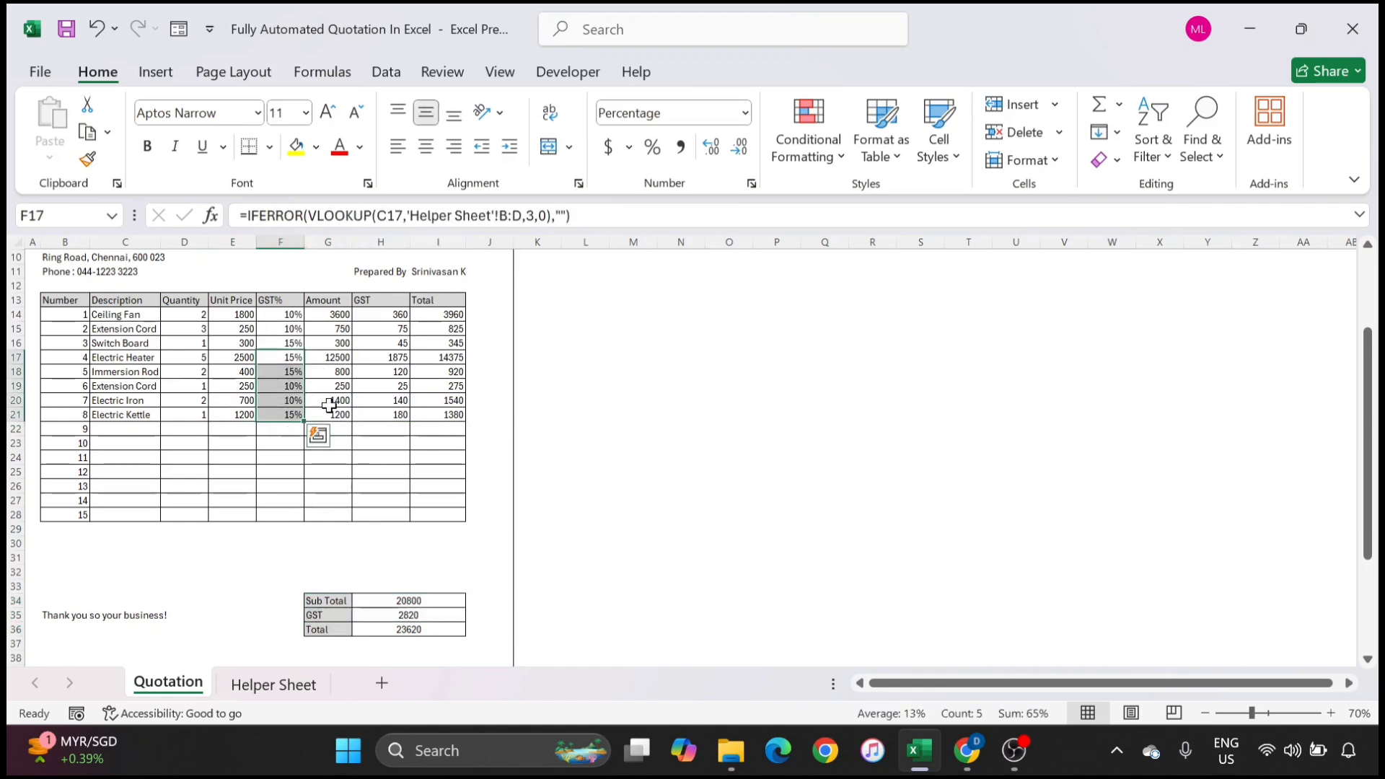
left_click(372, 399)
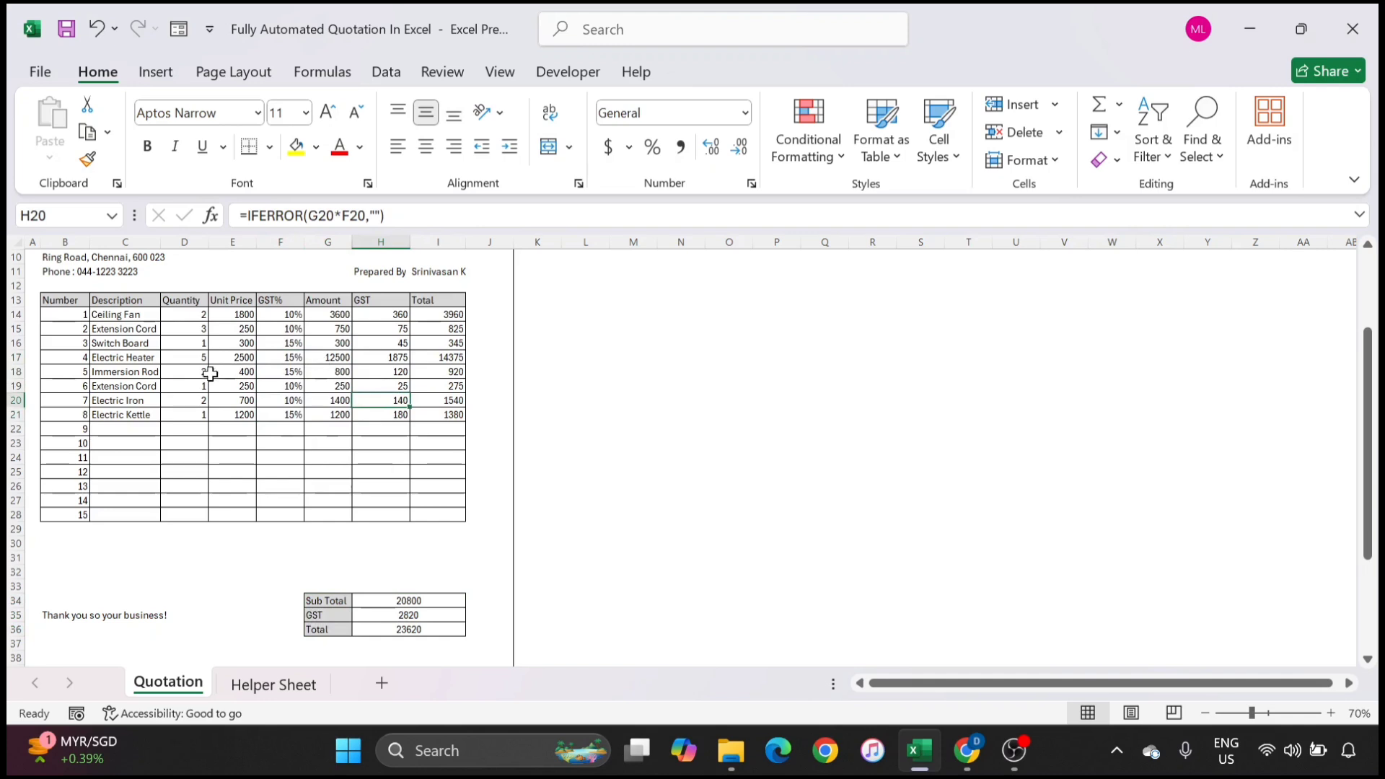
left_click(328, 385)
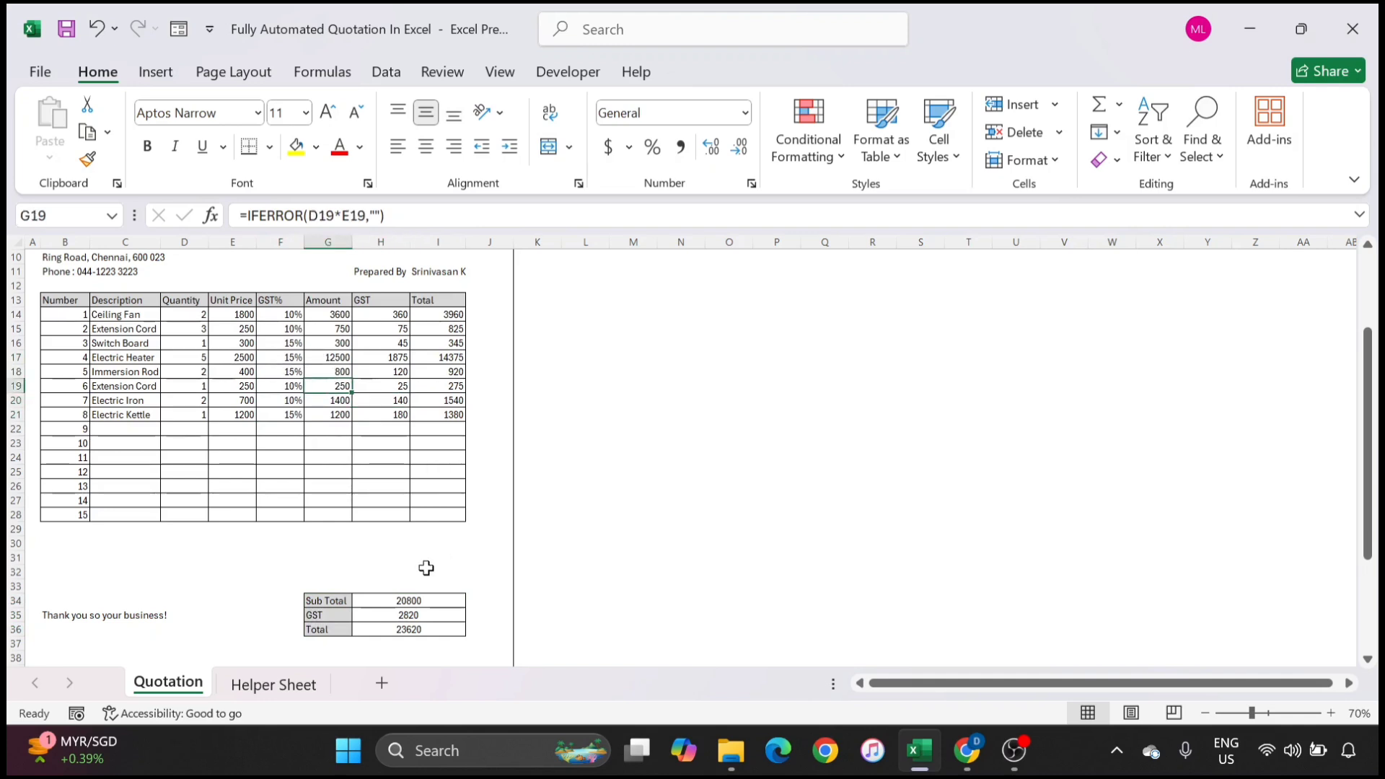
left_click(396, 626)
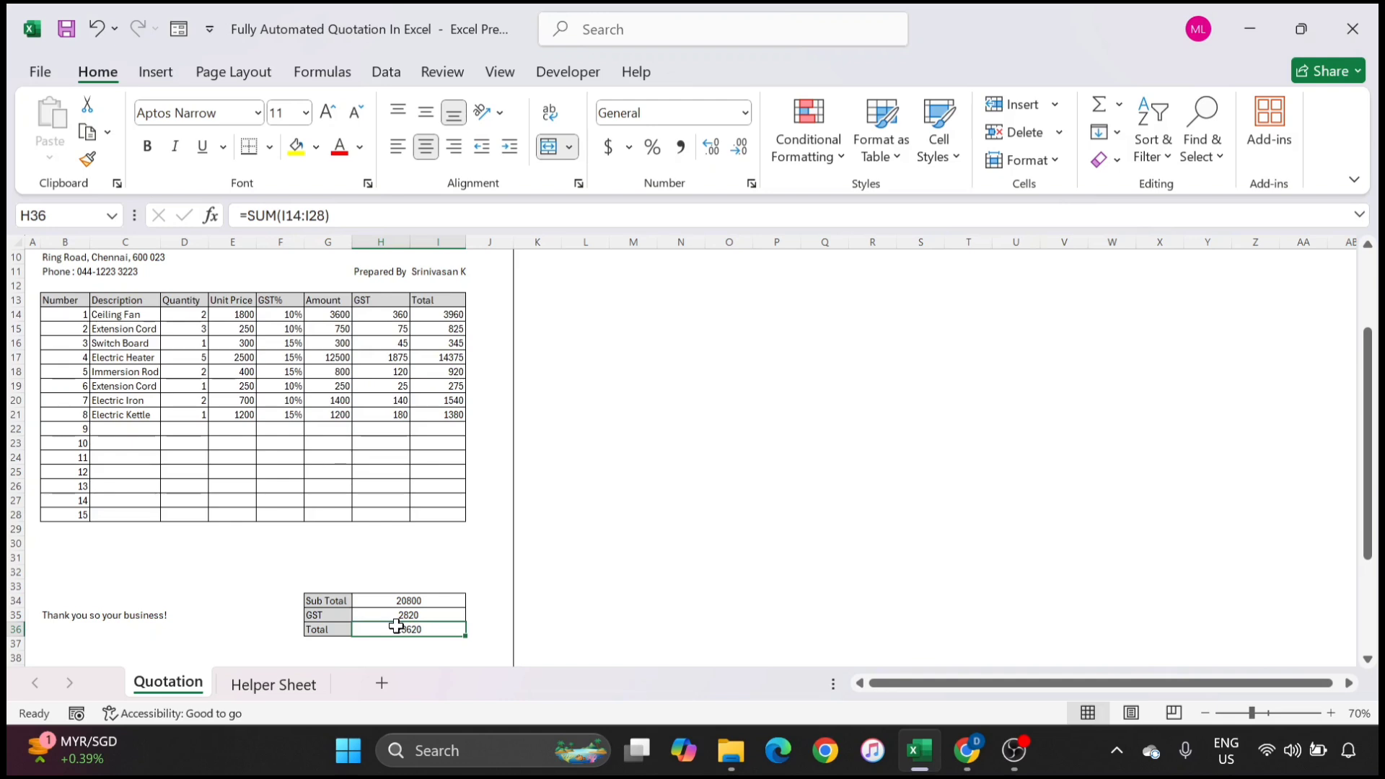
scroll(396, 626, "down", 3)
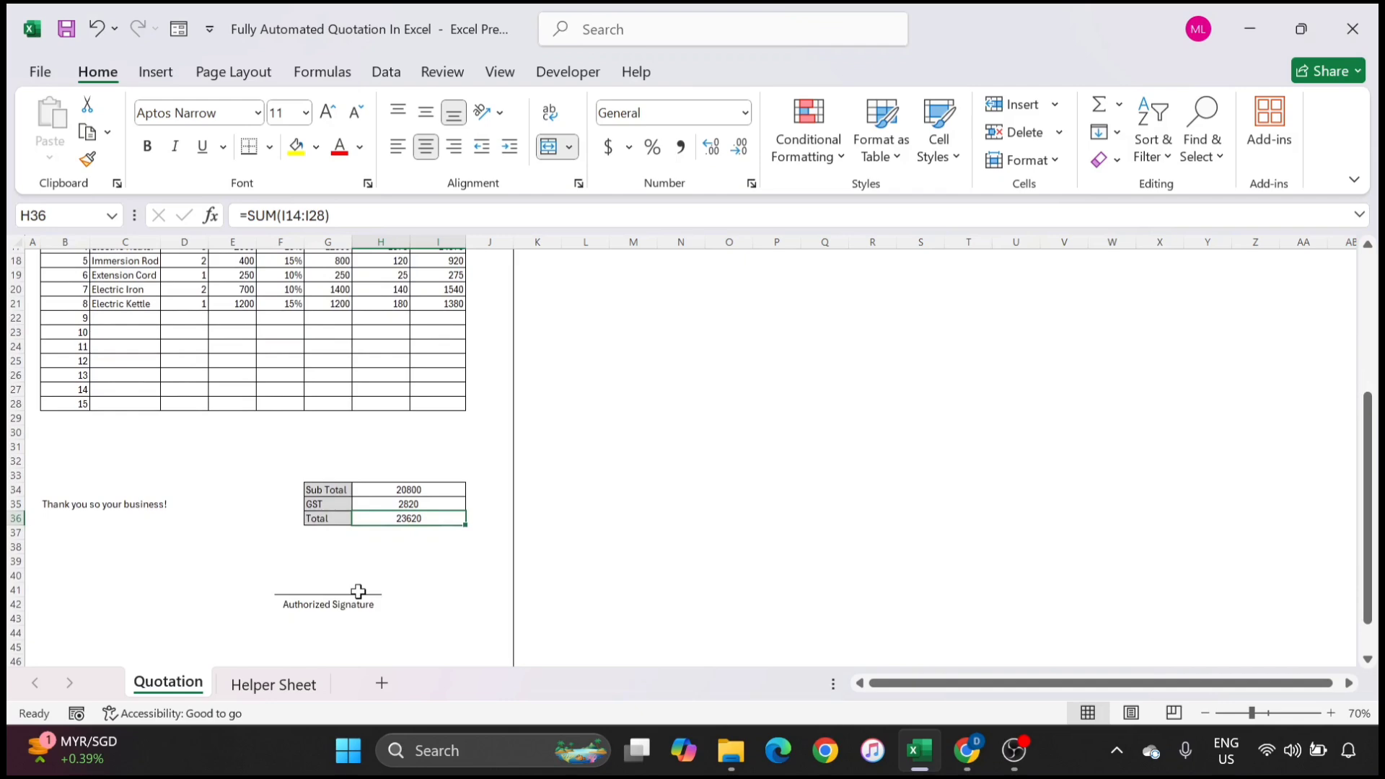
scroll(358, 591, "up", 6)
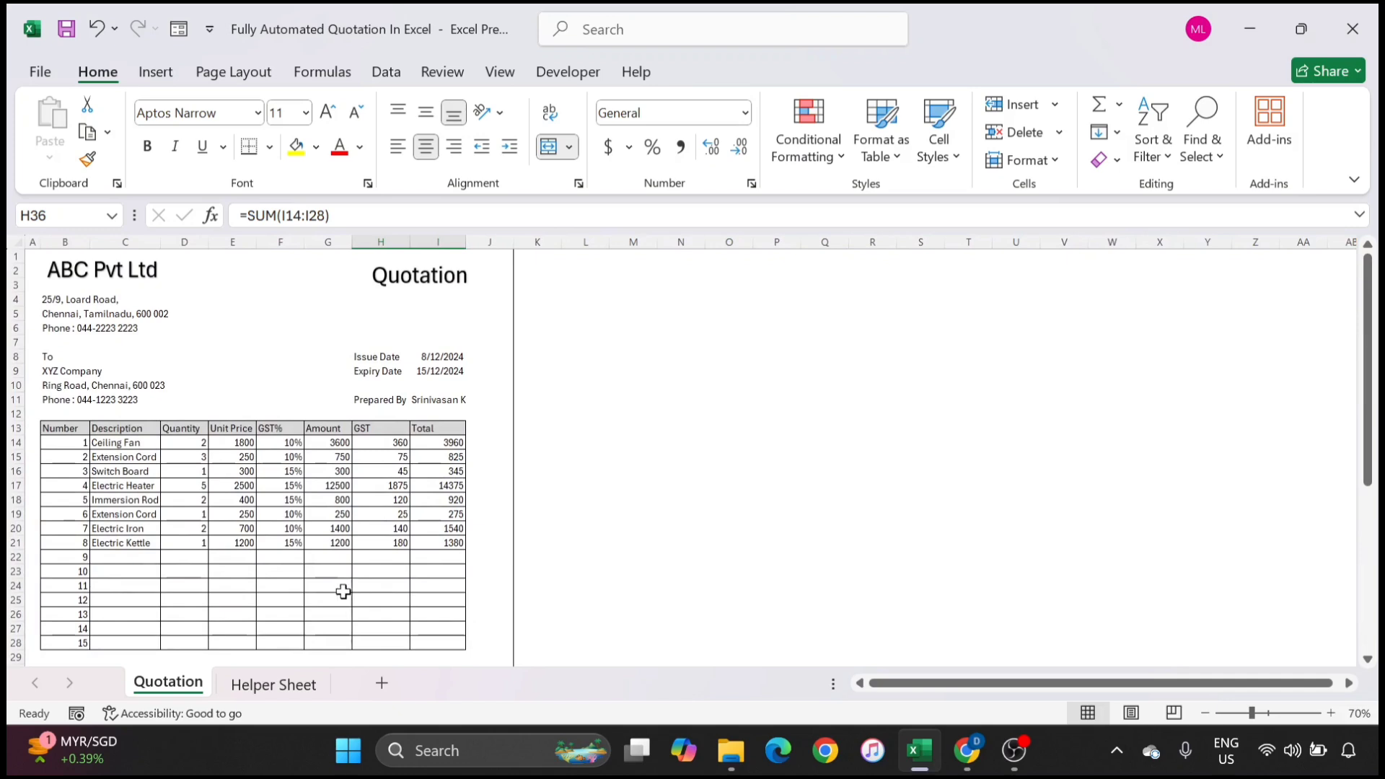
Step: Inspect the description choices for item 9 and the item descriptions, unit prices and GST rates on the Helper Sheet
left_click(124, 556)
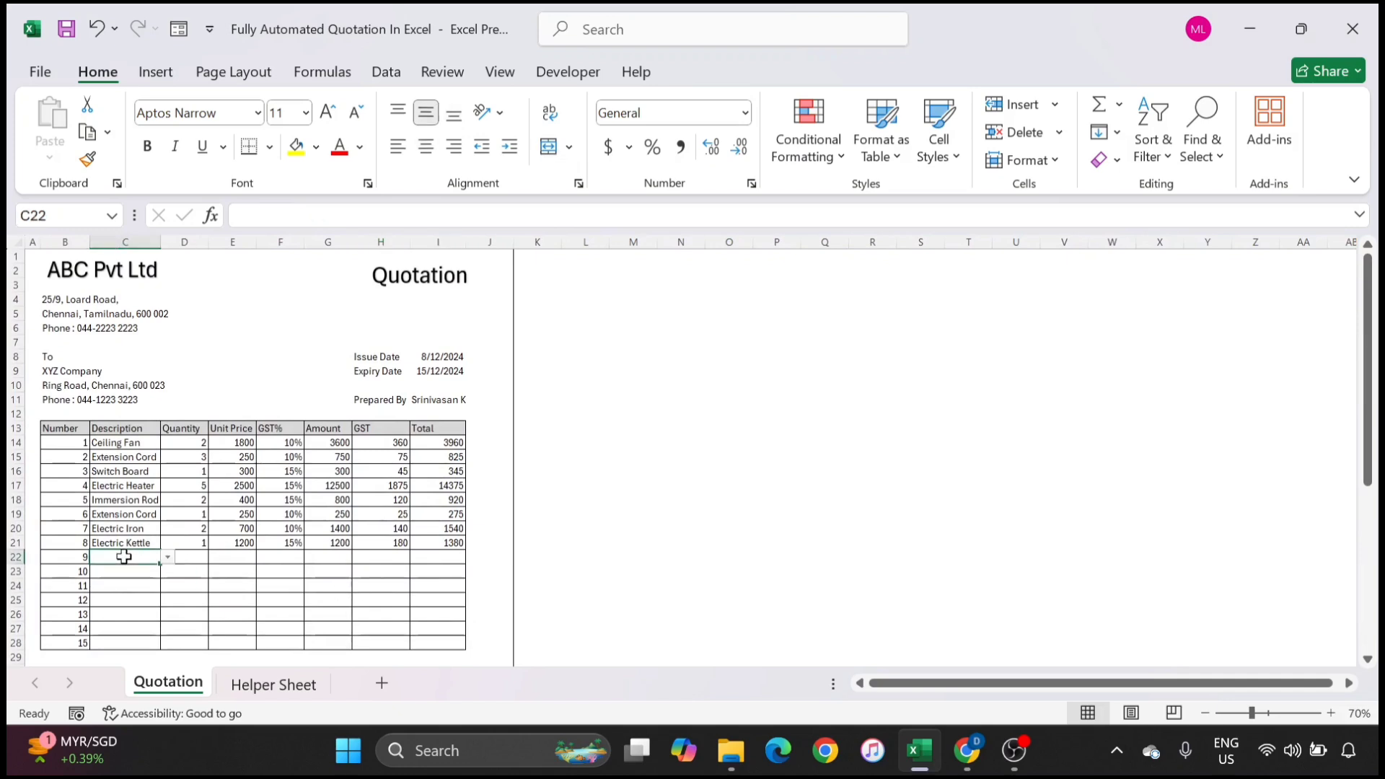
left_click(167, 561)
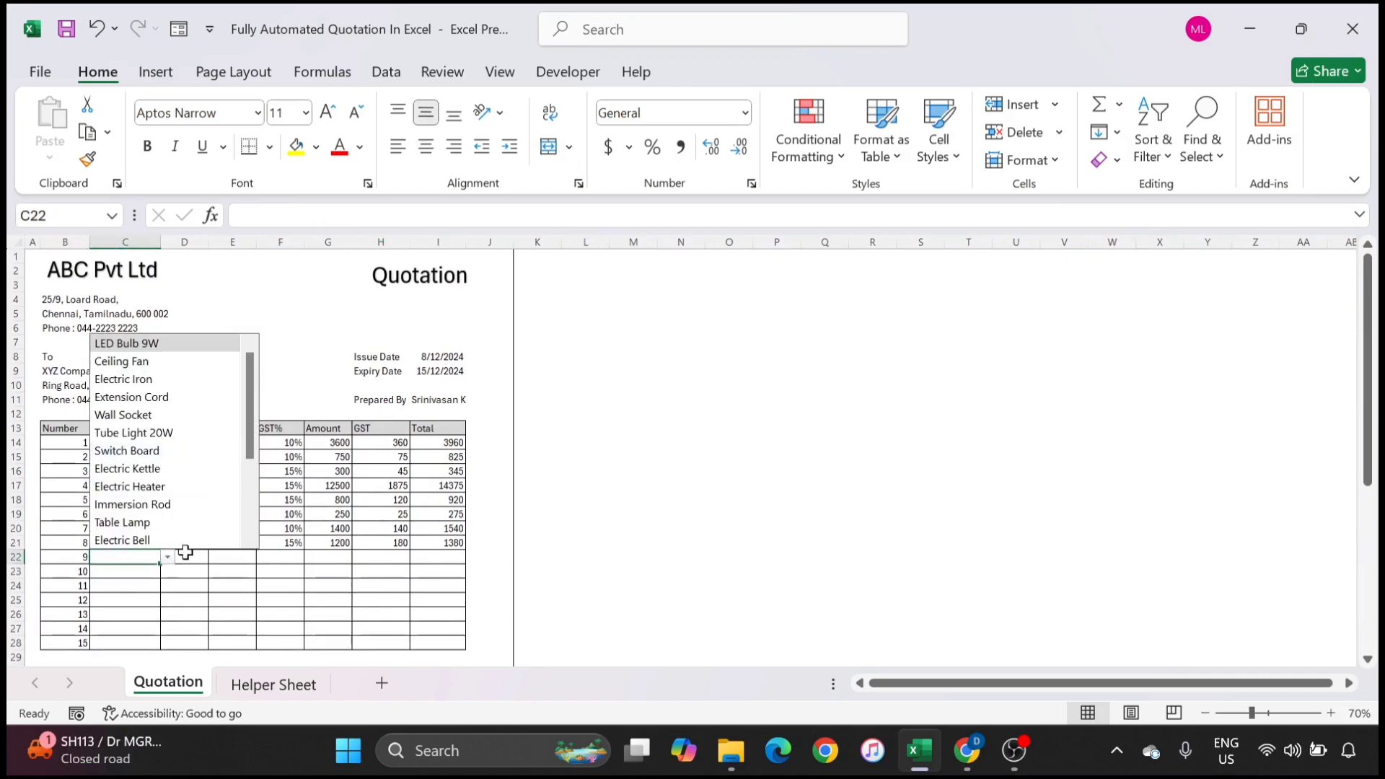
left_click(365, 608)
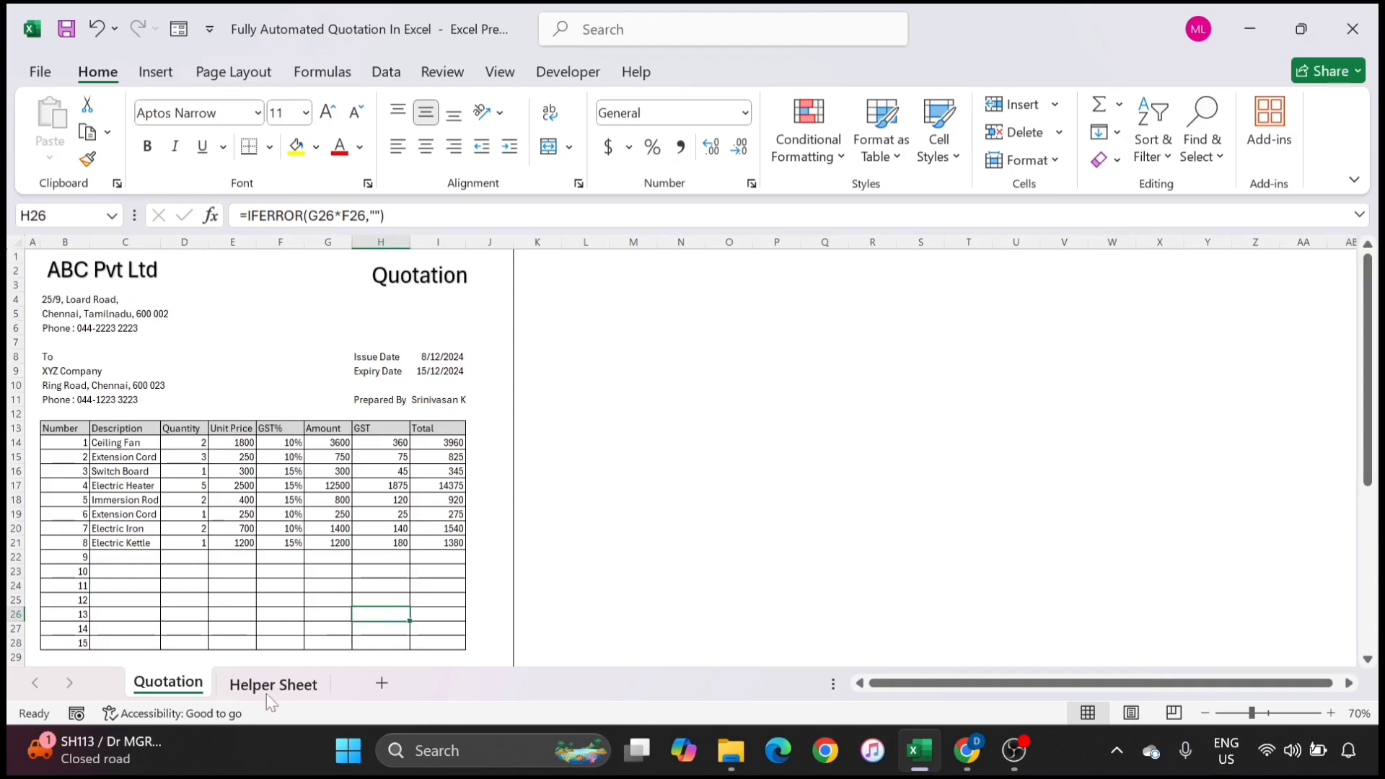
left_click(266, 694)
left_click(154, 456)
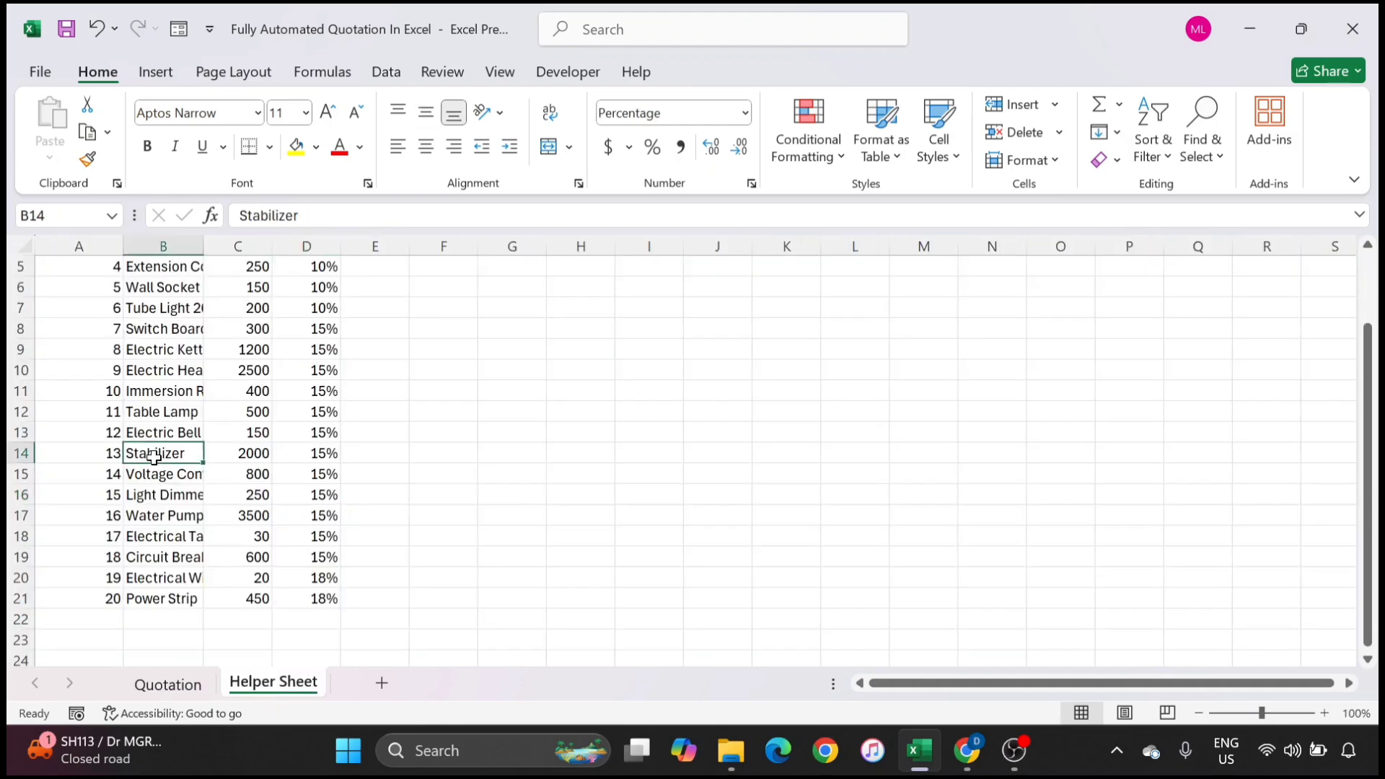
key("ctrl+Up")
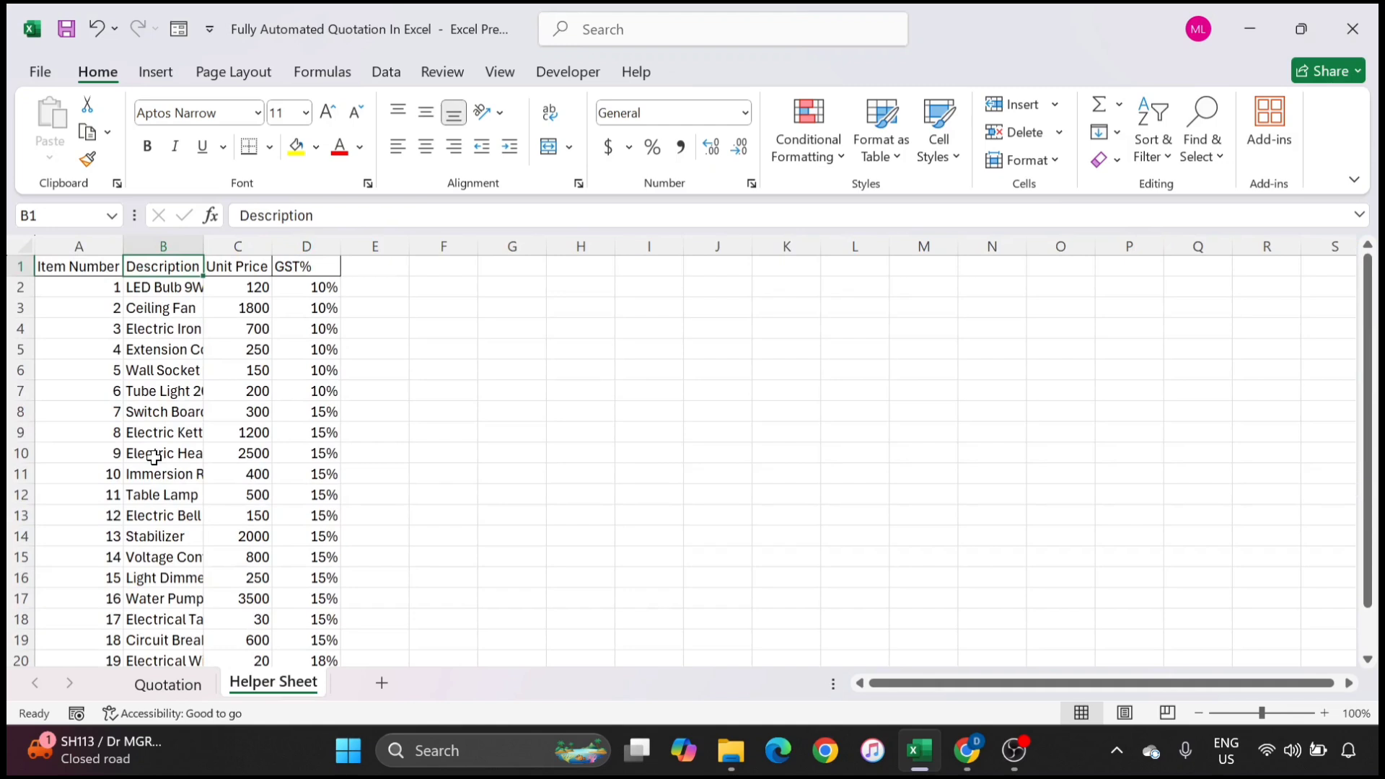
left_click(119, 472)
left_click(168, 476)
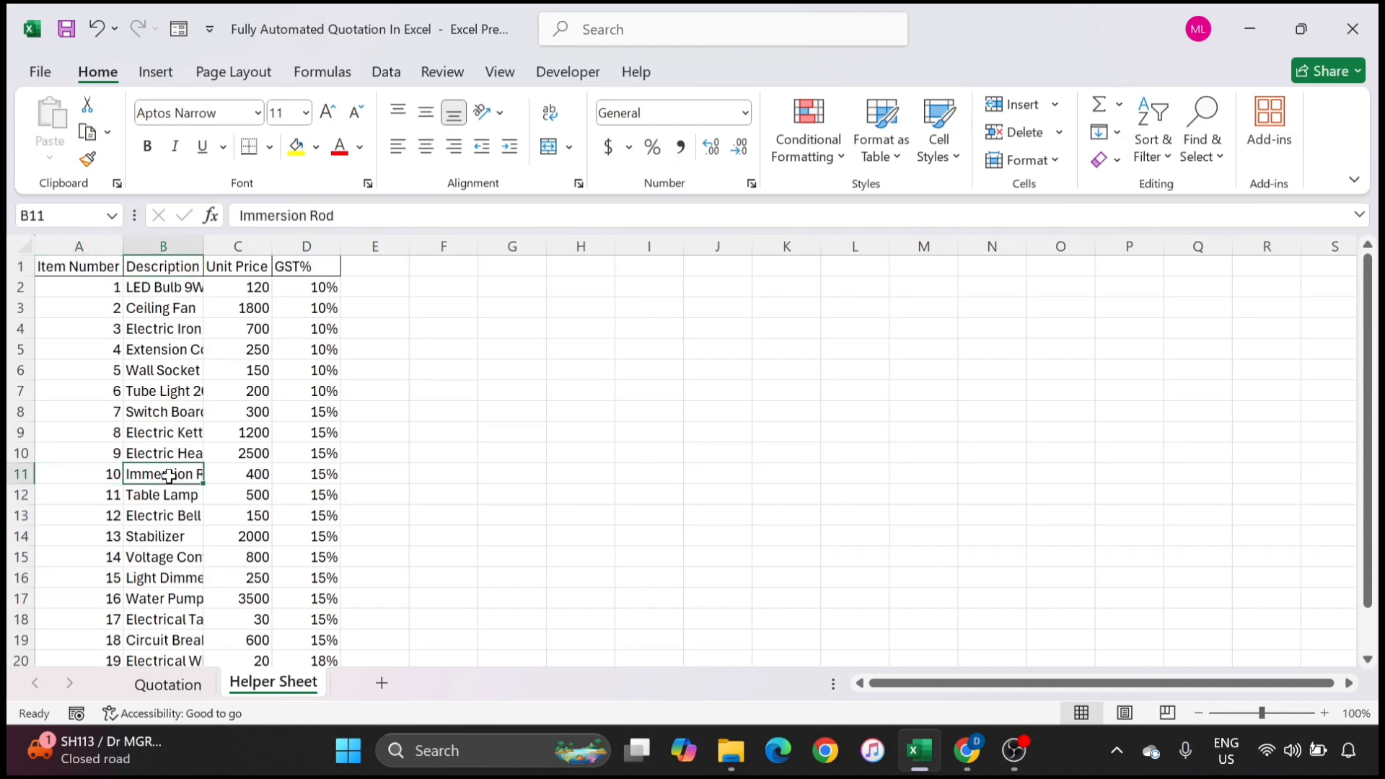
Step: Check the Electric Kettle's unit price and GST rate in the Helper Sheet's item list
left_click(245, 431)
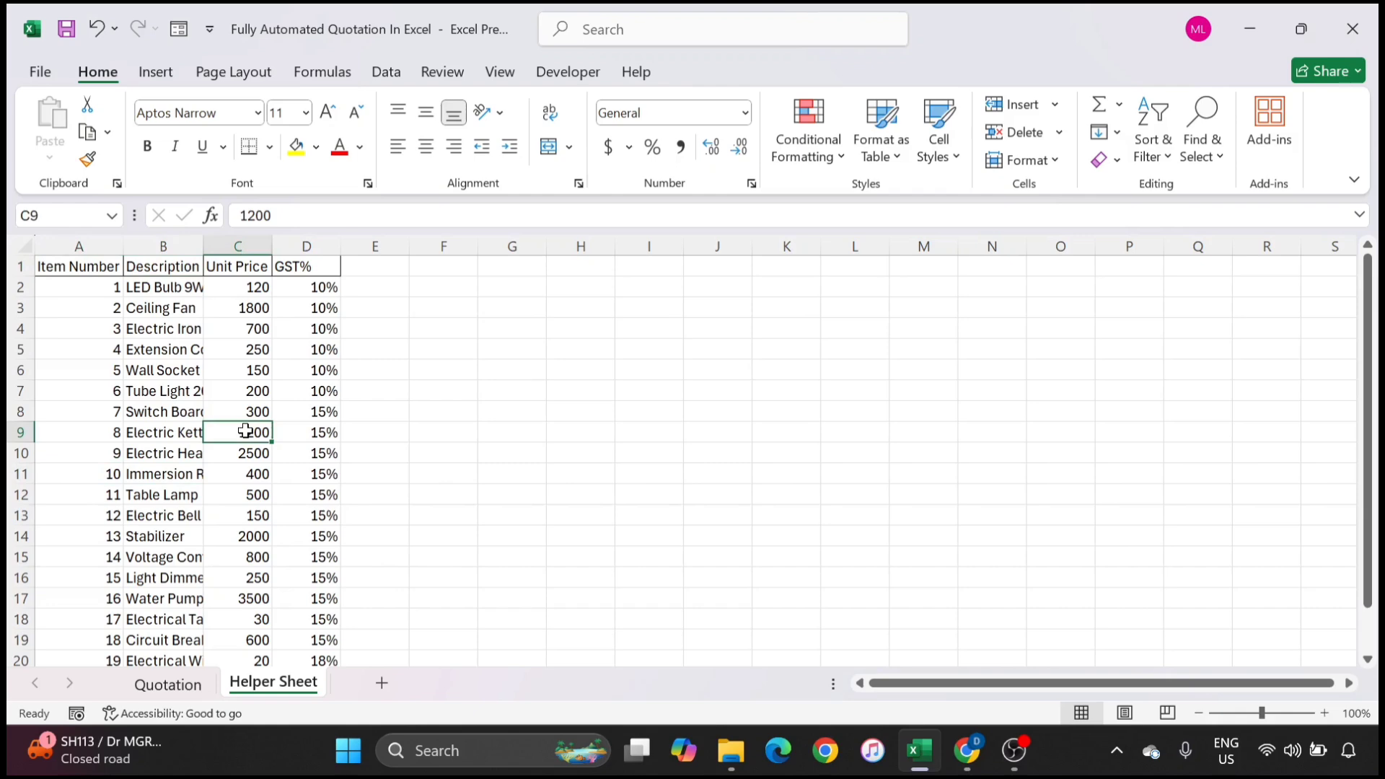
left_click(287, 430)
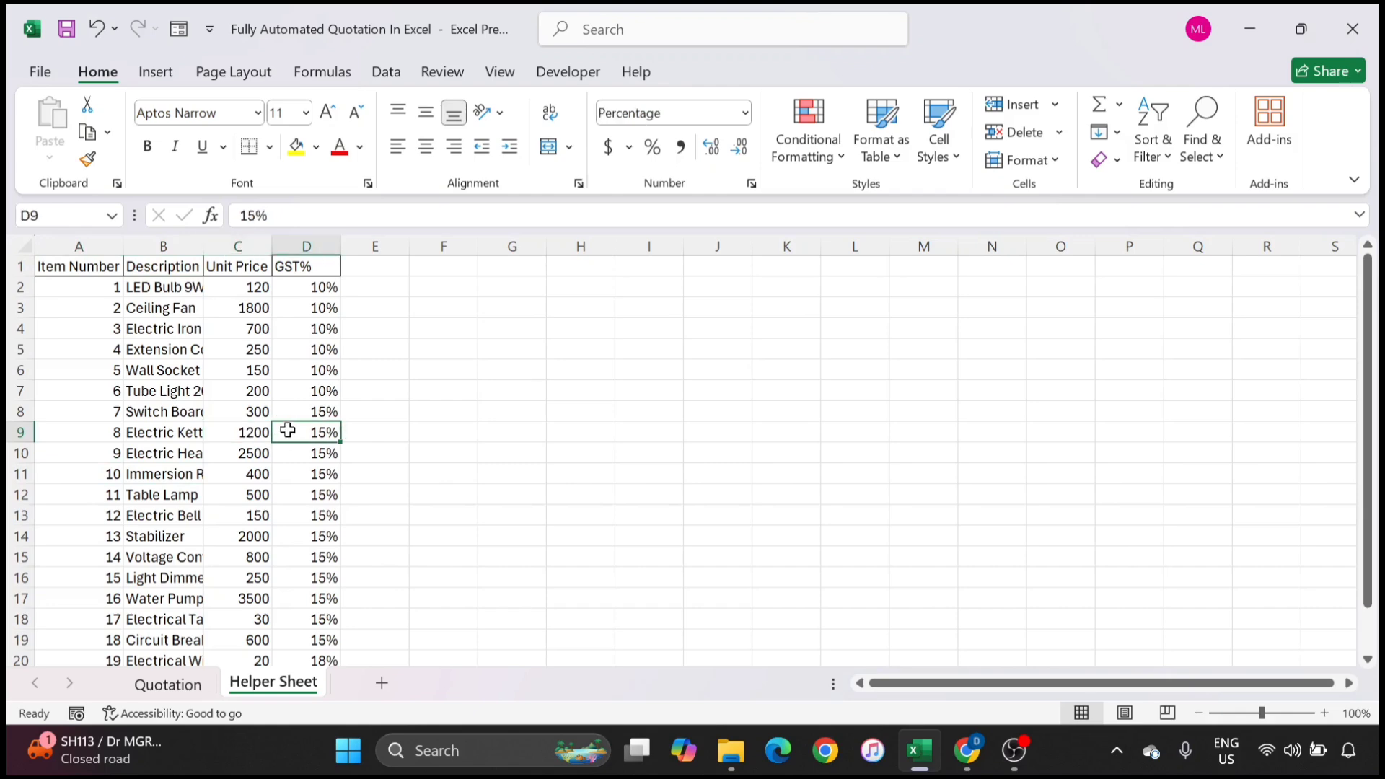
left_click_drag(159, 432, 299, 436)
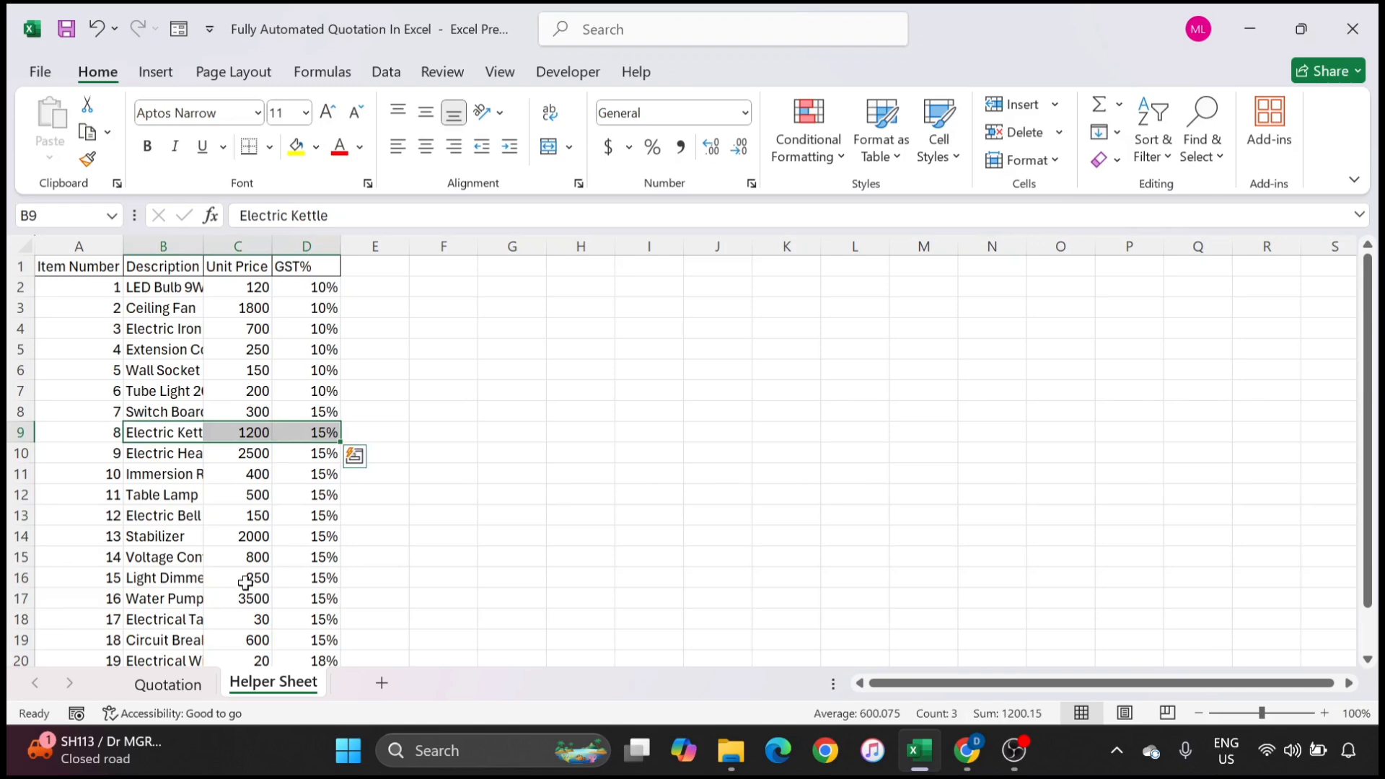
Step: Preview the Quotation sheet as a printed page and check the available printers, leaving the printer selection as it is
left_click(173, 685)
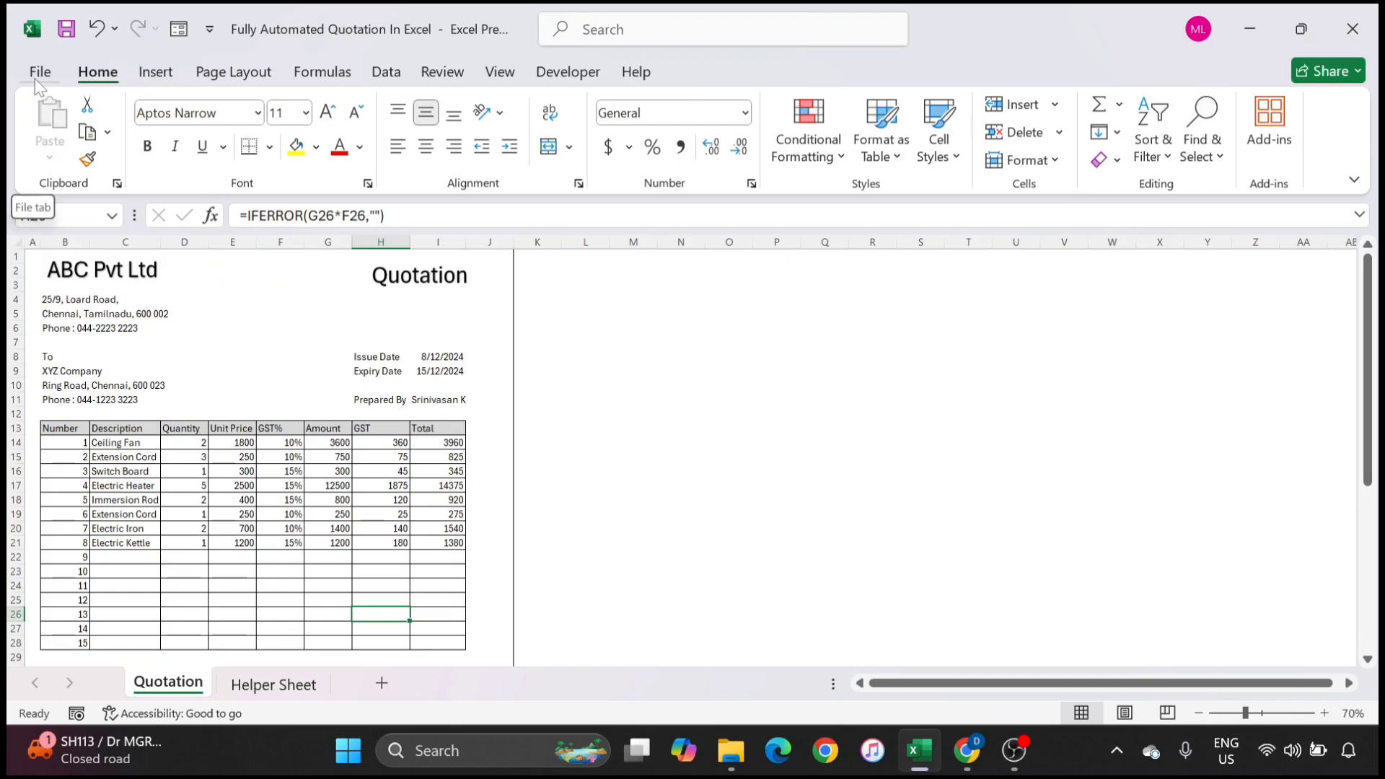
key("ctrl+p")
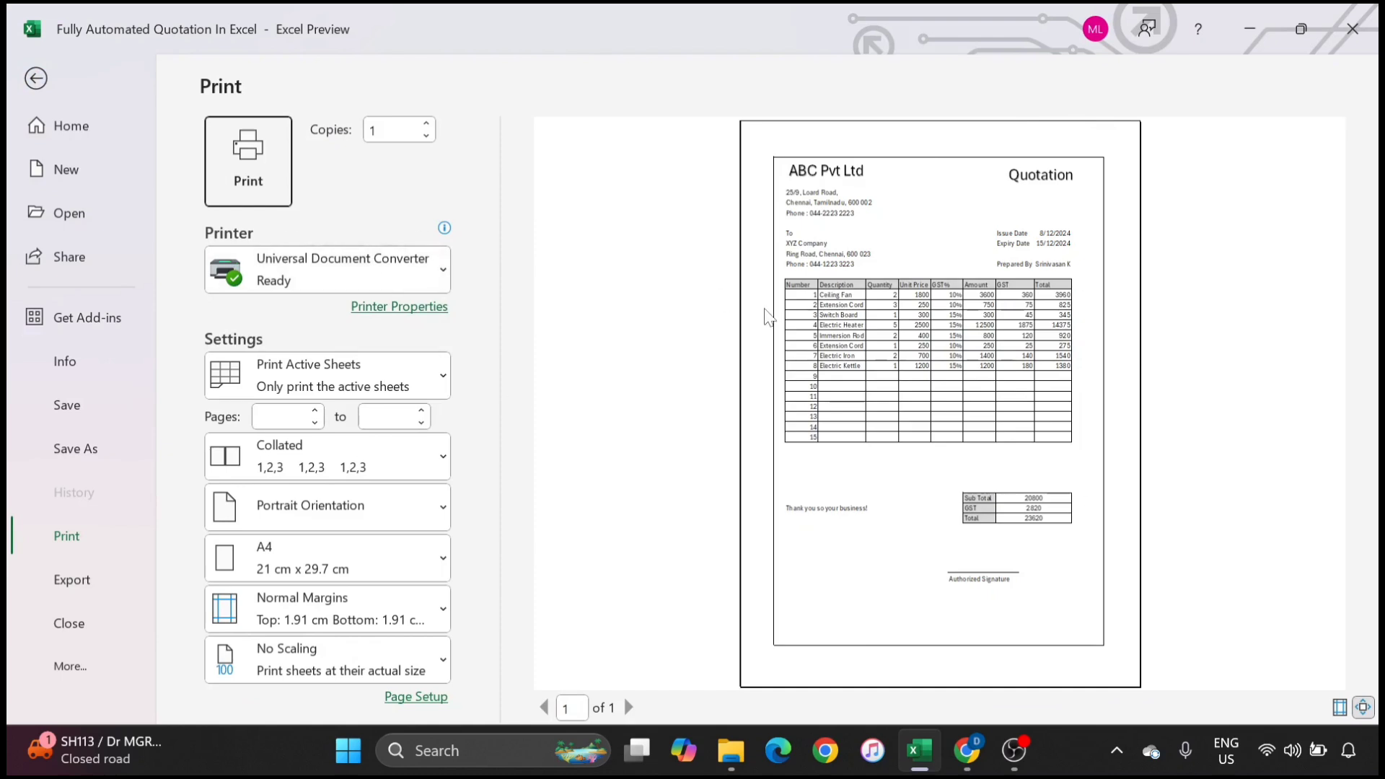
left_click(387, 288)
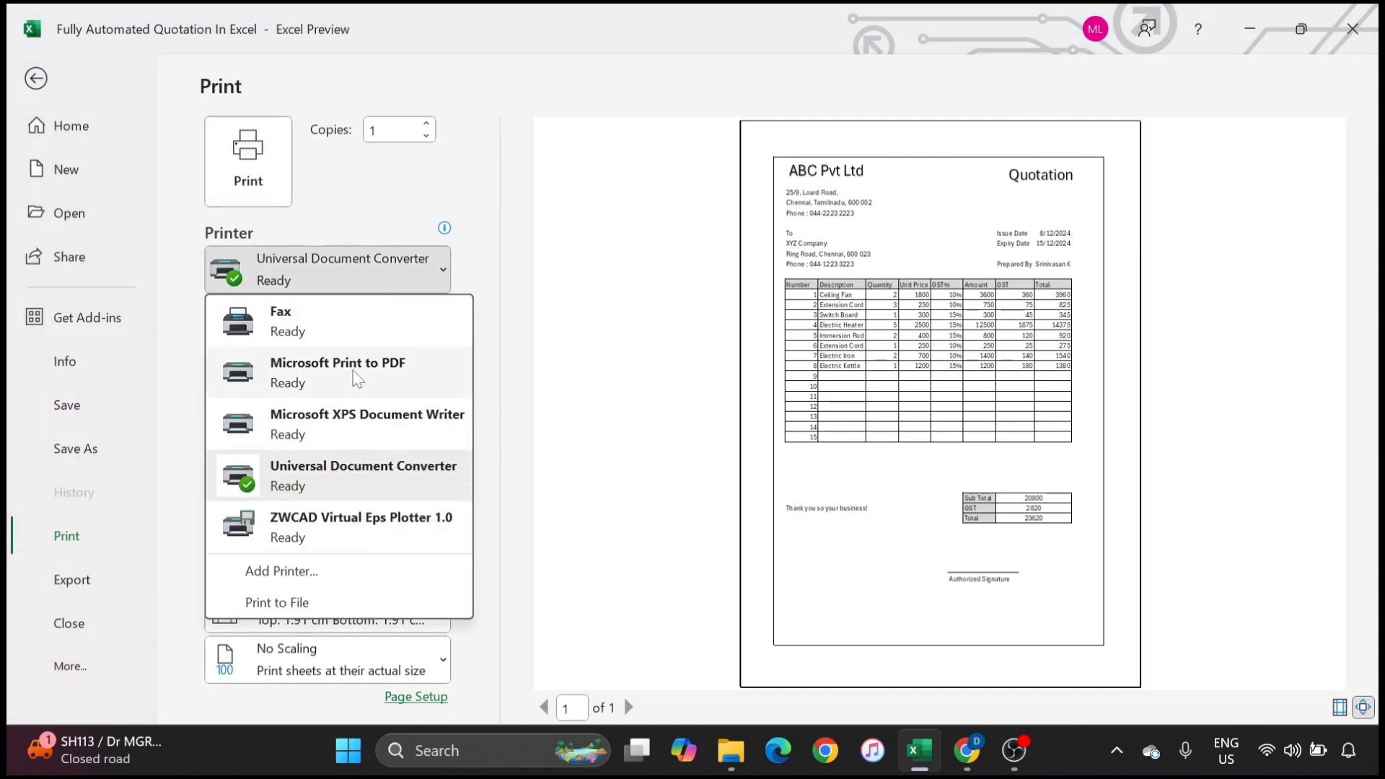
left_click(634, 338)
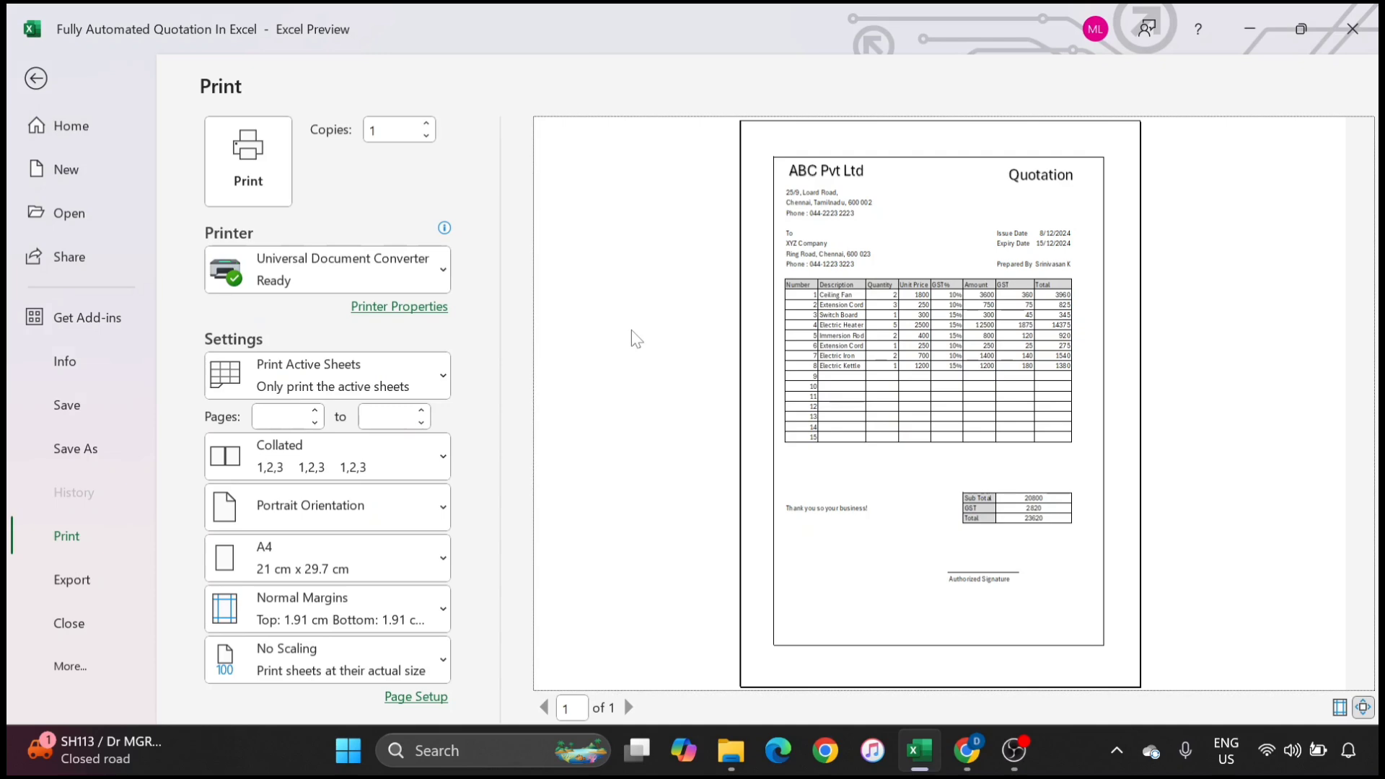
key("Escape")
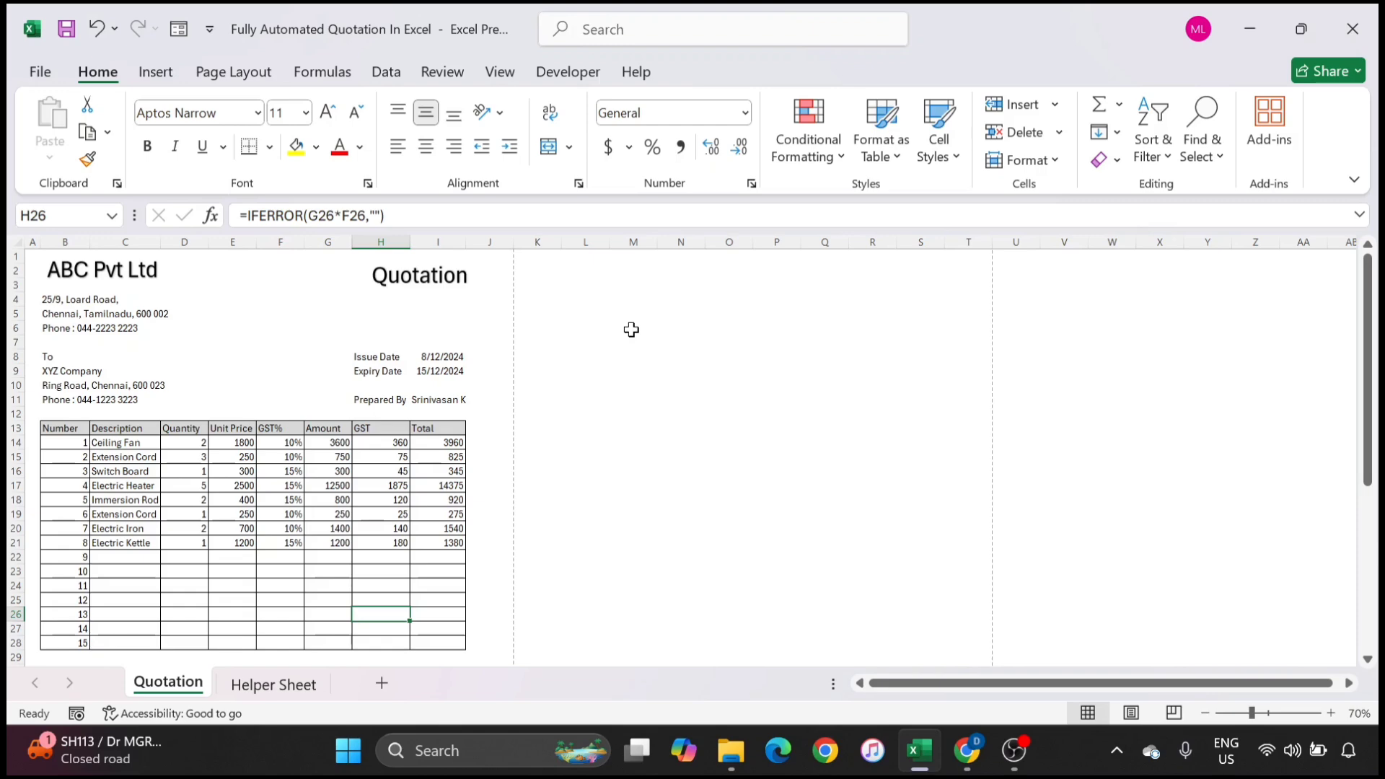
Step: Examine the Helper Sheet's Description, Unit Price and GST% columns and the list of item descriptions
left_click(279, 689)
left_click(247, 395)
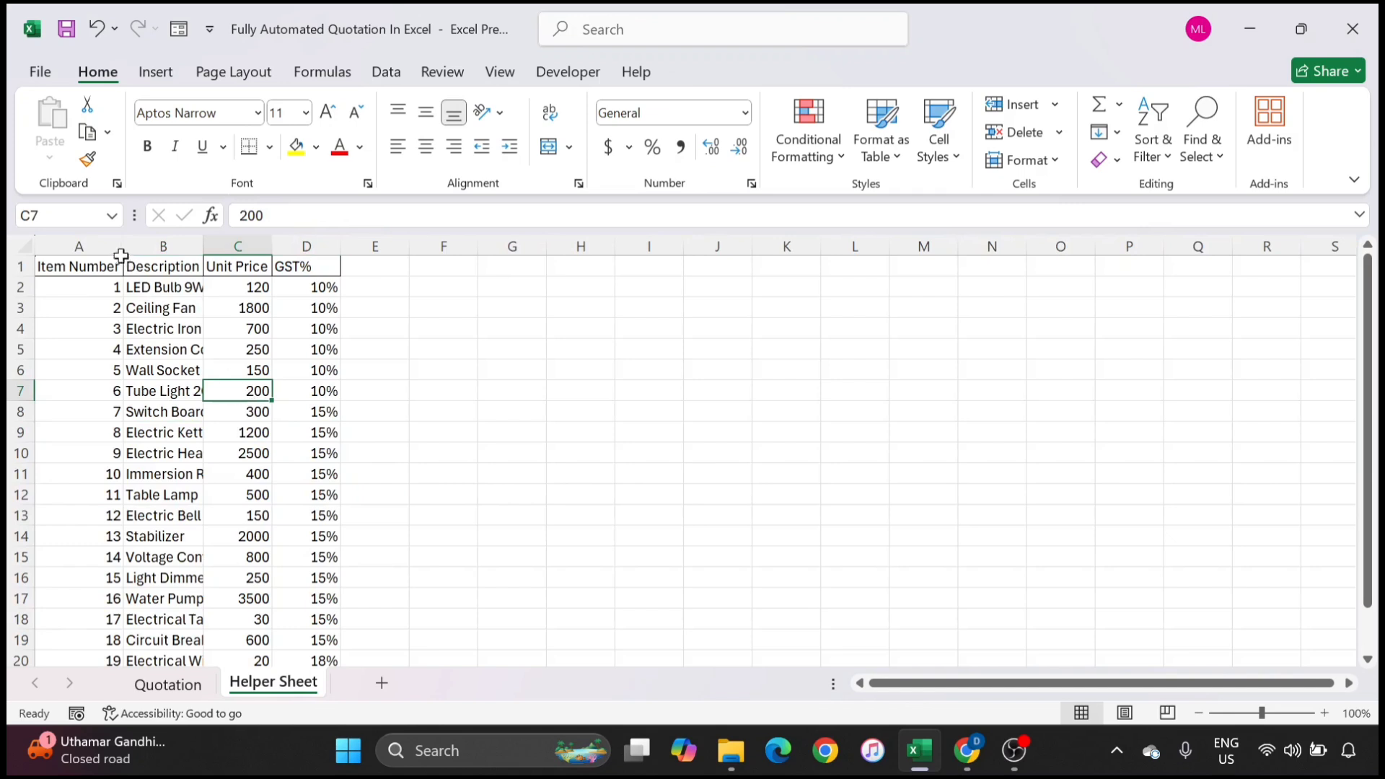
left_click(166, 263)
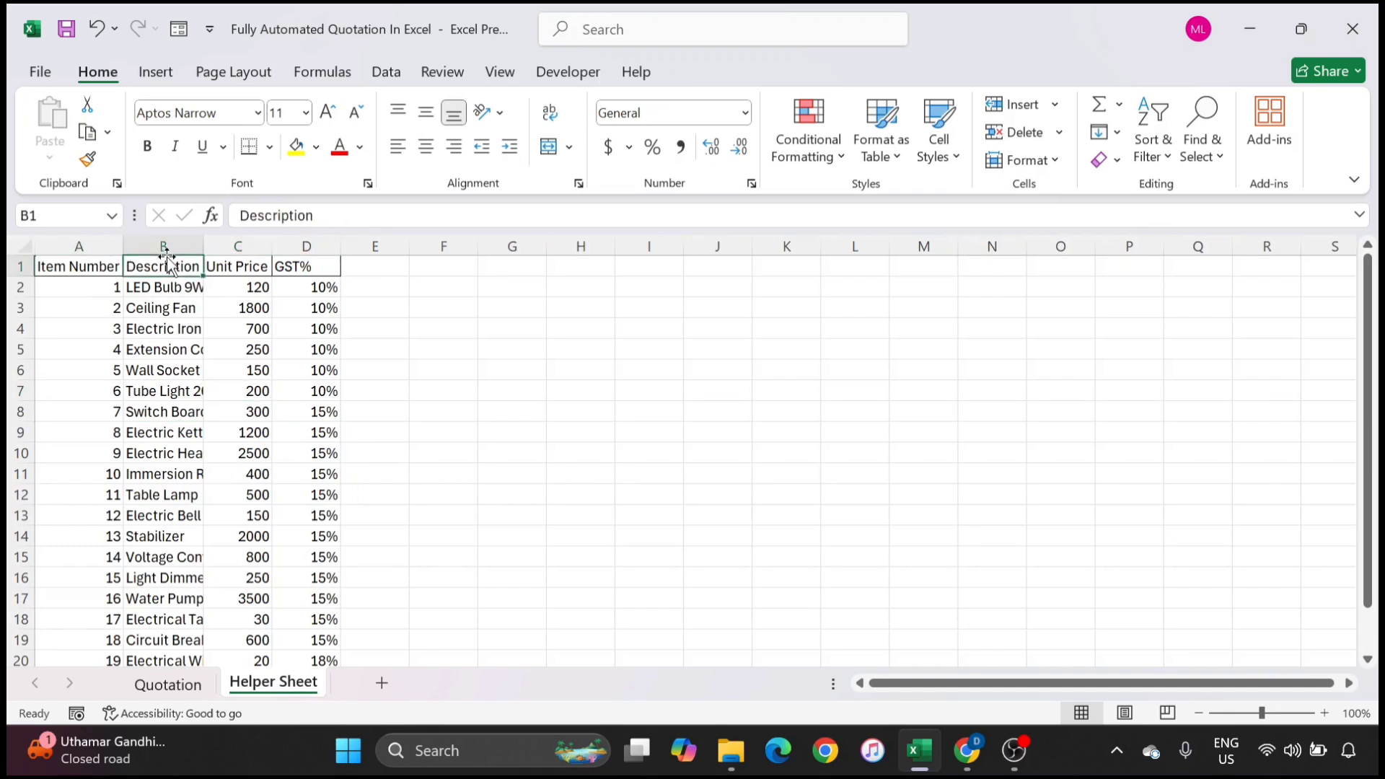
left_click(257, 267)
left_click(323, 266)
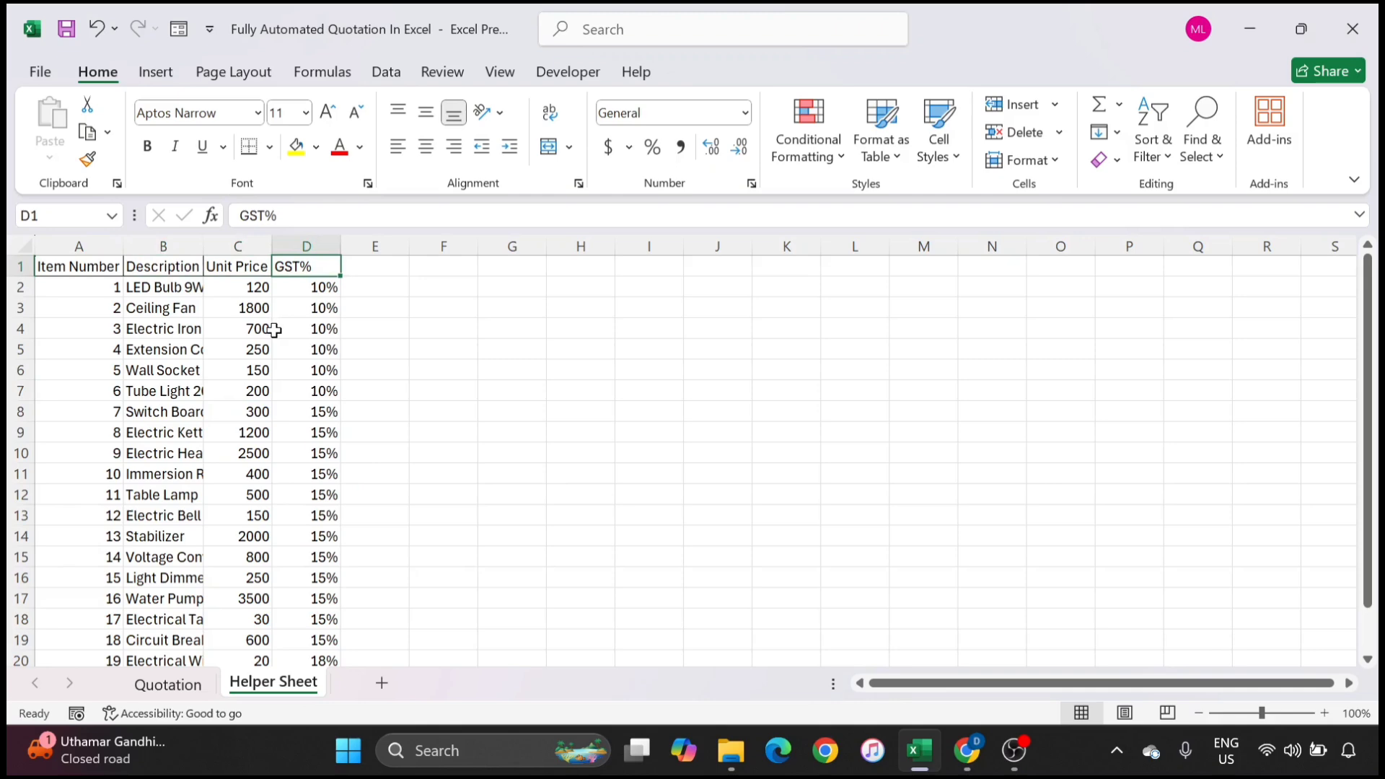
left_click(369, 269)
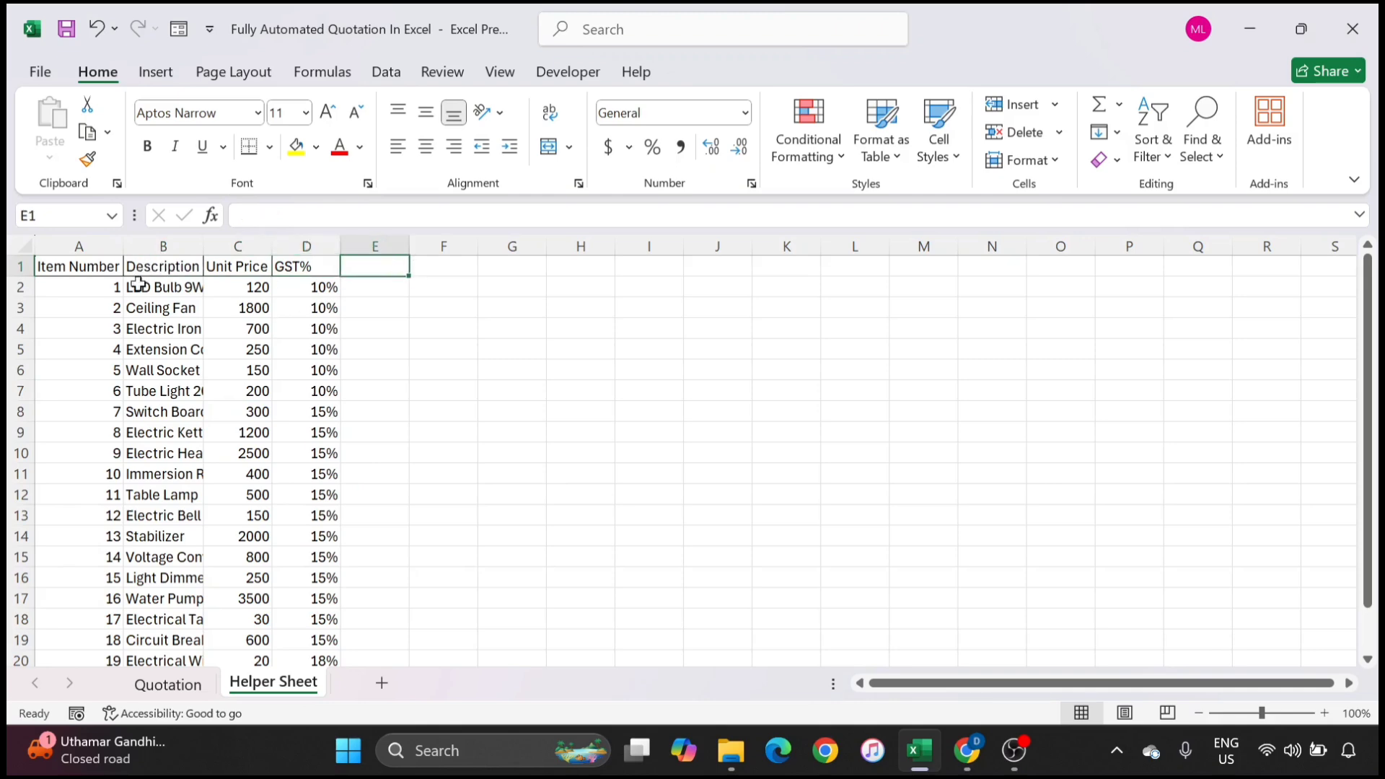
left_click_drag(139, 283, 163, 653)
left_click(247, 420)
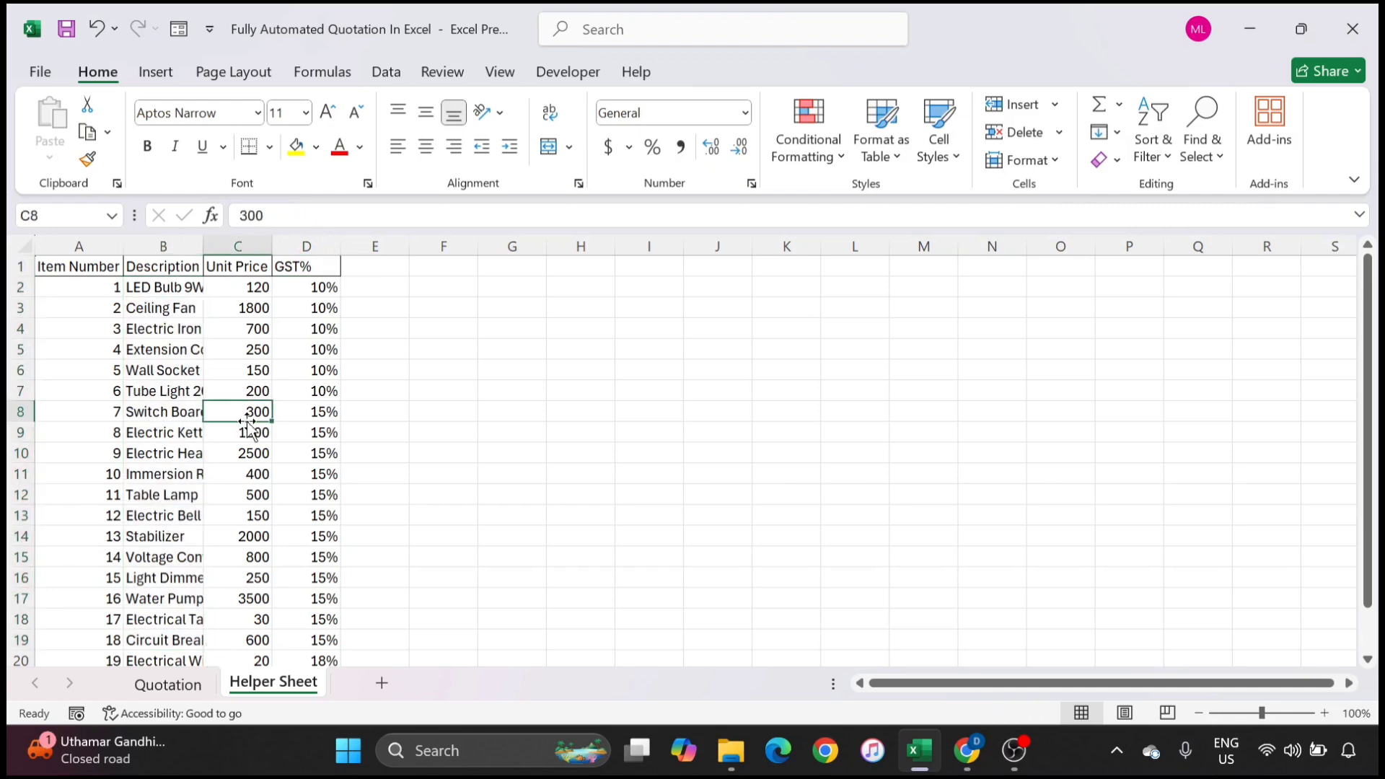
left_click(243, 556)
Step: Add a new worksheet after the Helper Sheet and name it Quotation1
left_click(383, 684)
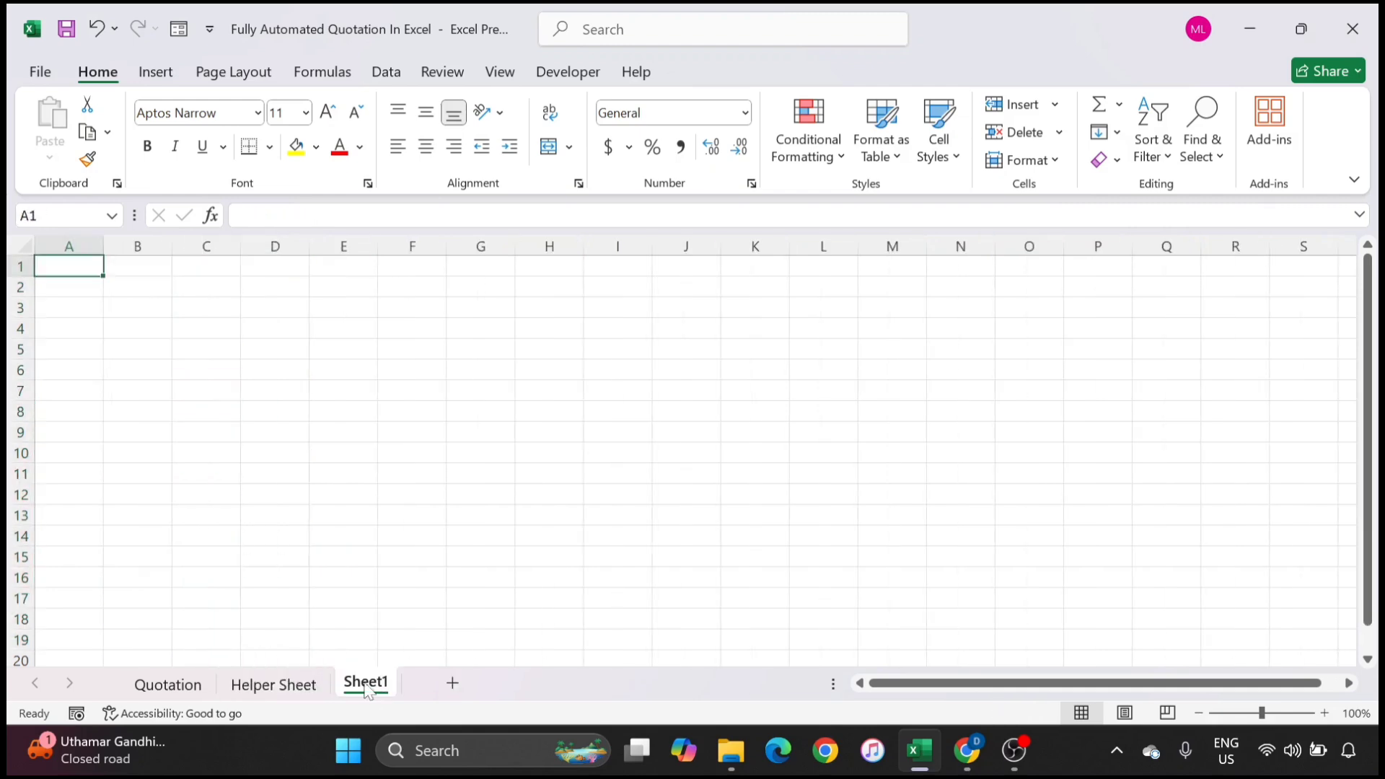
double_click(369, 686)
type("Quotation1")
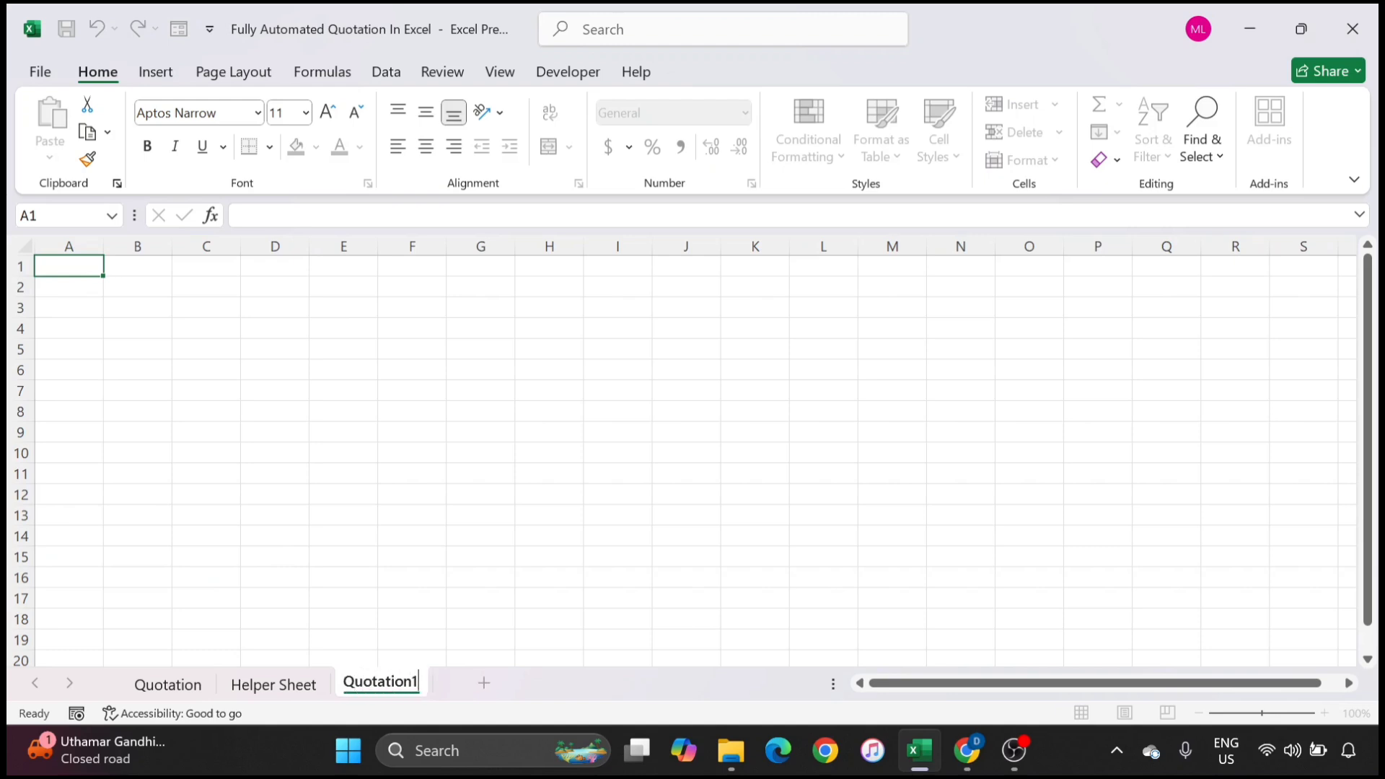
left_click(405, 434)
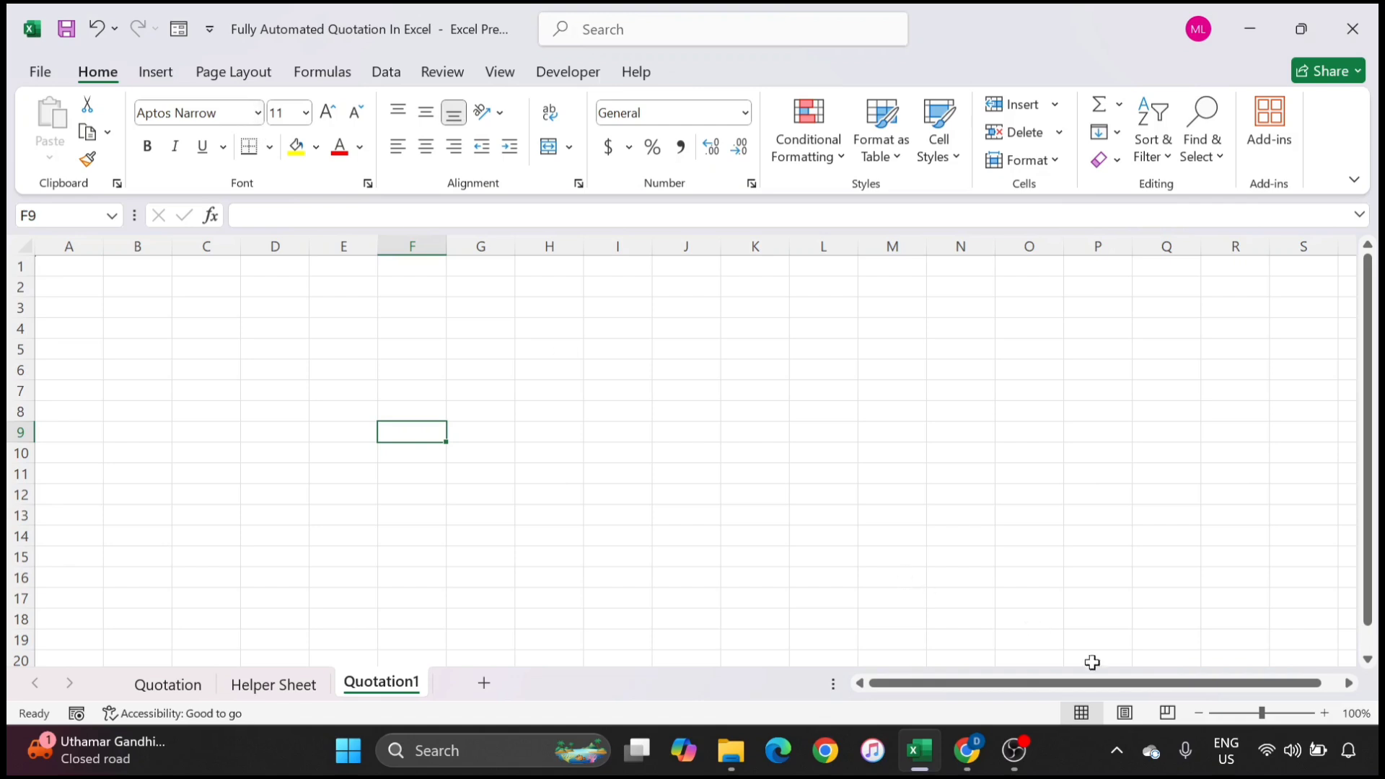
Step: Show the page break lines on Quotation1 by switching to Page Layout view and back to Normal view
left_click(1124, 712)
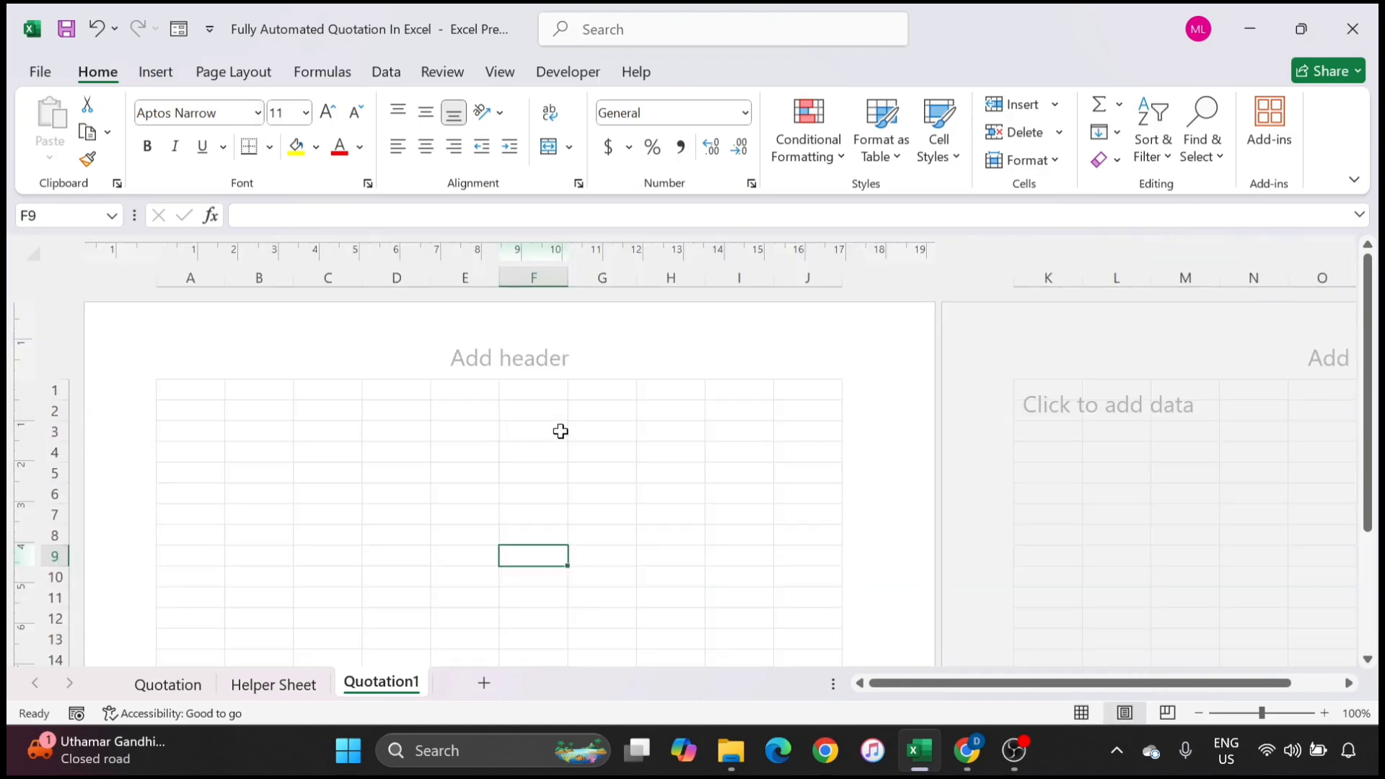
left_click(653, 412)
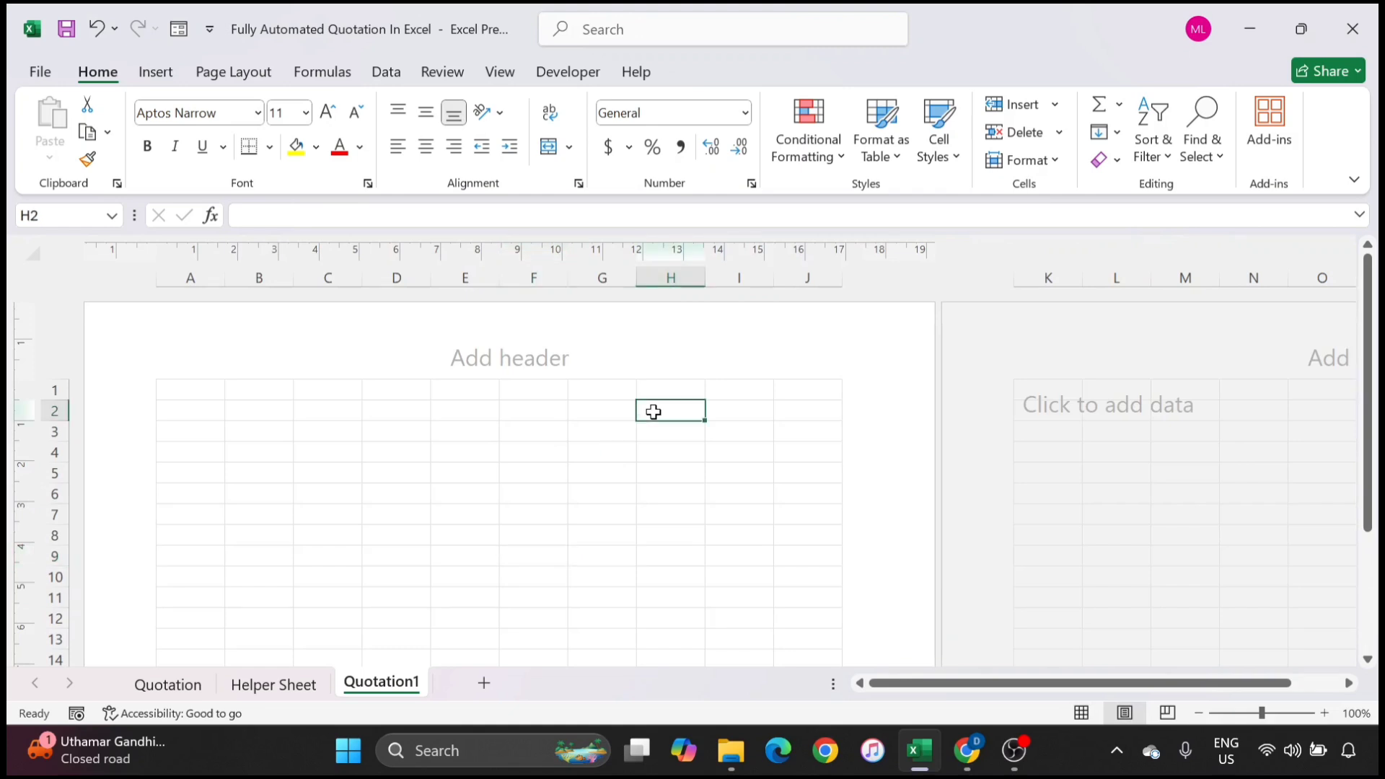
key("ctrl+z")
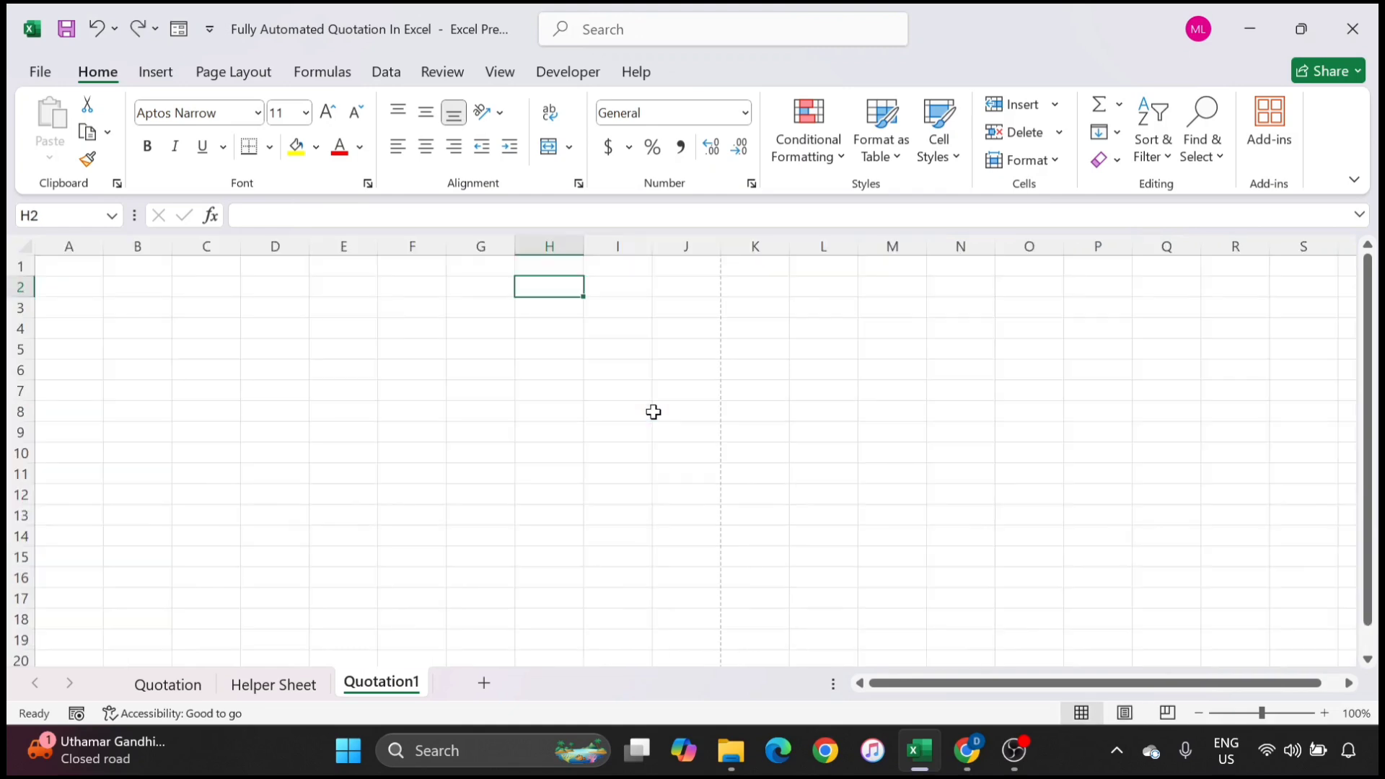
left_click(433, 375)
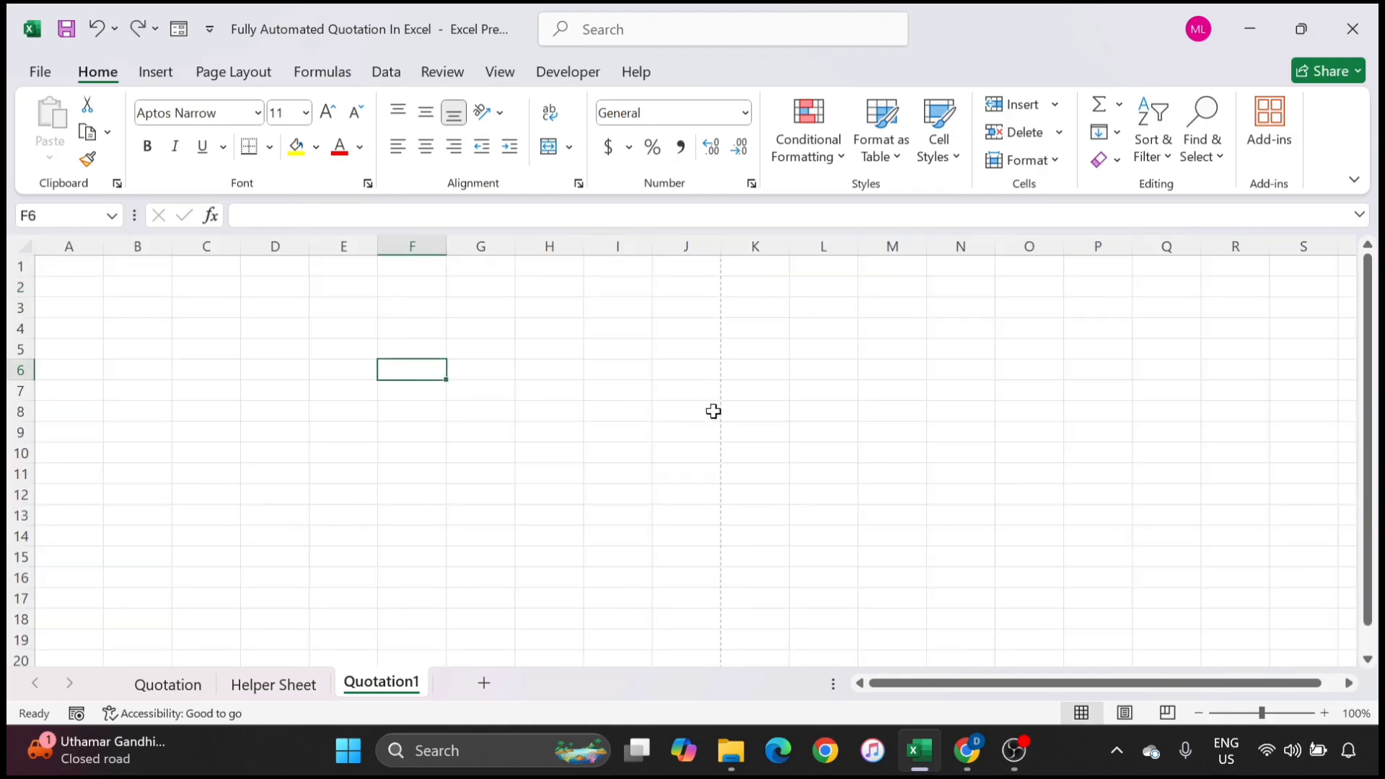
Step: Examine the page boundaries on Quotation1, marking out the first page A1:J48 and the neighbouring page K1:T48
scroll(663, 521, "down", 2)
scroll(662, 520, "down", 3)
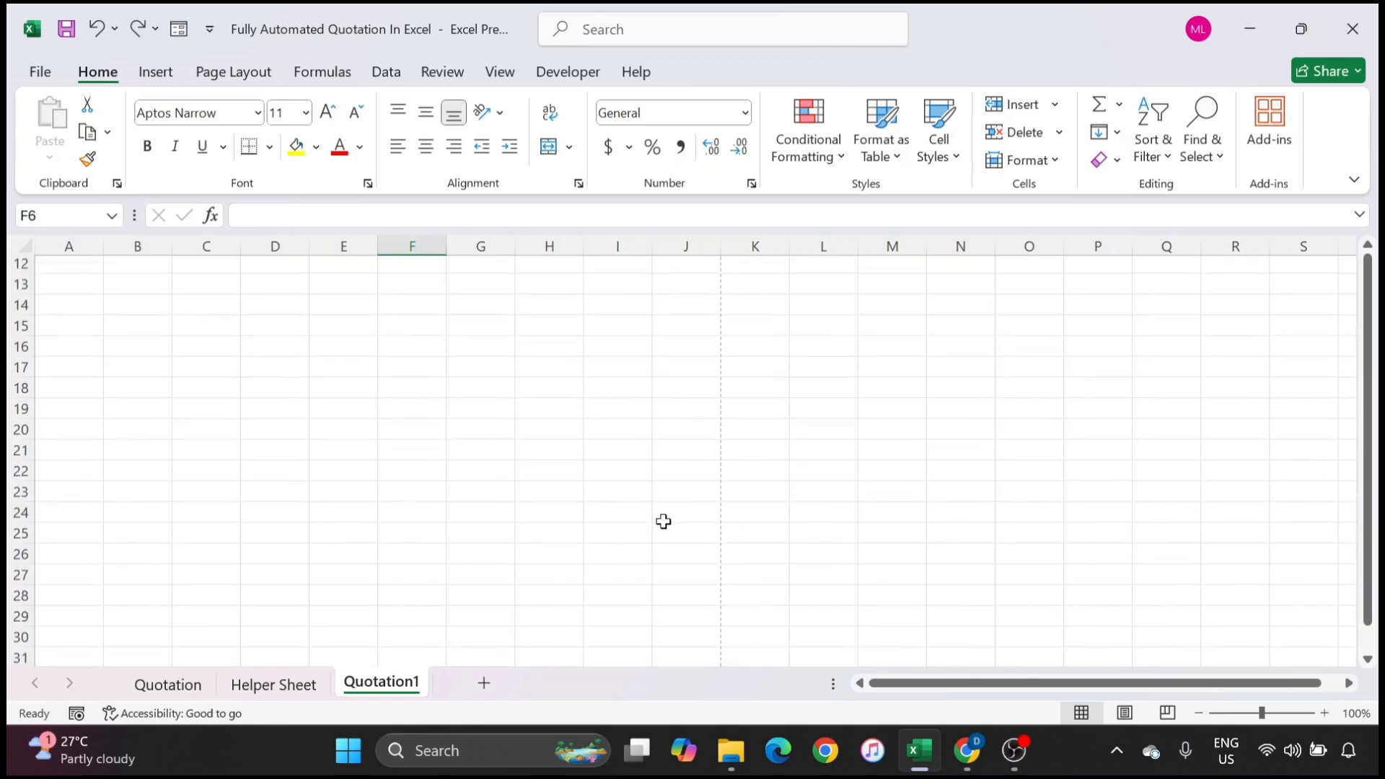
left_click(1197, 713)
left_click(1197, 713)
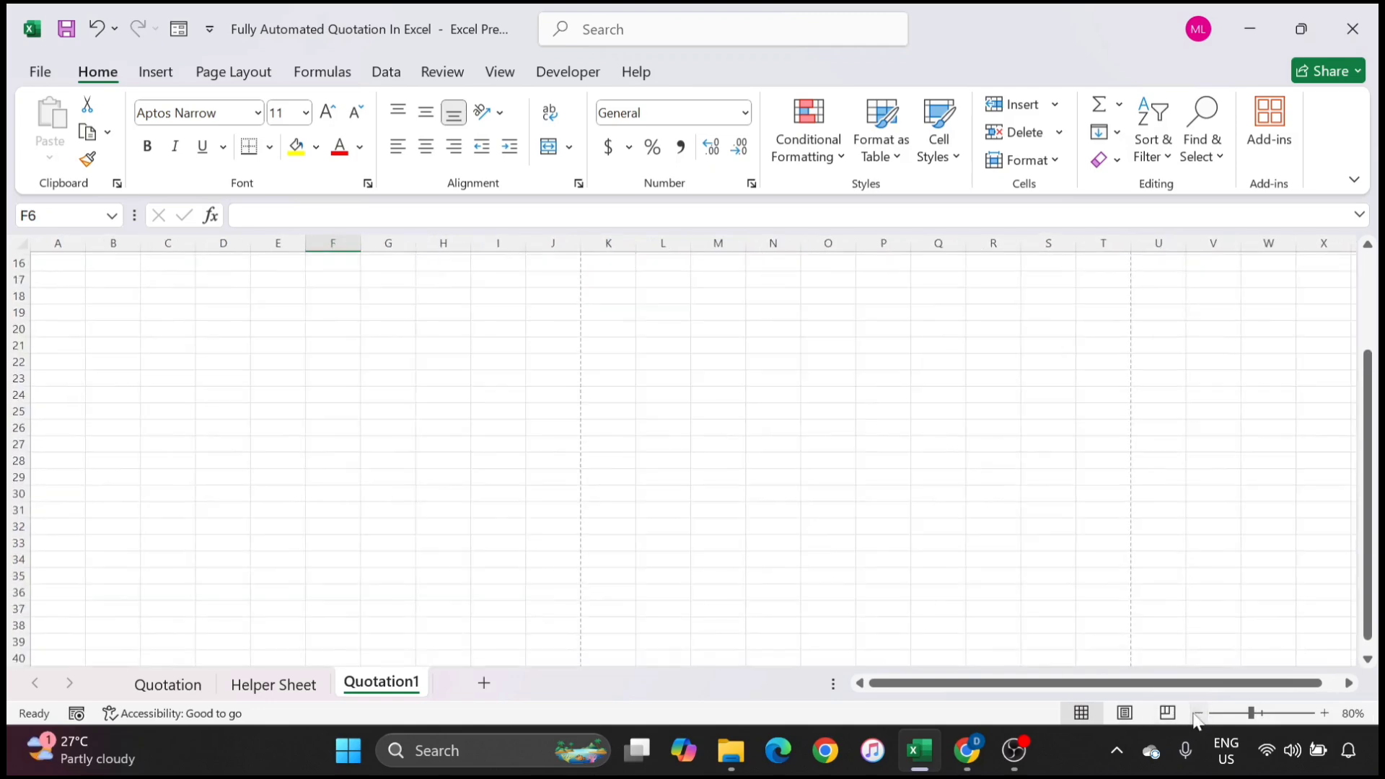
left_click(1197, 713)
left_click(1197, 713)
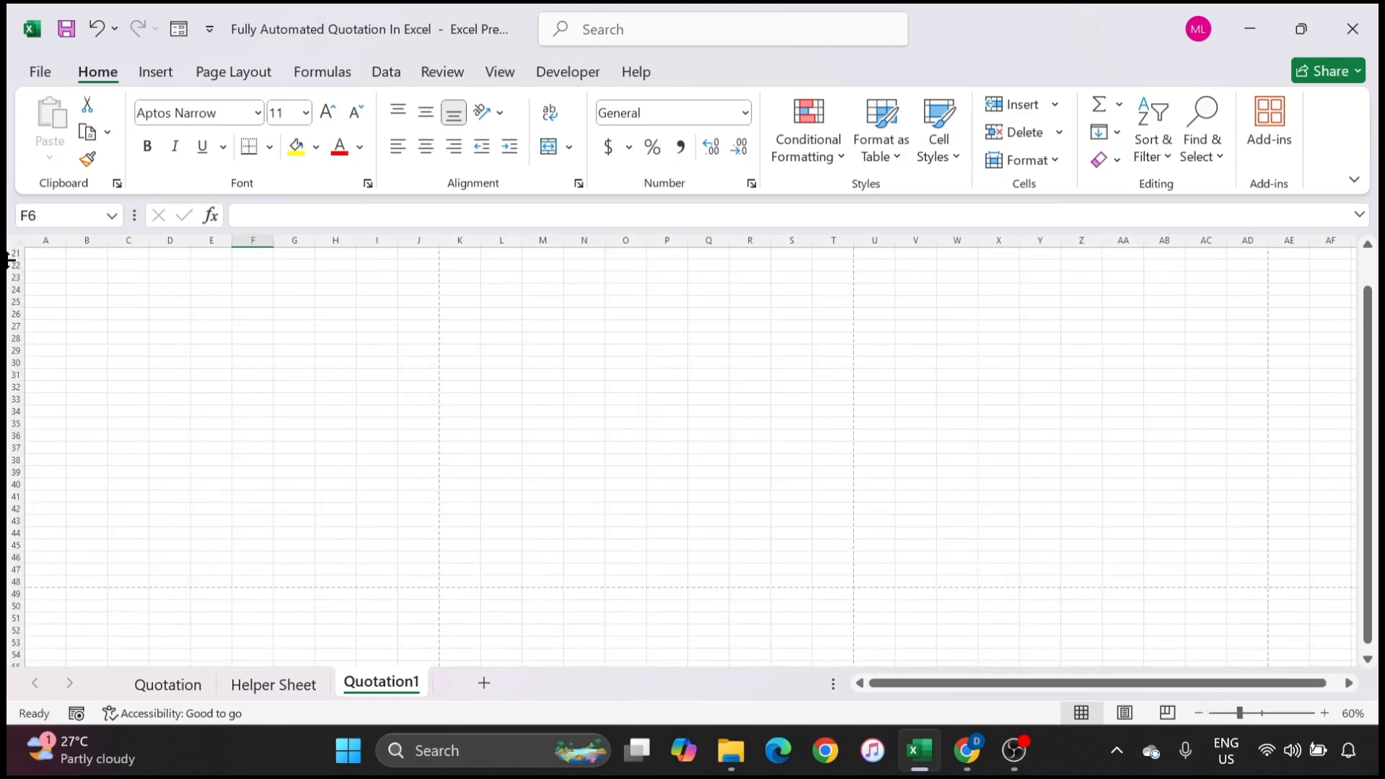
scroll(250, 367, "up", 4)
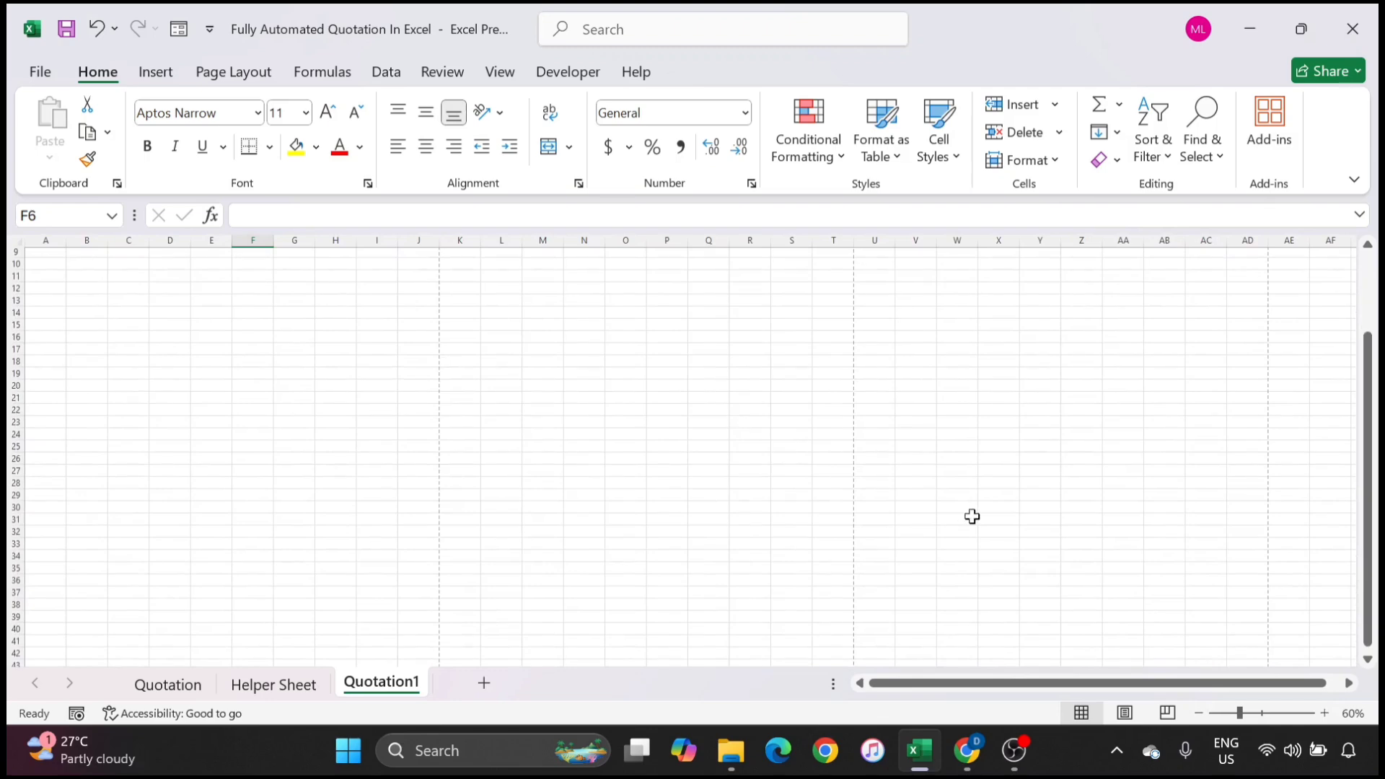
left_click(1197, 713)
left_click(1197, 713)
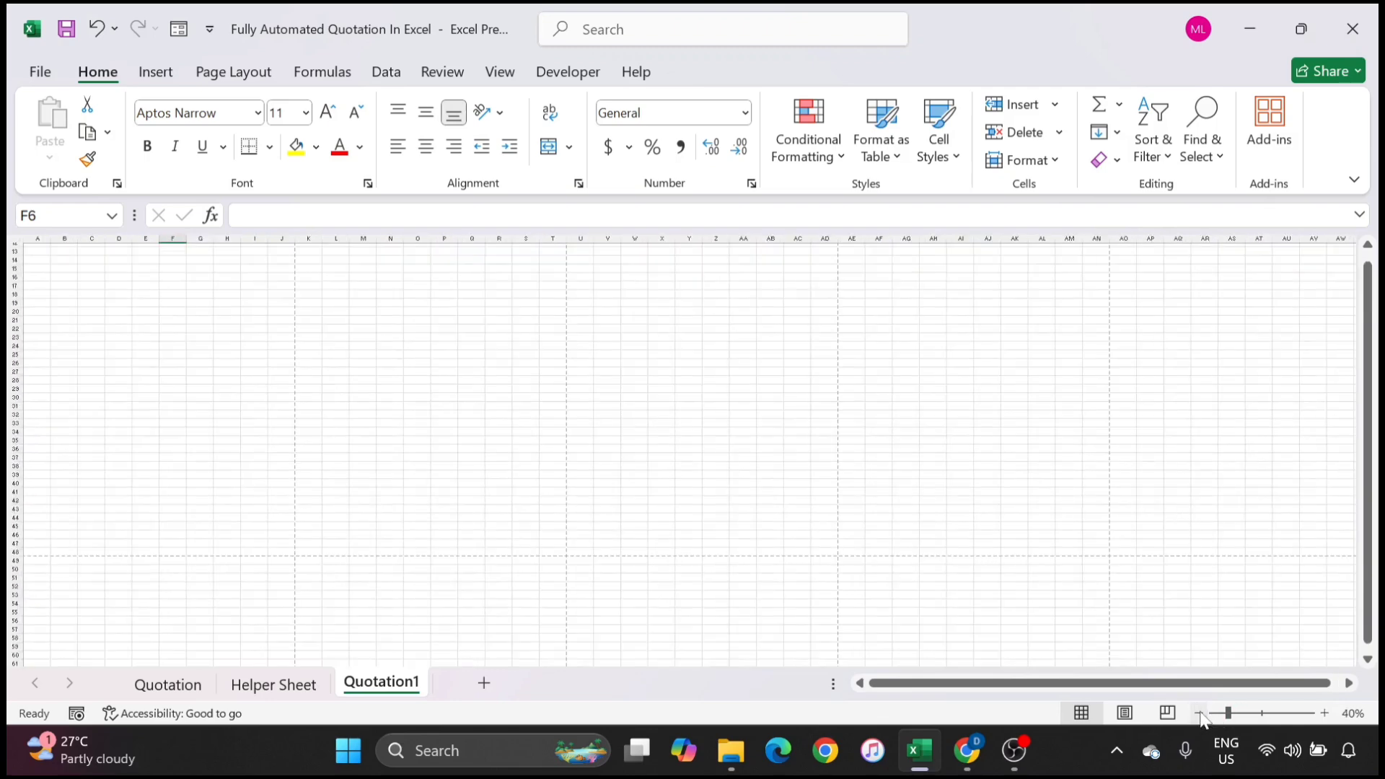
left_click(445, 354)
scroll(458, 452, "up", 4)
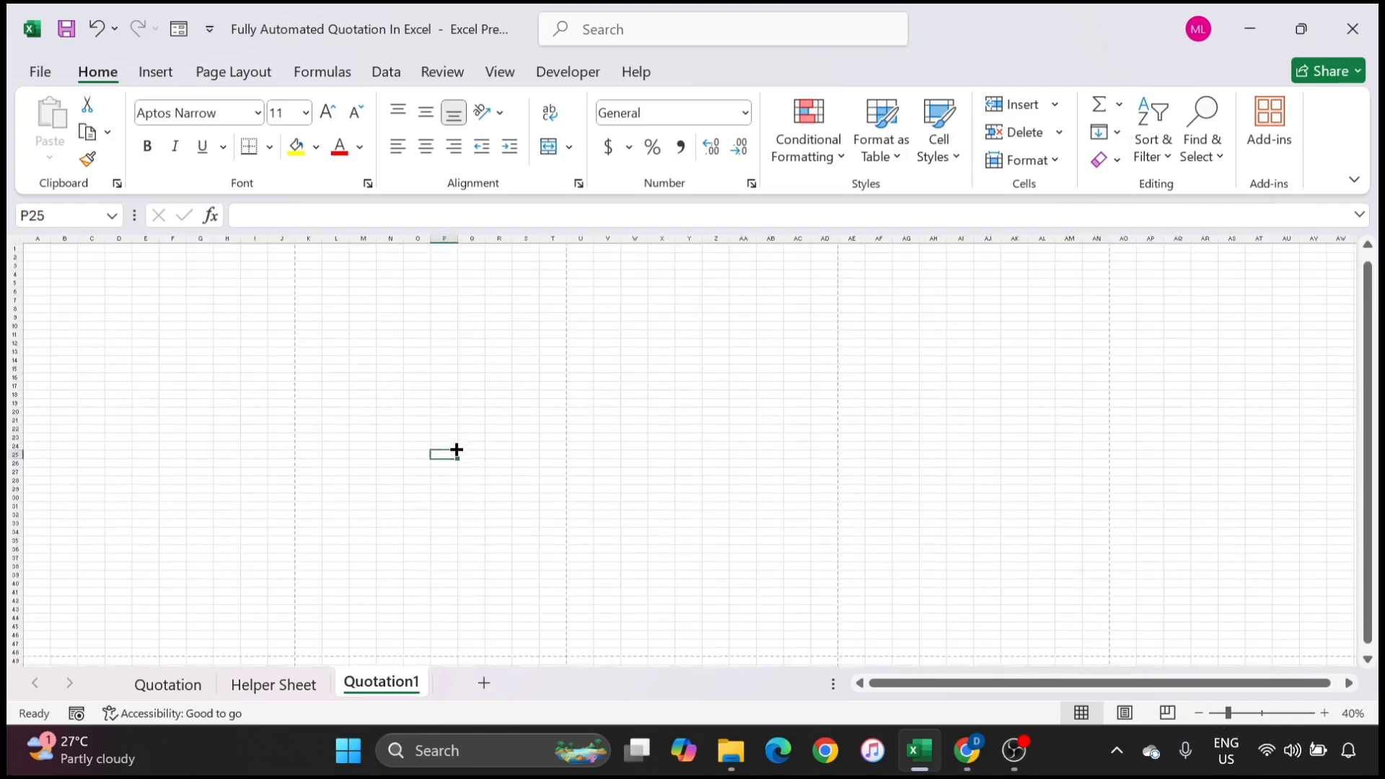
mouse_move(37, 249)
left_mouse_down()
mouse_move(216, 485)
mouse_move(279, 652)
left_mouse_up()
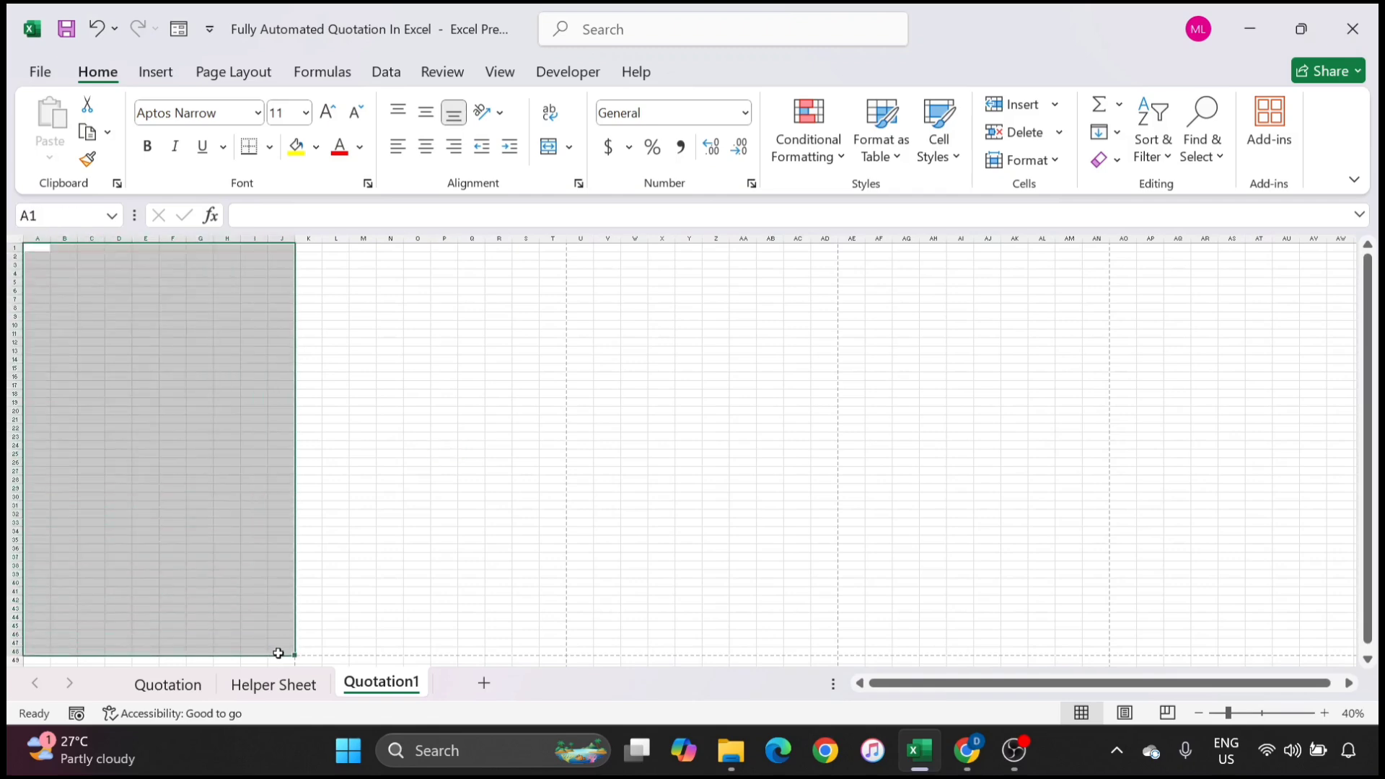
left_click_drag(311, 249, 543, 650)
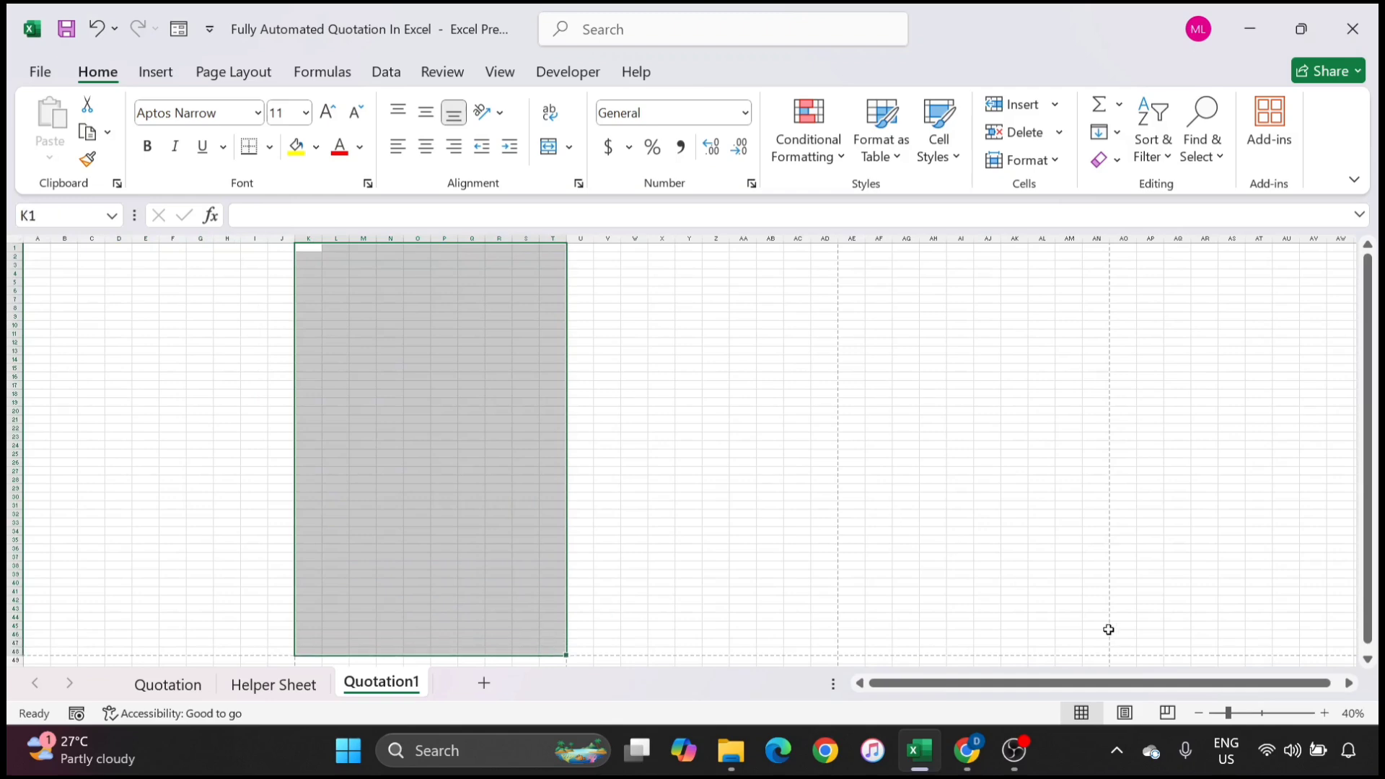
left_click(340, 460)
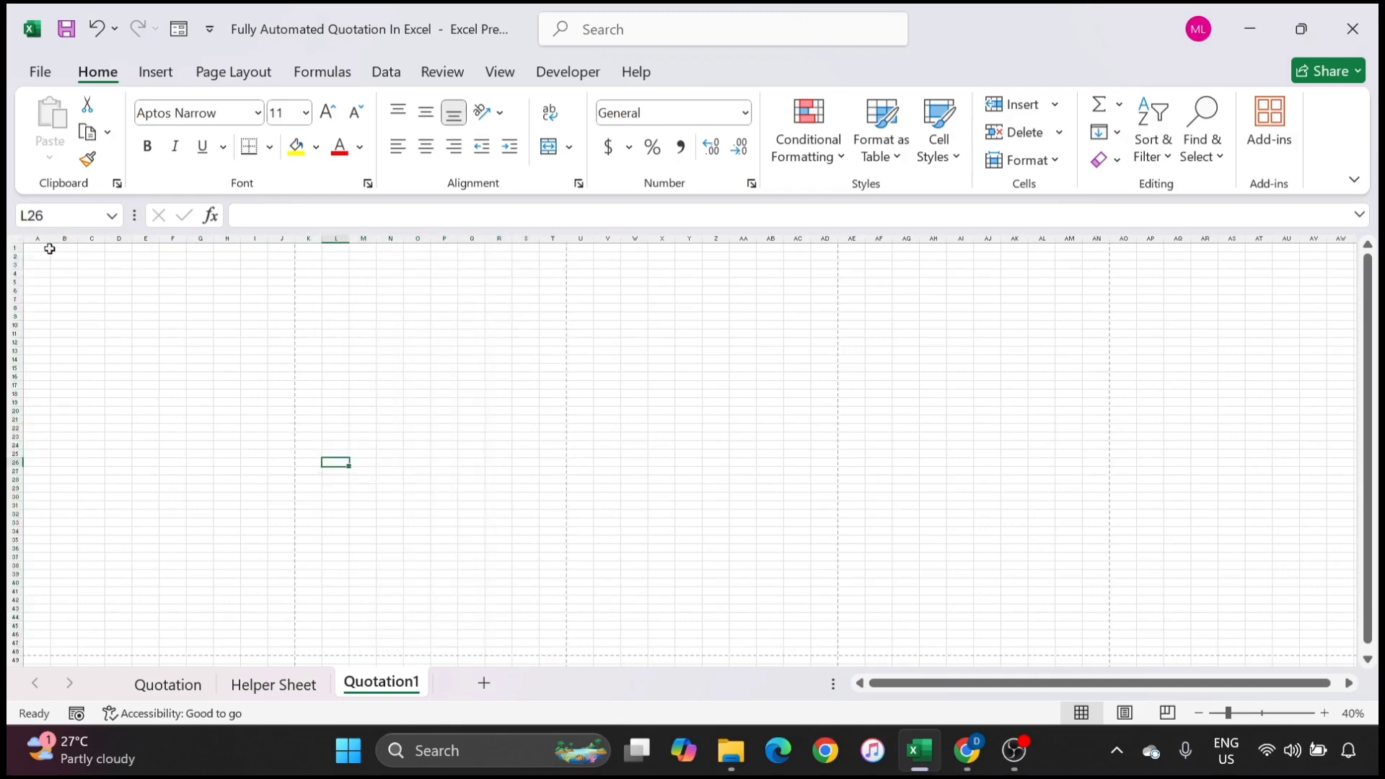
Step: Apply Thick Outside Borders around the first page's range A1:J48 on Quotation1
left_click_drag(33, 249, 283, 656)
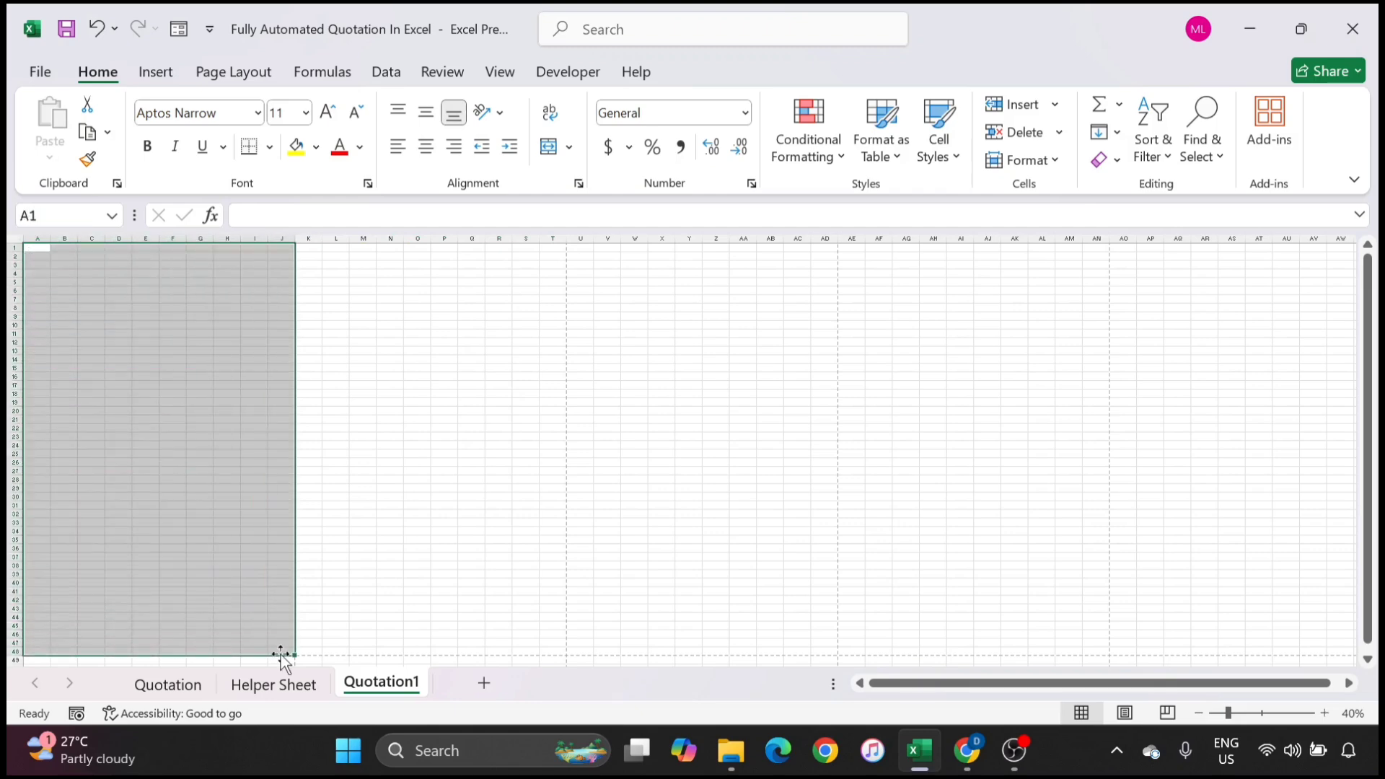
left_click(271, 149)
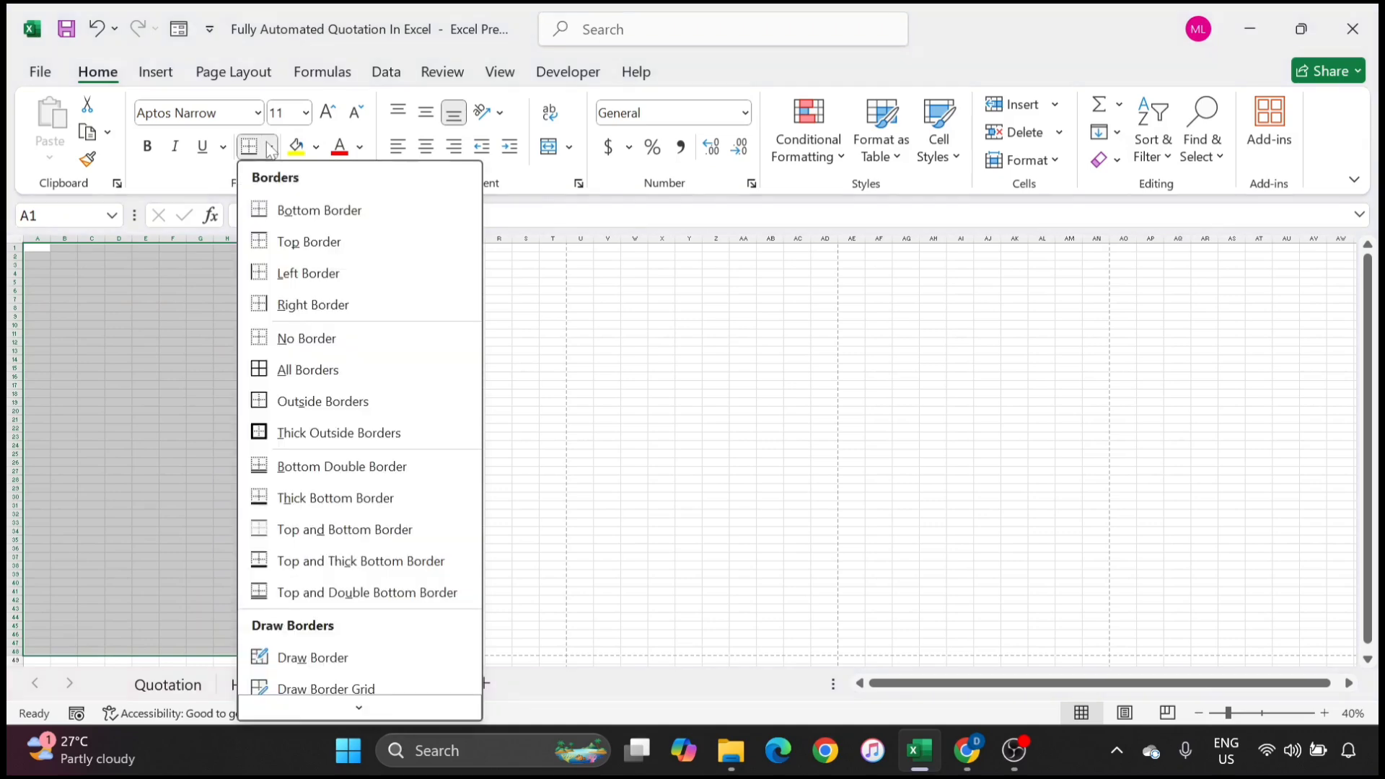
left_click(289, 435)
left_click(330, 393)
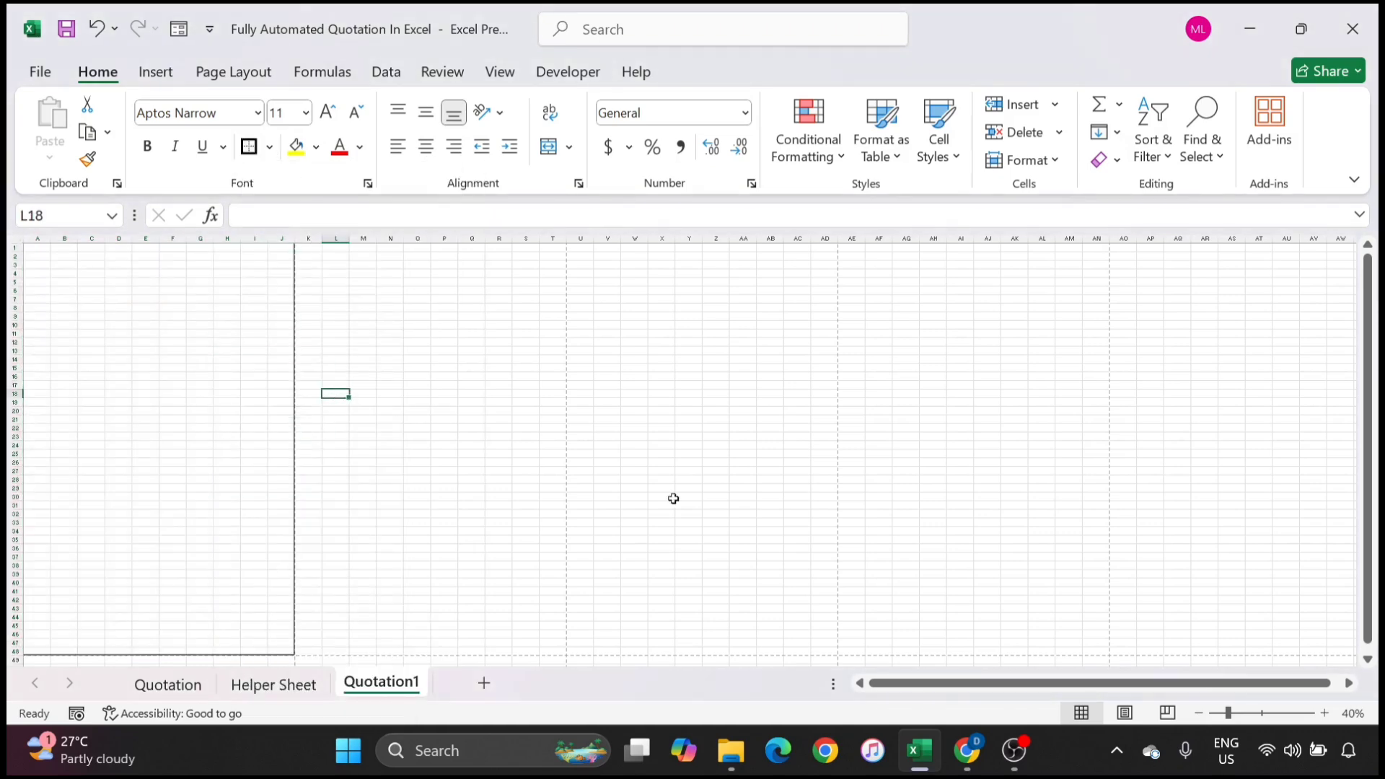
left_click(1244, 713)
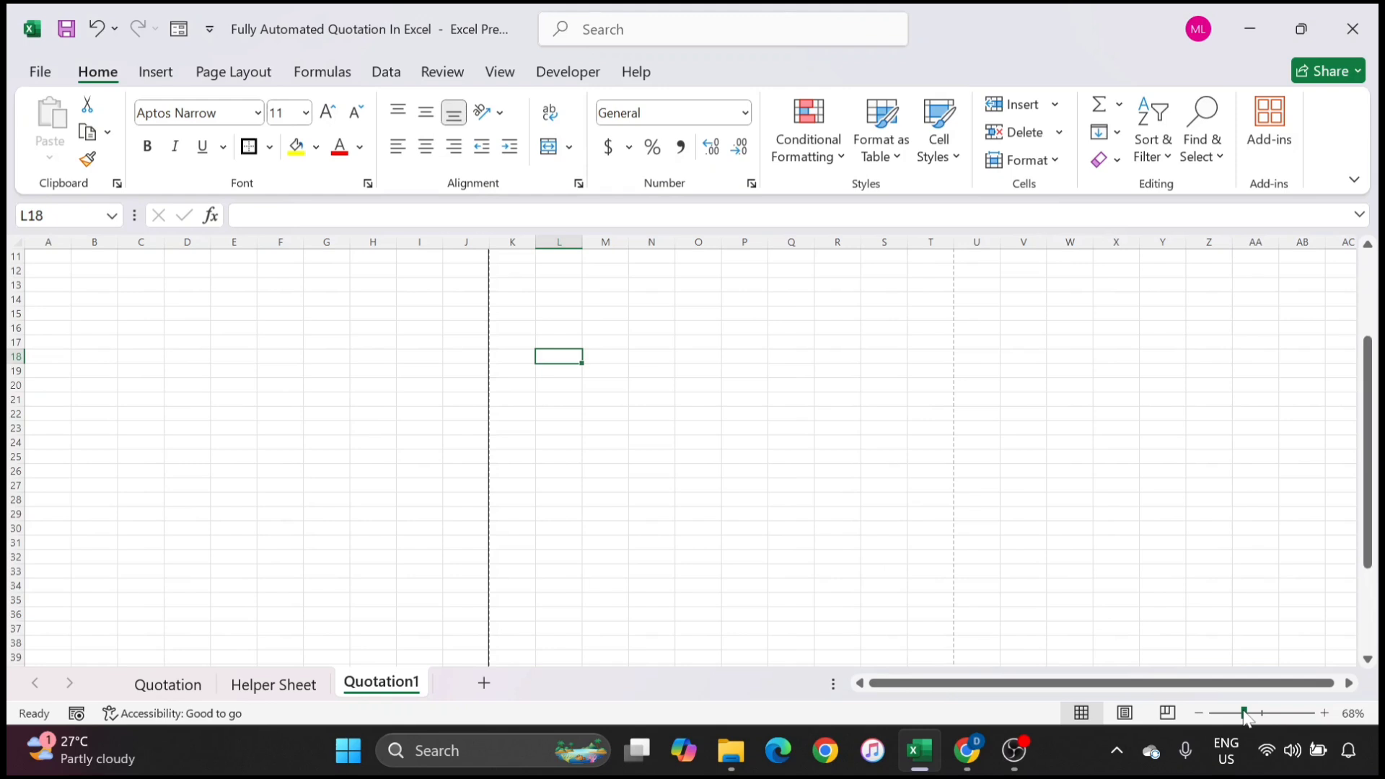
scroll(454, 466, "up", 4)
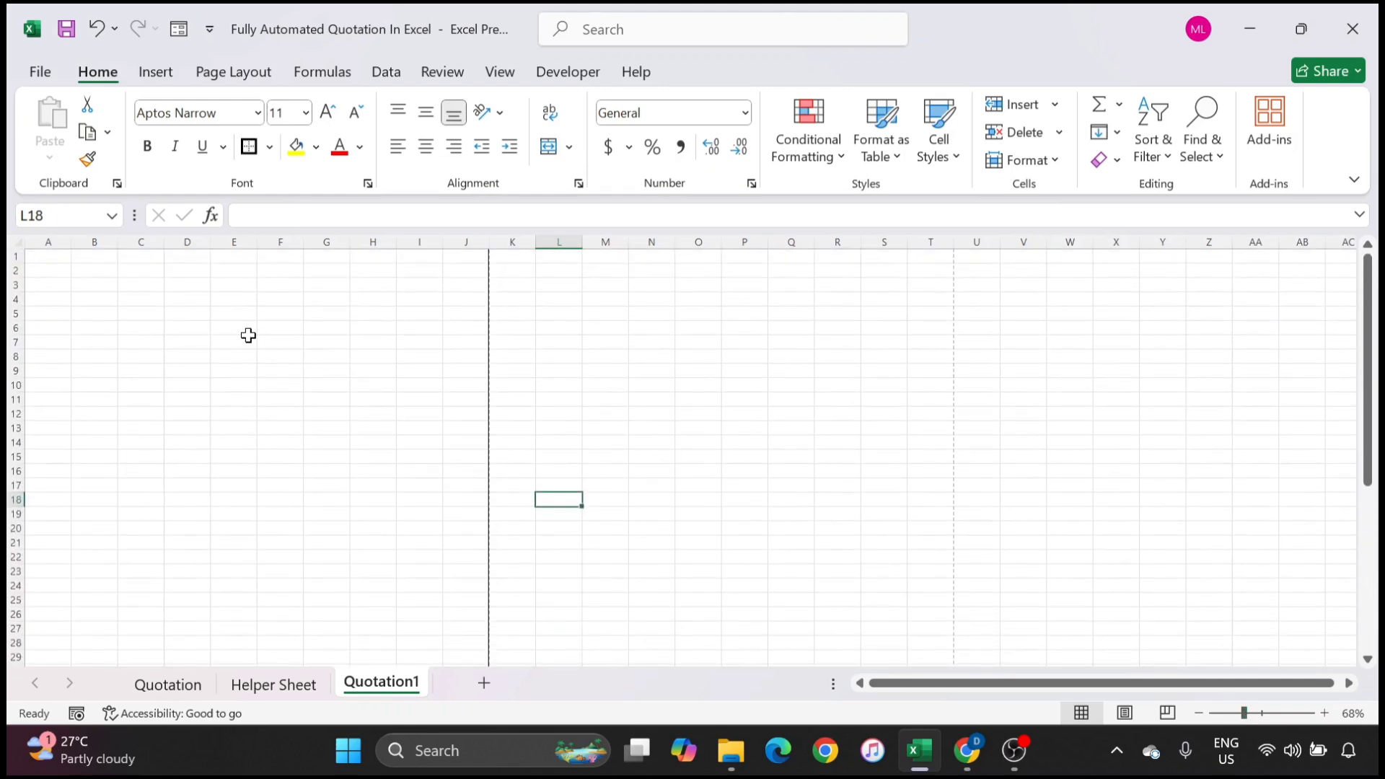
left_click(126, 311)
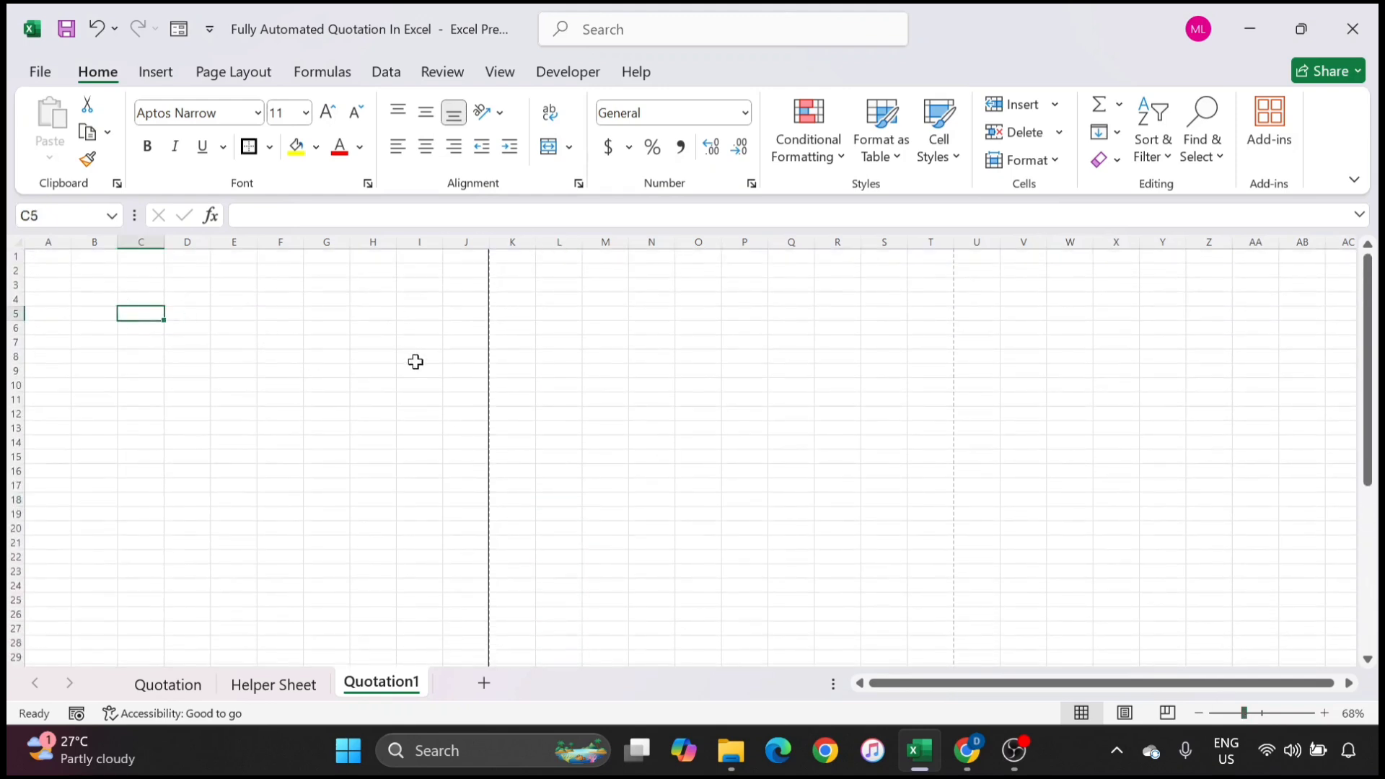
Step: Hide the gridlines on the Quotation1 sheet
left_click(62, 261)
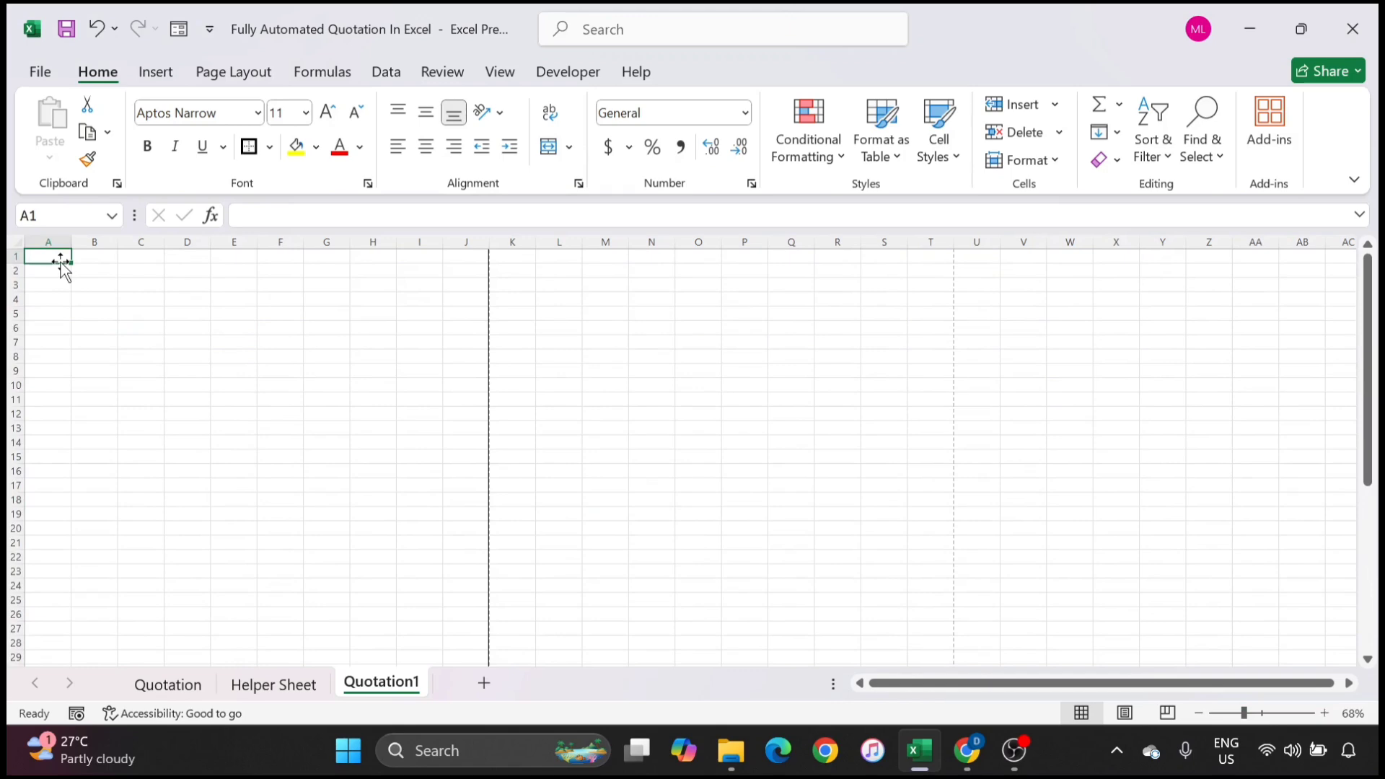
left_click(505, 72)
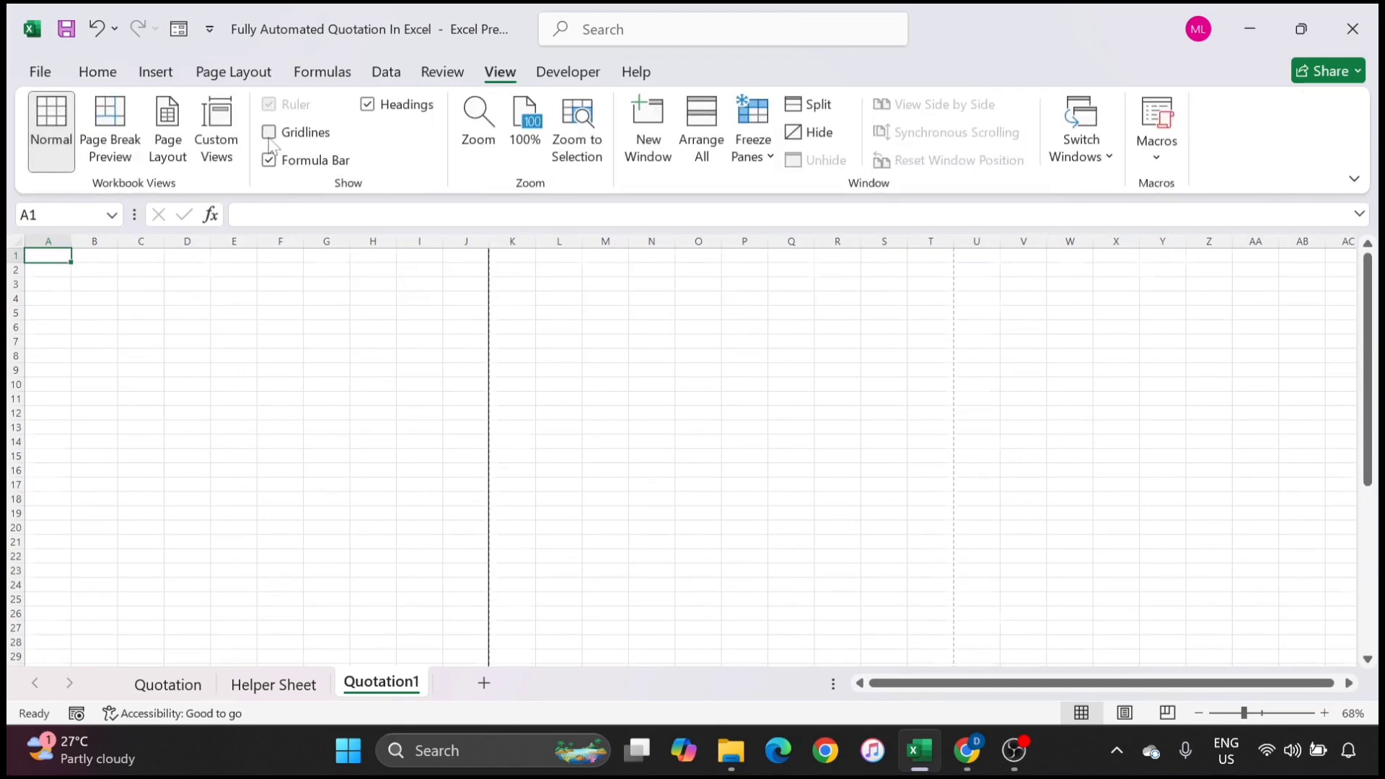
left_click(180, 313)
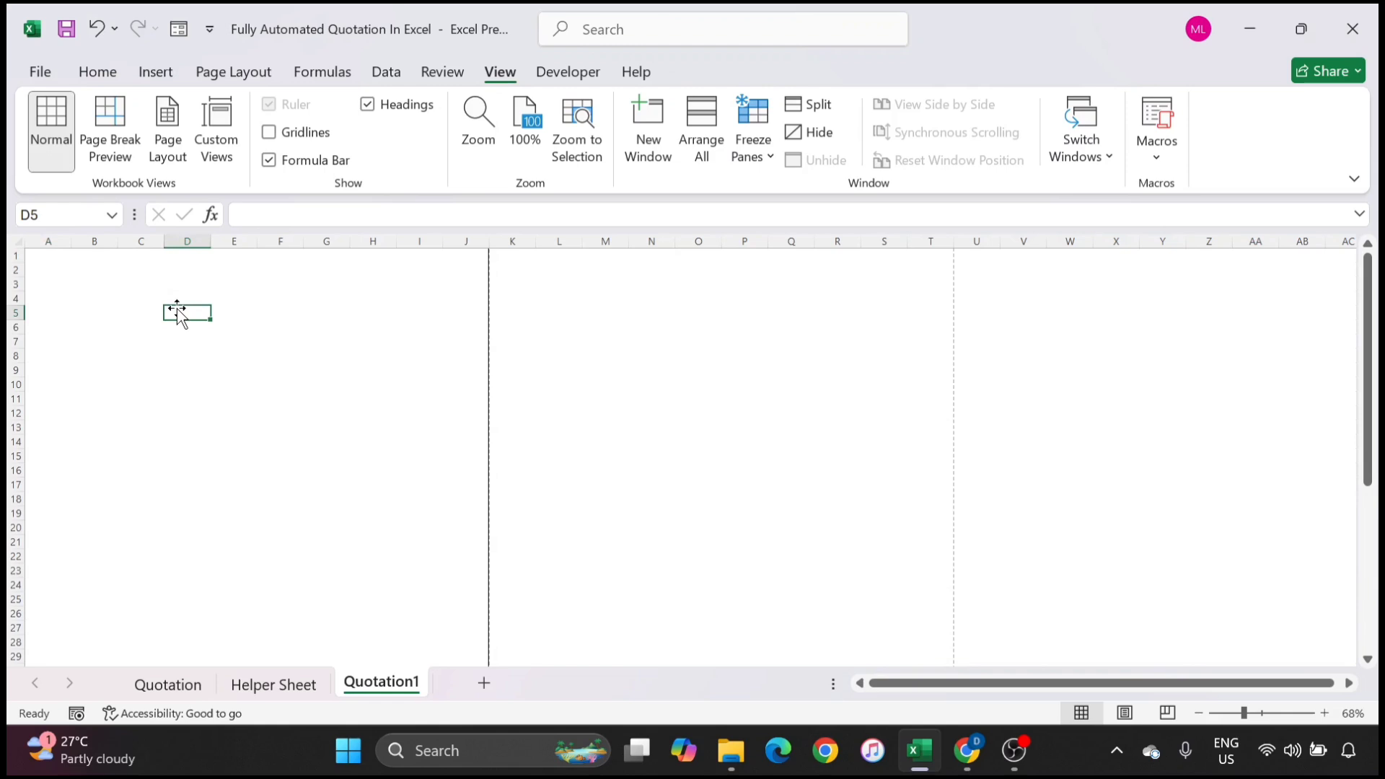
left_click_drag(45, 255, 160, 284)
Step: Insert a WordArt in the plain blue style on Quotation1 with the text "ABC Pvt Ltd"
left_click(43, 257)
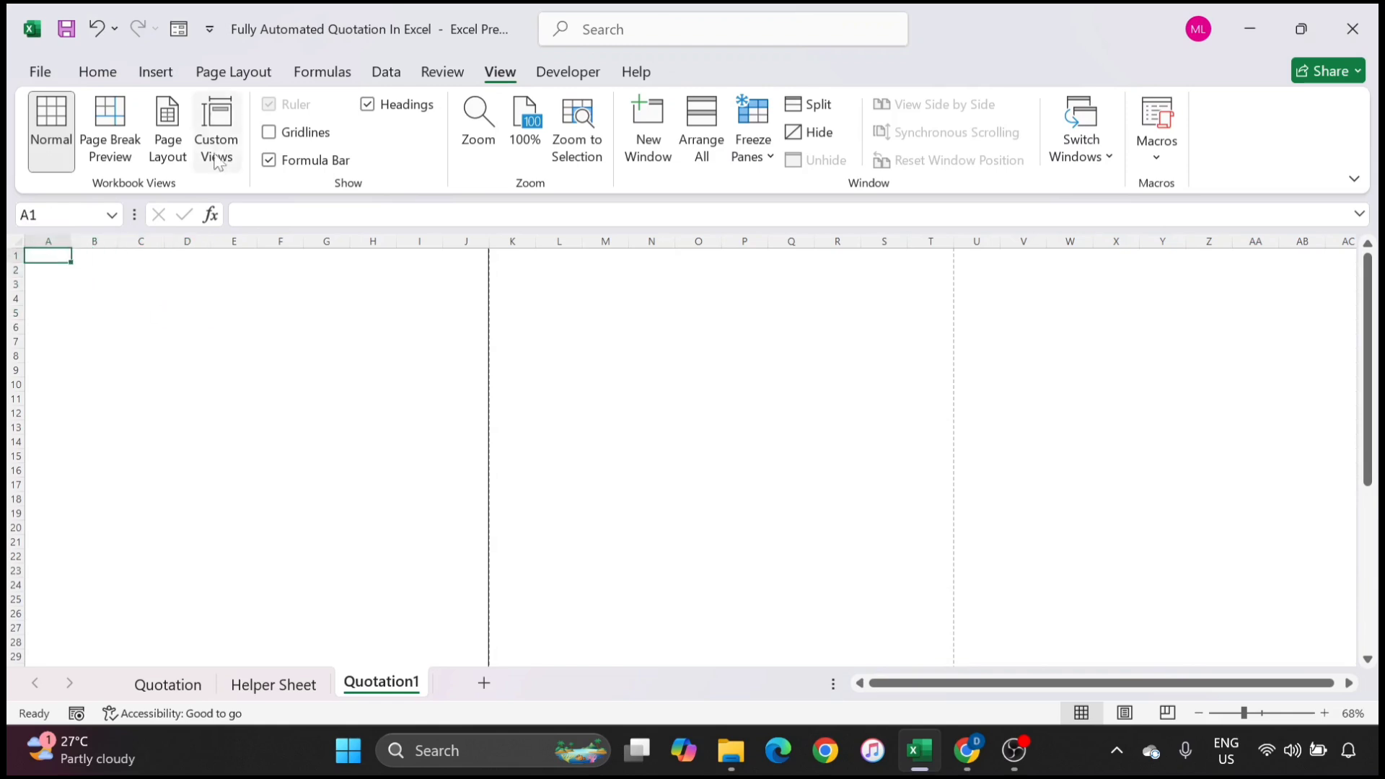
left_click(156, 72)
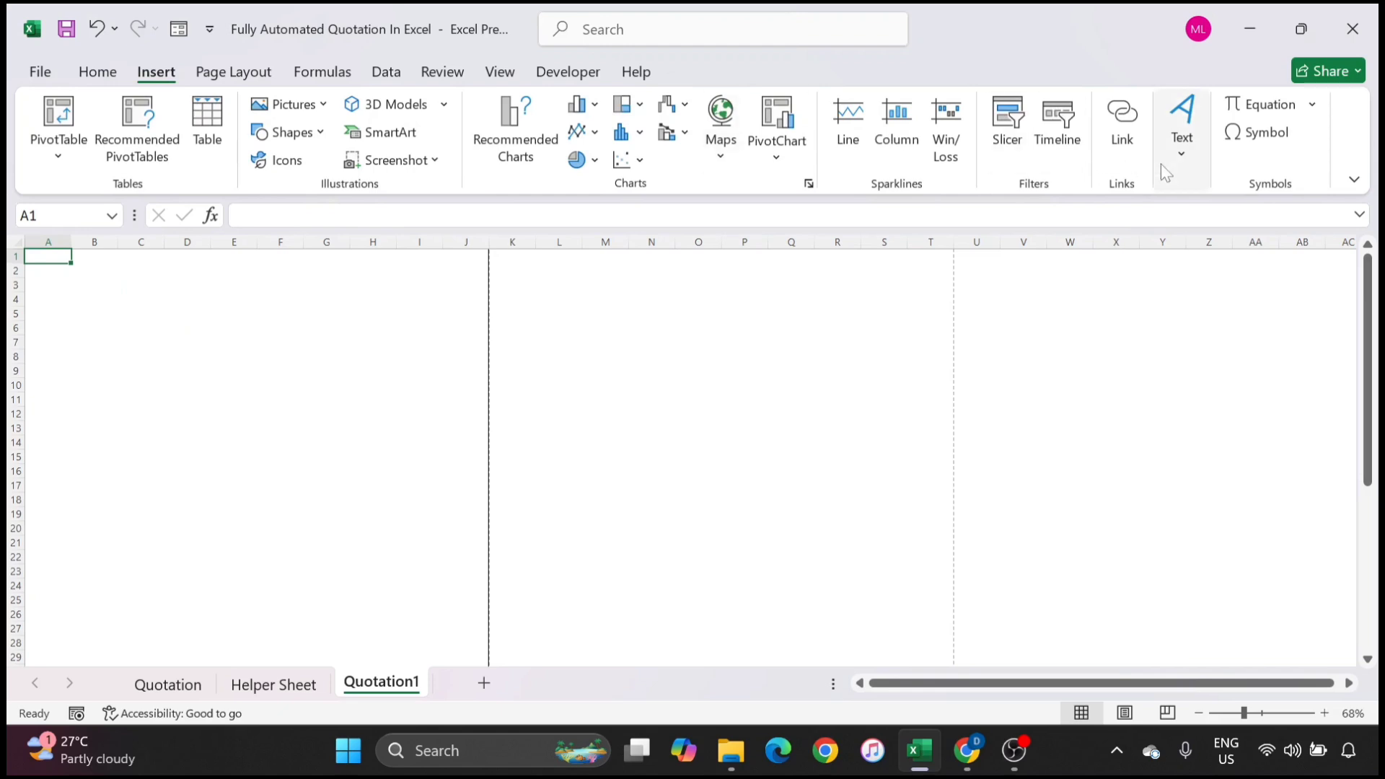
left_click(1180, 155)
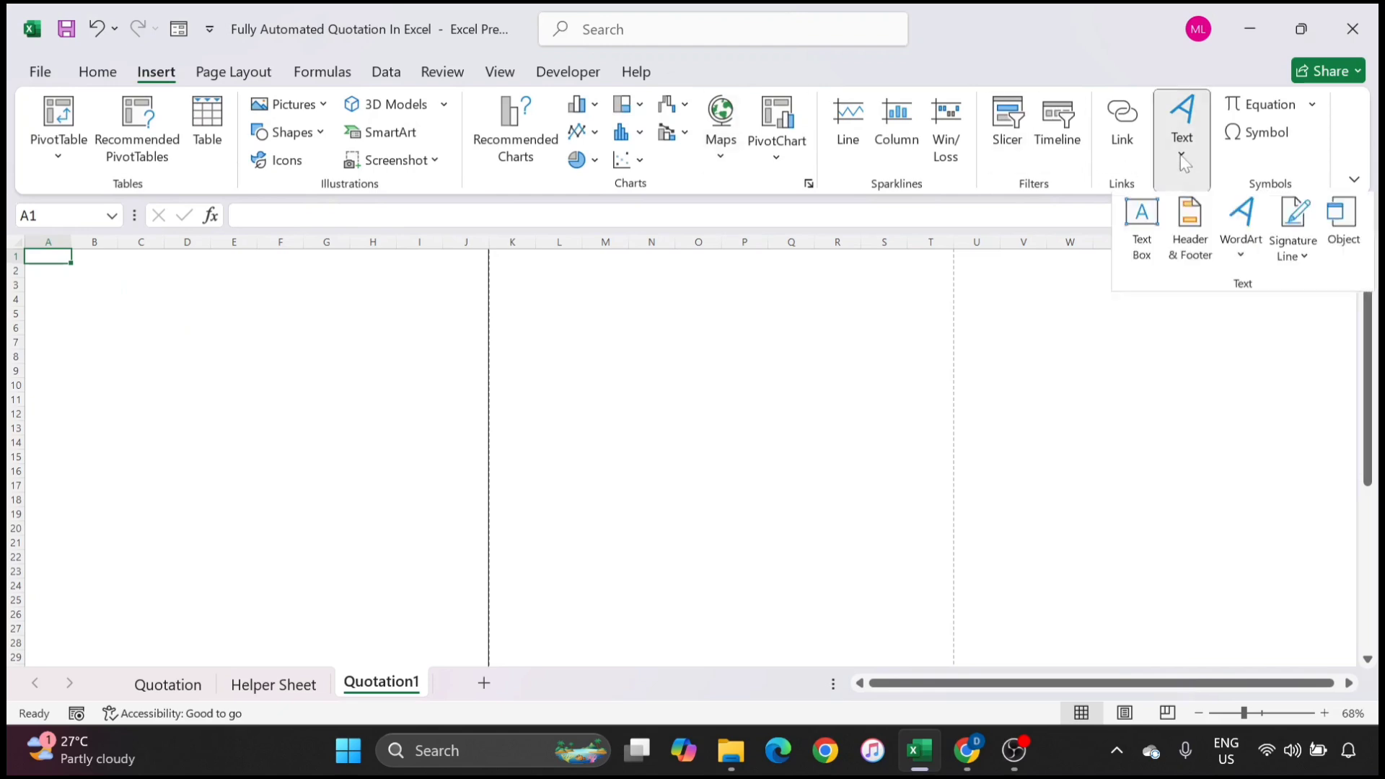
left_click(1240, 257)
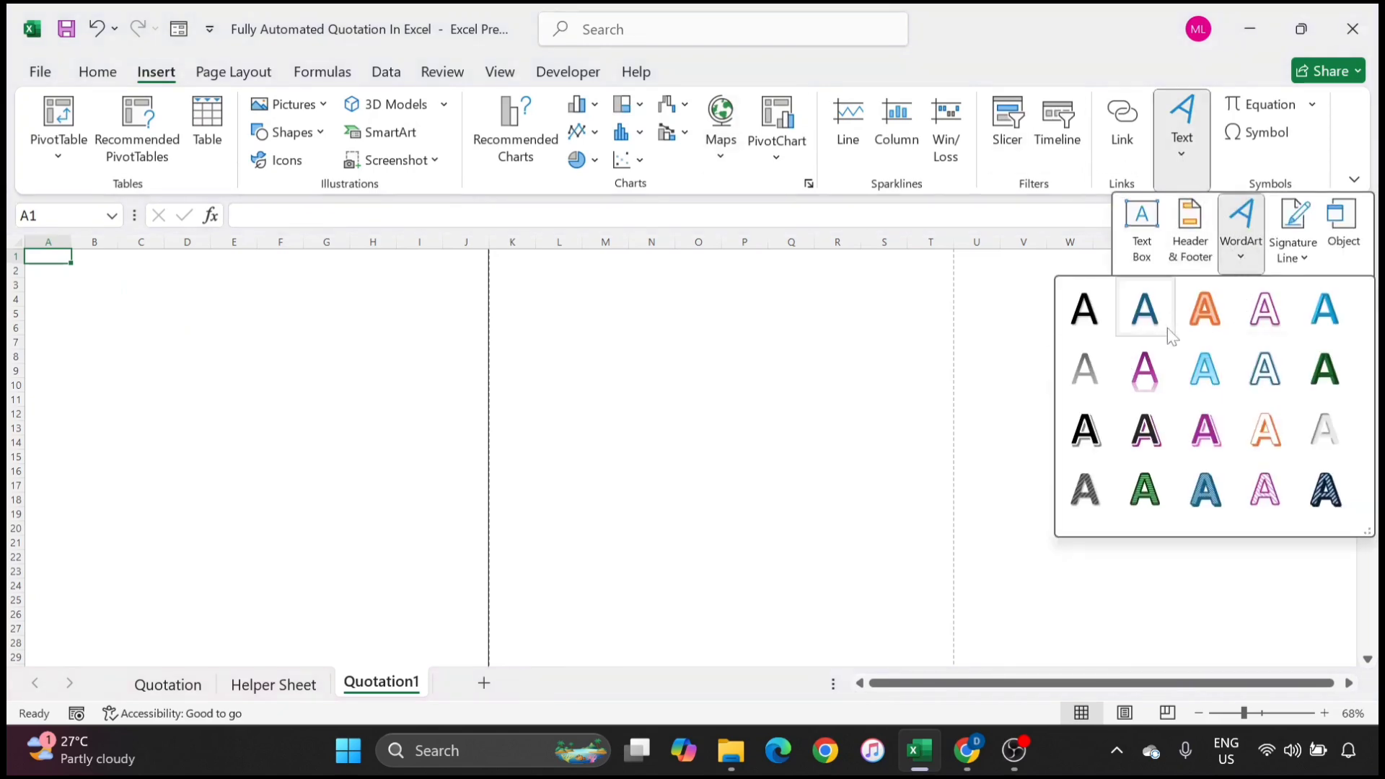
left_click(1147, 310)
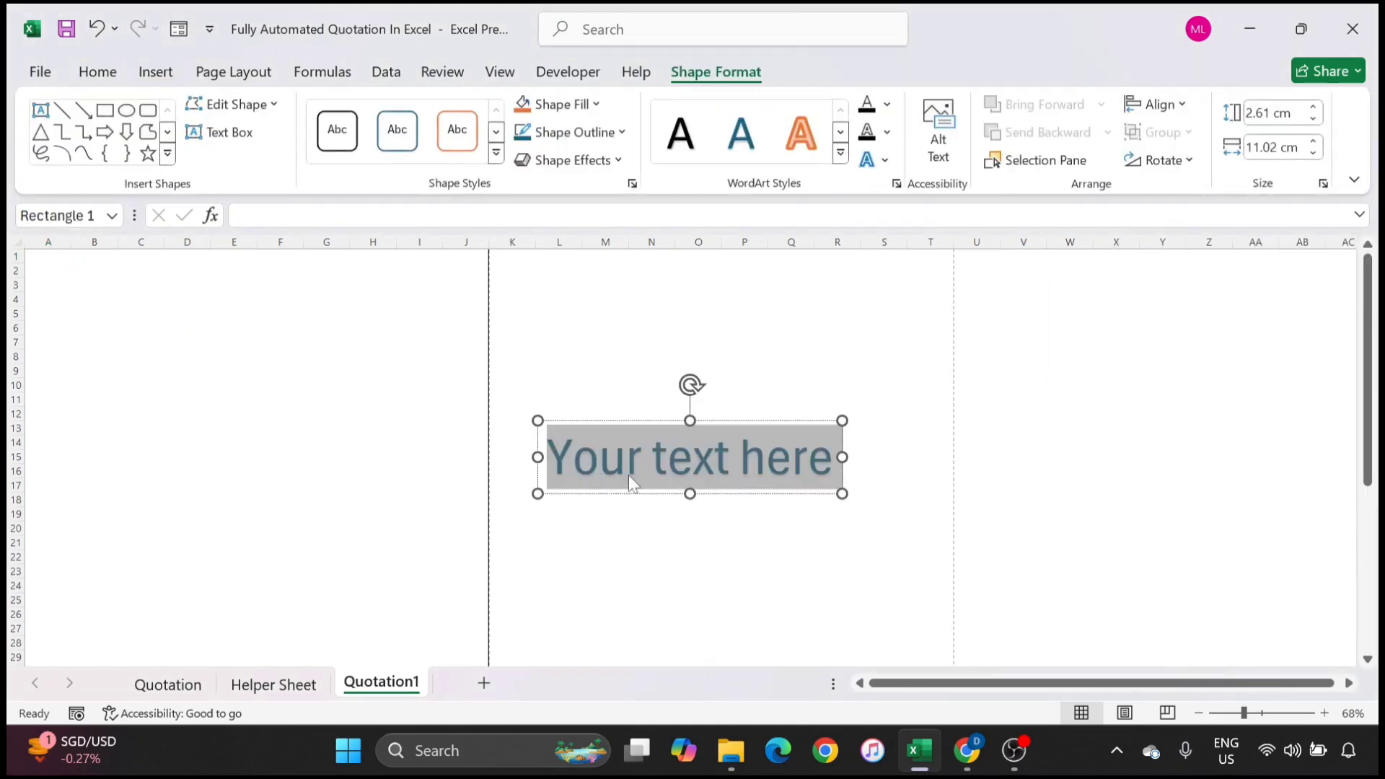
type("ABC")
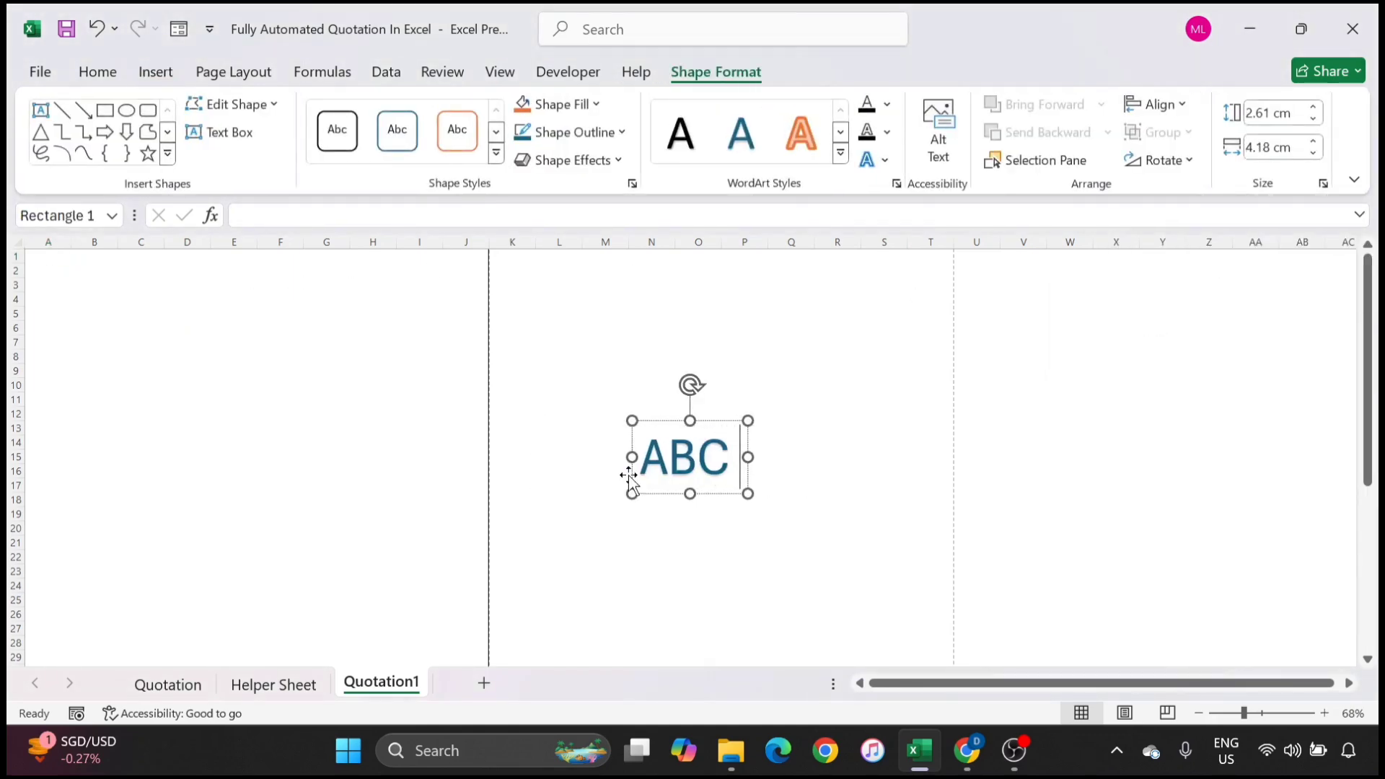
type(" Pvt Lts")
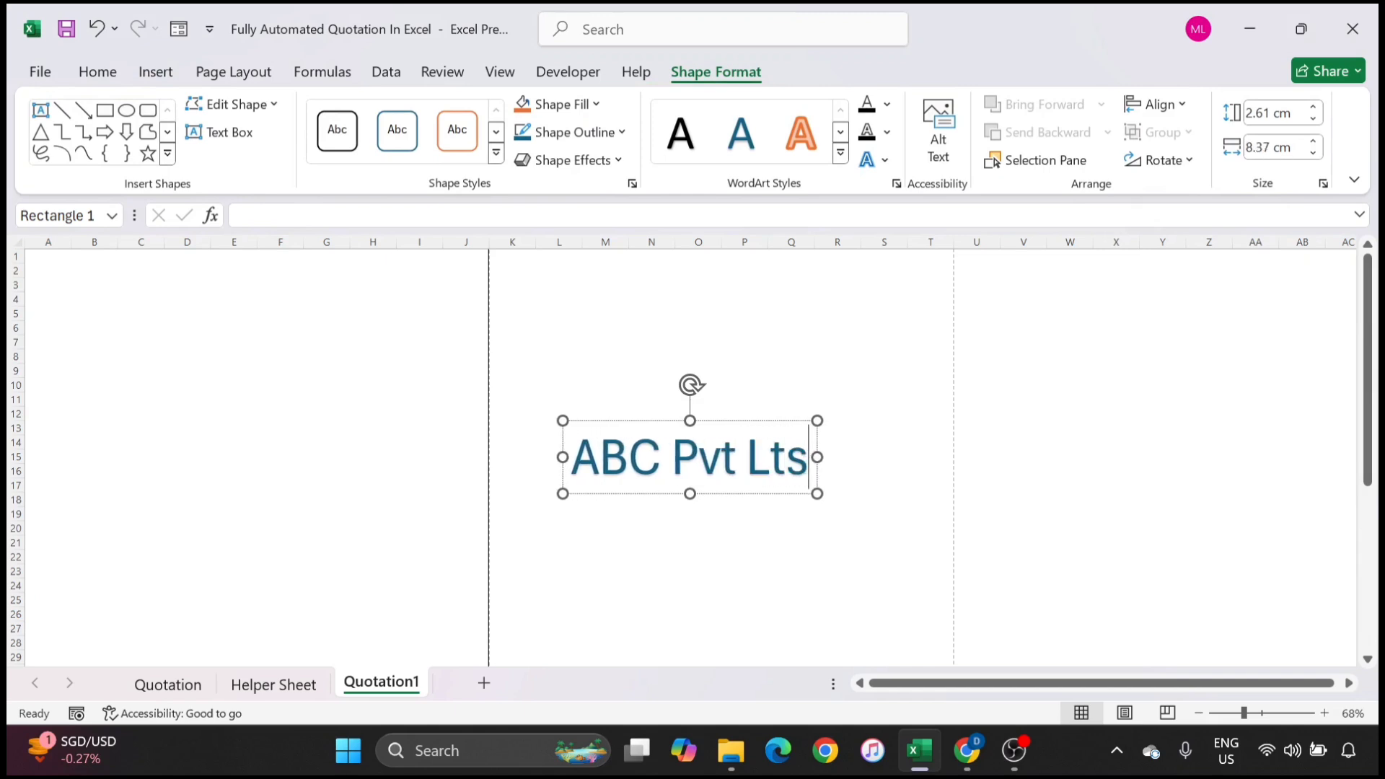
key("BackSpace")
type("d")
left_click(695, 354)
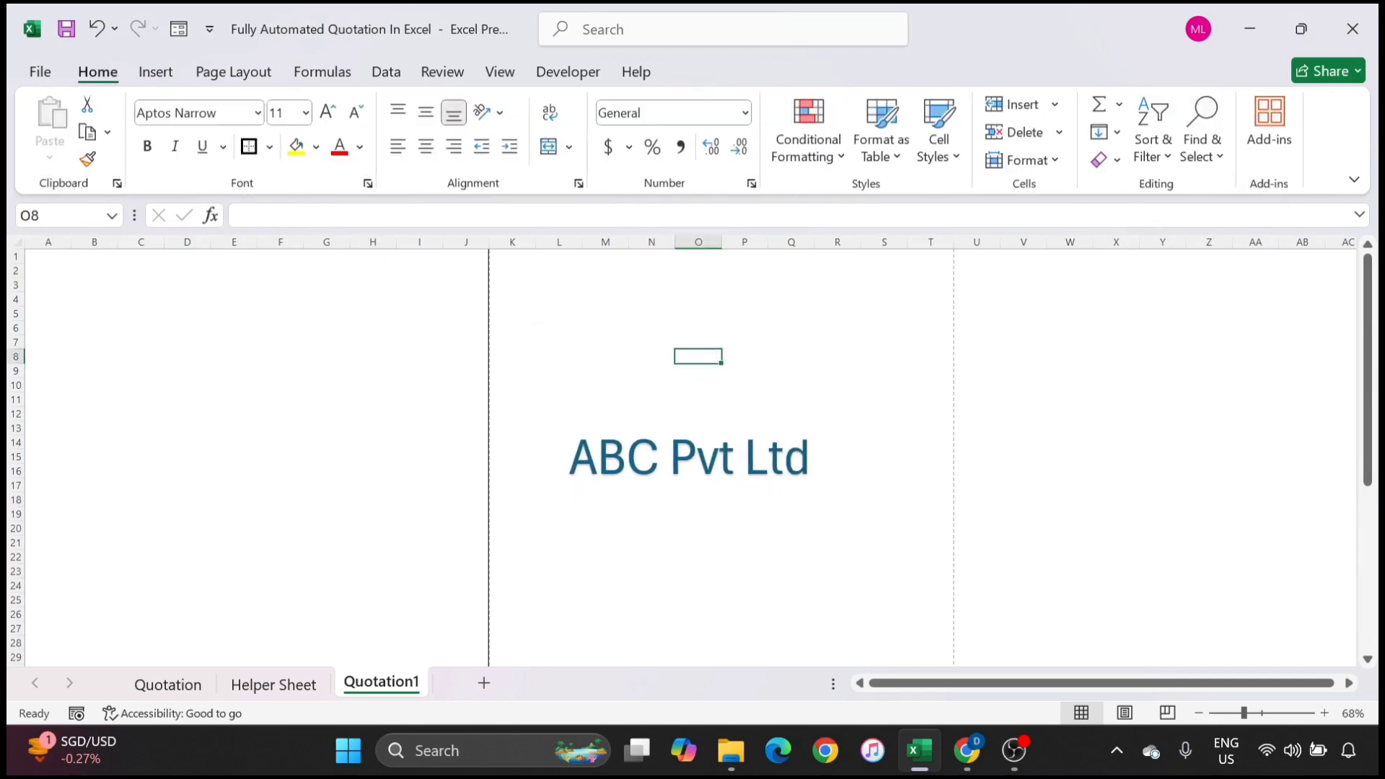
Step: Reduce the "ABC Pvt Ltd" WordArt to font size 36 and move it to the first page's top-left corner, over about A1:D4
left_click(667, 456)
key("ctrl+a")
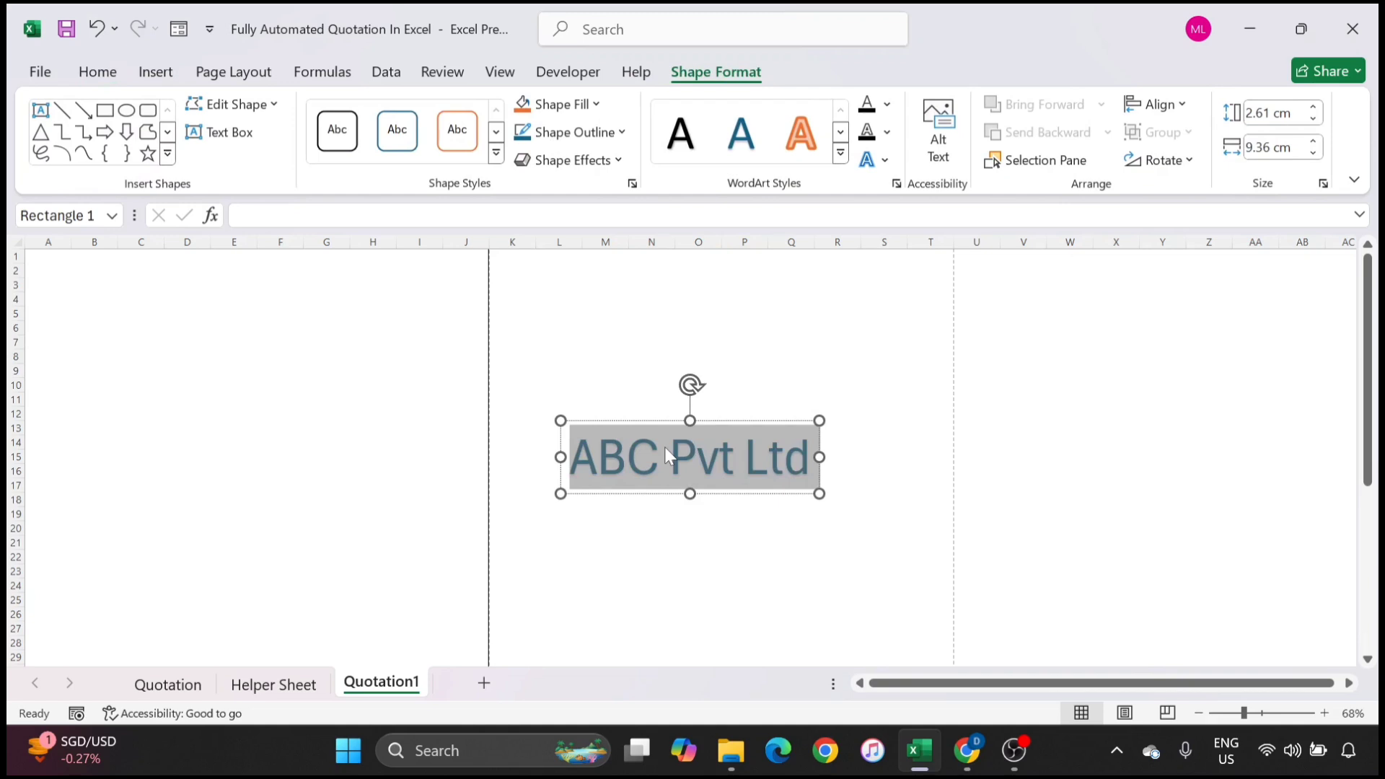
left_click(97, 72)
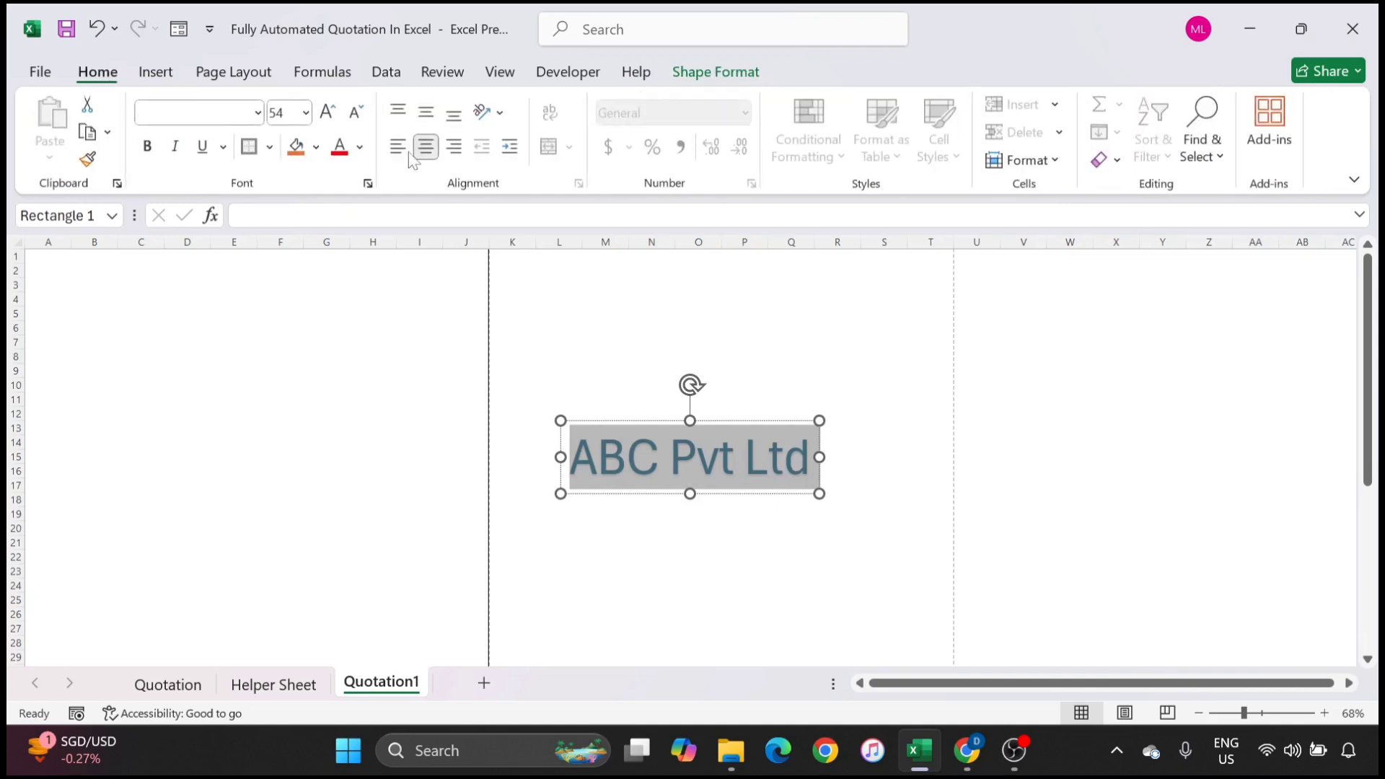
left_click(361, 115)
left_click(361, 115)
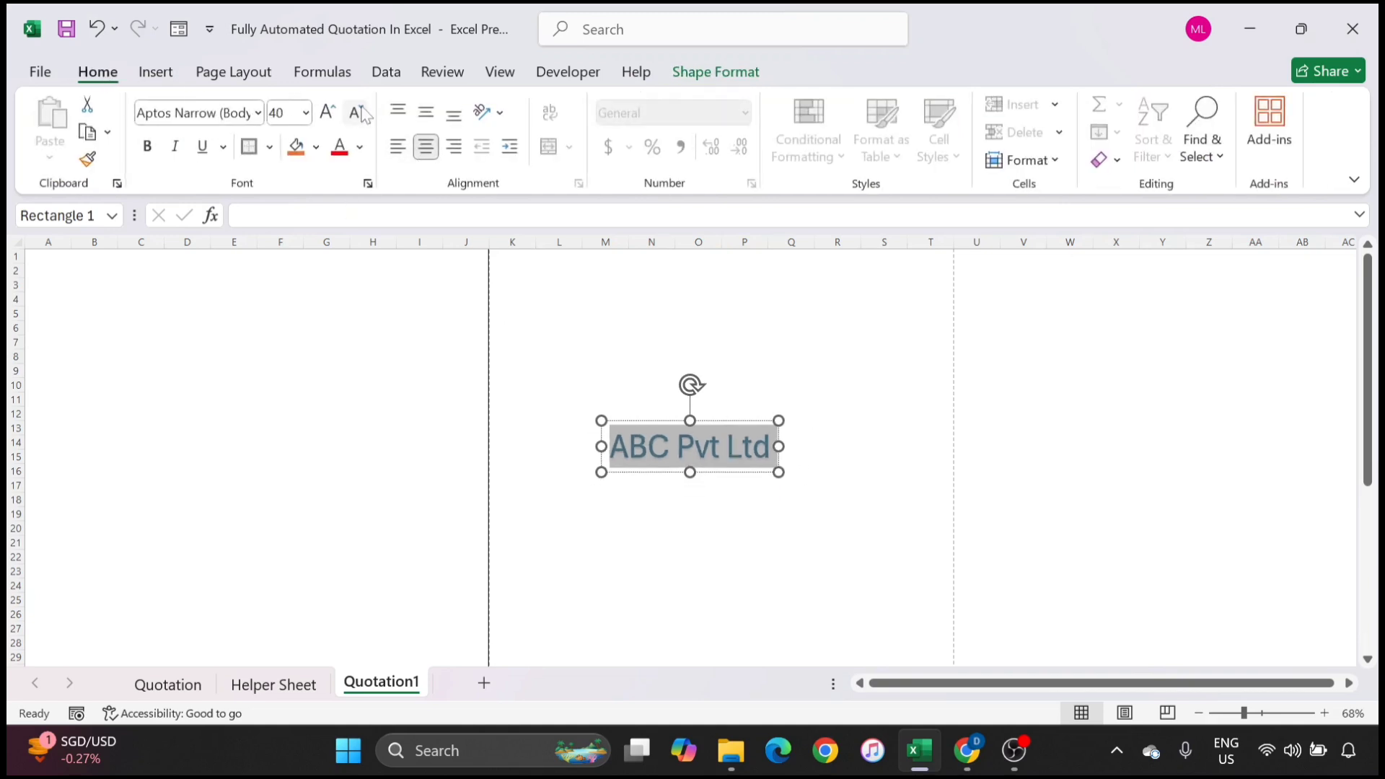
left_click(711, 501)
left_click(718, 450)
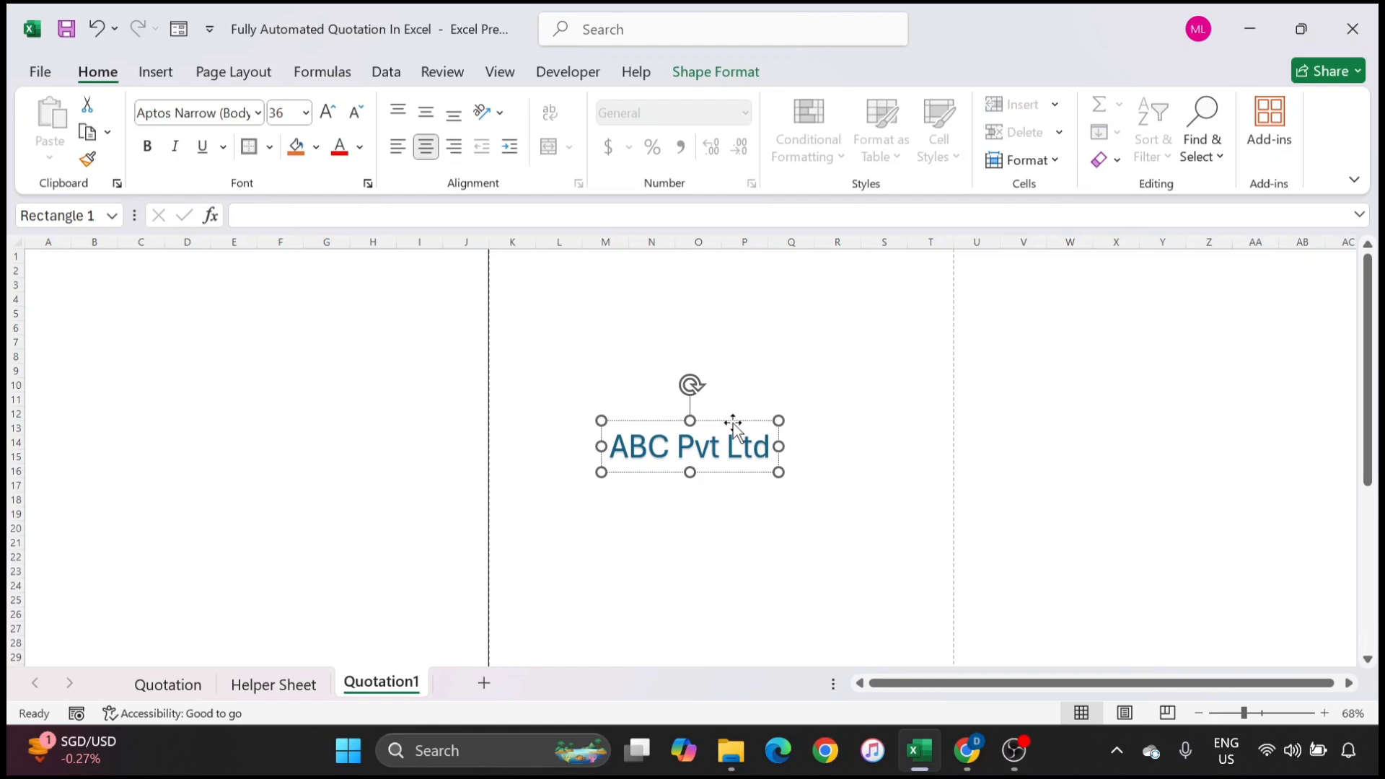
left_click_drag(732, 423, 145, 248)
left_click(333, 303)
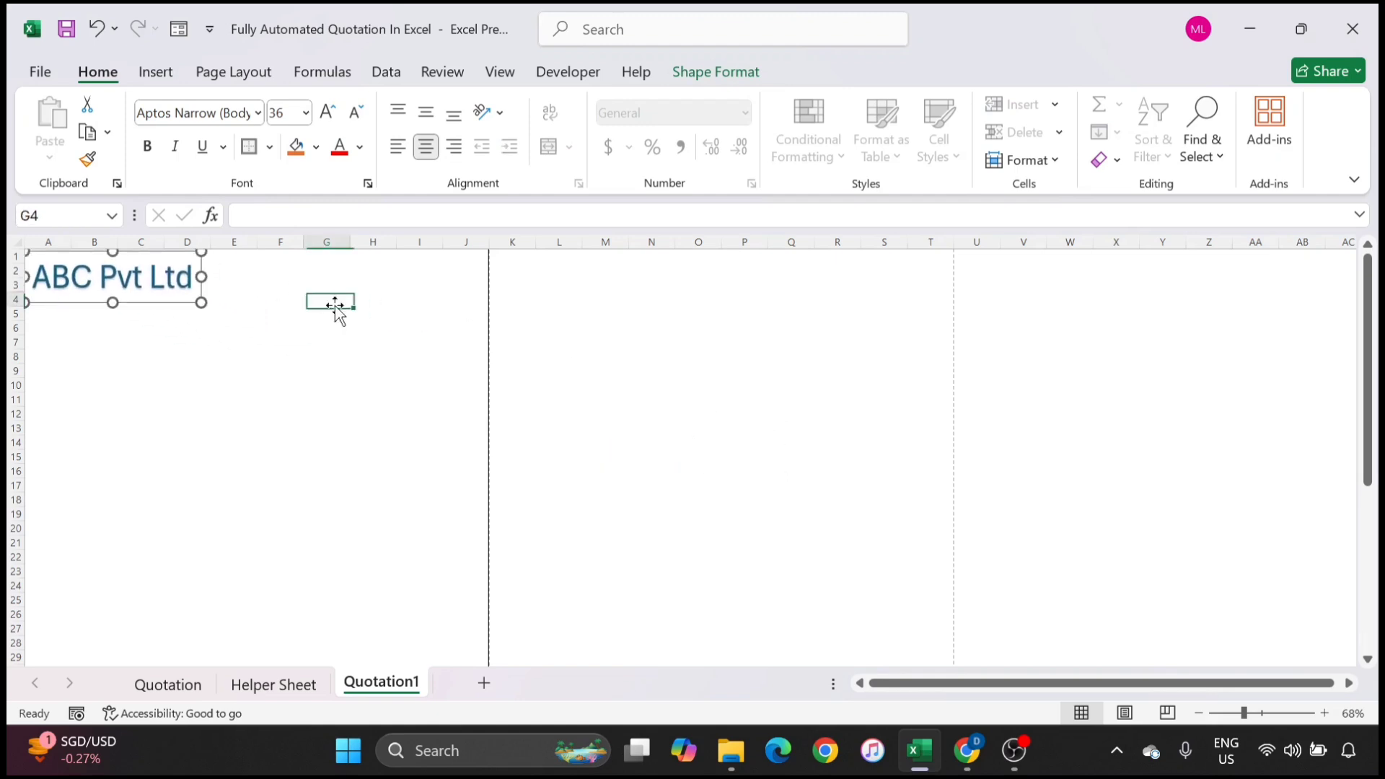
Step: Insert a second WordArt in the plain black style with the text "Quotation"
left_click(261, 266)
left_click_drag(318, 266, 396, 288)
left_click(324, 269)
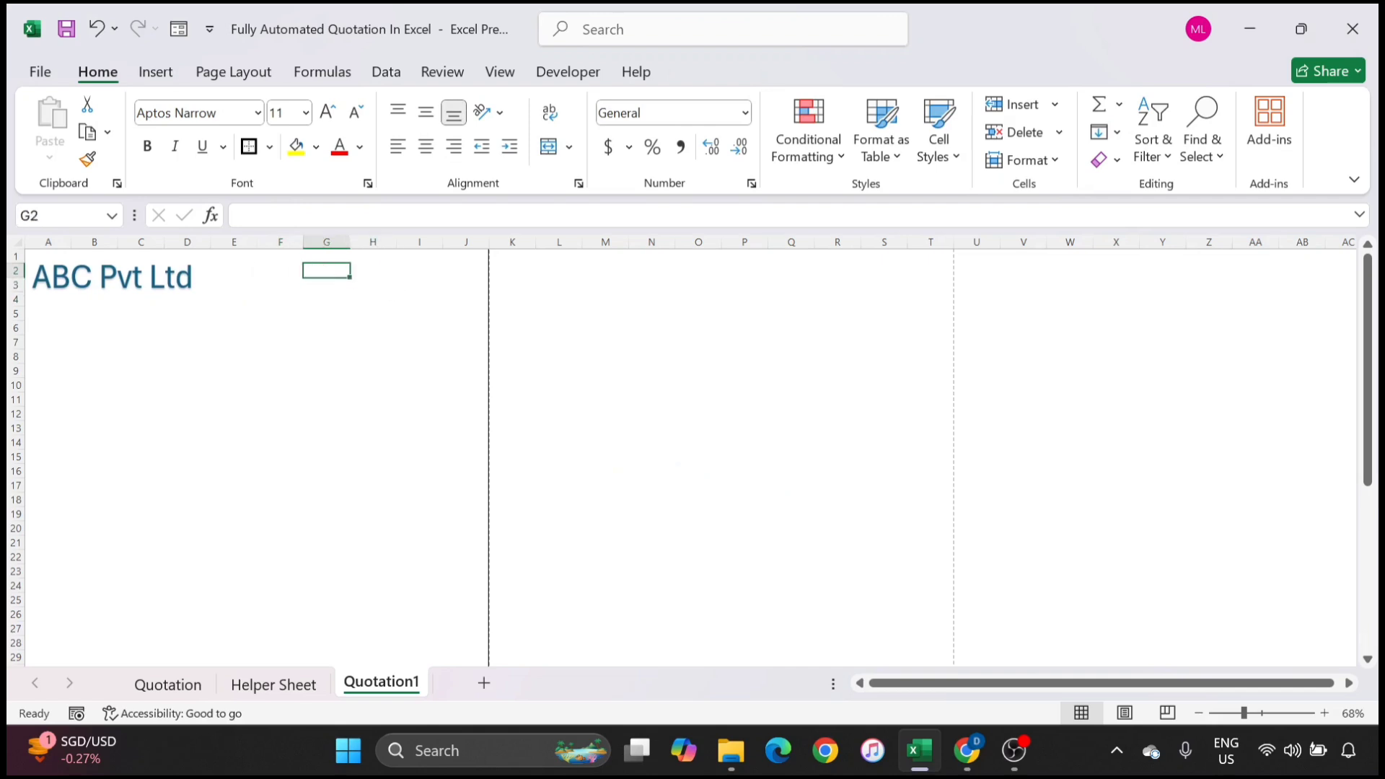
left_click(155, 71)
left_click(1182, 141)
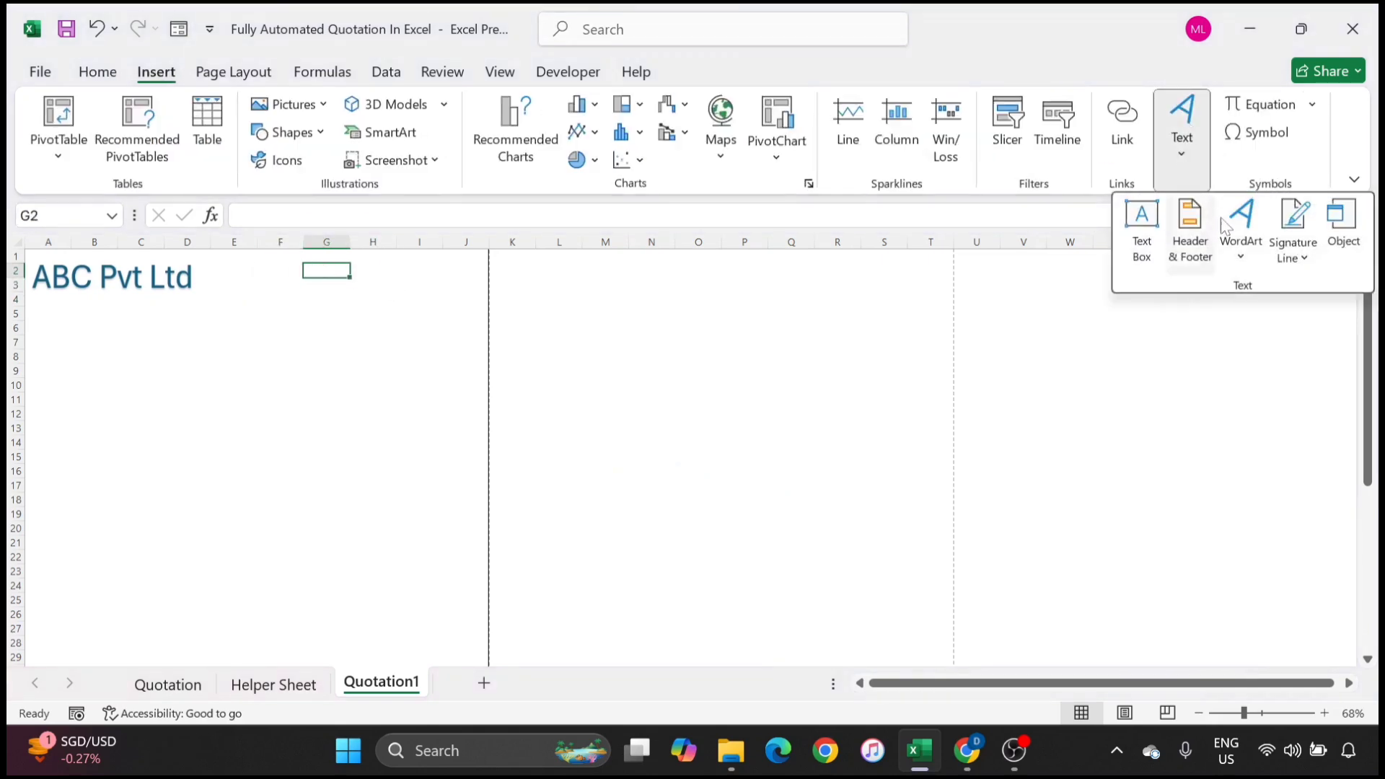
left_click(1246, 261)
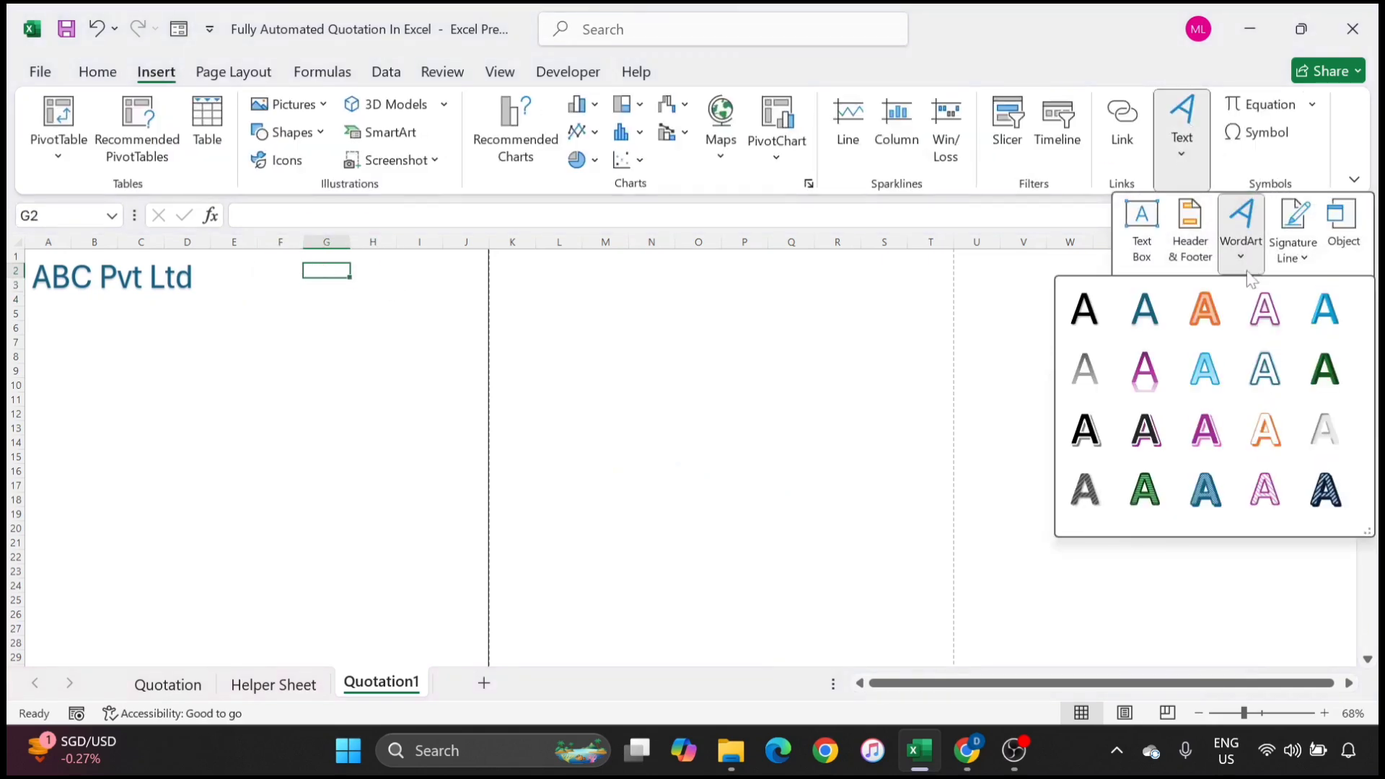
left_click(1102, 320)
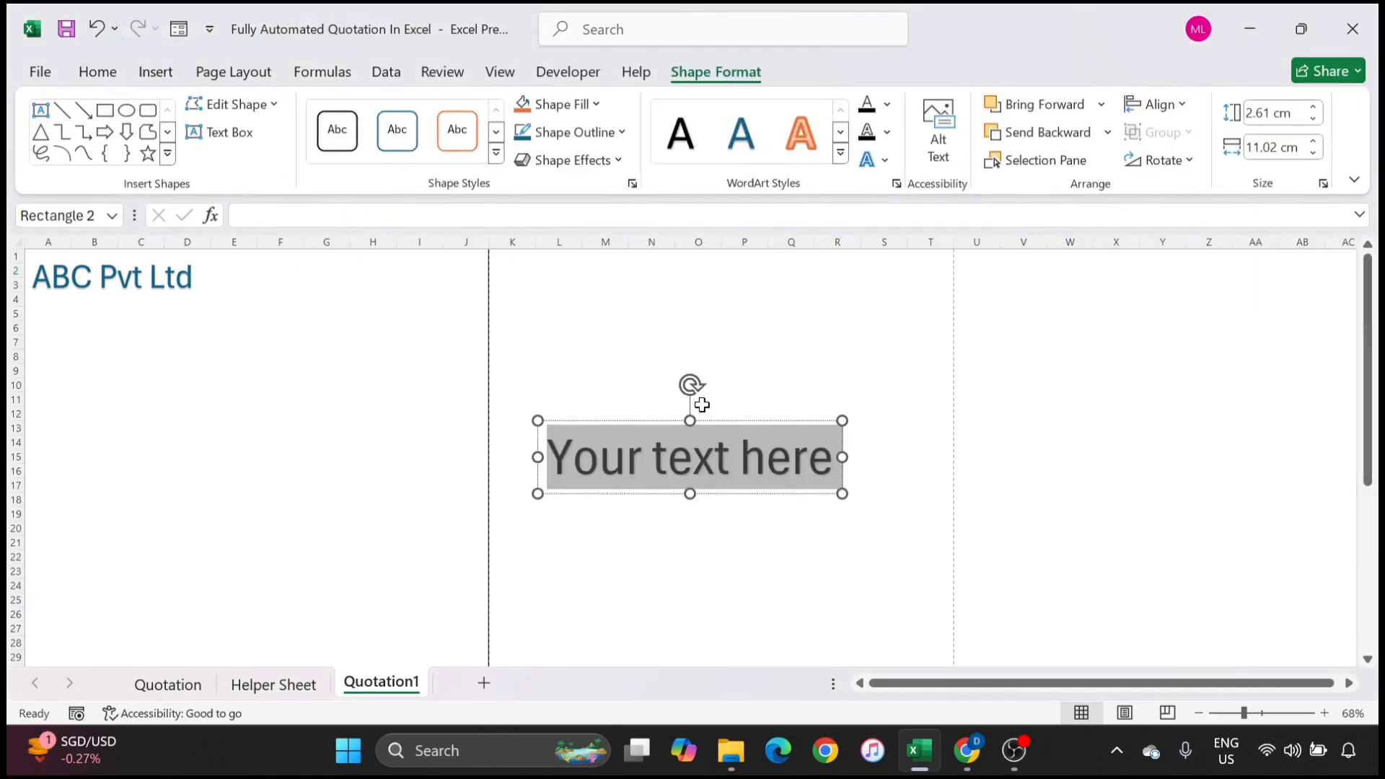
type("Quotation")
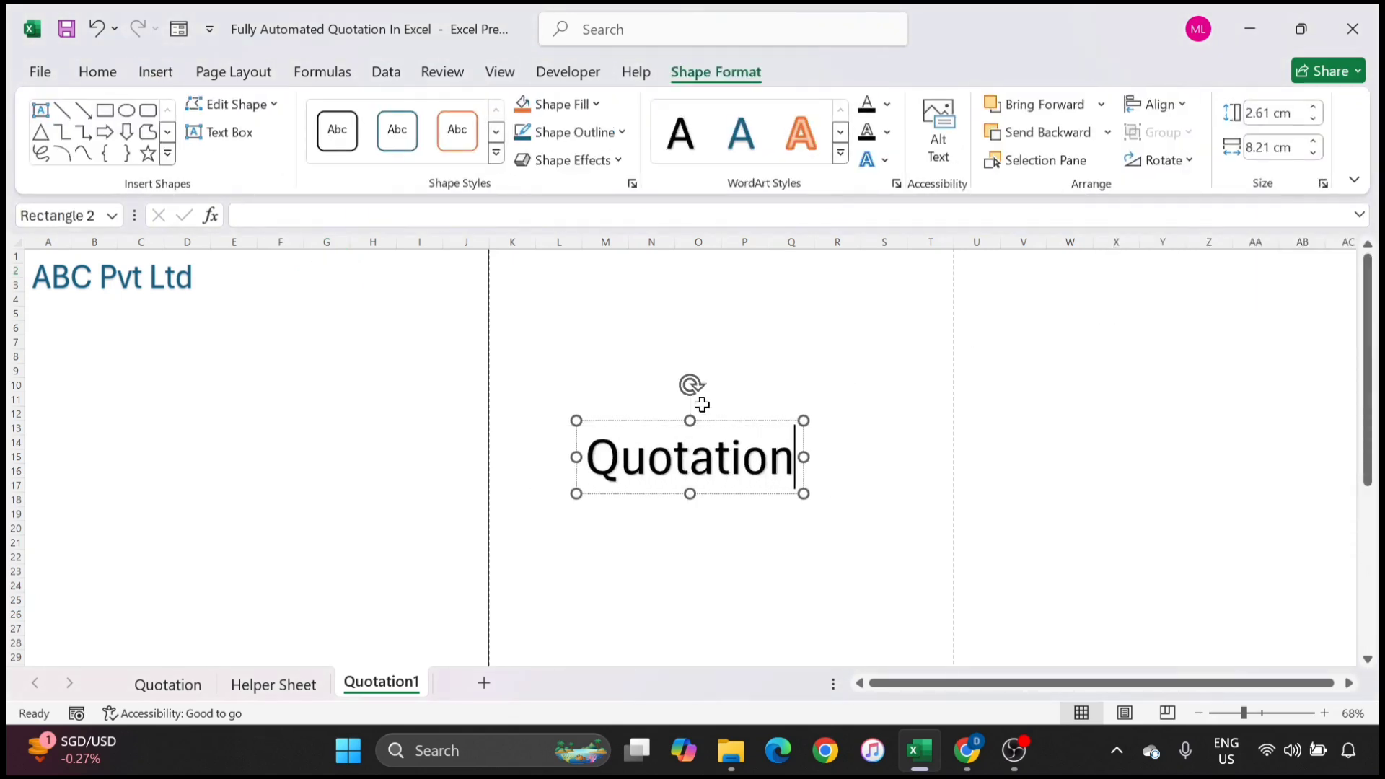
Step: Reduce the "Quotation" WordArt's font size by three increments and move it to the first page's top-right corner, over about G1:J4
key("ctrl+a")
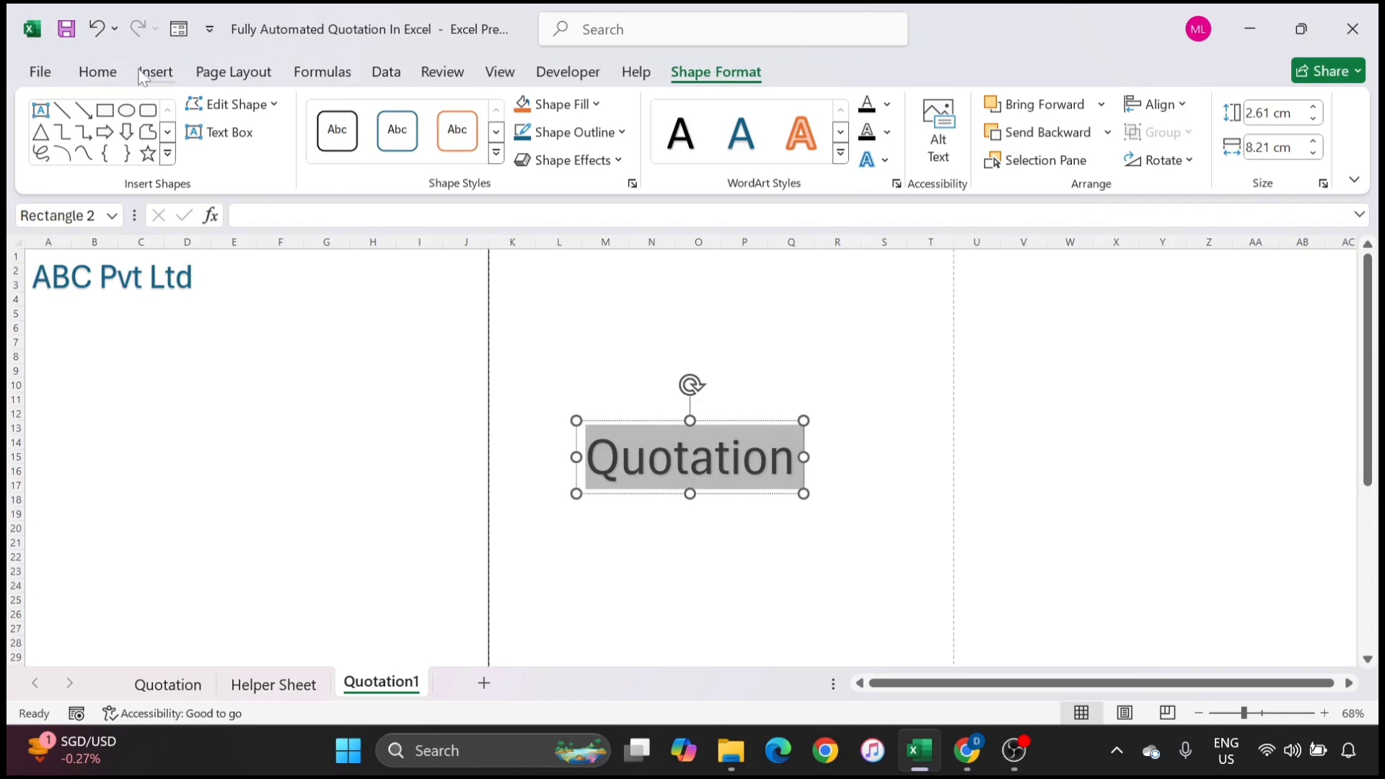
left_click(101, 73)
left_click(355, 113)
left_click(356, 113)
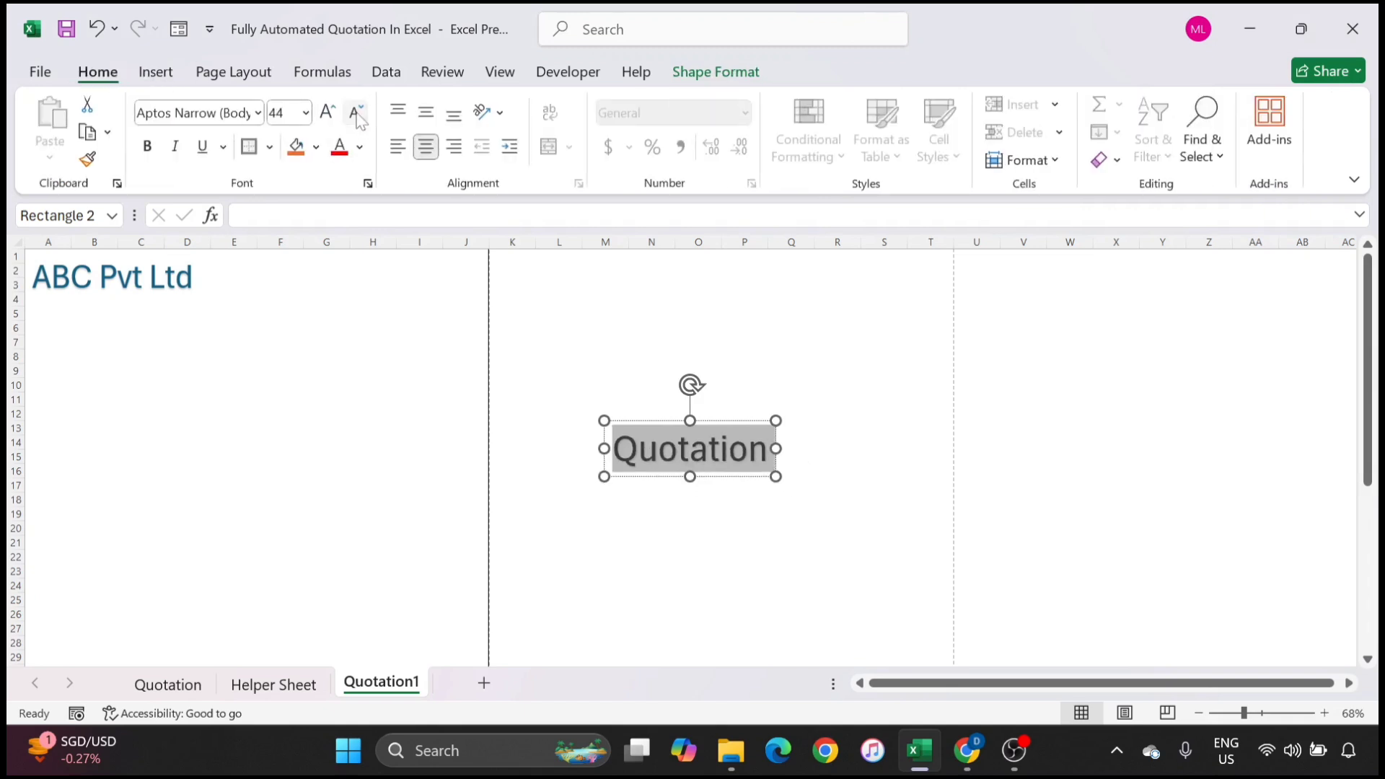
left_click(356, 113)
left_click_drag(730, 416, 426, 249)
Step: Copy the company's address and phone lines from B4:B6 of the Quotation sheet to A5 on Quotation1
left_click(49, 313)
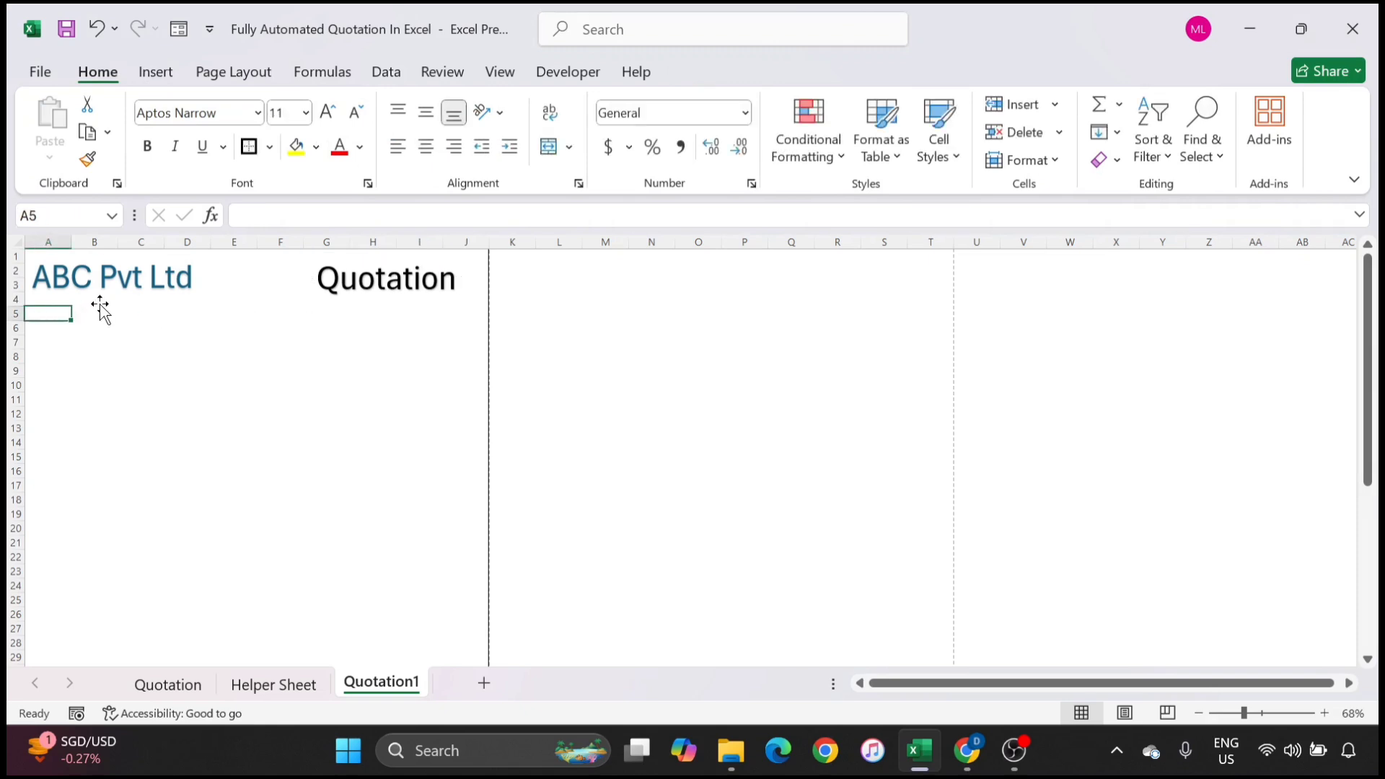
left_click(168, 683)
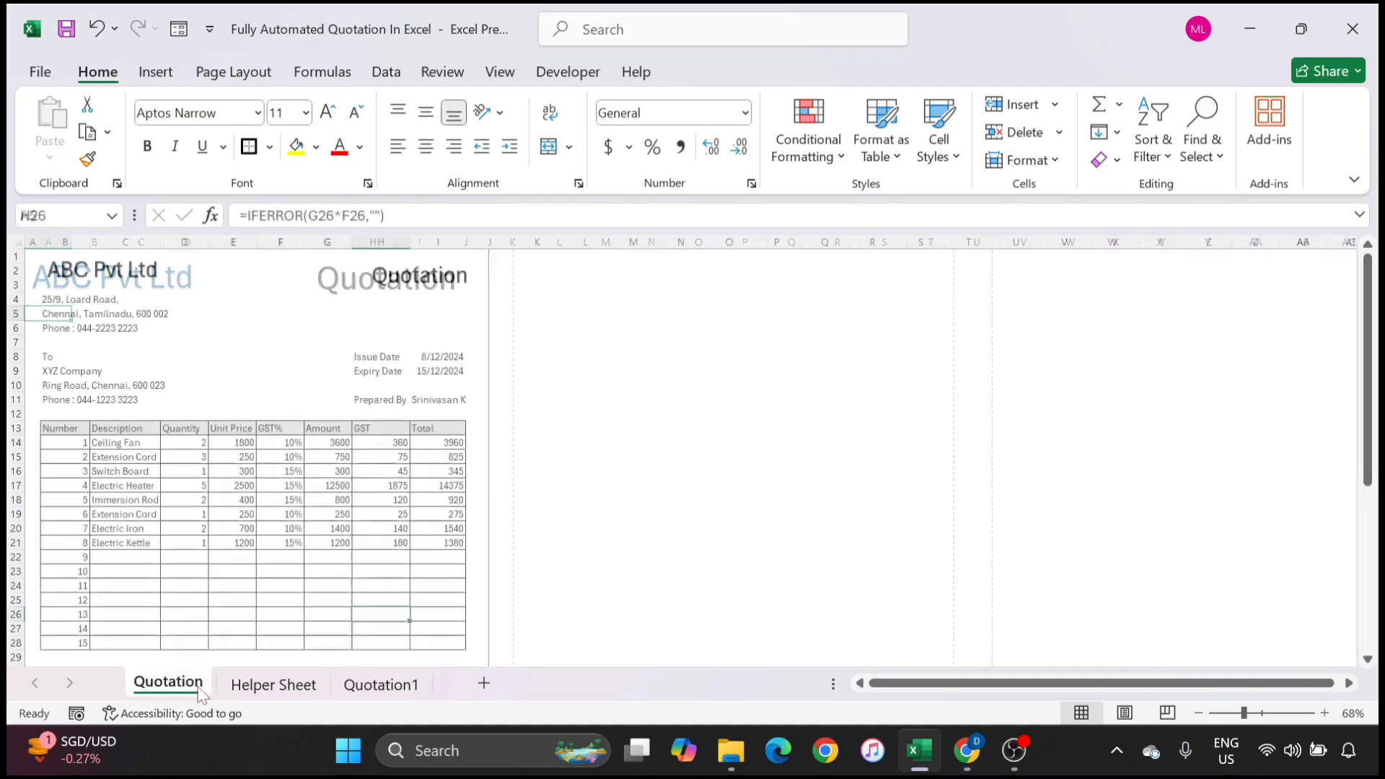
left_click(74, 301)
left_click_drag(74, 301, 75, 335)
key("ctrl+c")
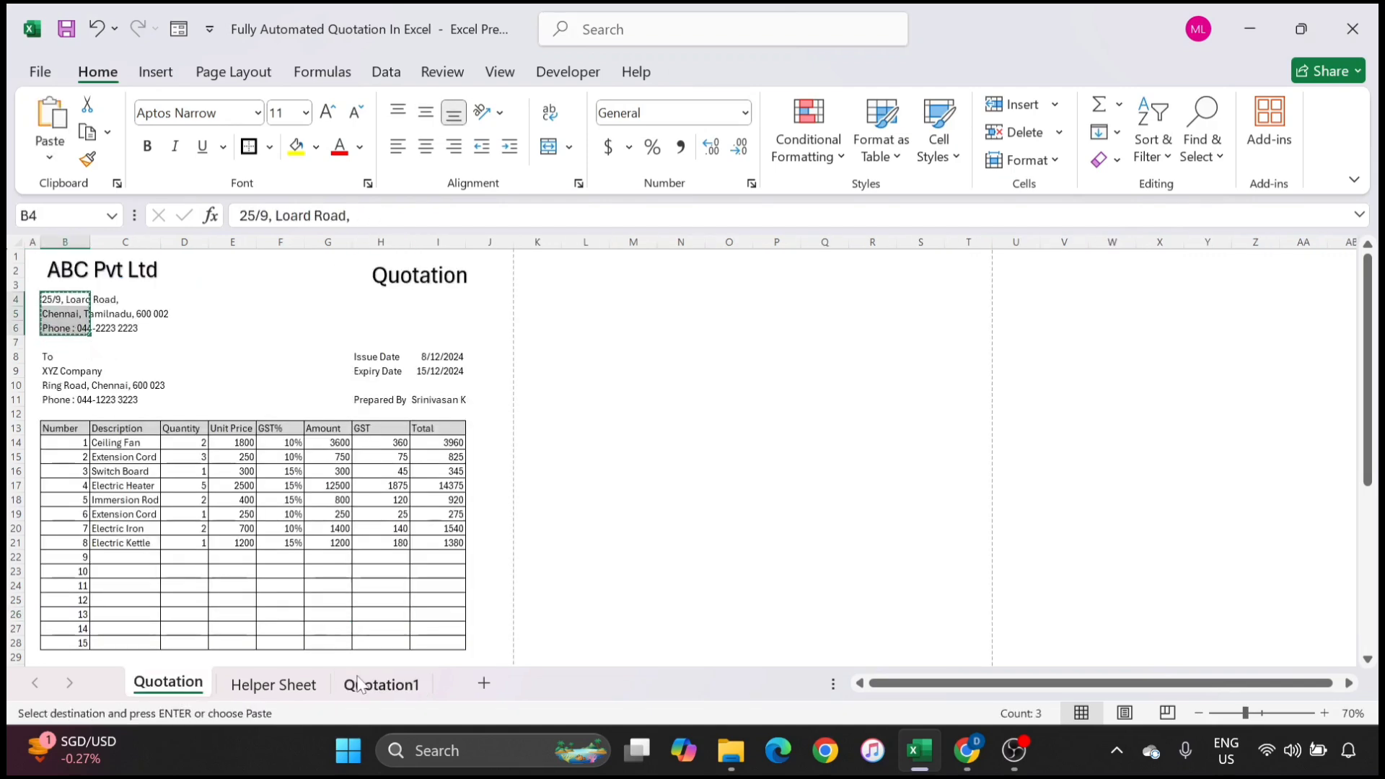
left_click(381, 684)
key("ctrl+v")
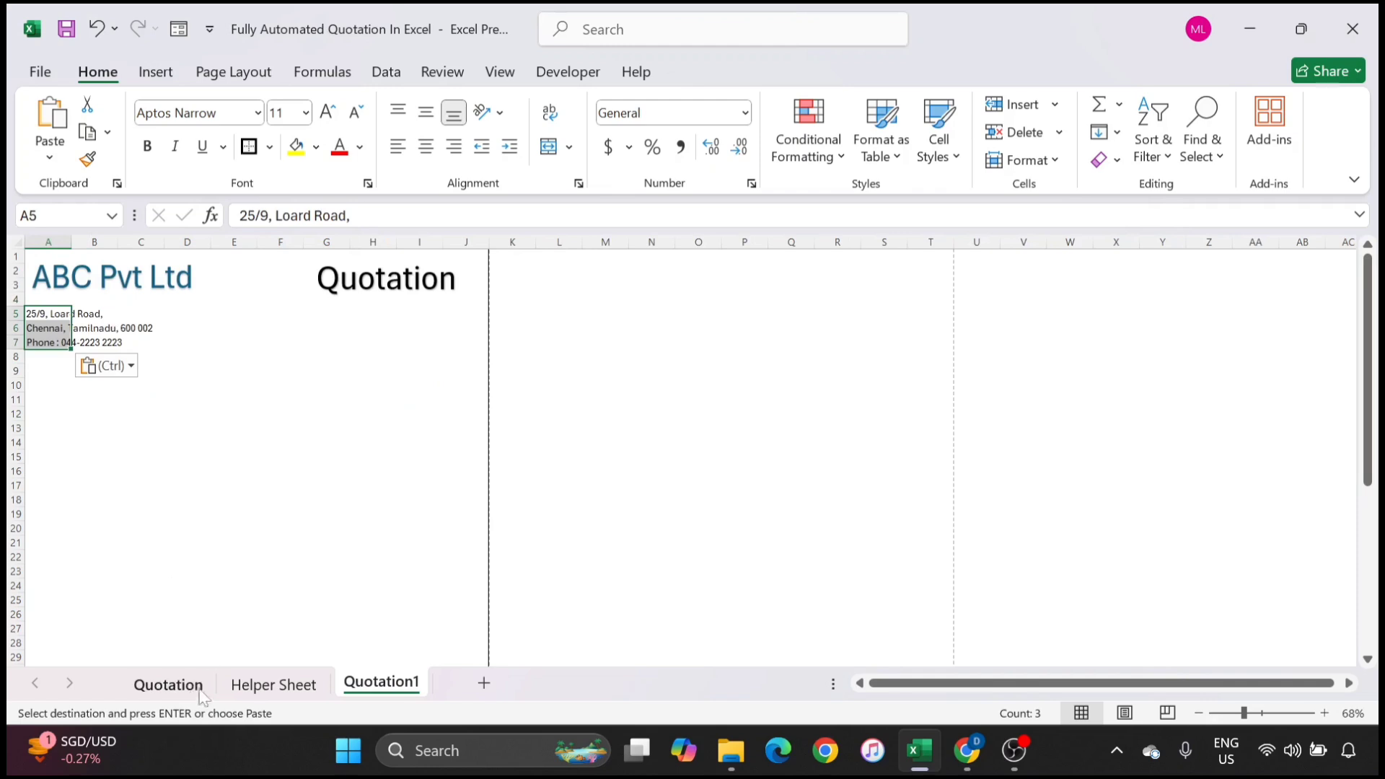
Step: Enter the label "To" in cell A9 of Quotation1, following the layout of the Quotation sheet
left_click(168, 683)
left_click(65, 373)
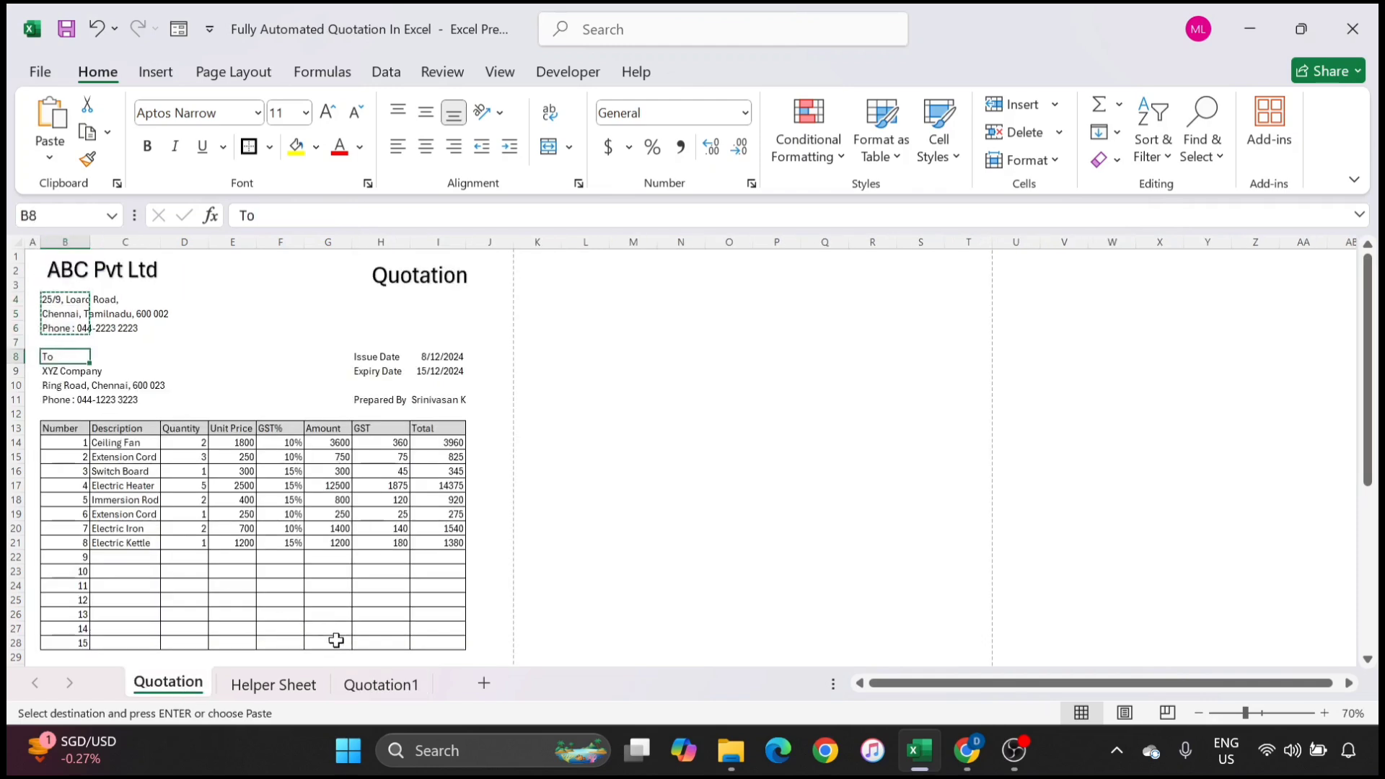
left_click(381, 683)
left_click(48, 371)
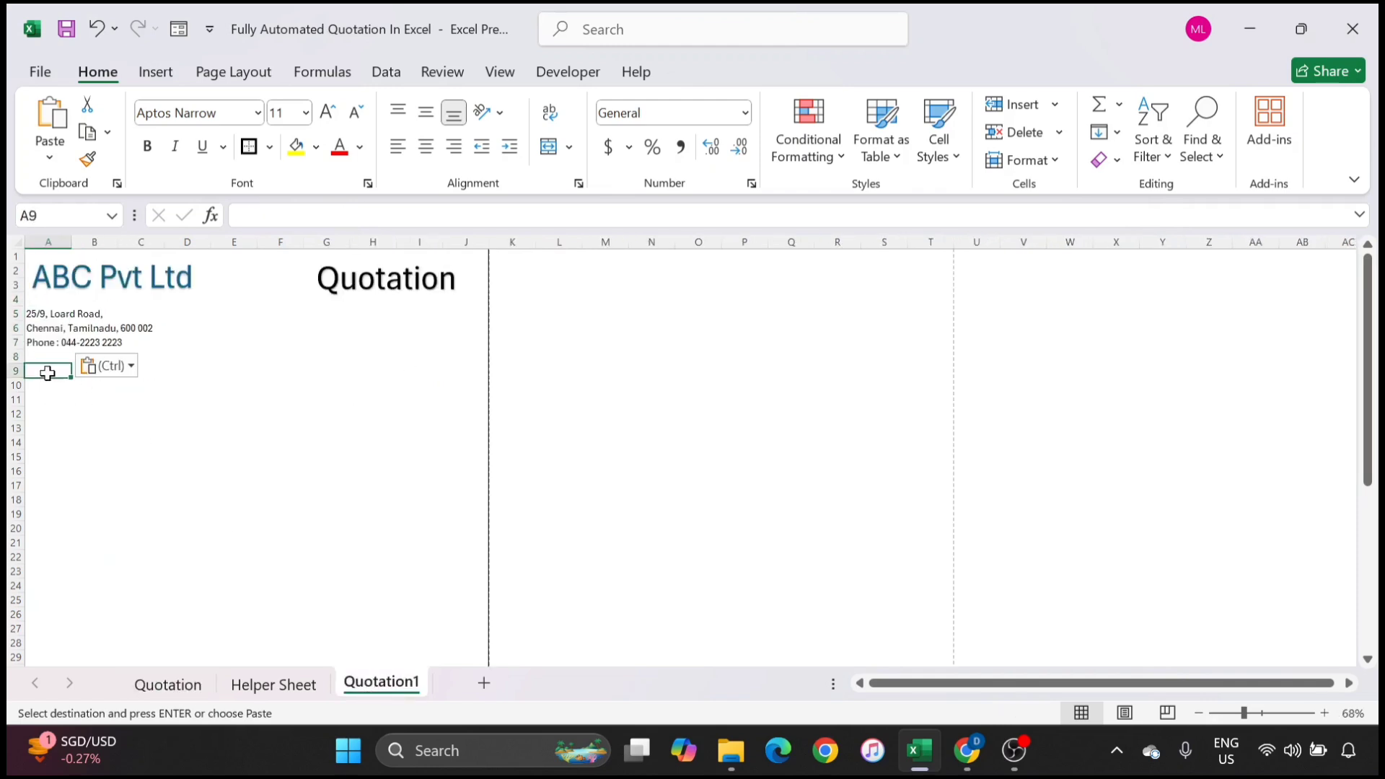
type("To")
key("Return")
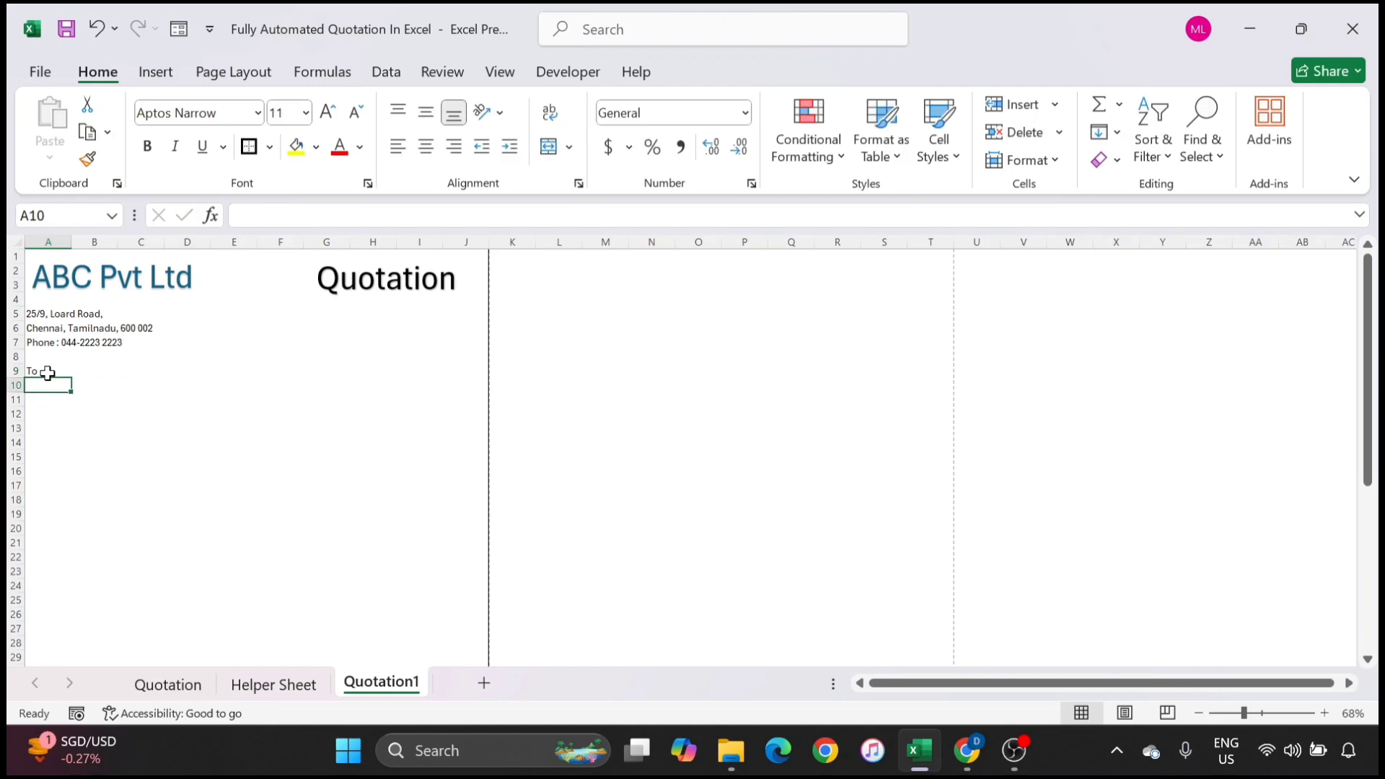
Step: Copy the XYZ Company name, address and phone lines from B9:B11 of the Quotation sheet to A10 on Quotation1
left_click(172, 685)
left_click(76, 356)
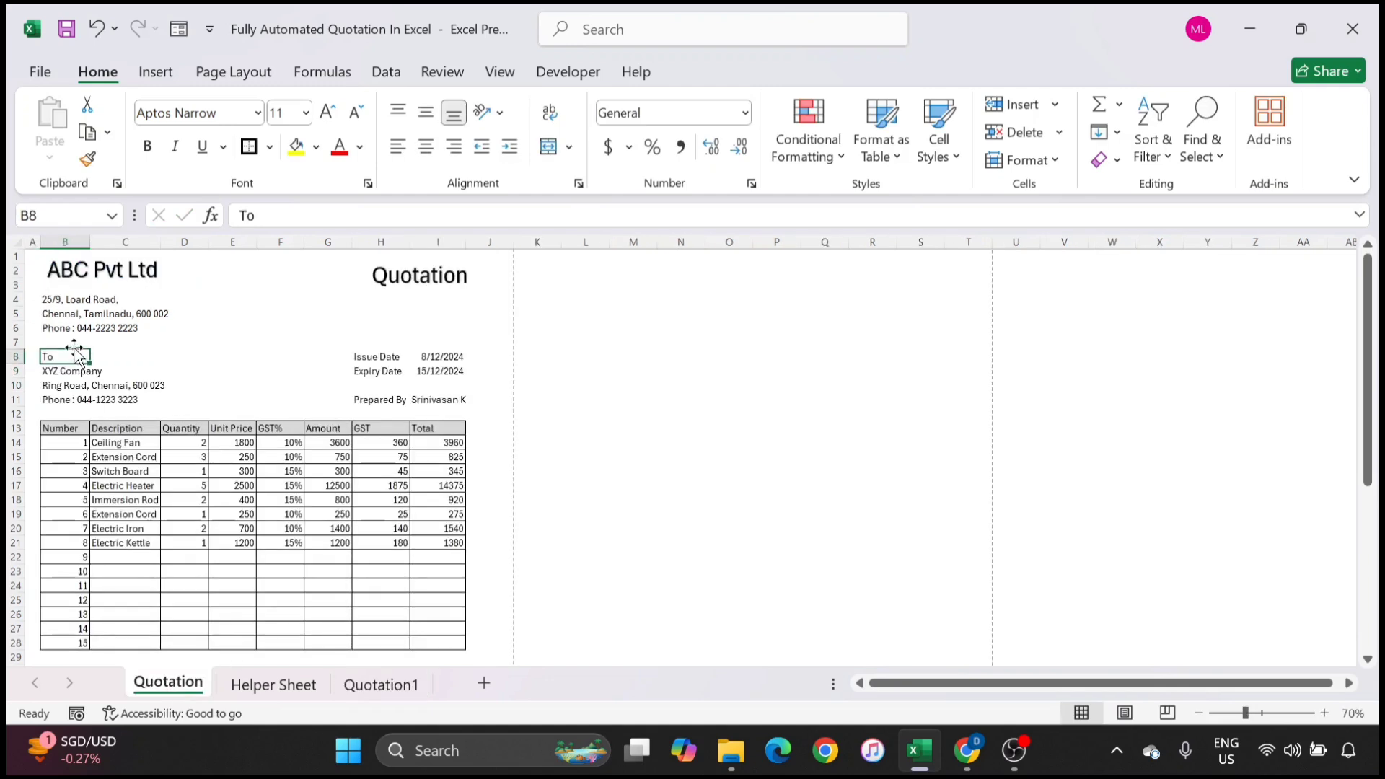
left_click_drag(57, 369, 66, 399)
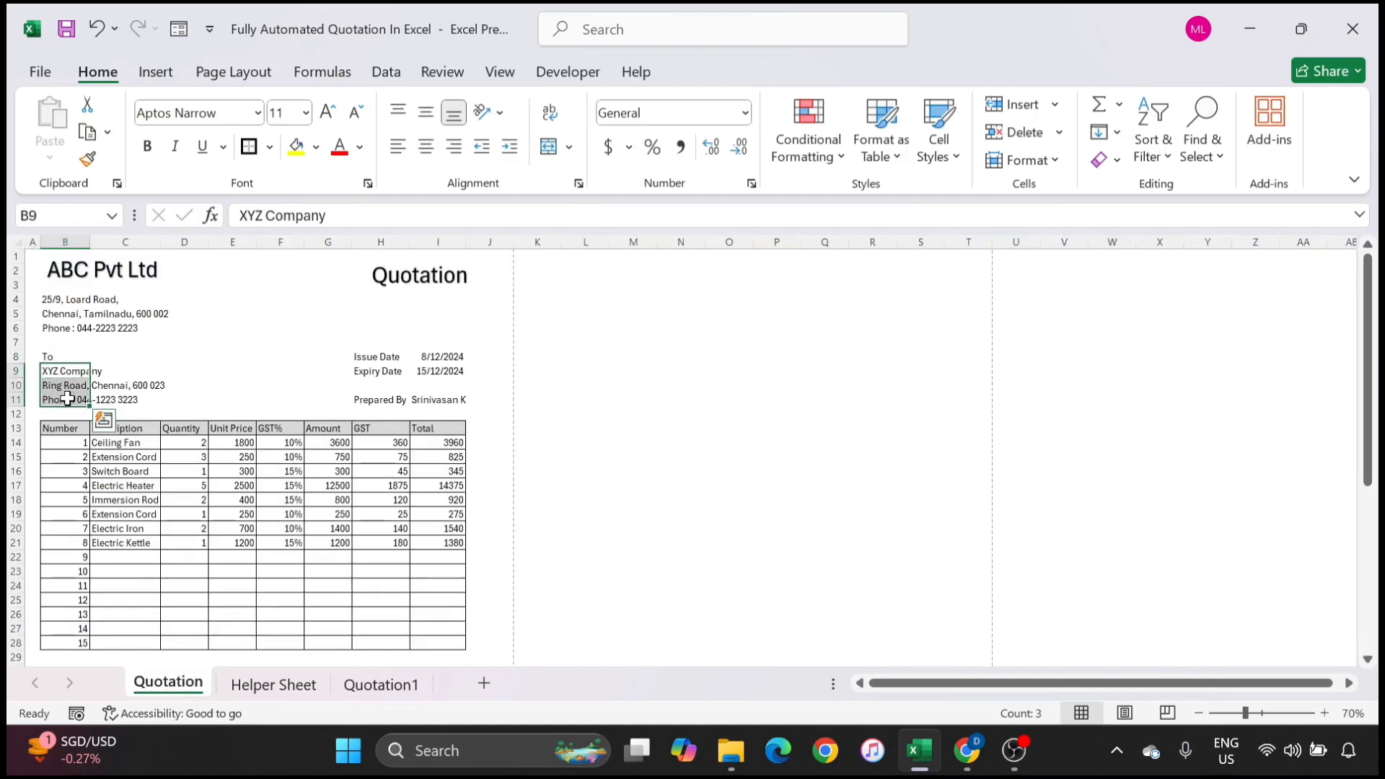
key("ctrl+c")
left_click(381, 684)
key("Return")
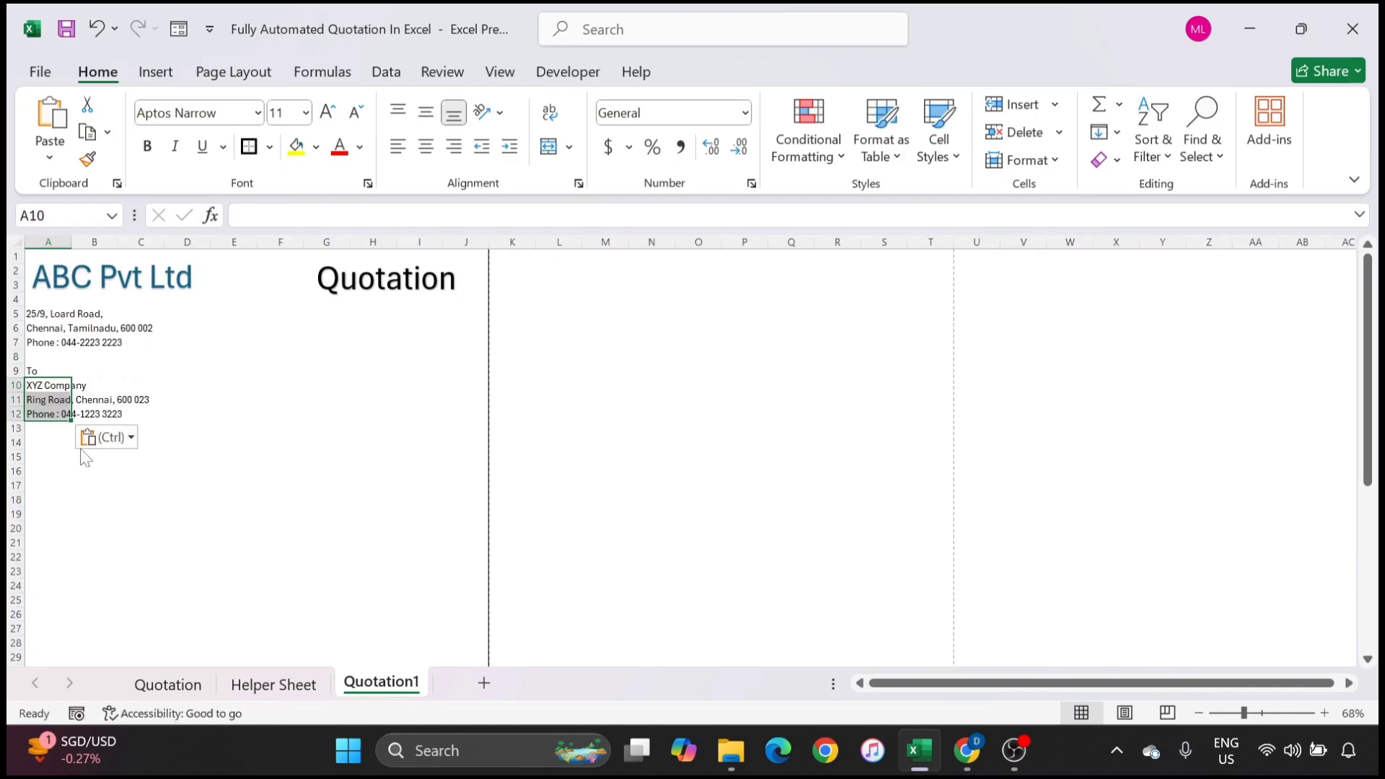
Step: Copy the issue date, expiry date and prepared-by block from H8:I11 of the Quotation sheet to G7 on Quotation1
left_click(355, 343)
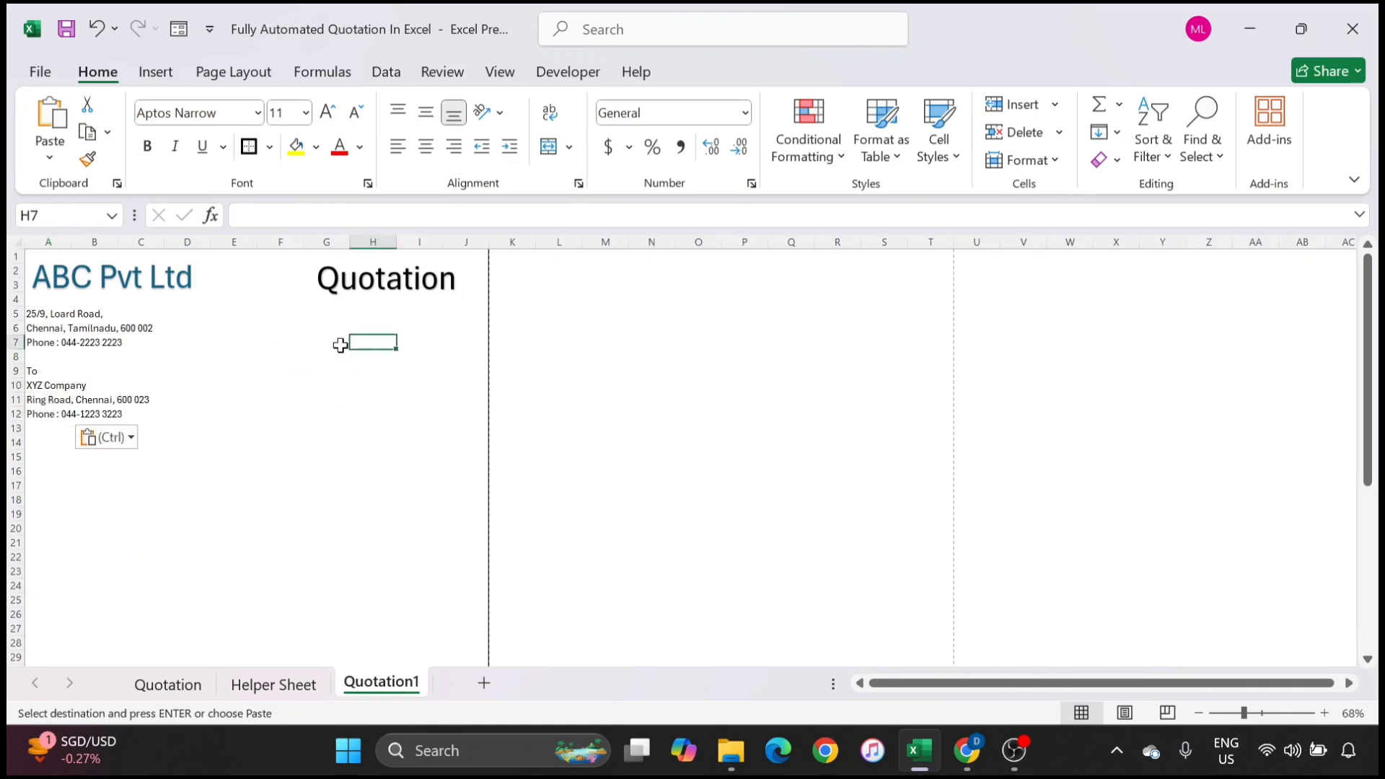
left_click(335, 345)
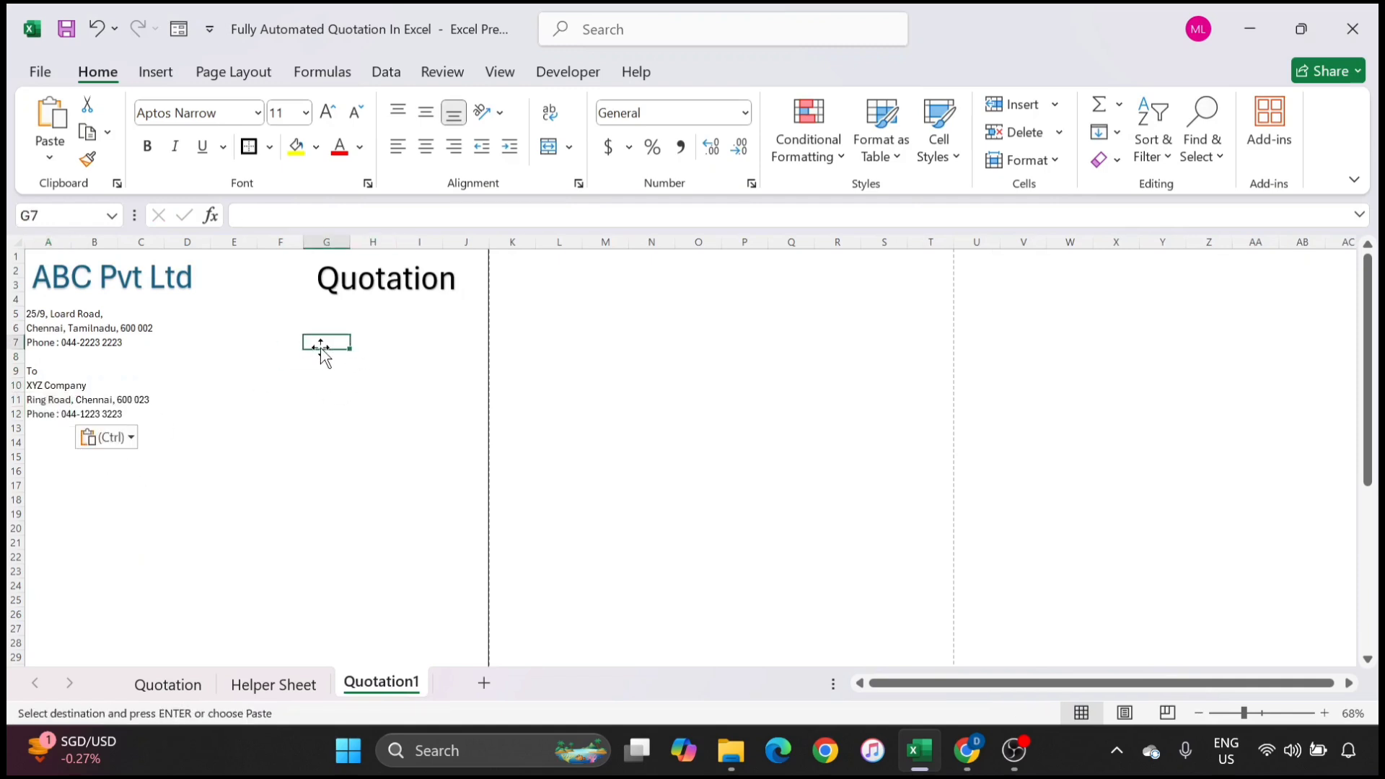
left_click(177, 683)
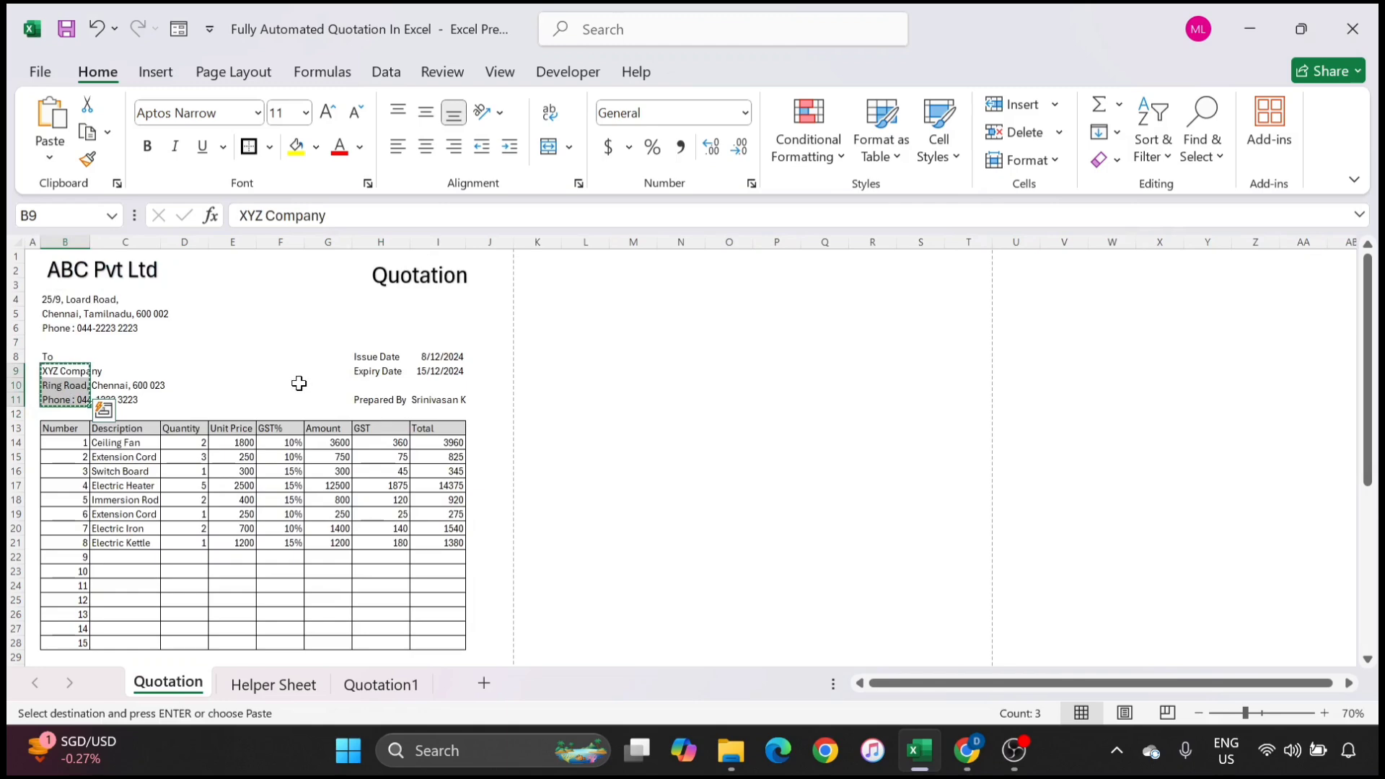
left_click(376, 359)
left_click_drag(377, 364, 445, 401)
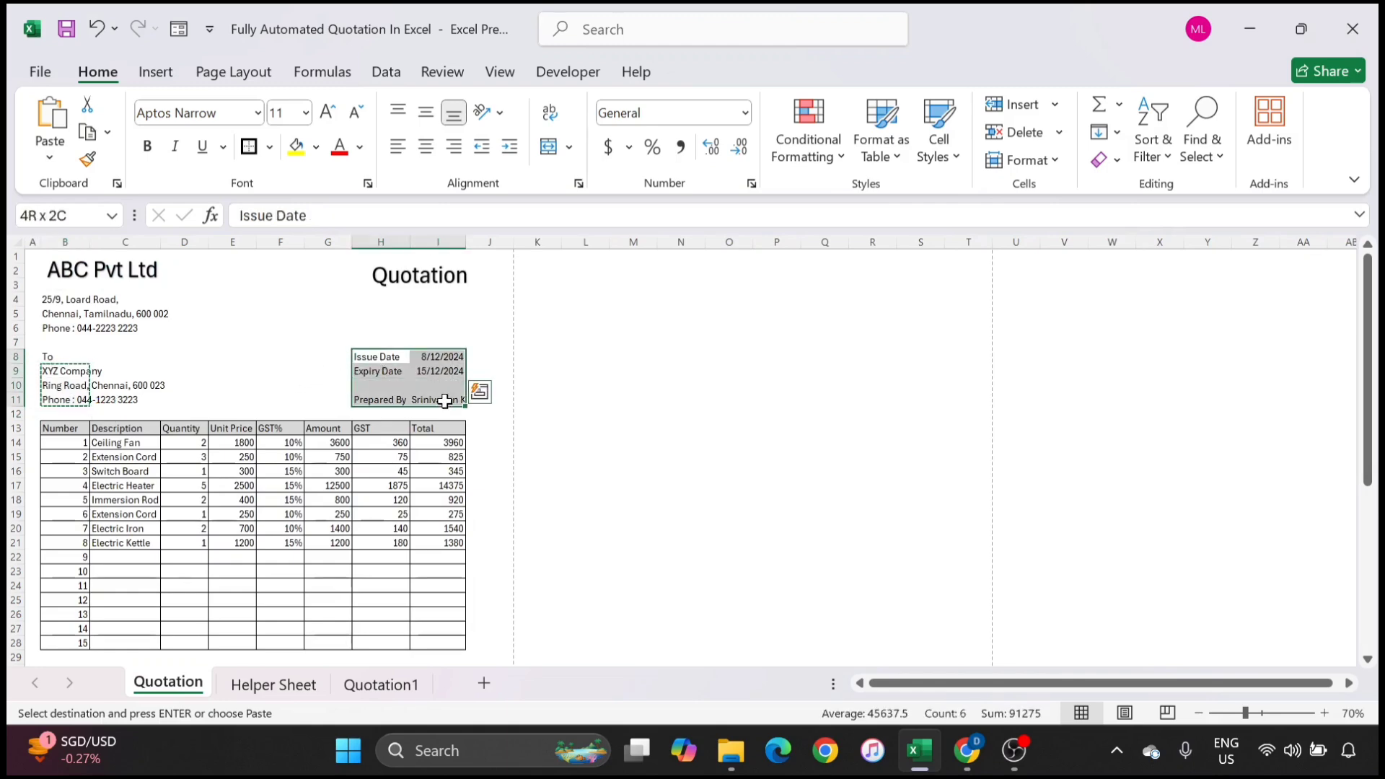
left_click(376, 681)
key("ctrl+v")
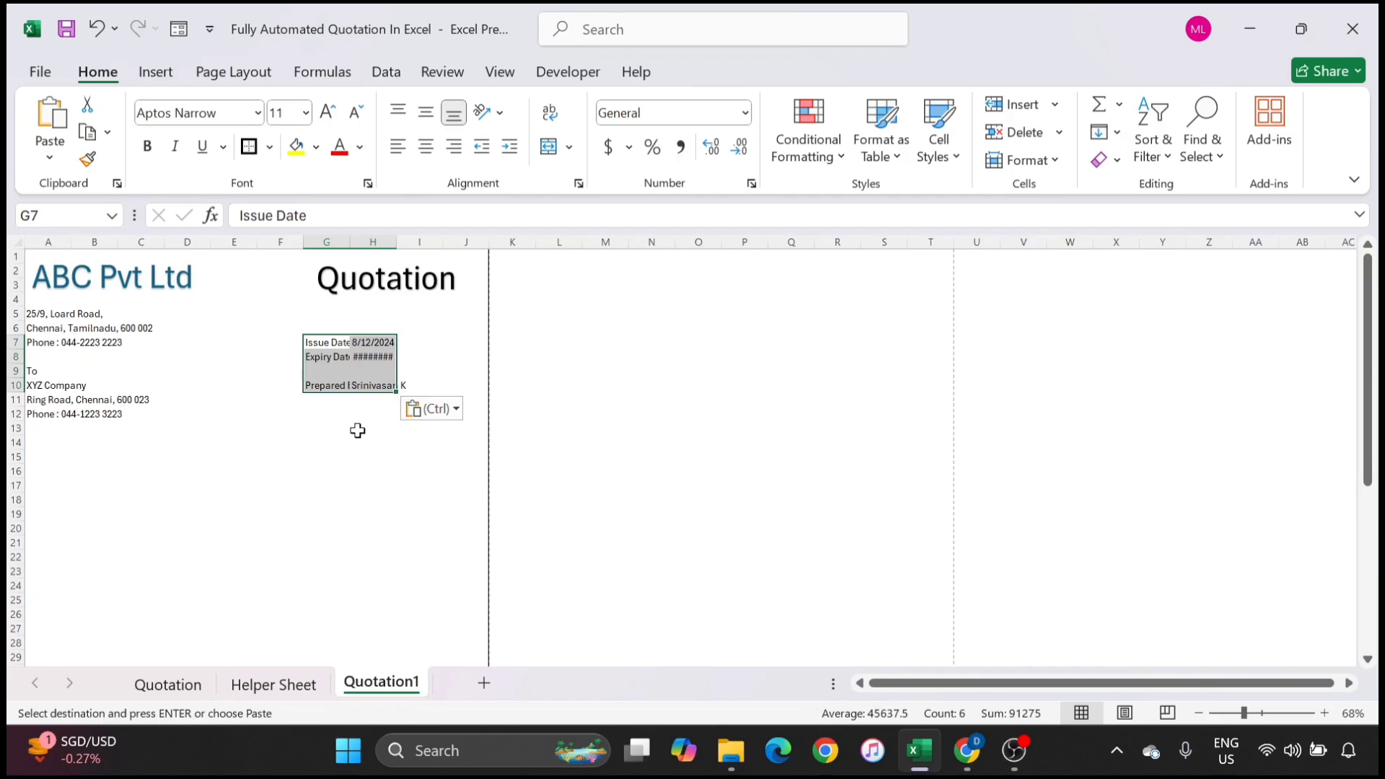
Step: Widen columns H and G to fit the date and prepared-by entries, and narrow the empty column E to compensate
left_click_drag(394, 242, 404, 243)
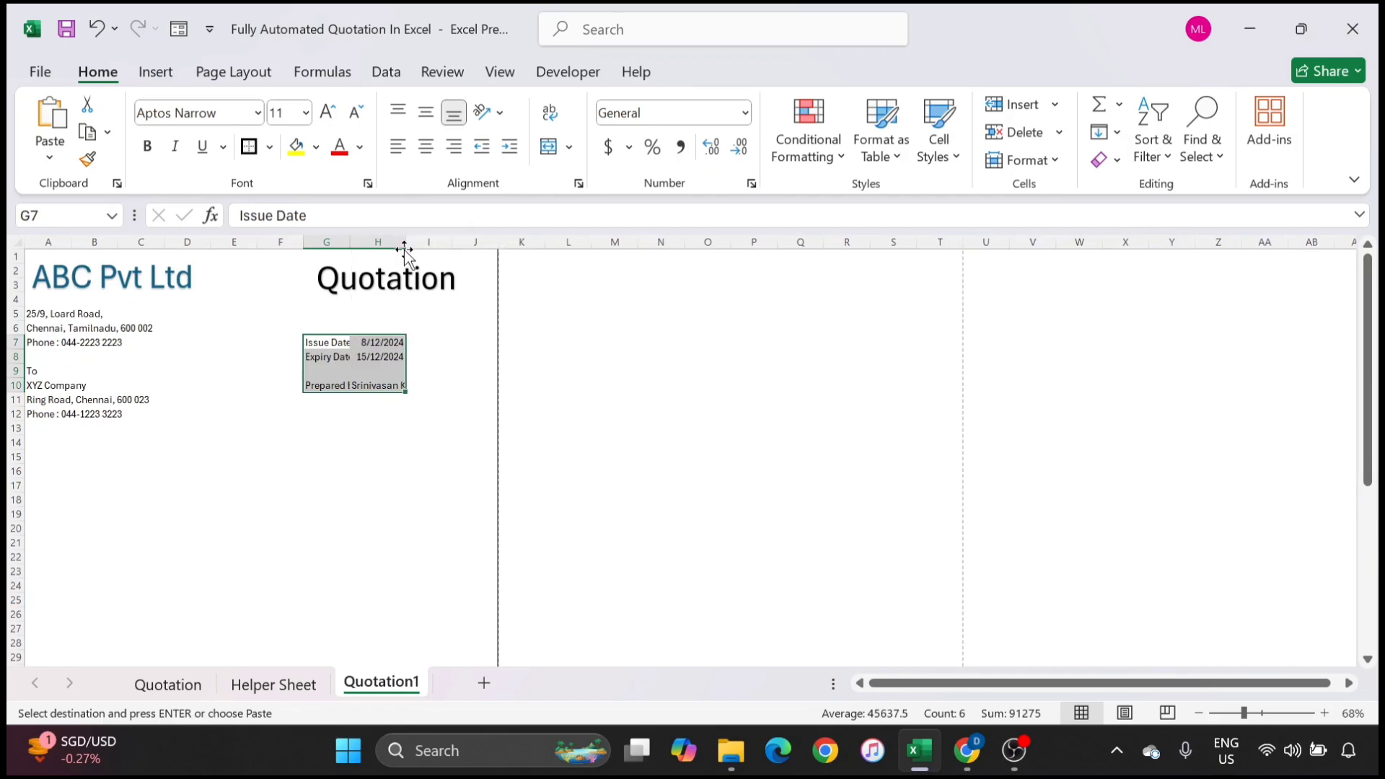
left_click(405, 250)
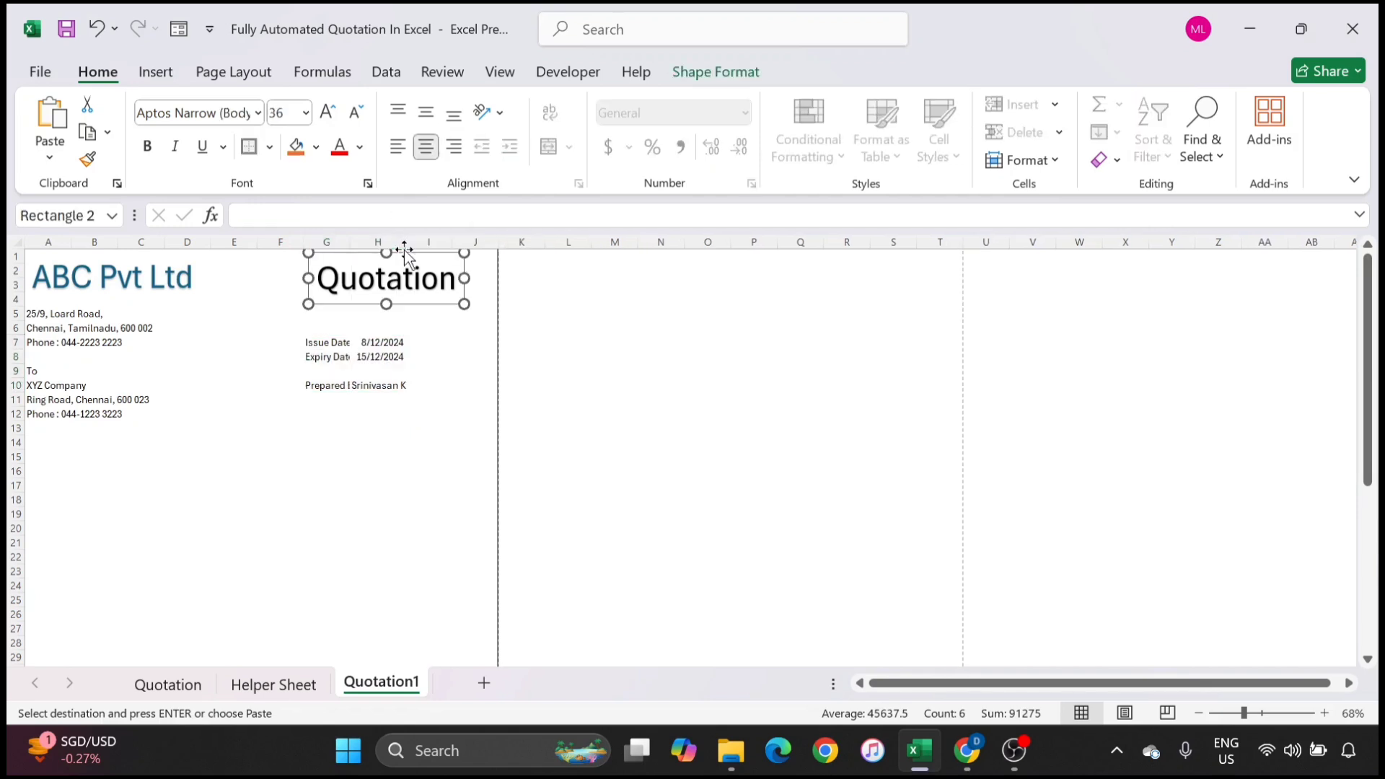
left_click(323, 343)
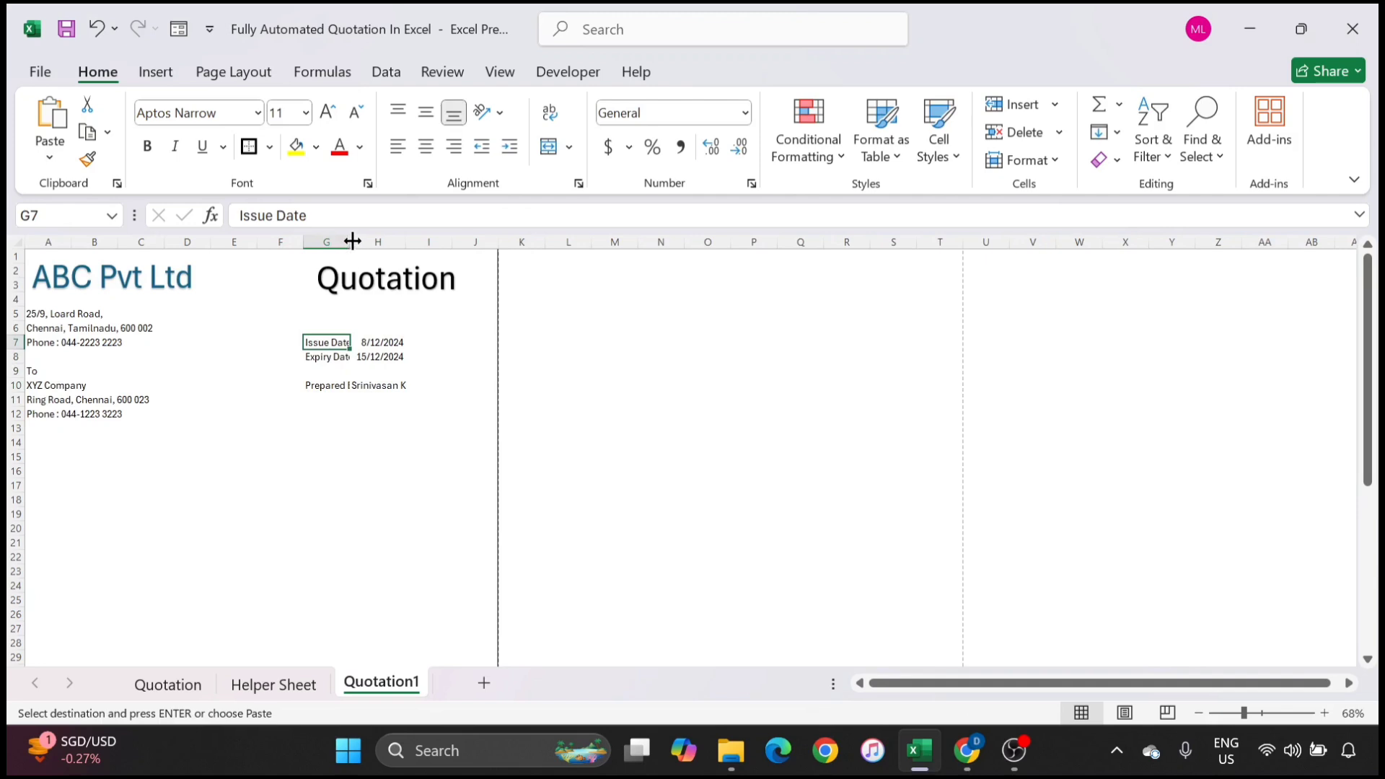
left_click_drag(352, 242, 362, 245)
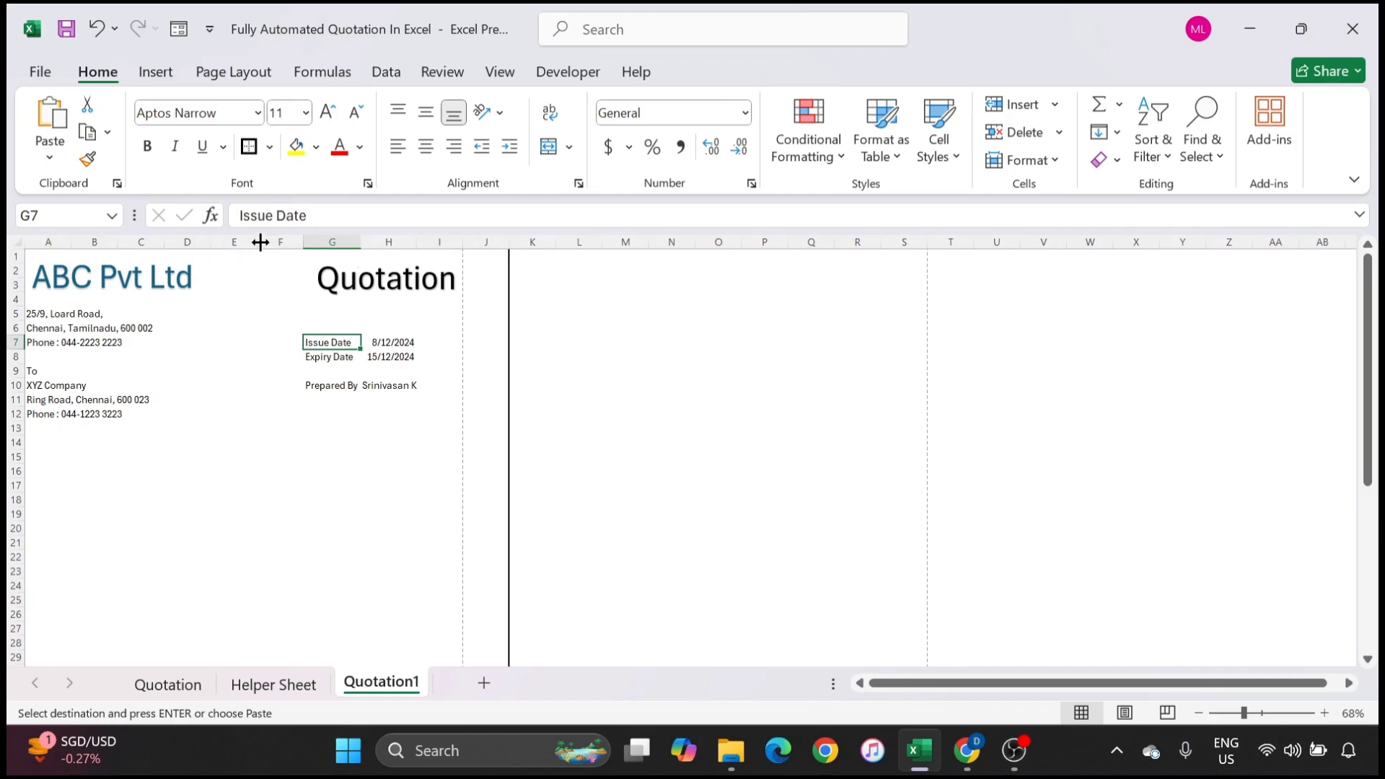
left_click_drag(261, 242, 235, 243)
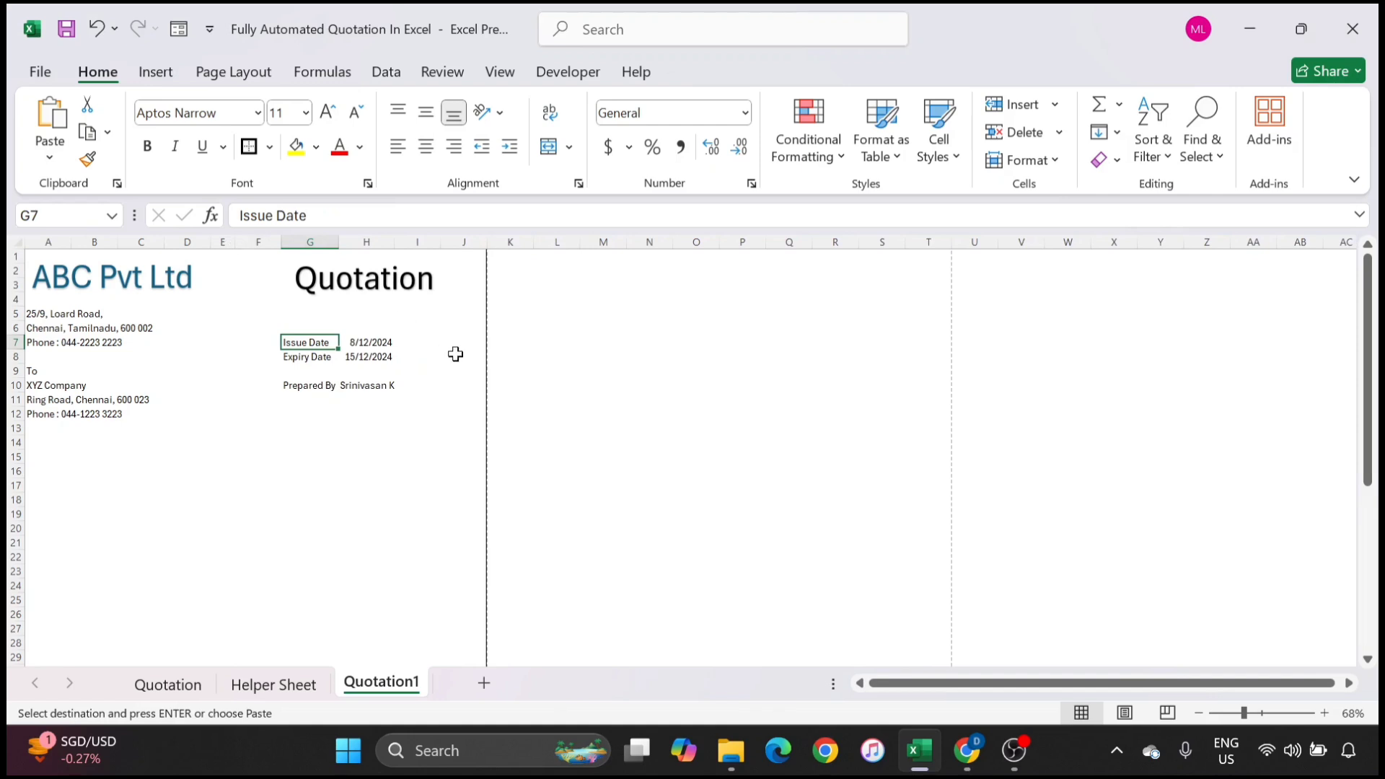
Step: Insert a blank column before column A on Quotation1 and narrow it to a thin page margin
left_click(135, 498)
left_click(46, 241)
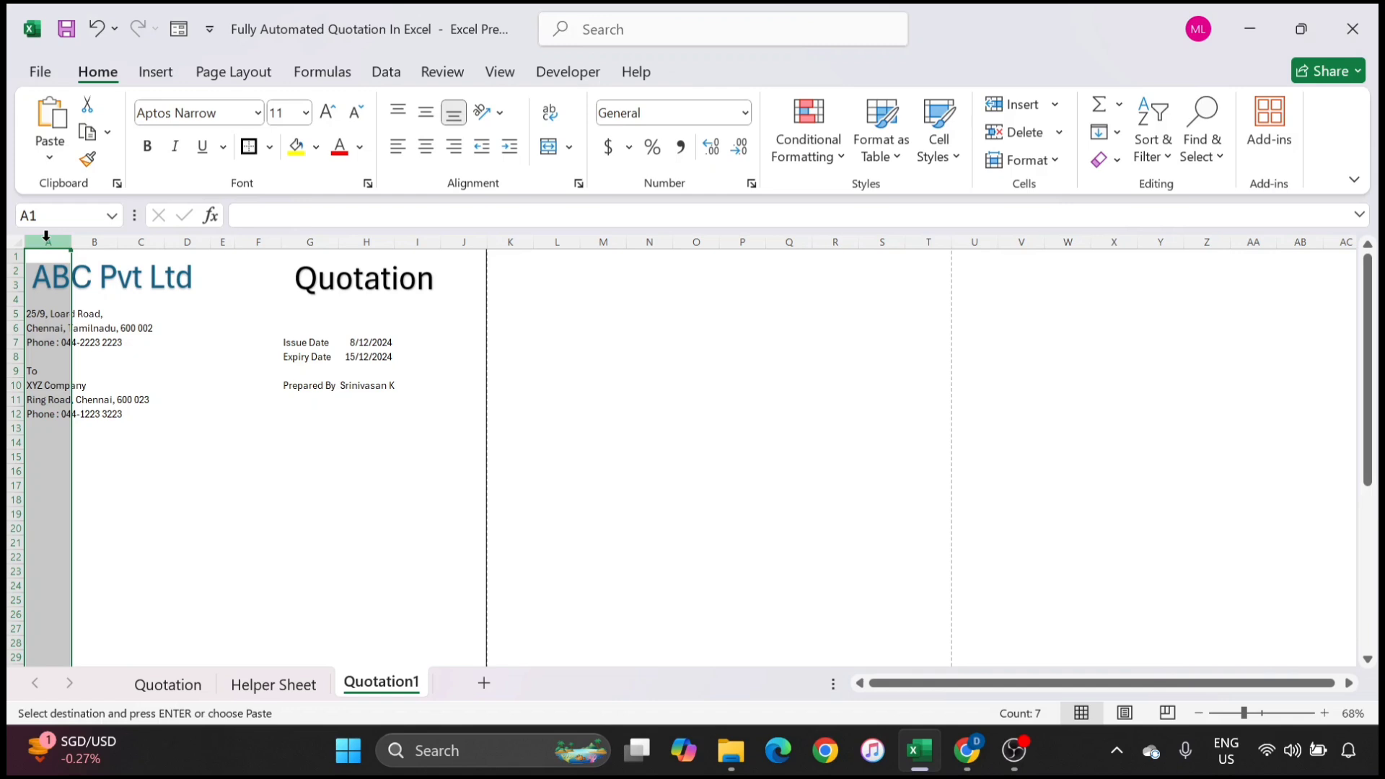
right_click(46, 236)
left_click(65, 456)
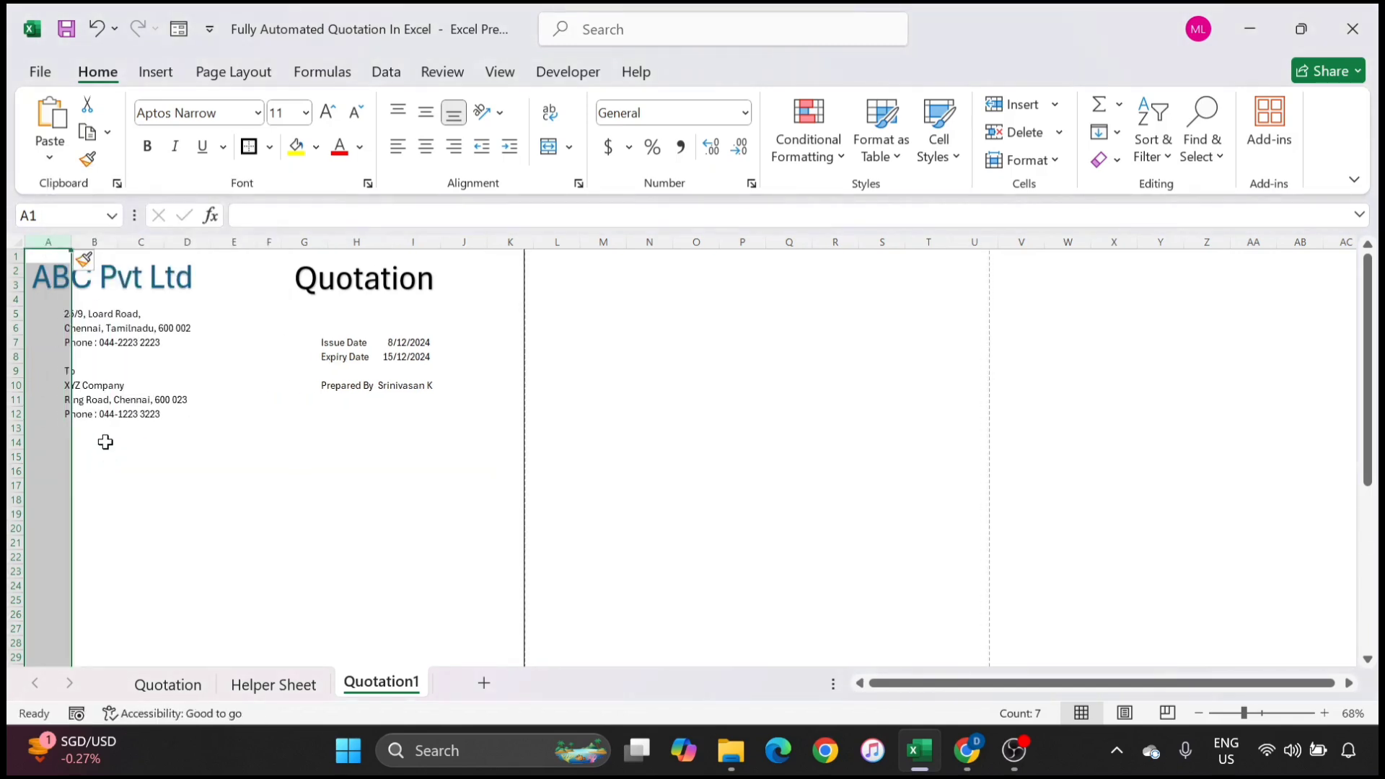
left_click_drag(68, 244, 31, 243)
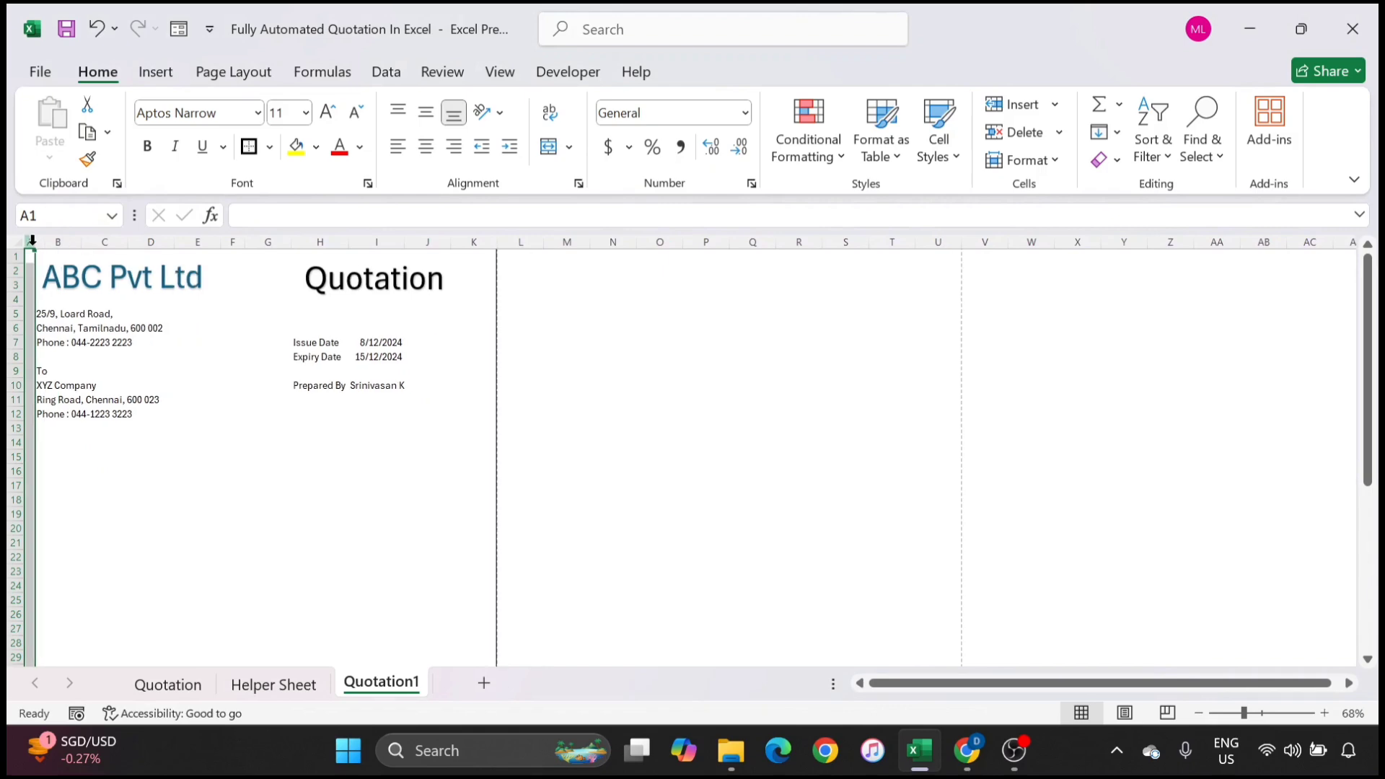
Step: Remove all cell borders from the entire Quotation1 sheet
left_click(102, 415)
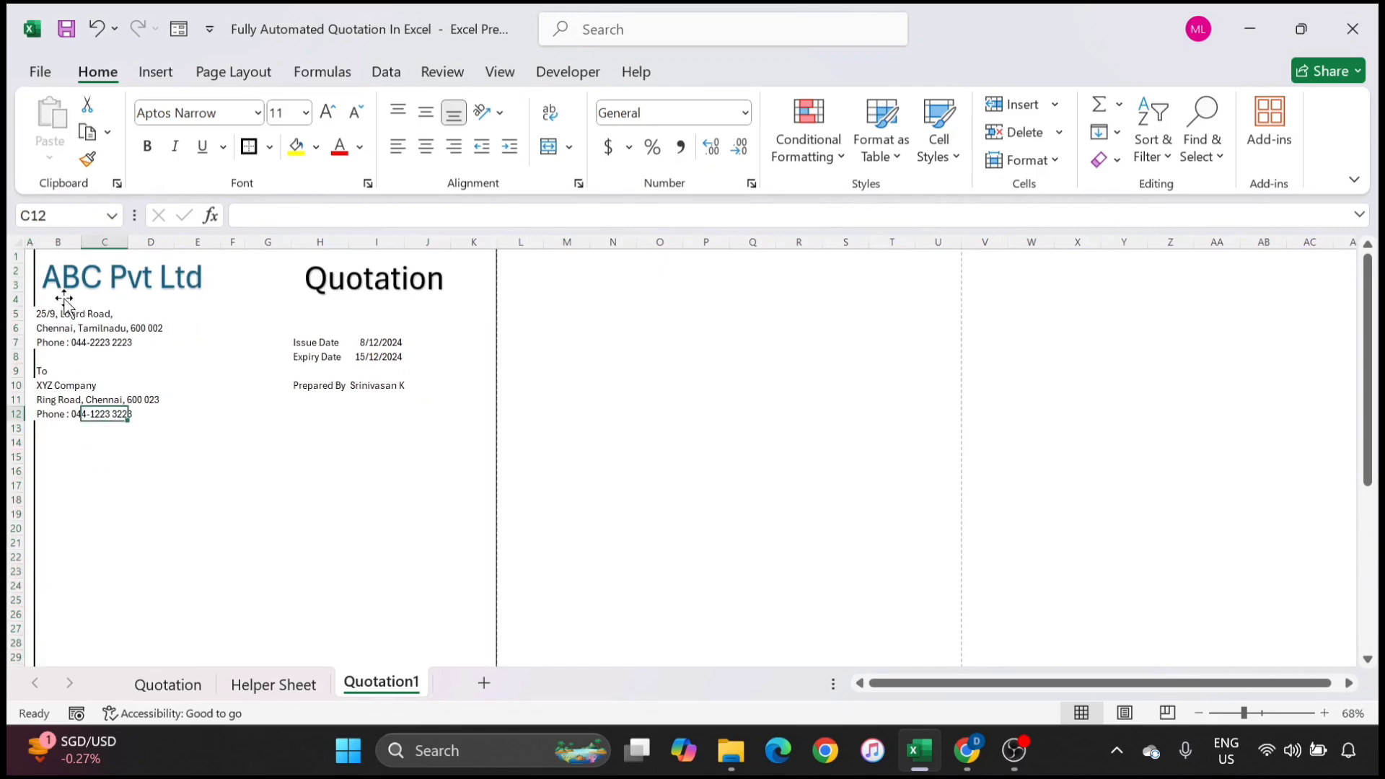
left_click(44, 256)
left_click(110, 386)
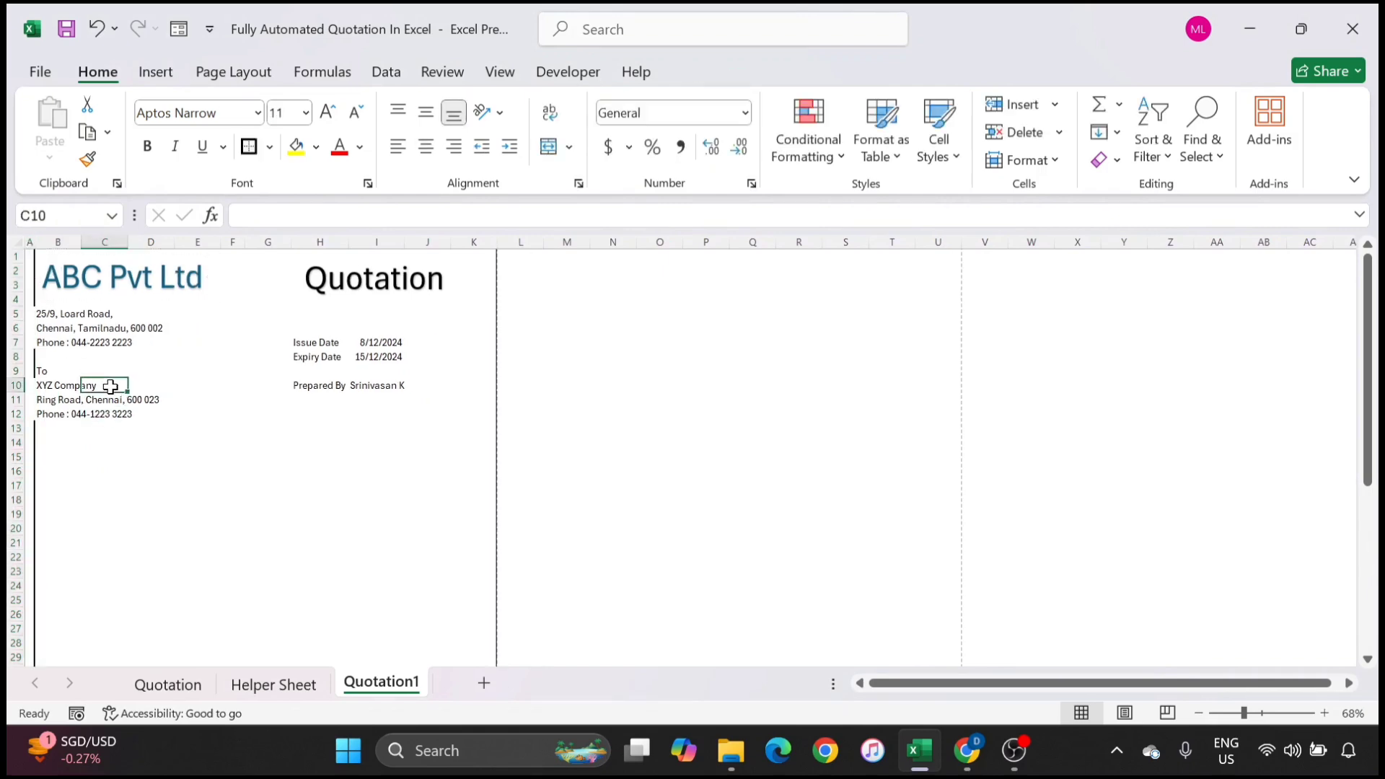
key("ctrl+a")
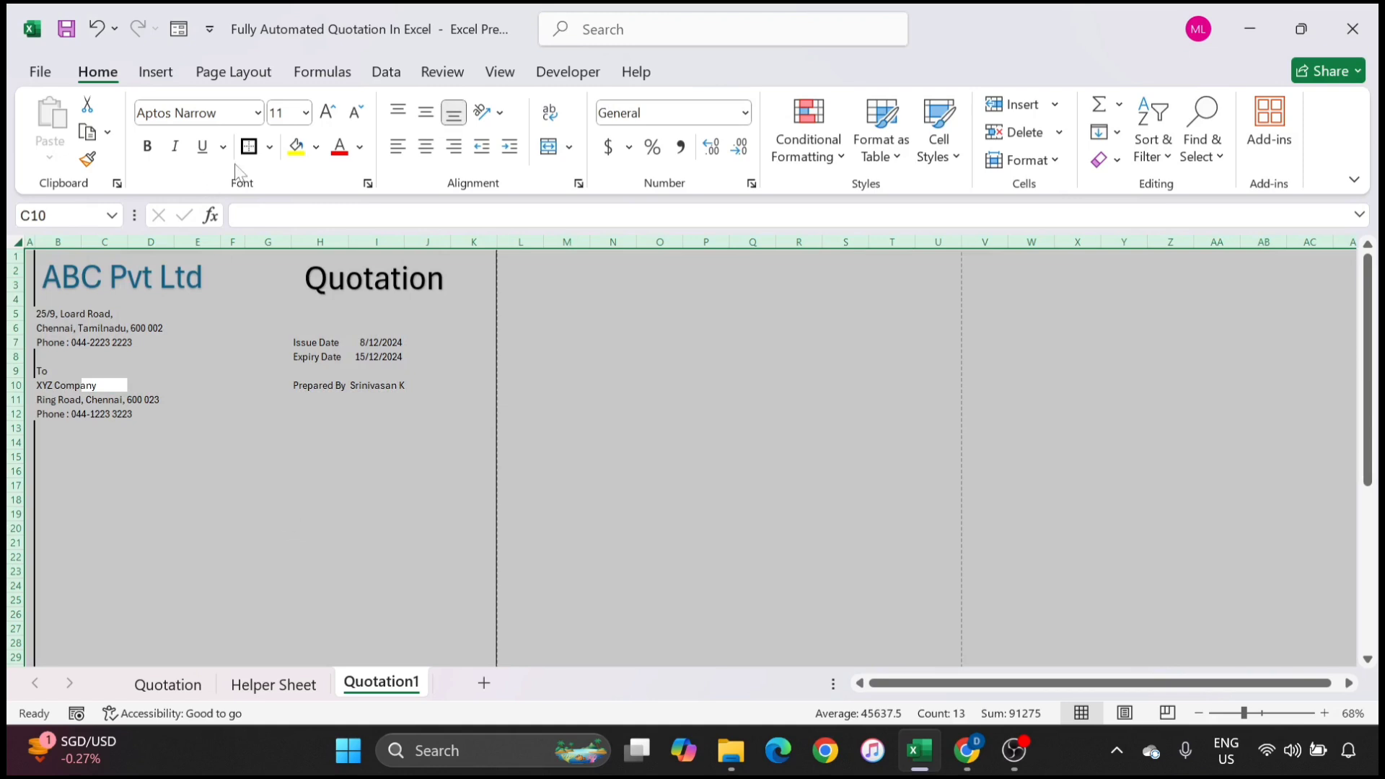
left_click(269, 146)
left_click(287, 341)
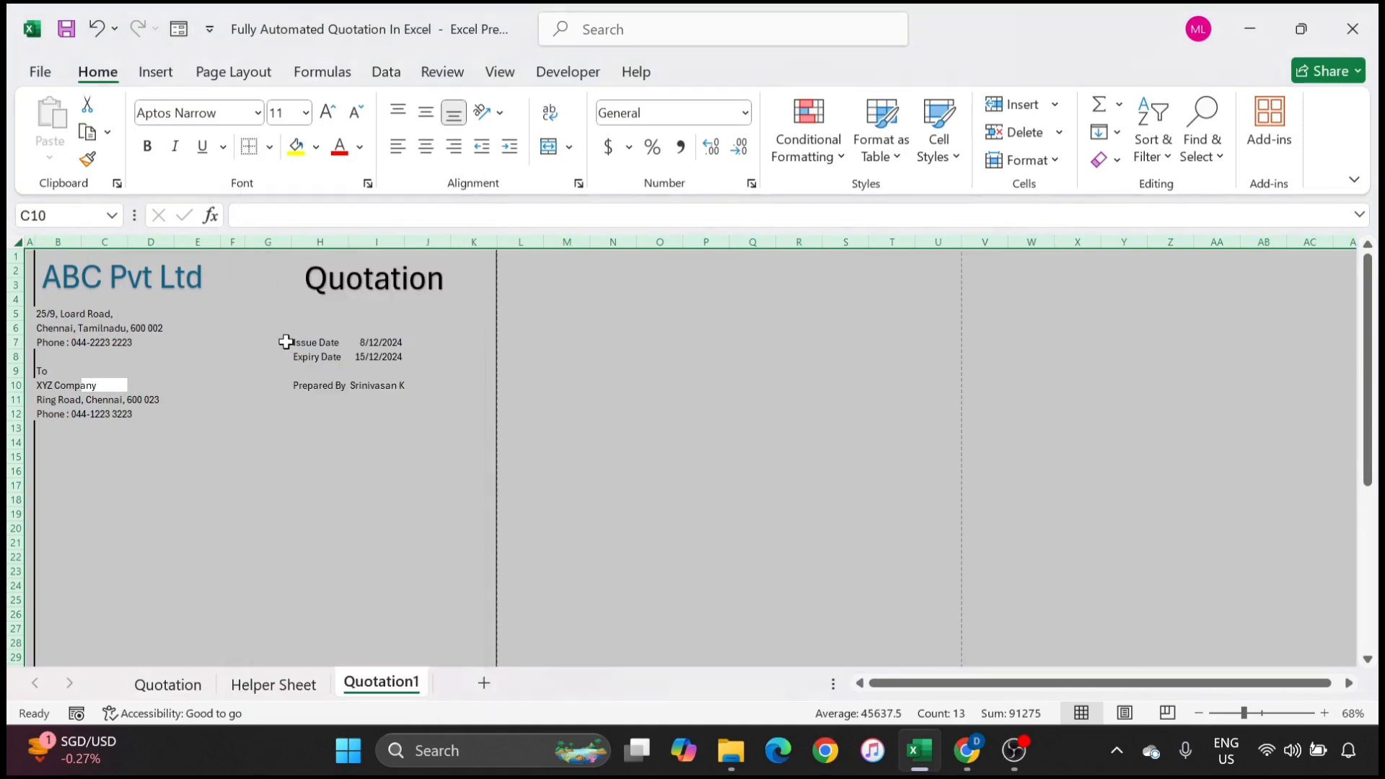
left_click(34, 261)
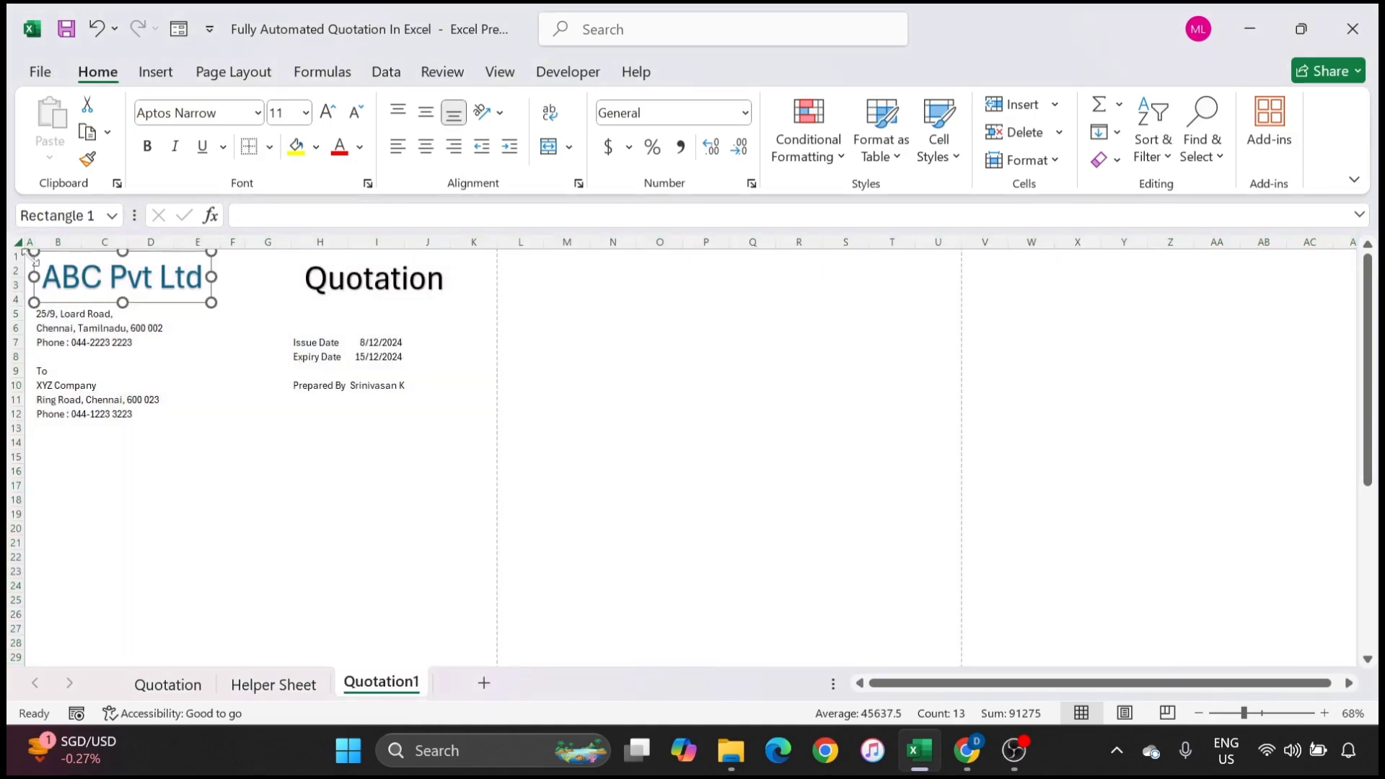
left_click(133, 480)
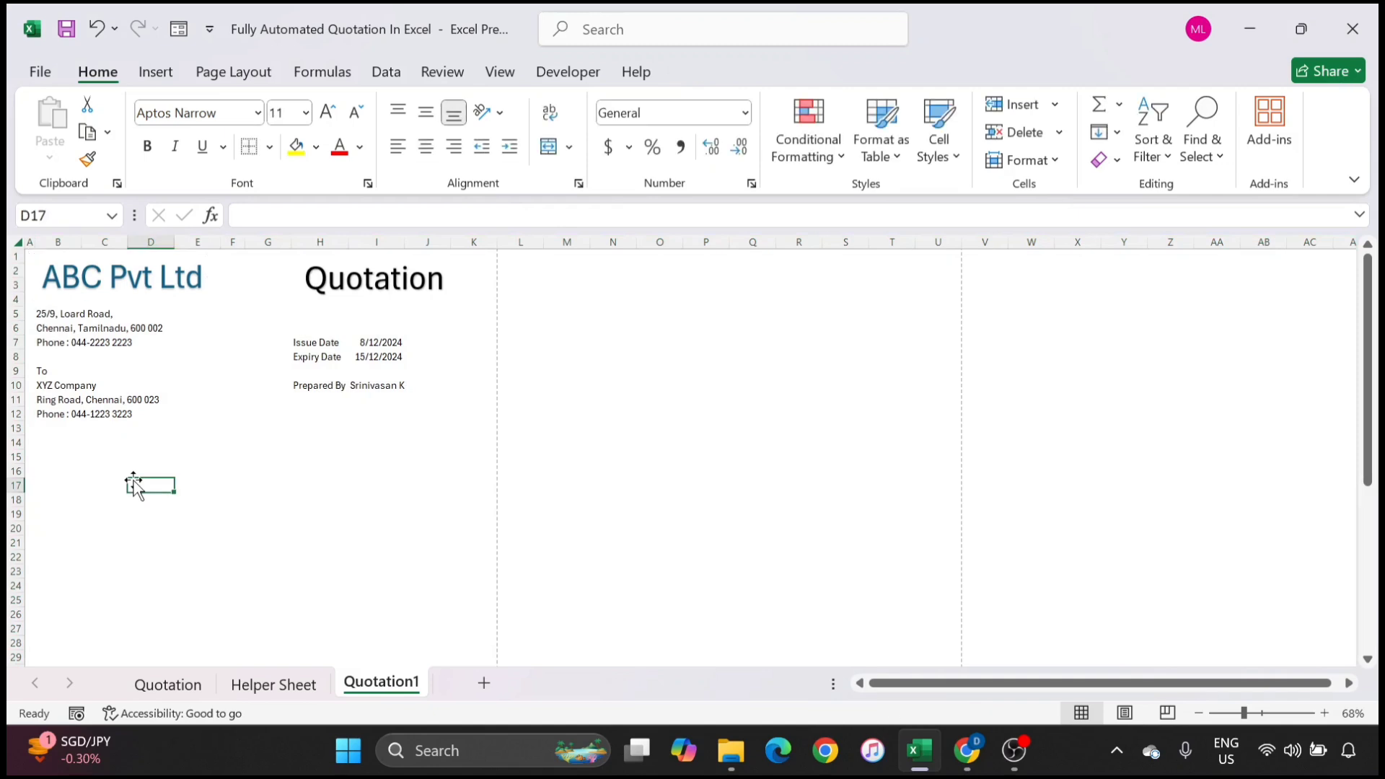
Step: Apply outside borders around the first printed page, range A1:K48, on Quotation1
left_click(481, 254)
key("shift+Left")
key("shift+Left")
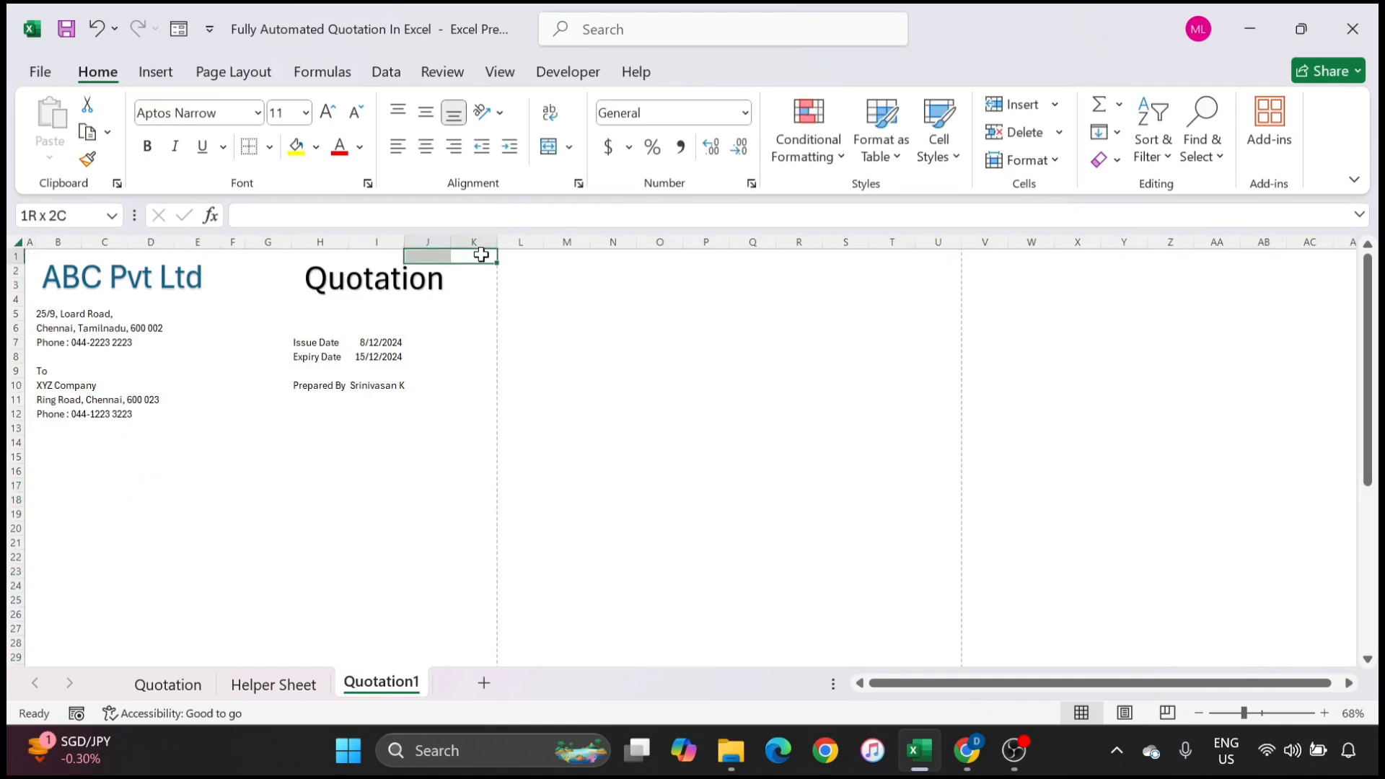
key("shift+Home")
key("shift+Down")
key("shift+Down")
key("shift+Down")
key("shift+Down")
key("shift+Down")
key("shift+Down")
key("shift+Down")
key("shift+Down")
key("shift+Down")
key("shift+Down")
key("shift+Down")
key("shift+Down")
key("shift+Down")
key("shift+Down")
key("shift+Down")
key("shift+Down")
key("shift+Down")
key("shift+Down")
key("shift+Down")
key("shift+Down")
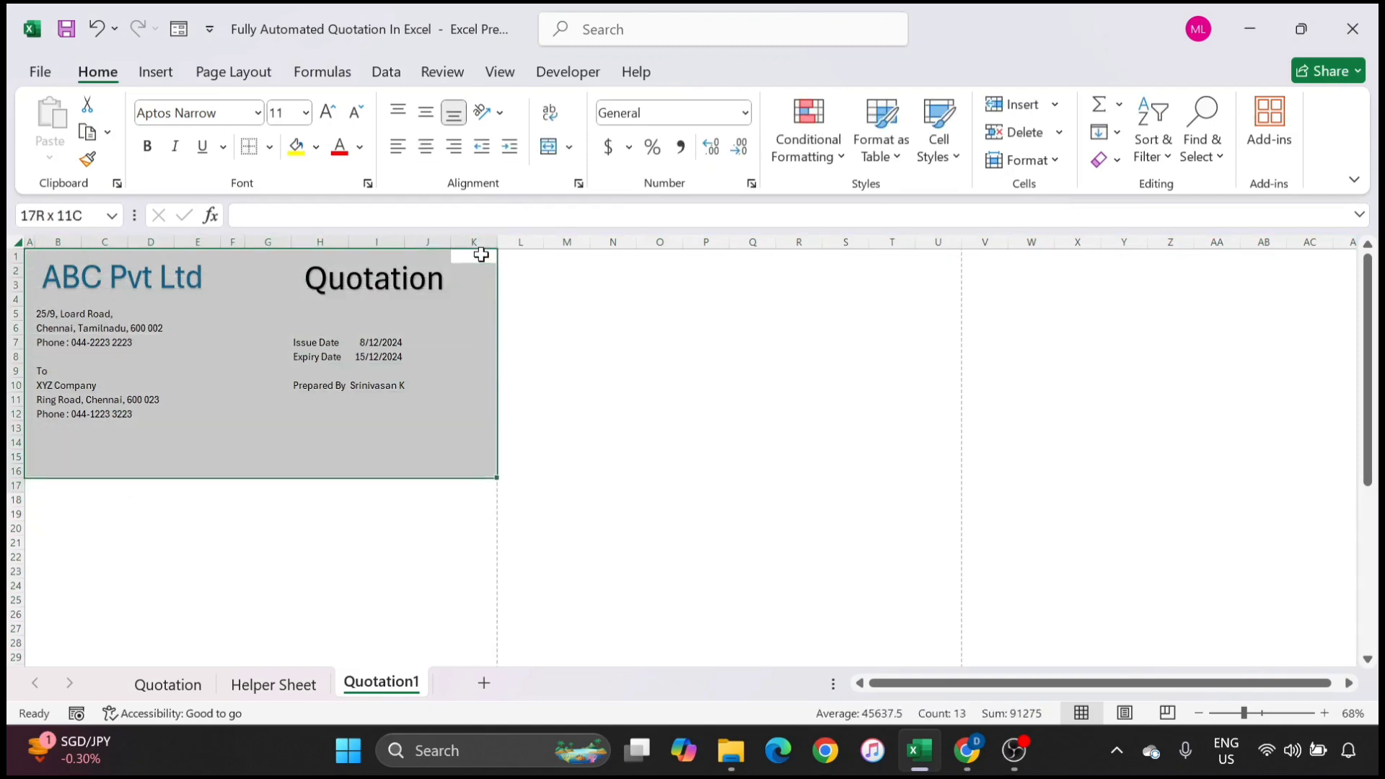
scroll(481, 255, "down", 4)
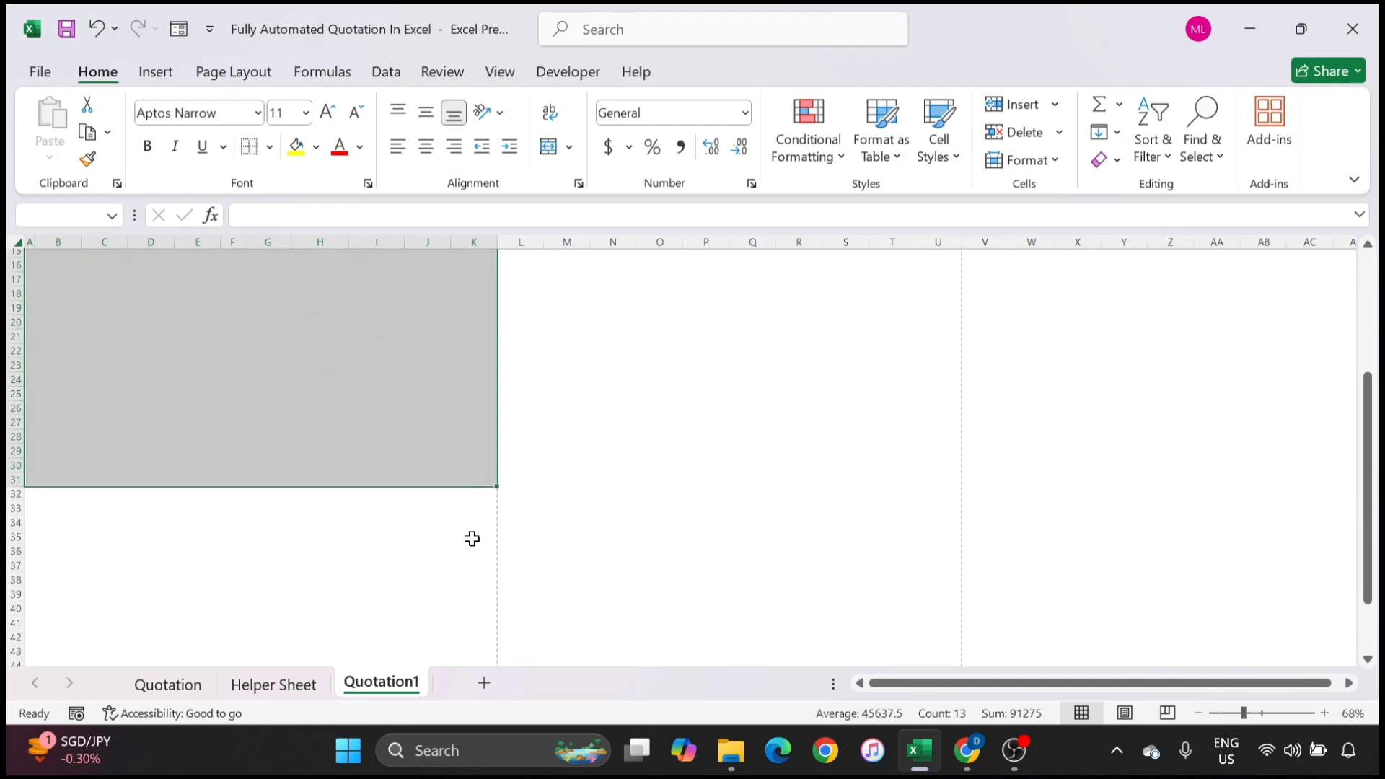
scroll(470, 538, "down", 4)
left_click_drag(477, 548, 29, 553)
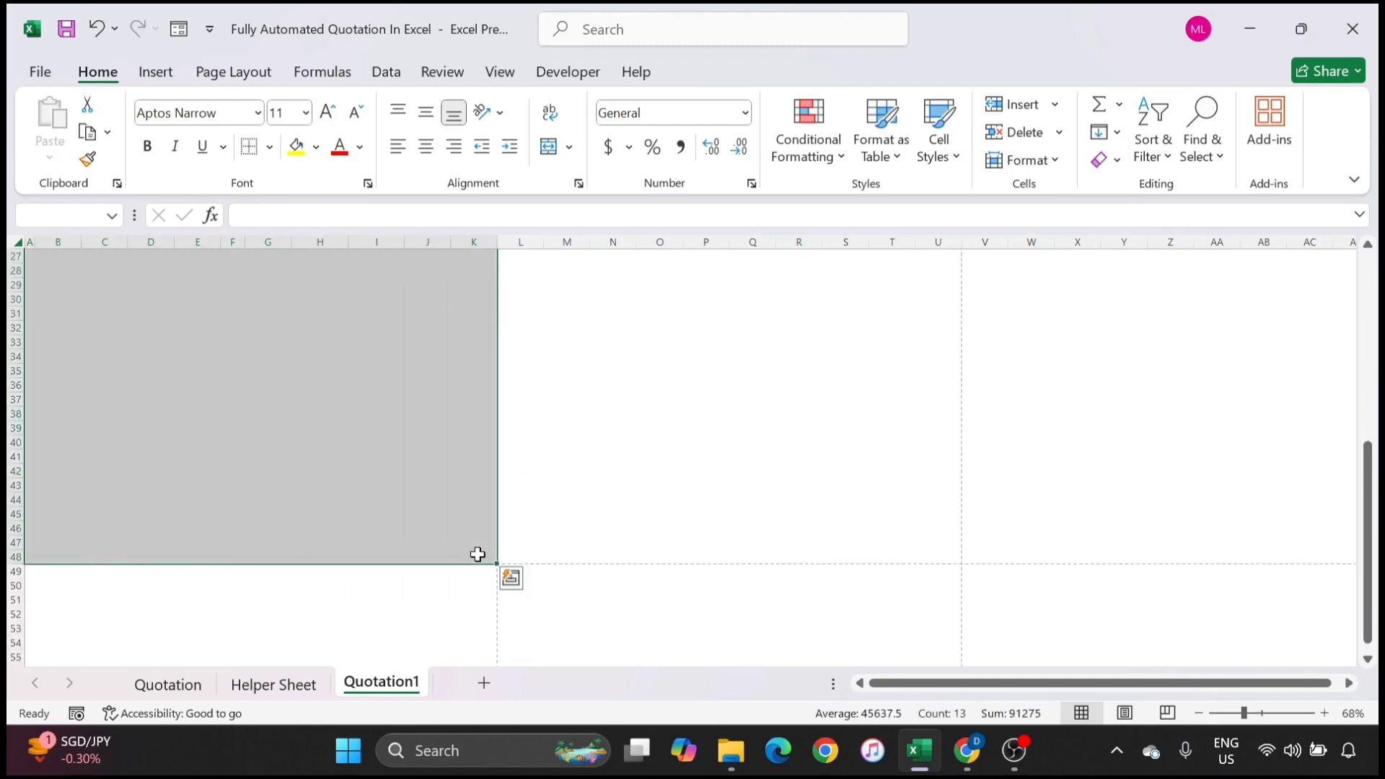
left_click(269, 147)
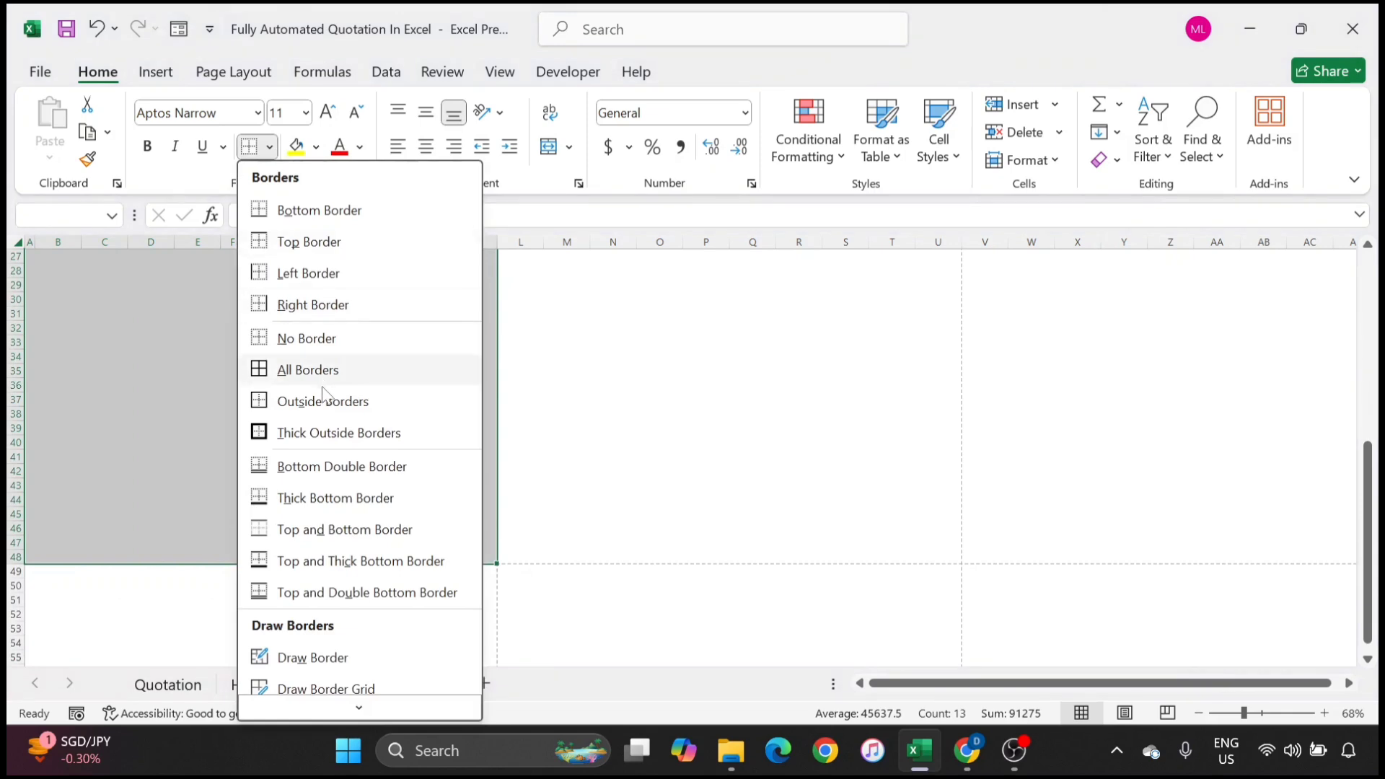
left_click(300, 409)
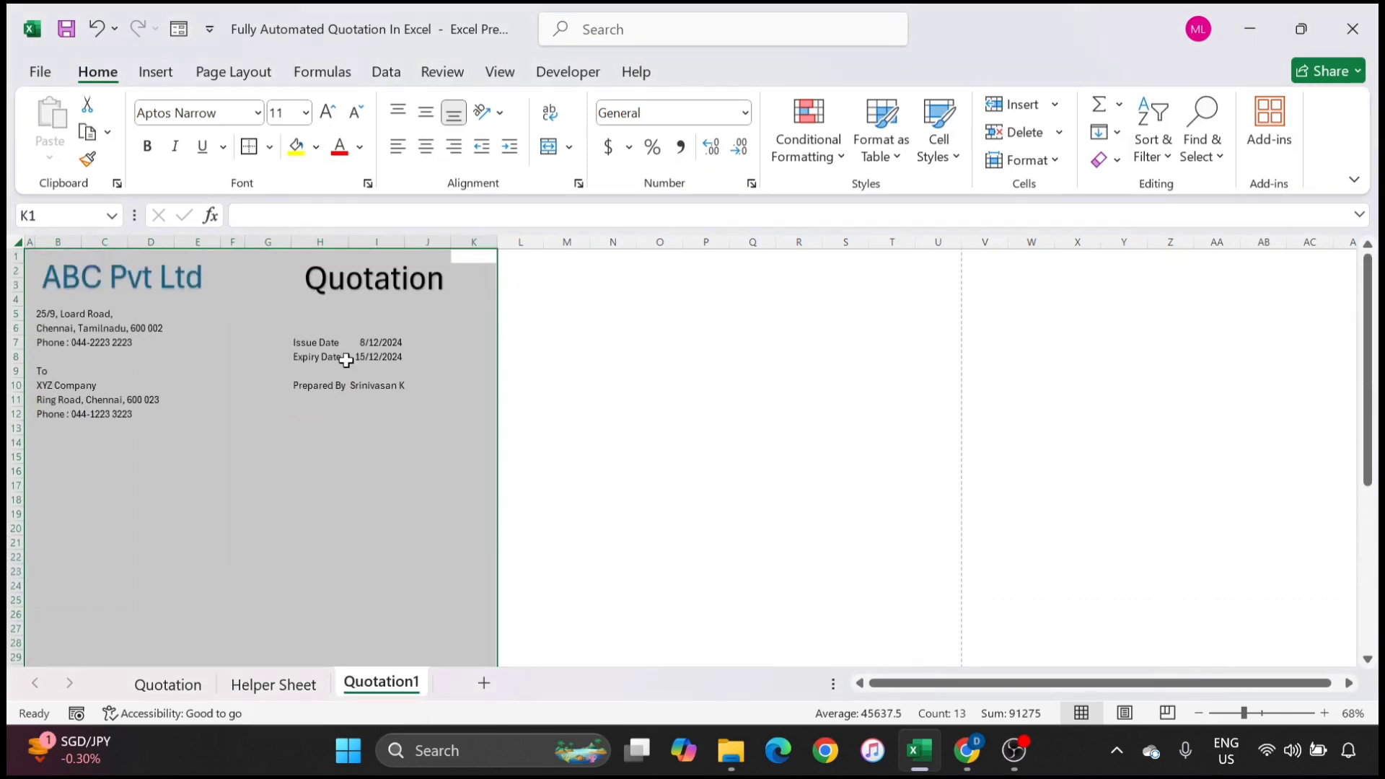
left_click(471, 339)
Step: Copy the item table's header row from B13:I13 of the Quotation sheet to B14 on Quotation1
left_click(197, 458)
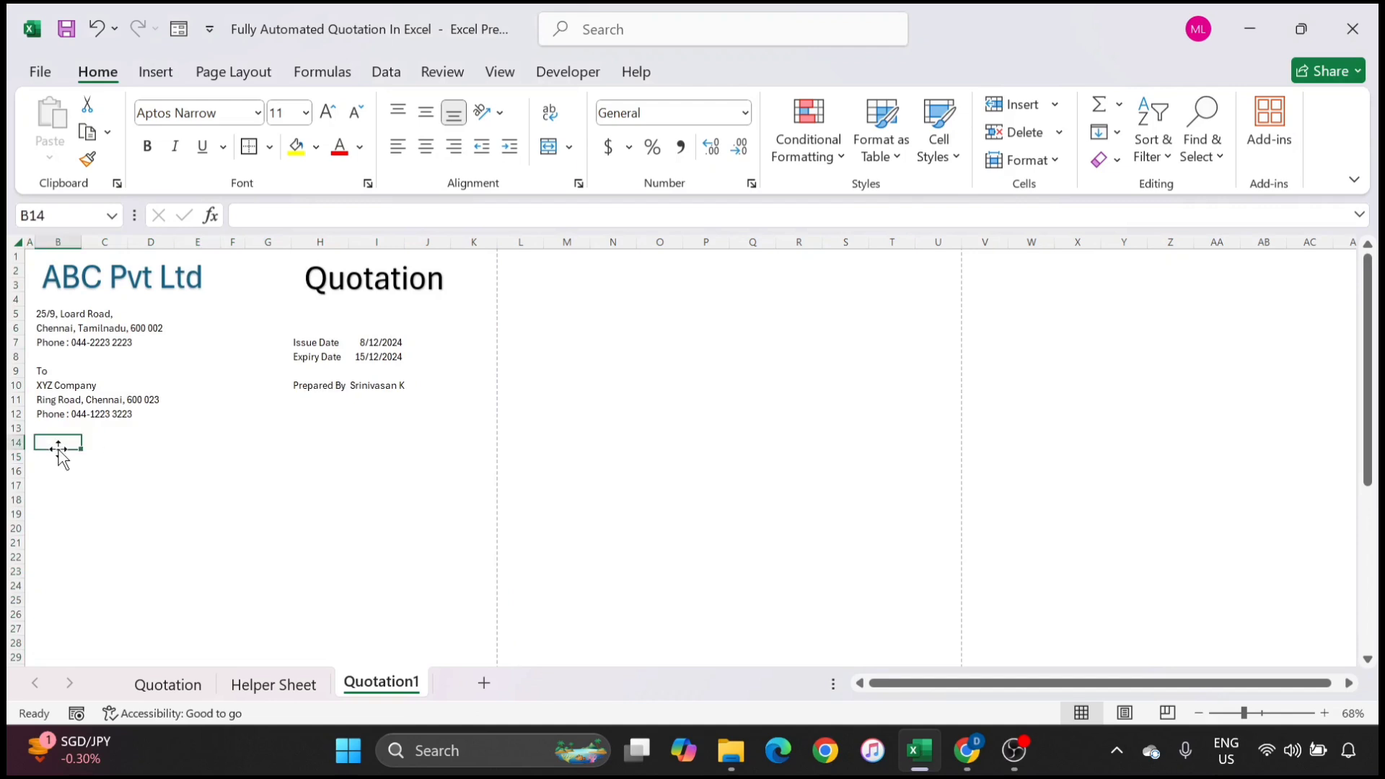
left_click(172, 685)
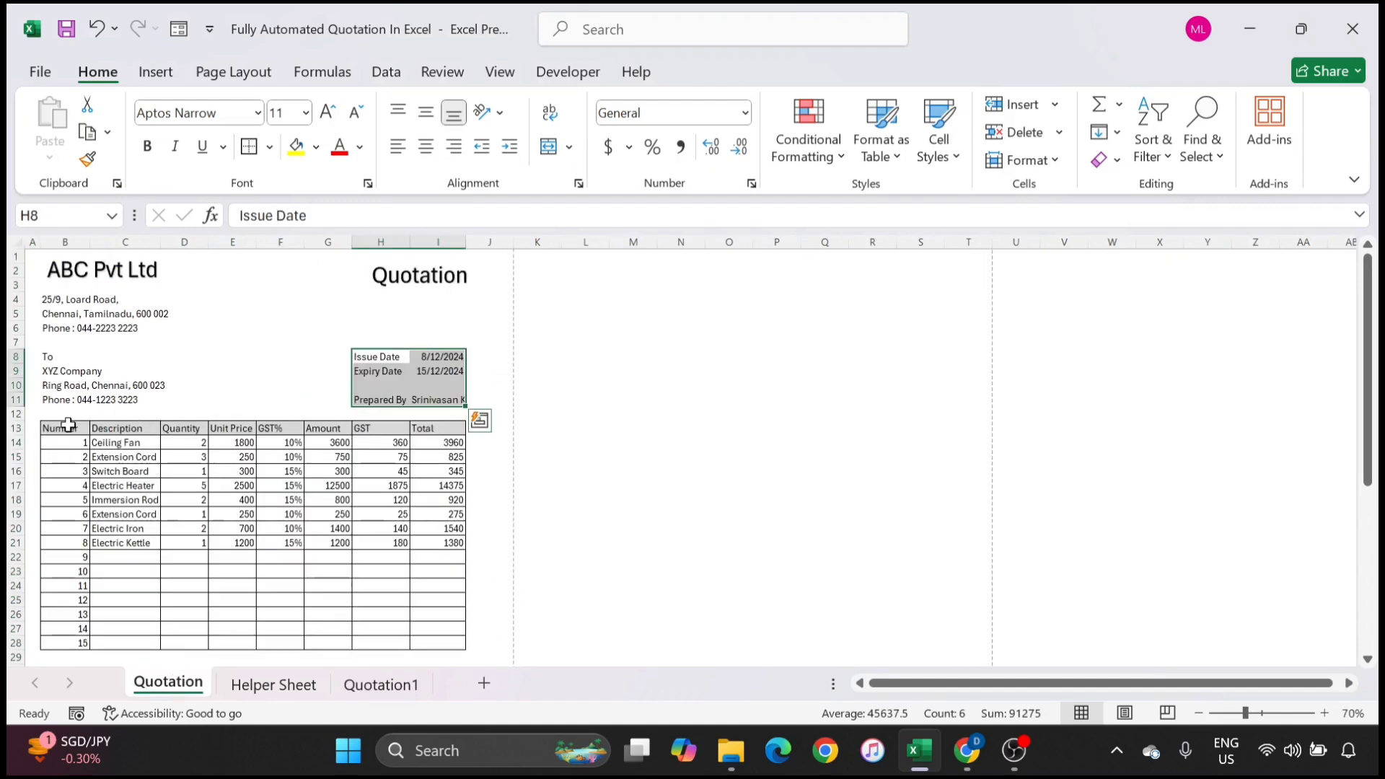
left_click_drag(68, 425, 437, 429)
key("ctrl+c")
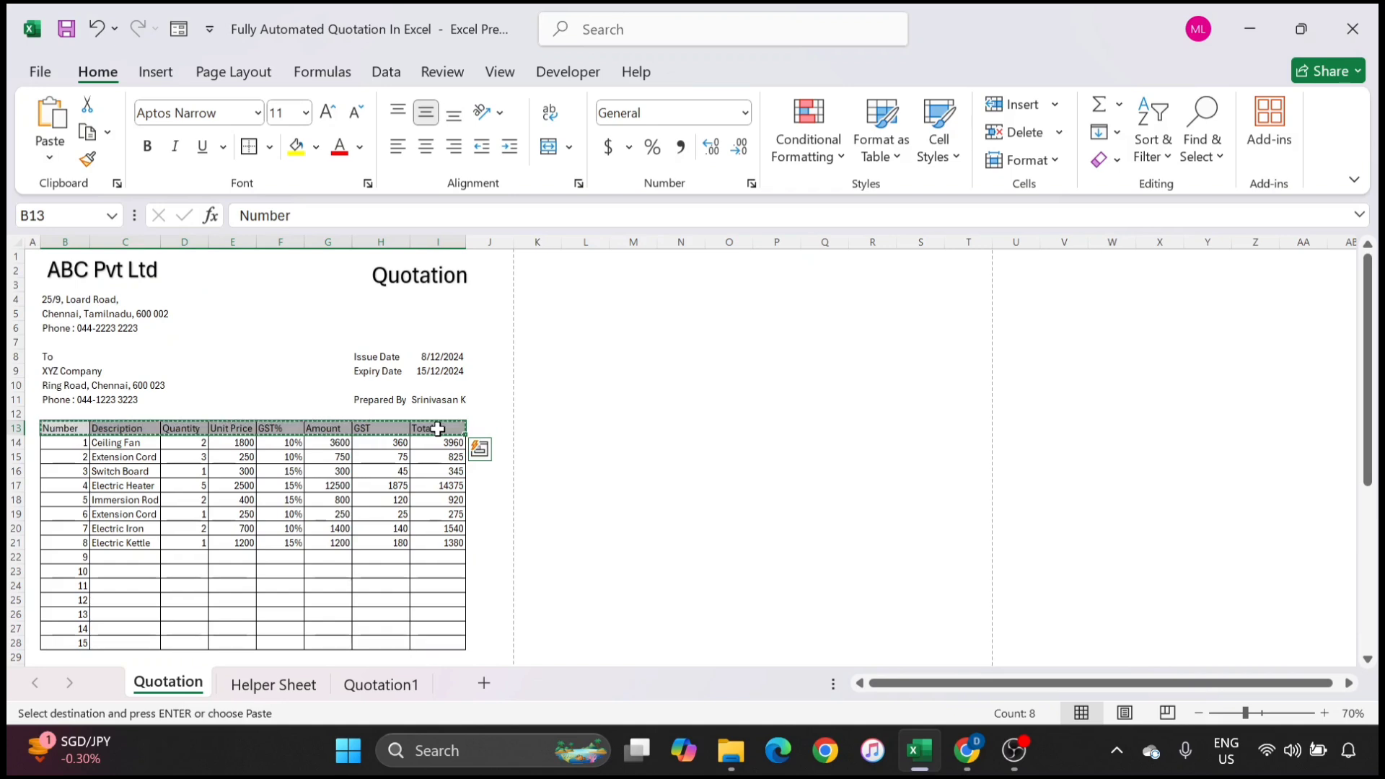
left_click(313, 687)
left_click(382, 683)
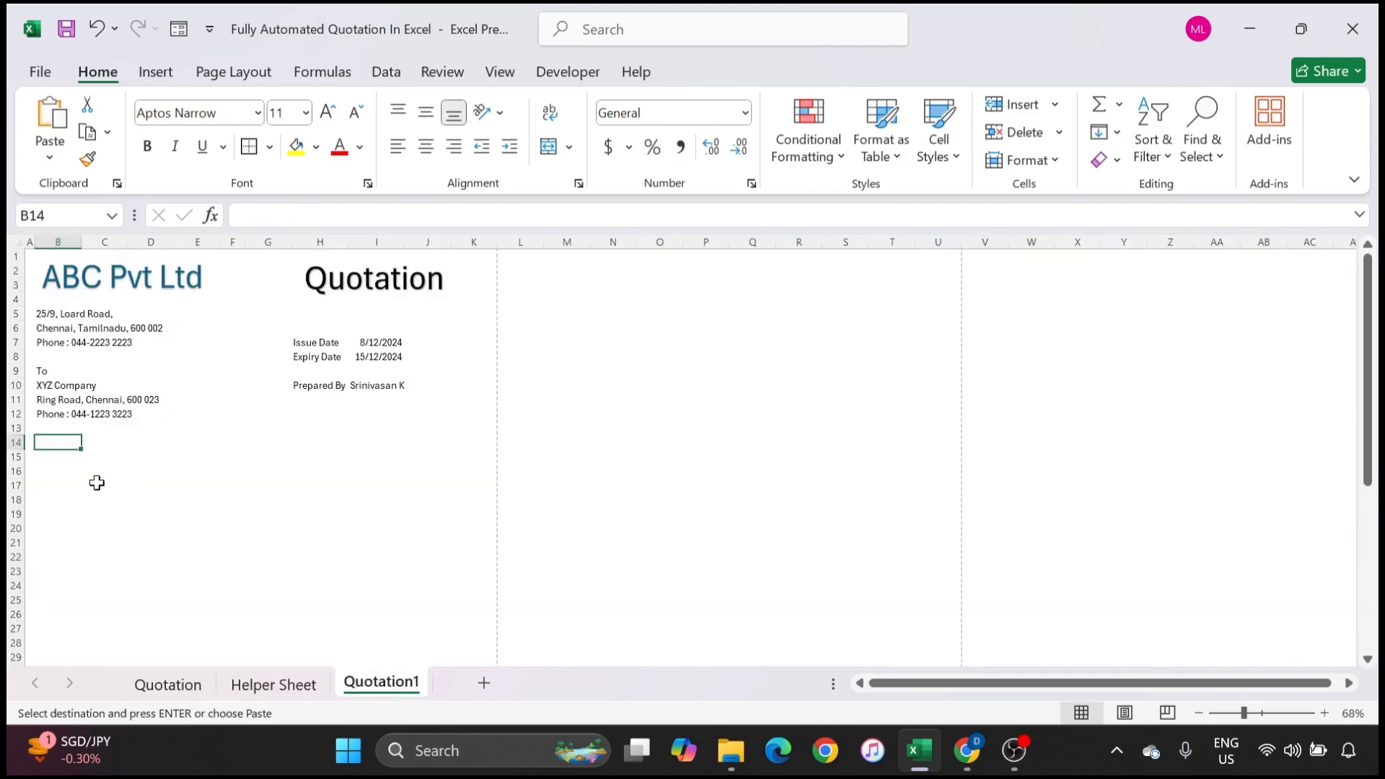
key("ctrl+v")
left_click(184, 475)
Step: Fill the Number column with the series 1 to 10 in B15:B24
left_click(61, 453)
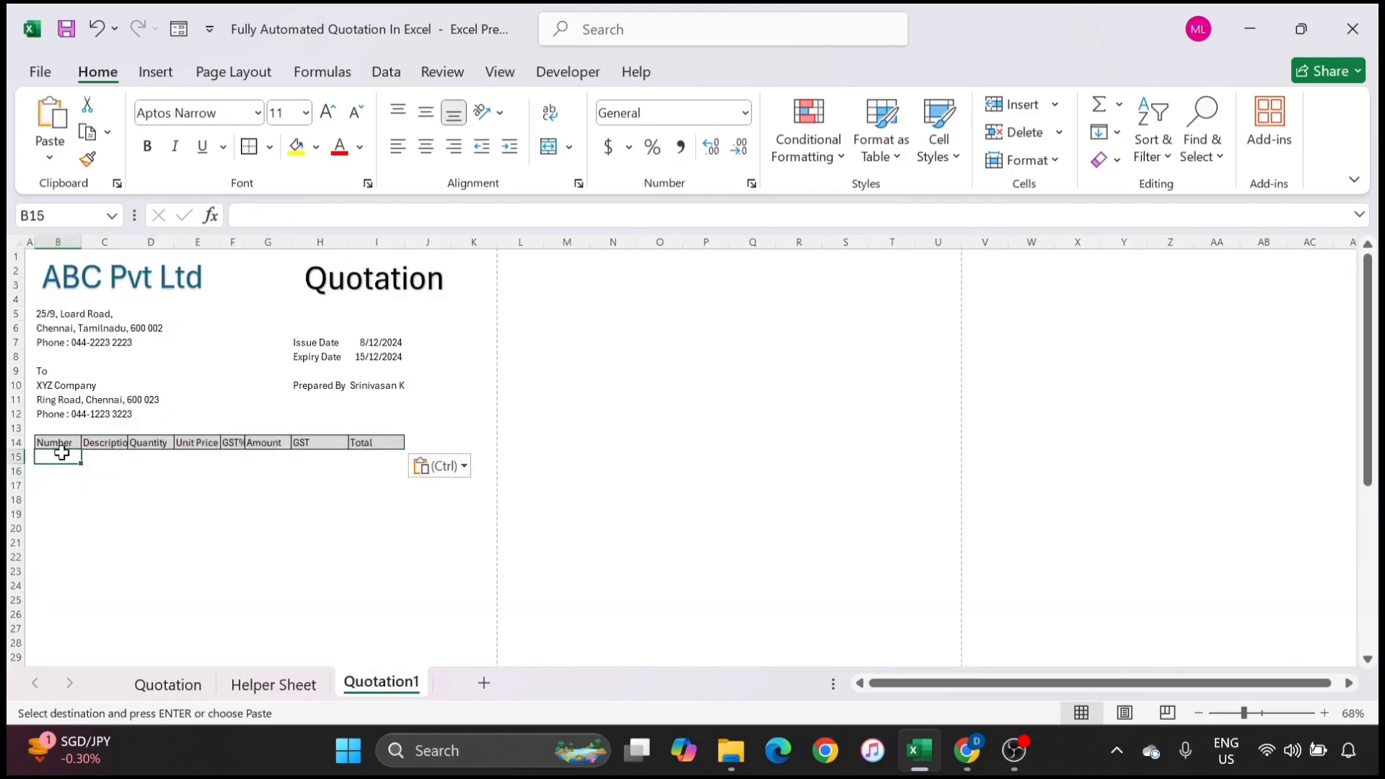
type("1")
key("Return")
type("2")
key("Return")
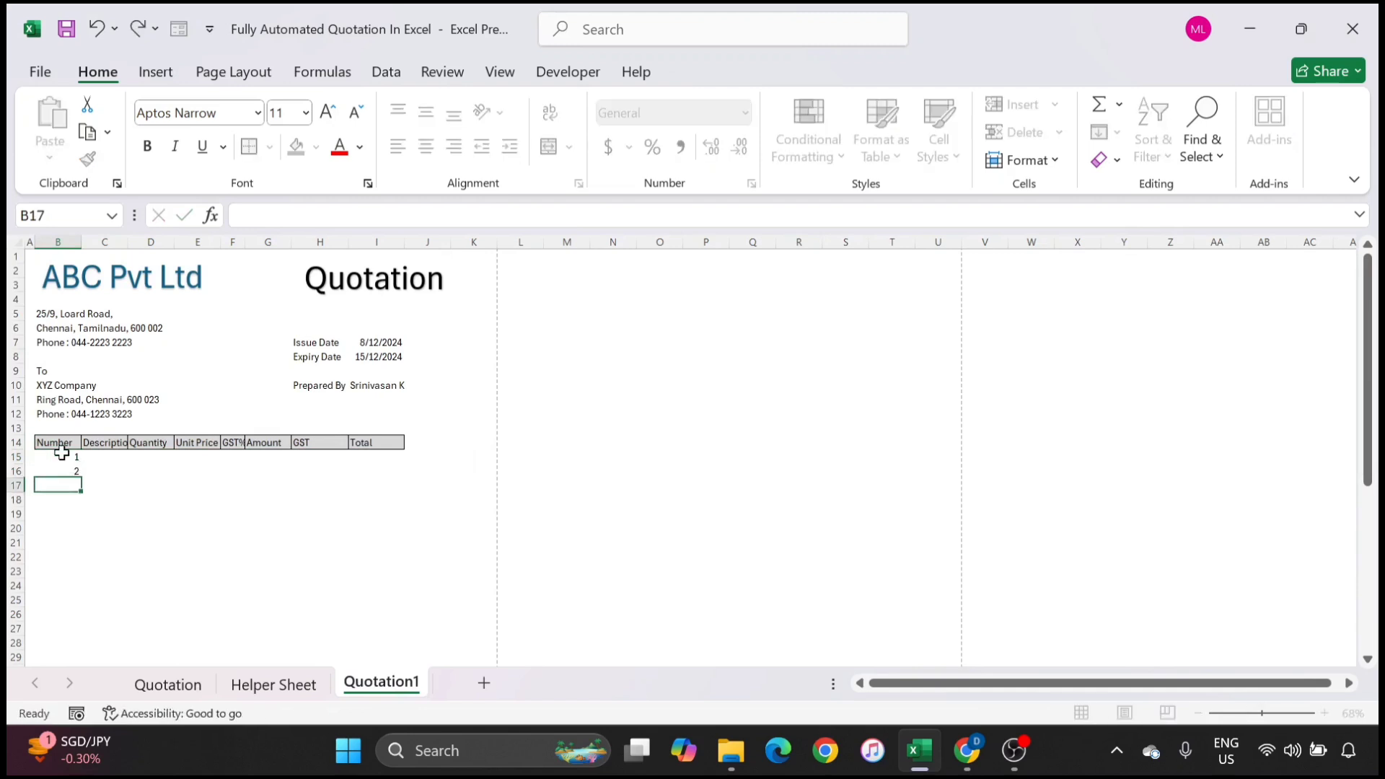
left_click_drag(62, 452, 75, 594)
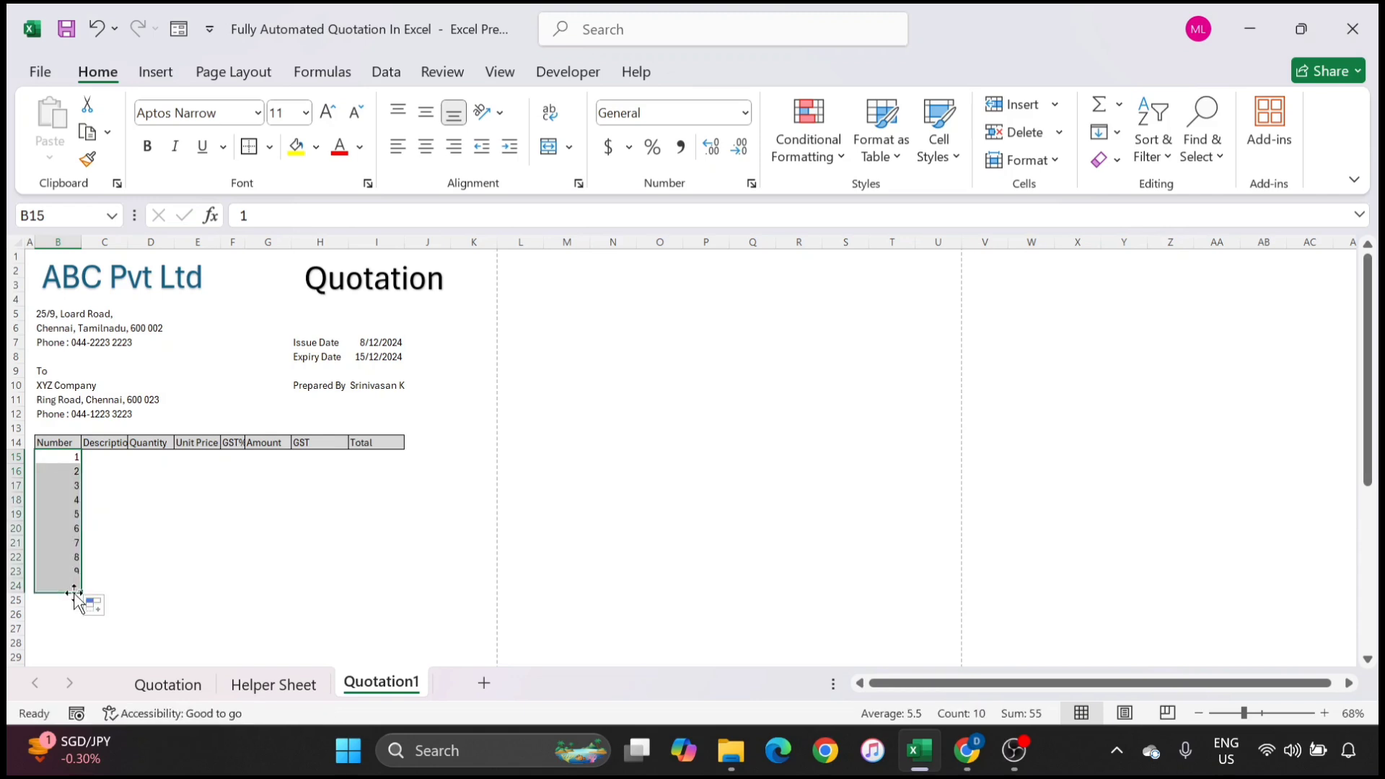
Step: Widen column C so the Description header fits
left_click(99, 471)
left_click_drag(128, 245, 142, 248)
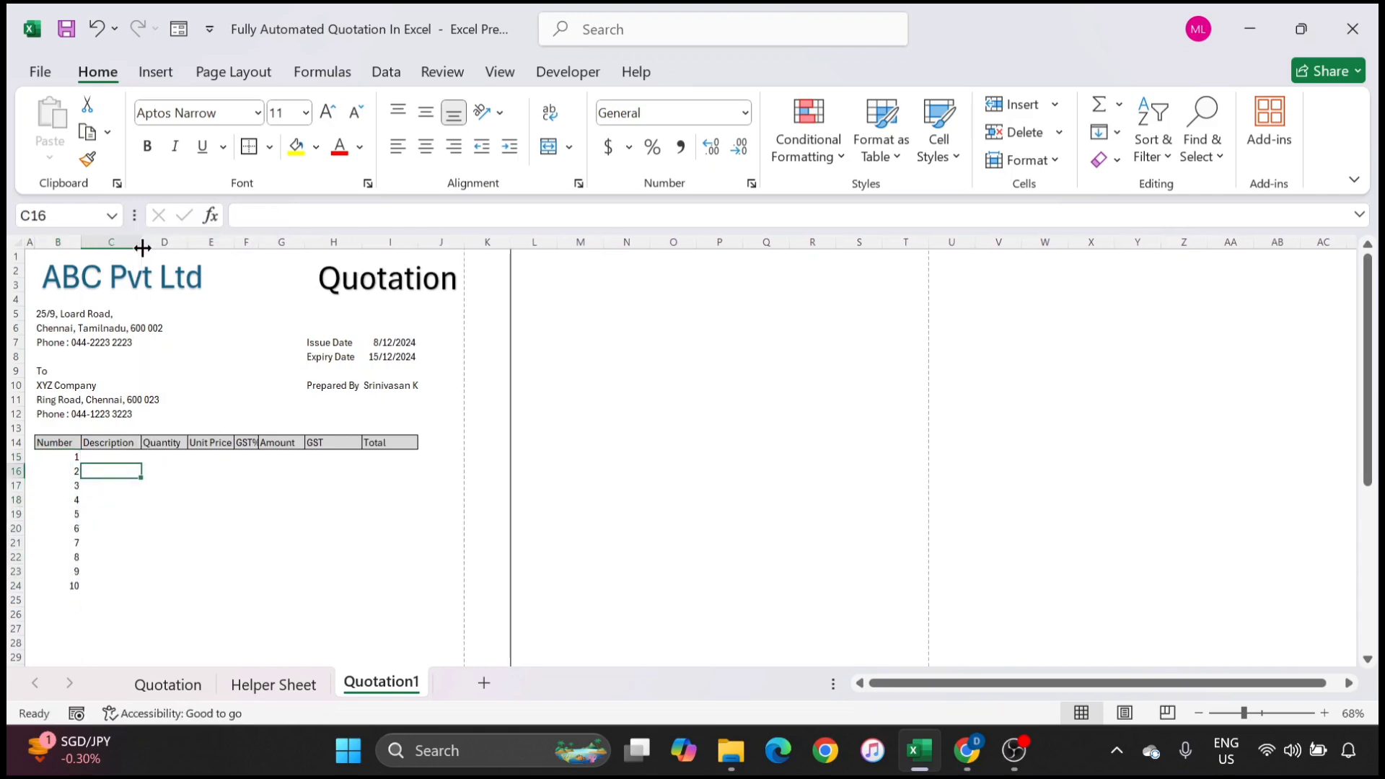
left_click(197, 499)
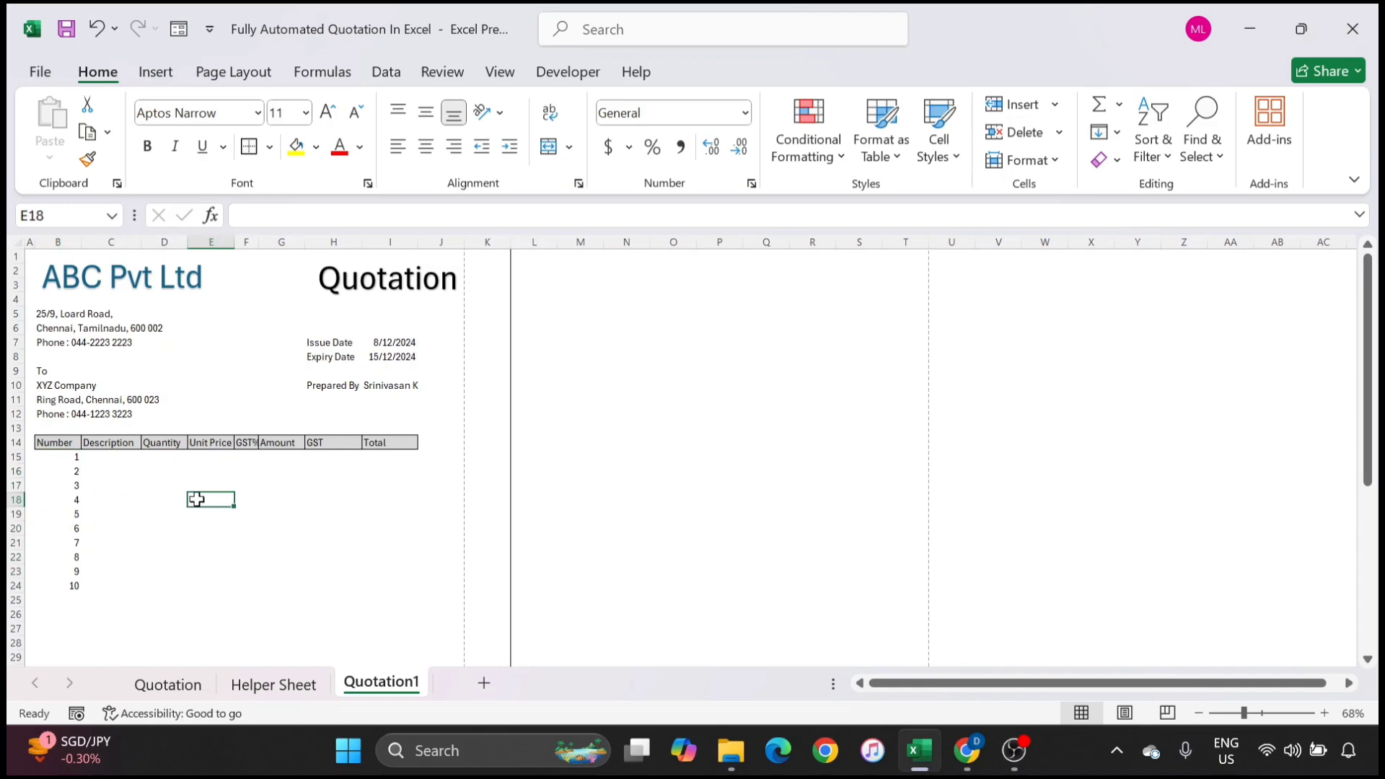
Step: Set the data validation of the first Description cell, C15 on Quotation1, to allow a List
left_click(106, 458)
left_click(272, 683)
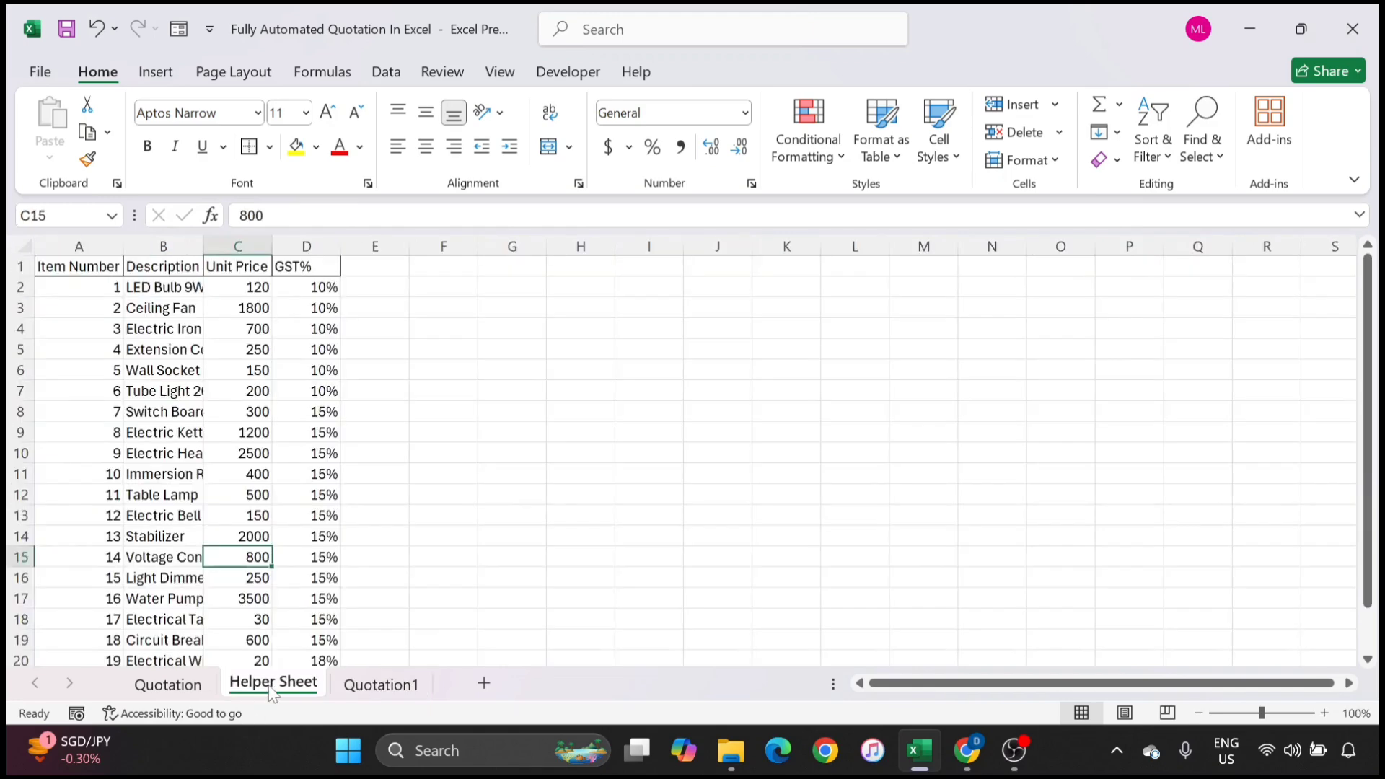
left_click(375, 685)
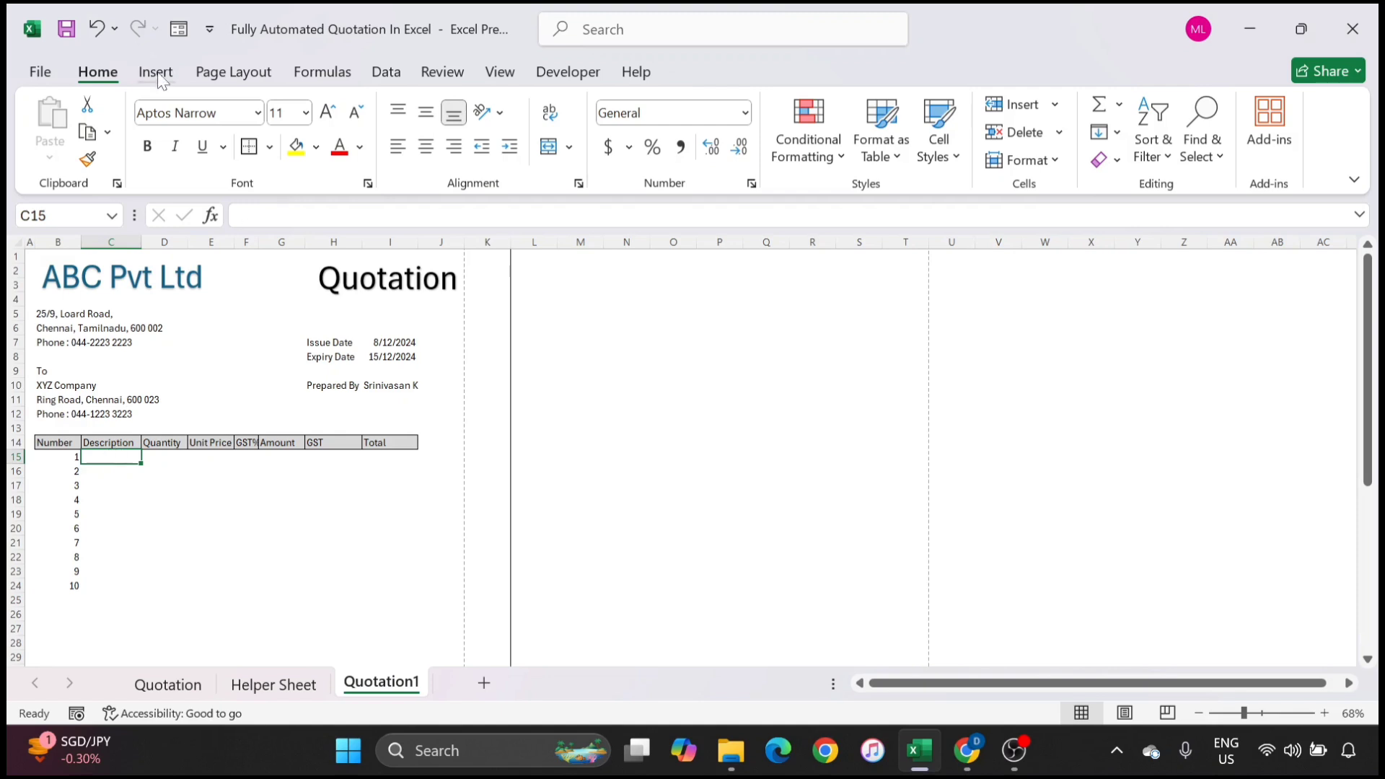
left_click(385, 72)
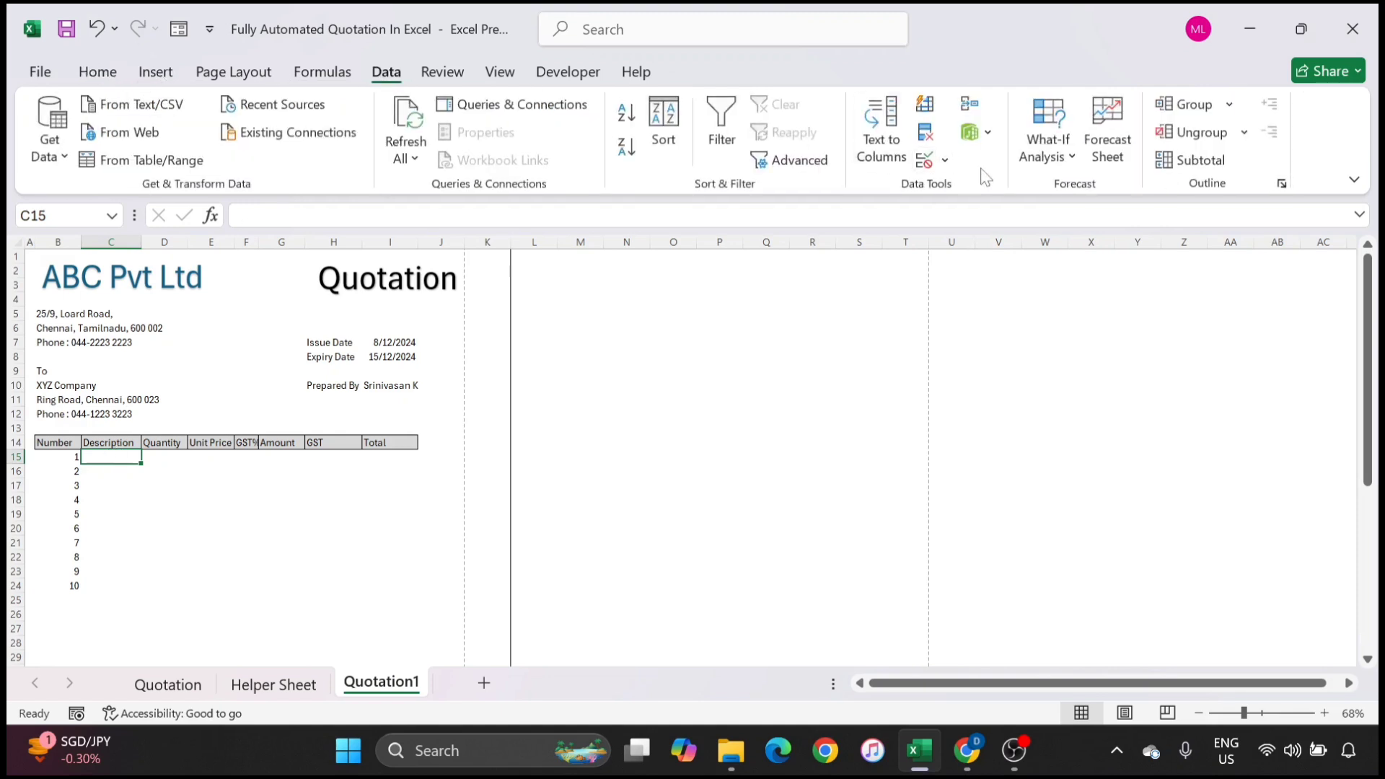
left_click(942, 160)
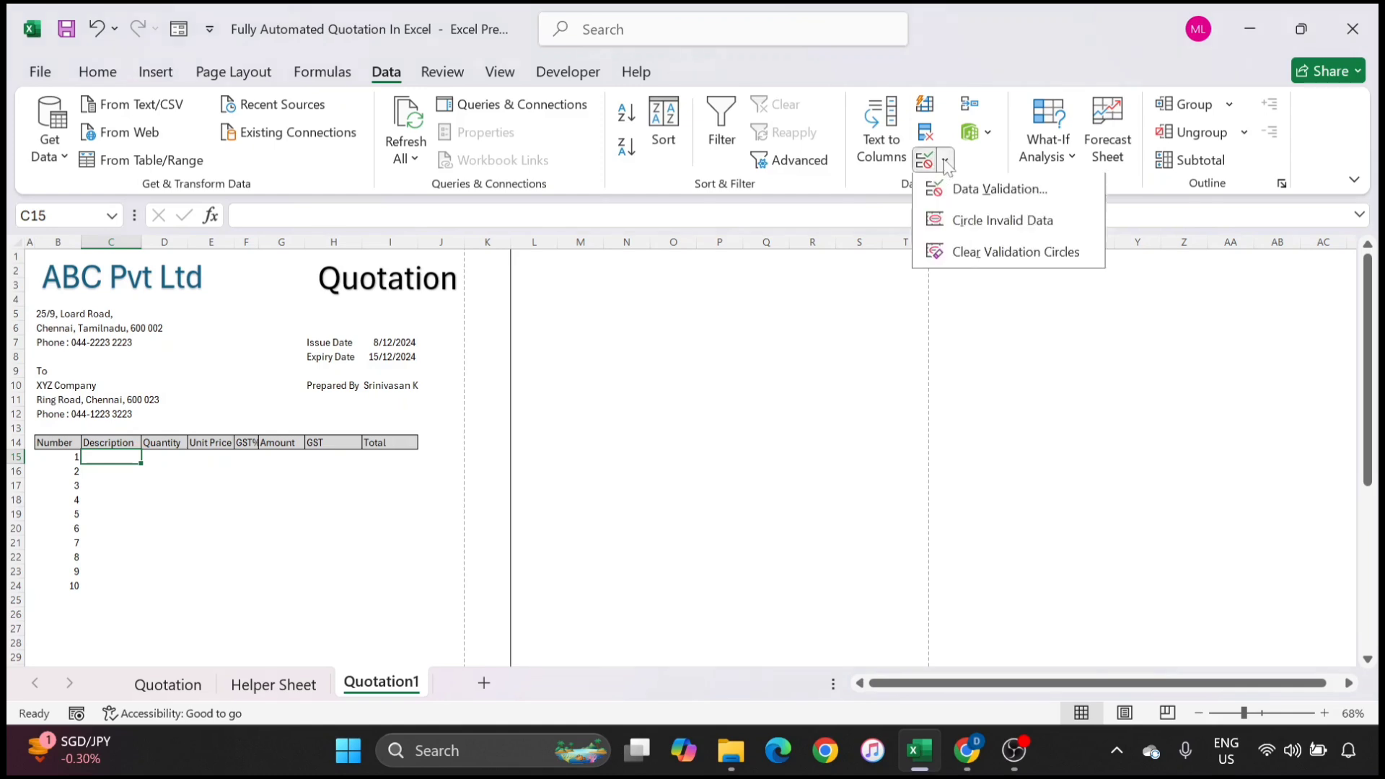
left_click(969, 192)
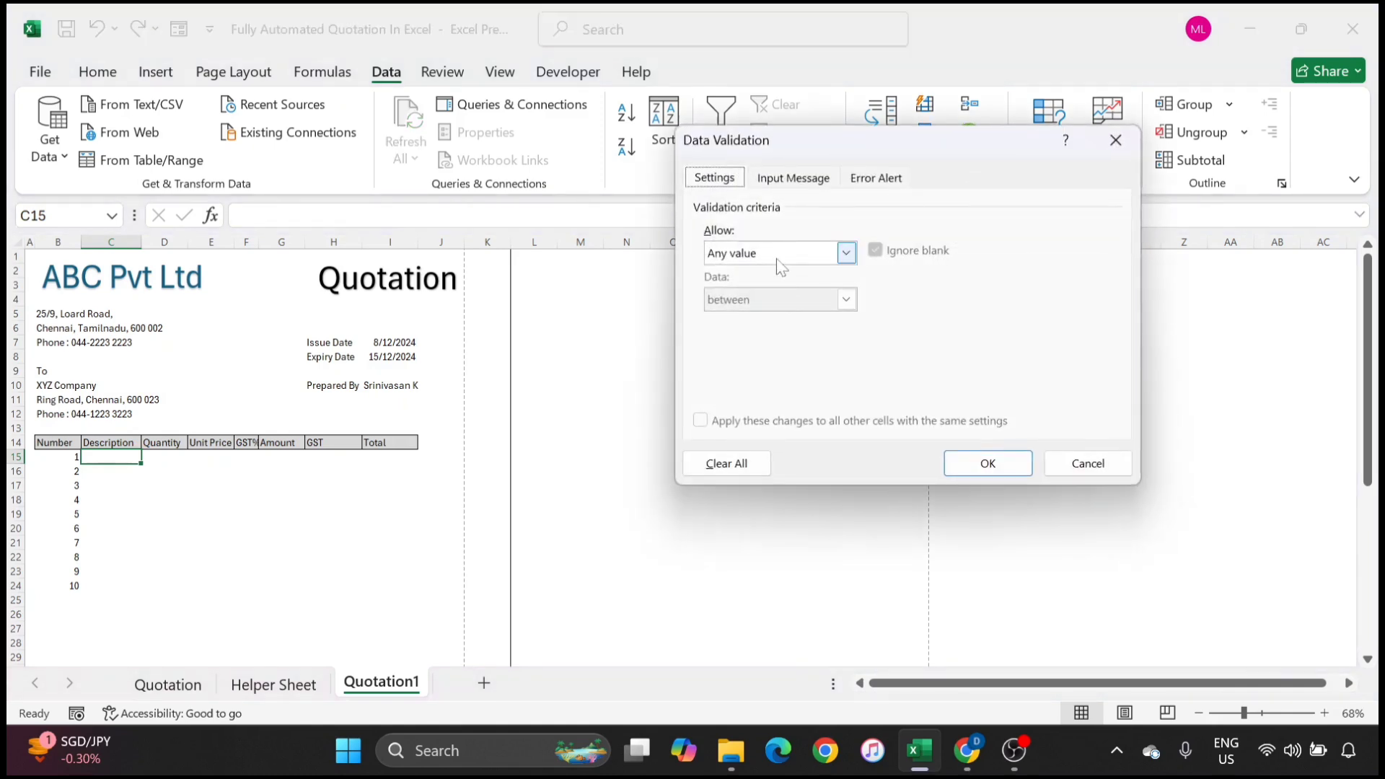
left_click(830, 251)
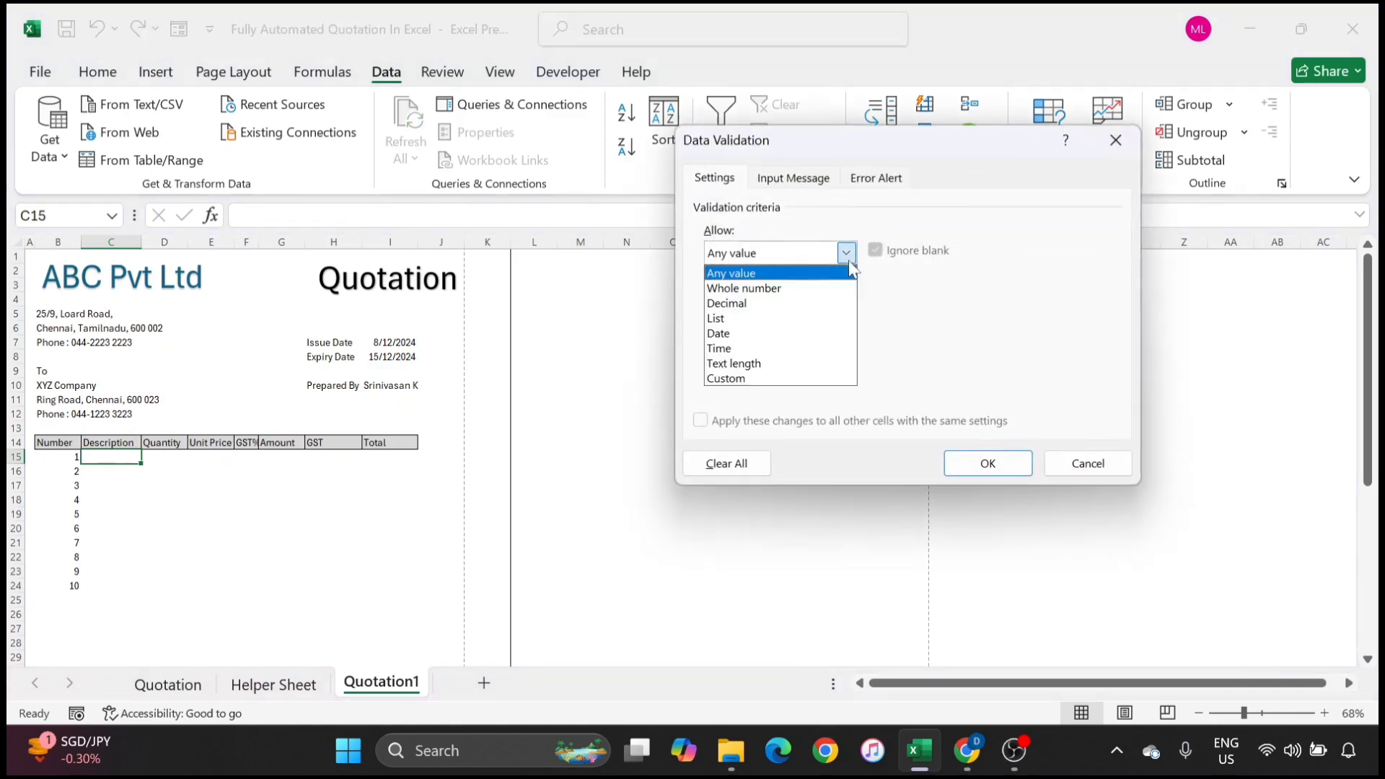
left_click(774, 327)
Step: Use the item descriptions in 'Helper Sheet'!$B$2:$B$21 as the validation list's source and apply it to C15
left_click(990, 344)
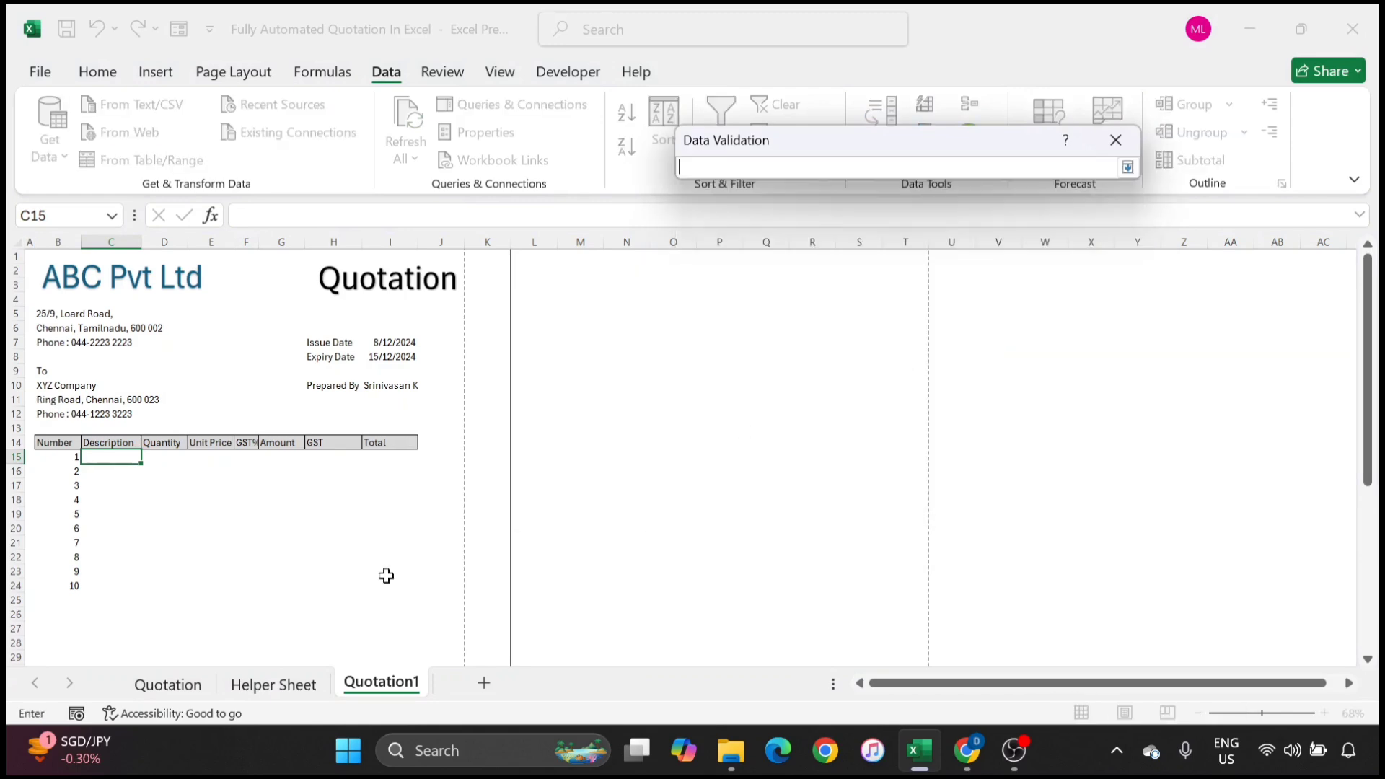
left_click(282, 692)
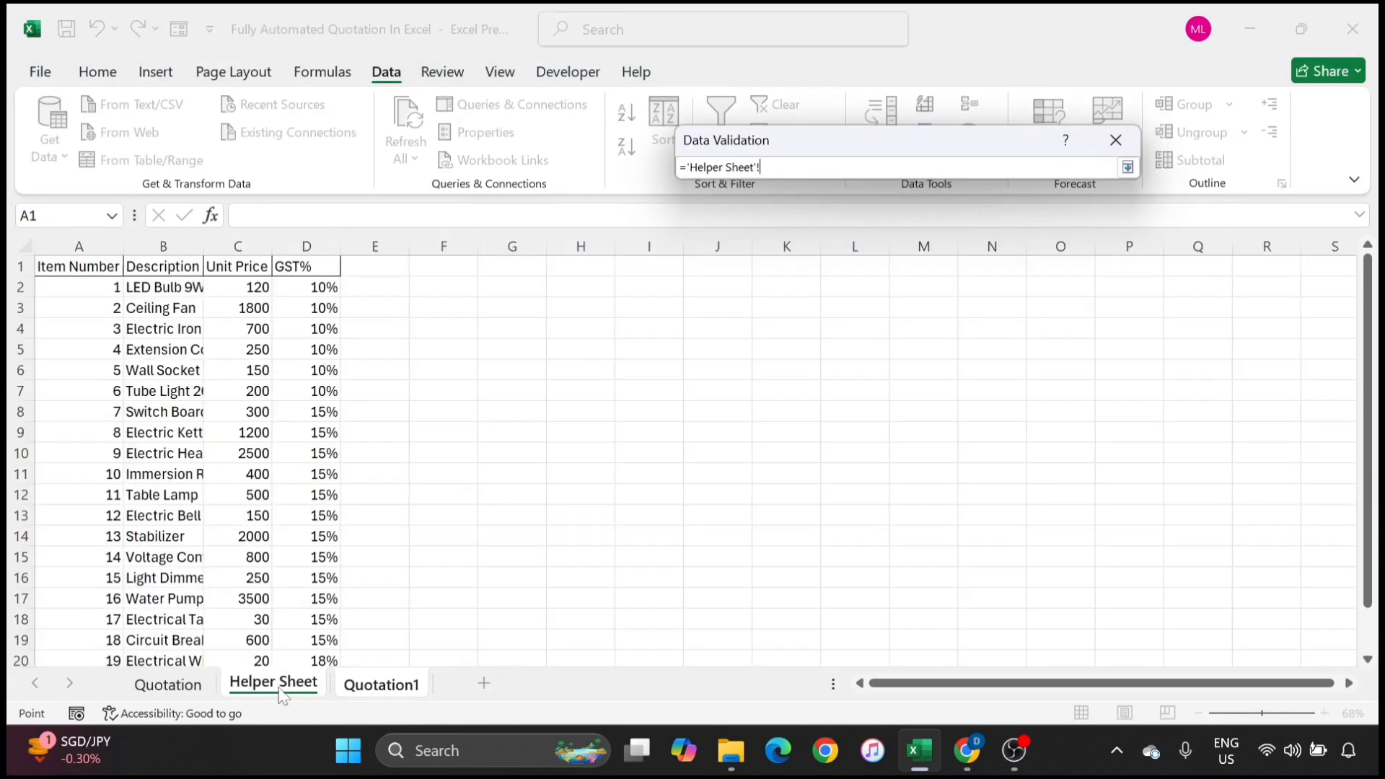
left_click(162, 290)
key("ctrl+shift+Down")
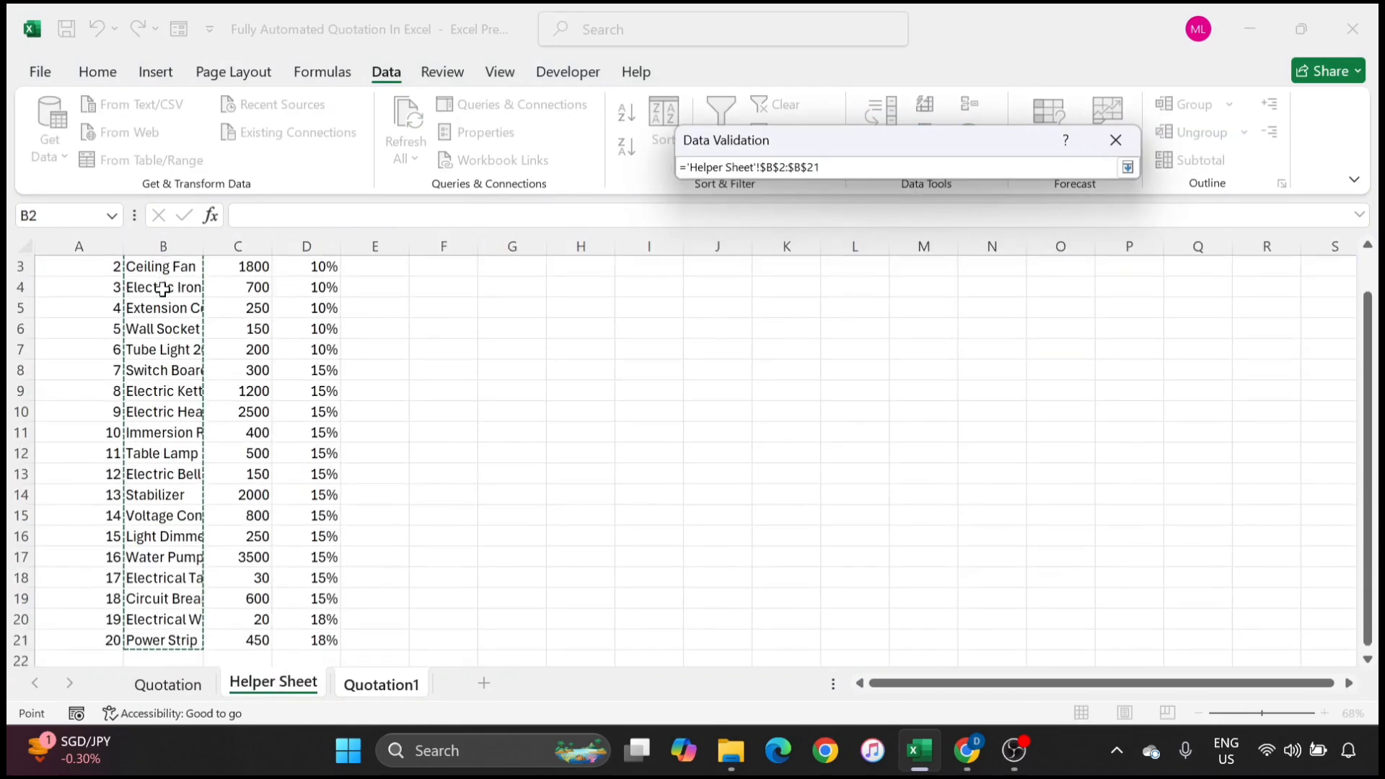
key("Return")
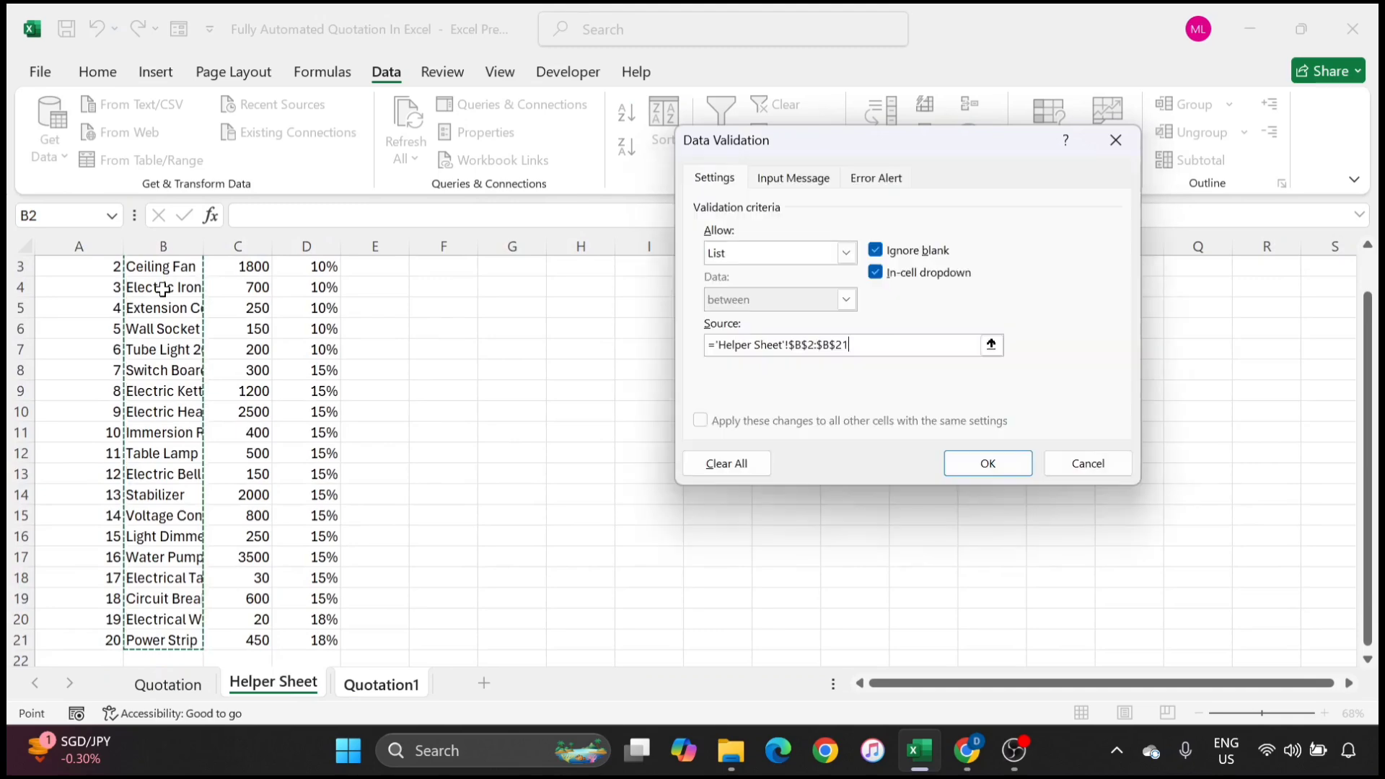
scroll(205, 581, "down", 3)
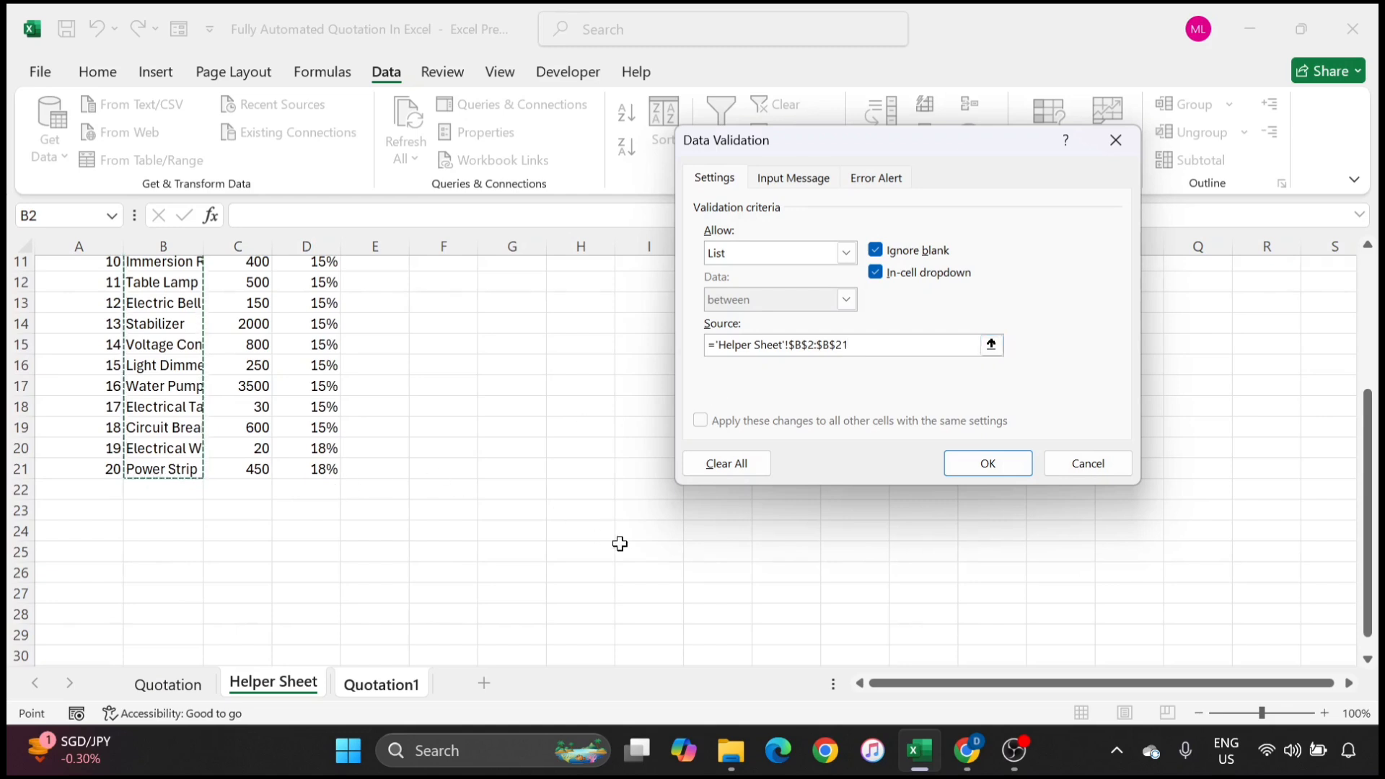
left_click(987, 465)
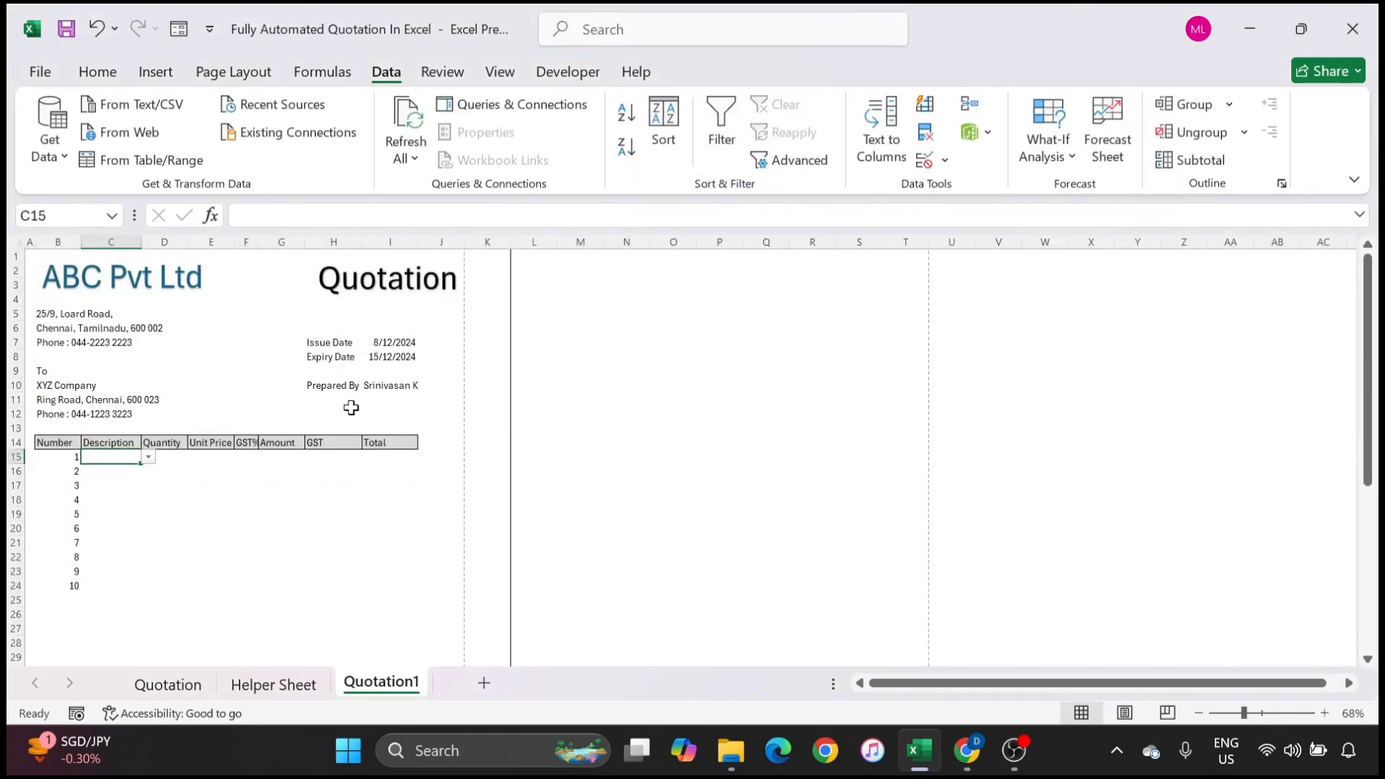
Step: Check the list of items offered by the drop-down in C15
left_click(149, 458)
left_click(149, 459)
left_click(148, 459)
left_click(149, 458)
left_click(345, 486)
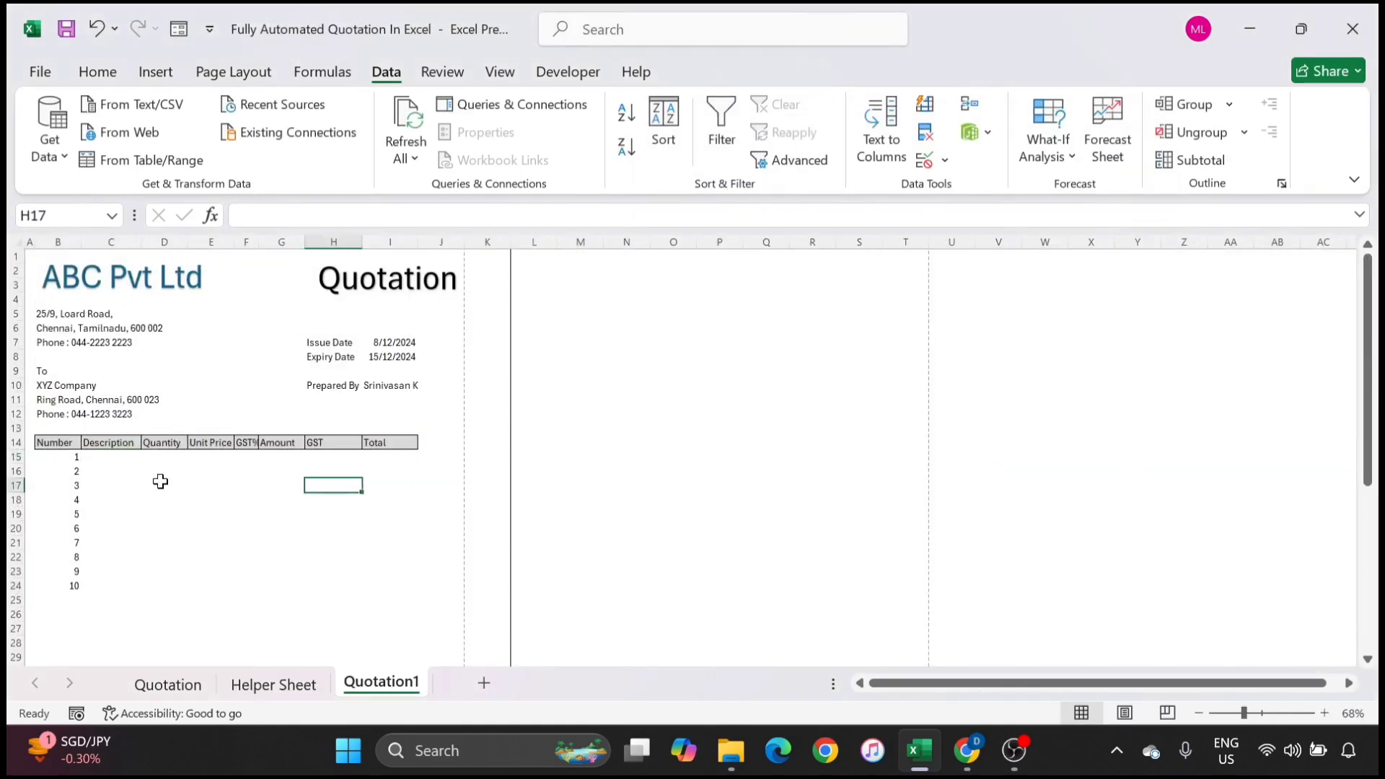
Step: Copy the item drop-down from C15 to the remaining Description cells, C16:C24
left_click(111, 464)
left_click(103, 457)
key("ctrl+c")
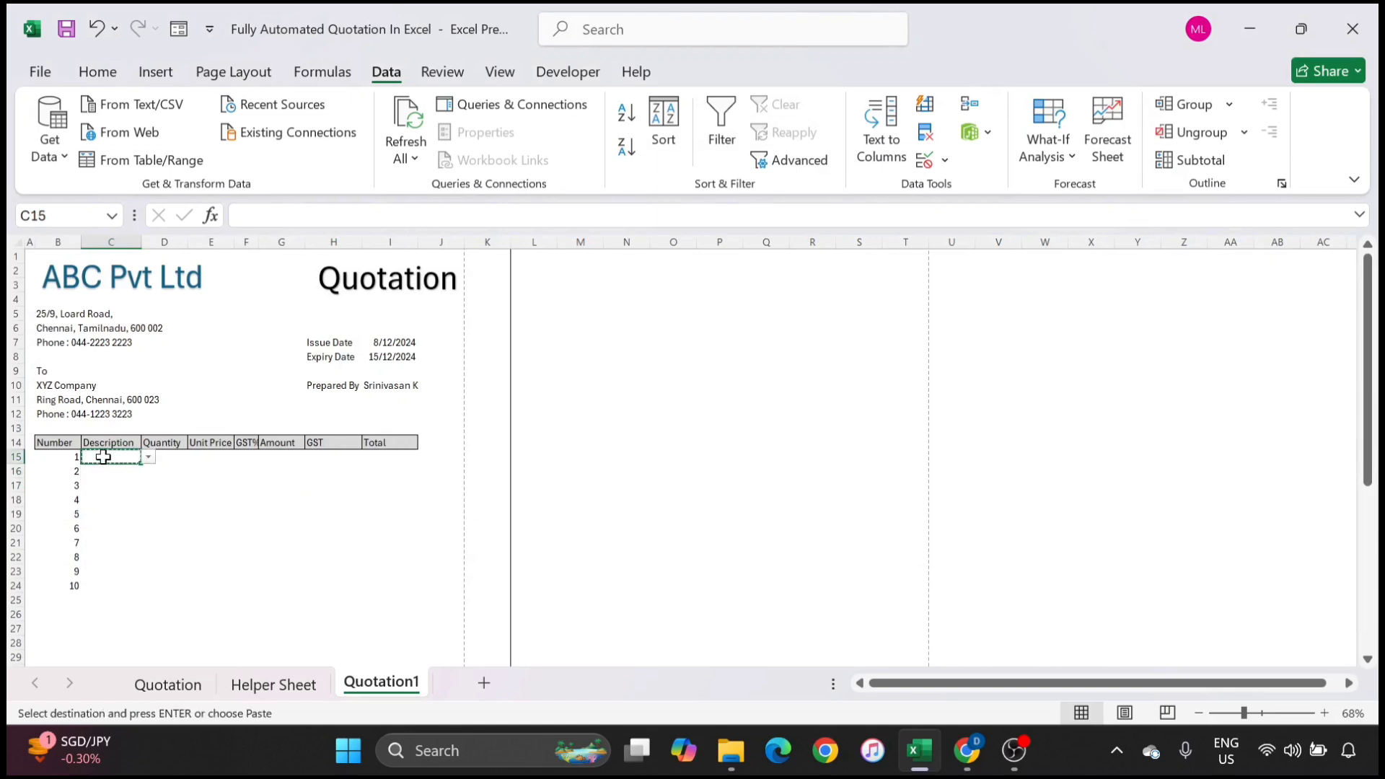
left_click_drag(105, 469, 109, 588)
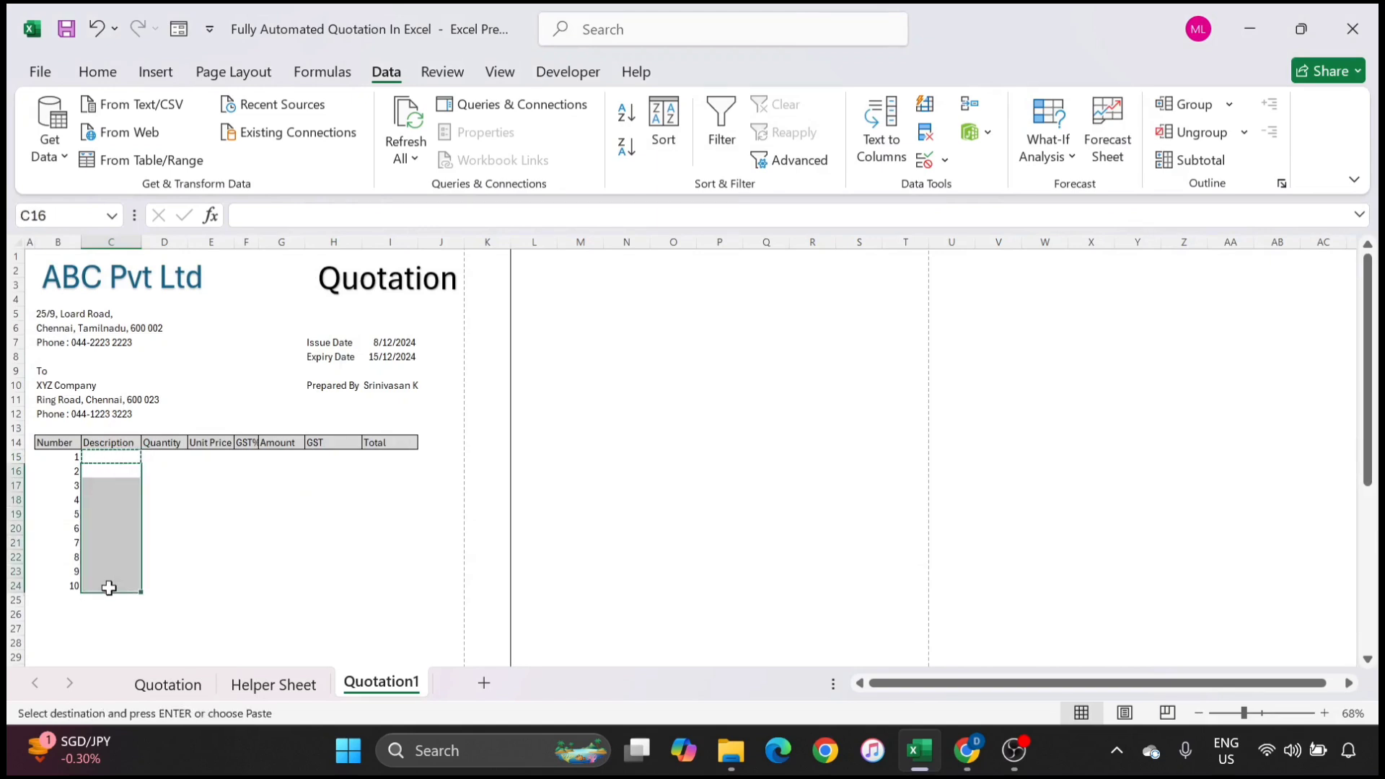
key("ctrl+v")
left_click(116, 512)
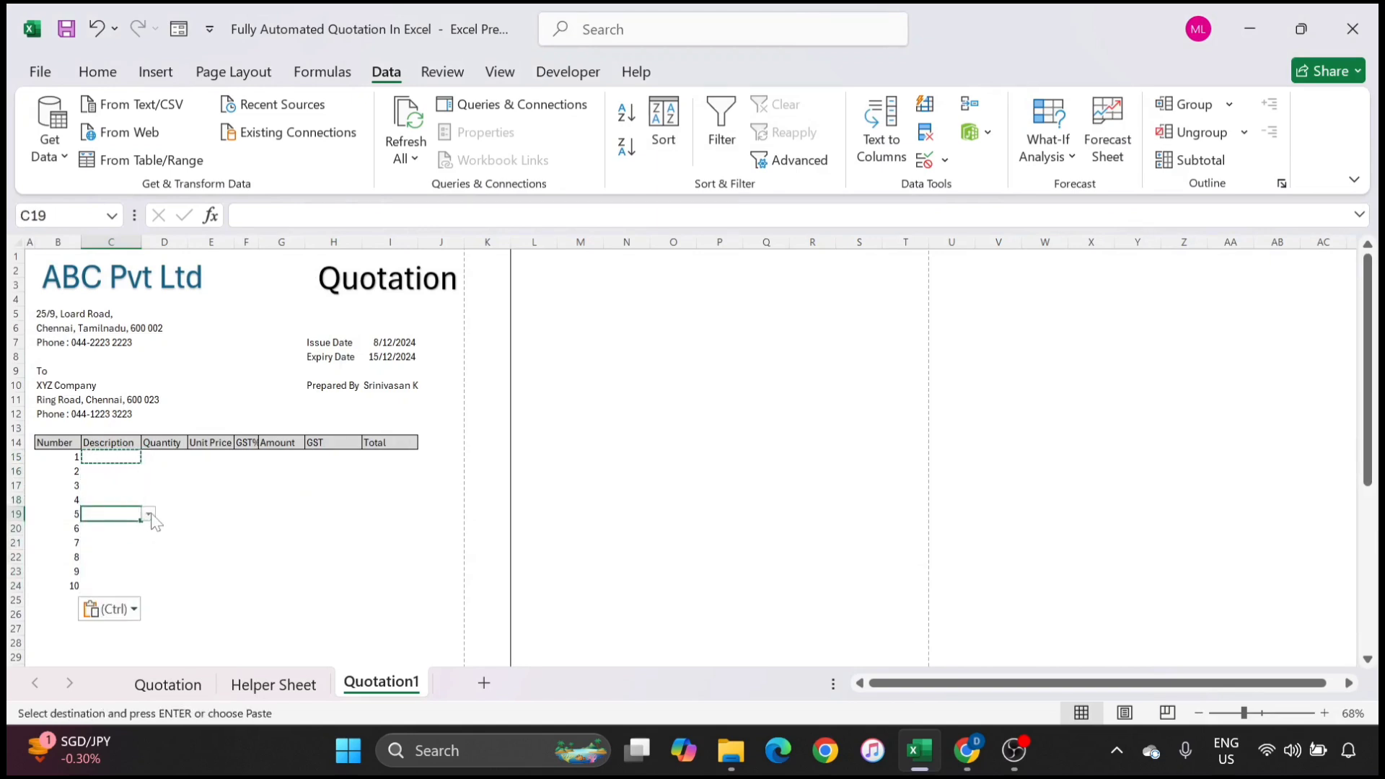
left_click(149, 515)
left_click(117, 548)
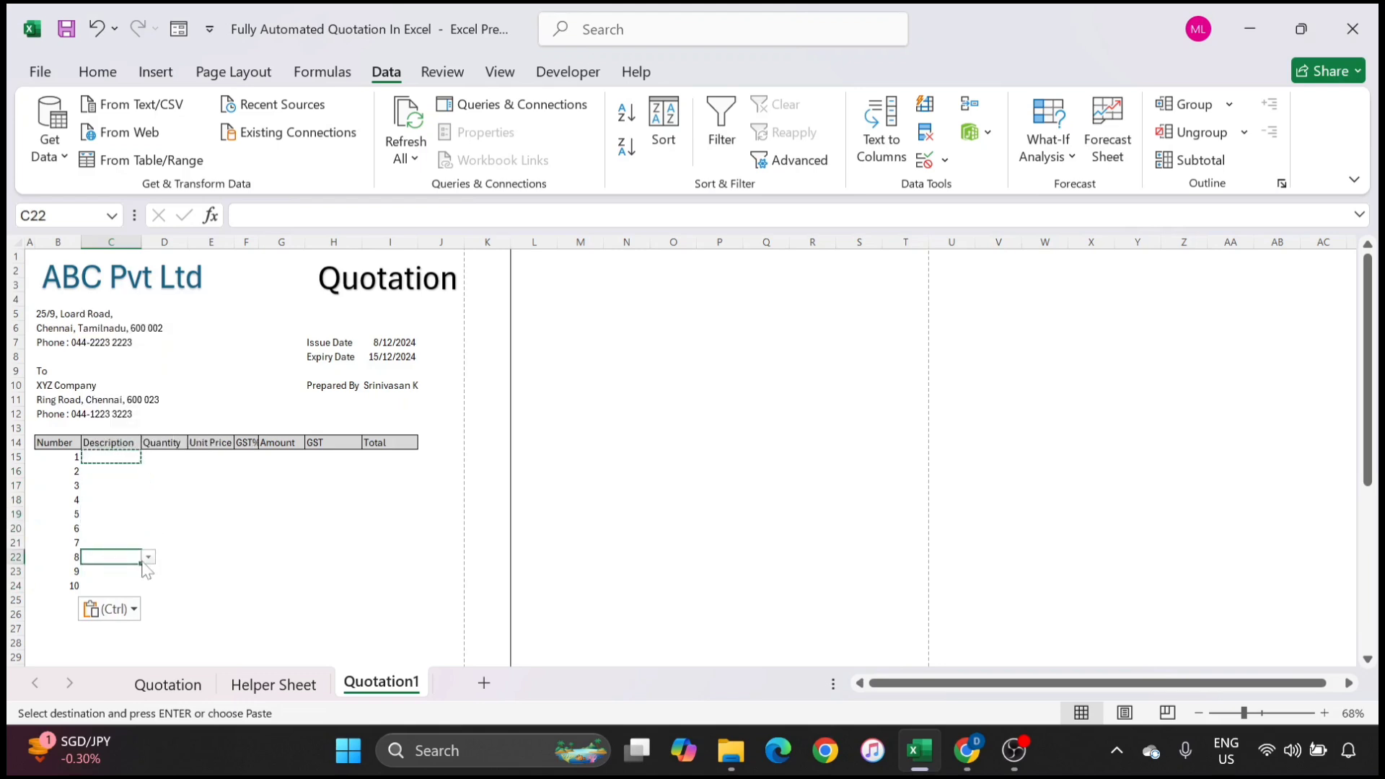
left_click(159, 453)
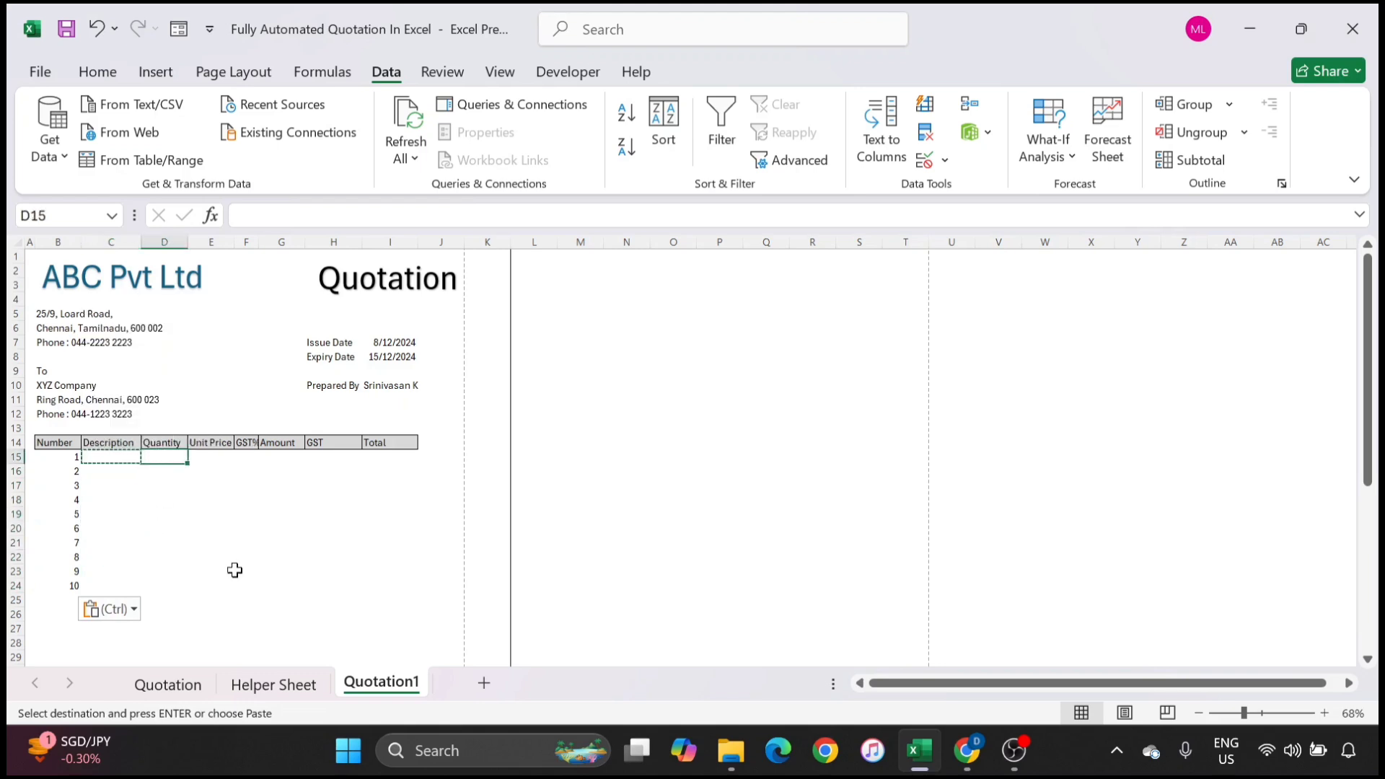
left_click(246, 691)
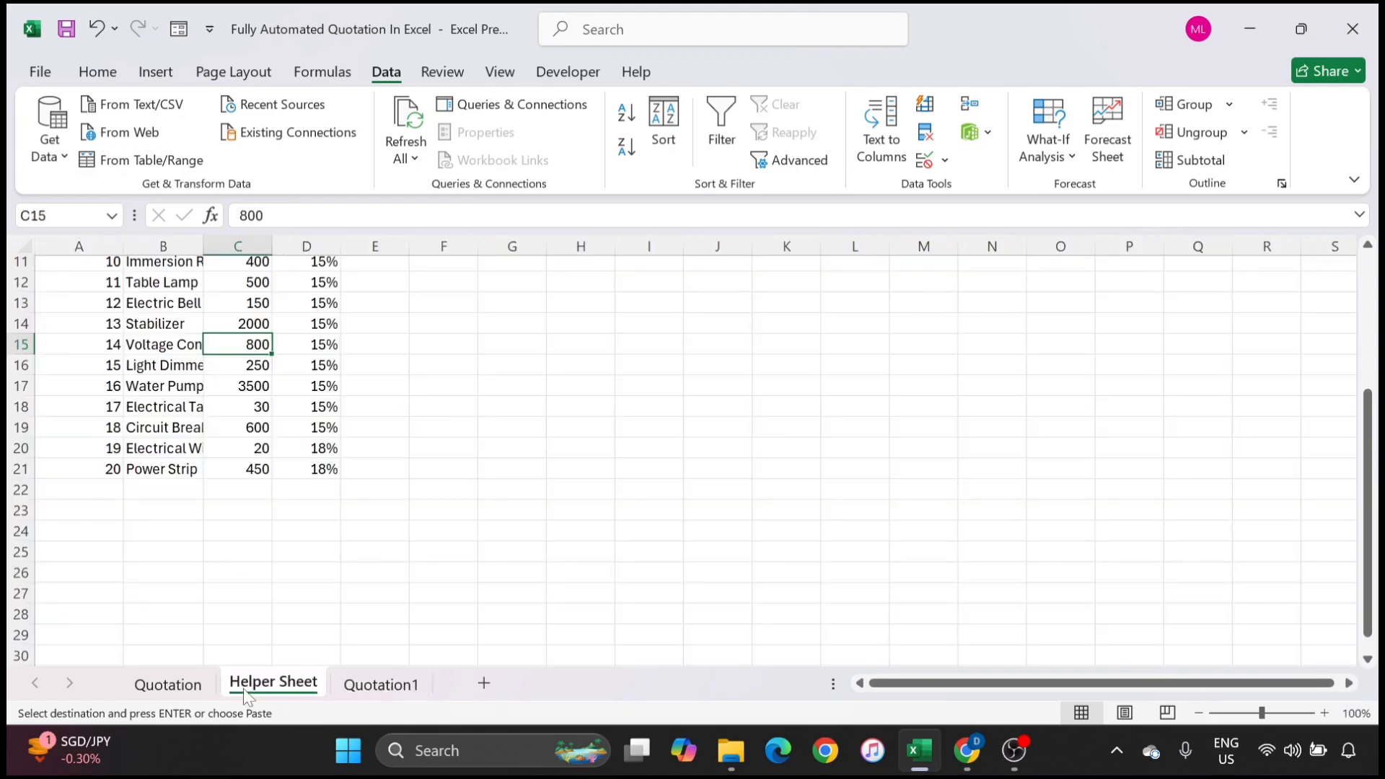
left_click(380, 684)
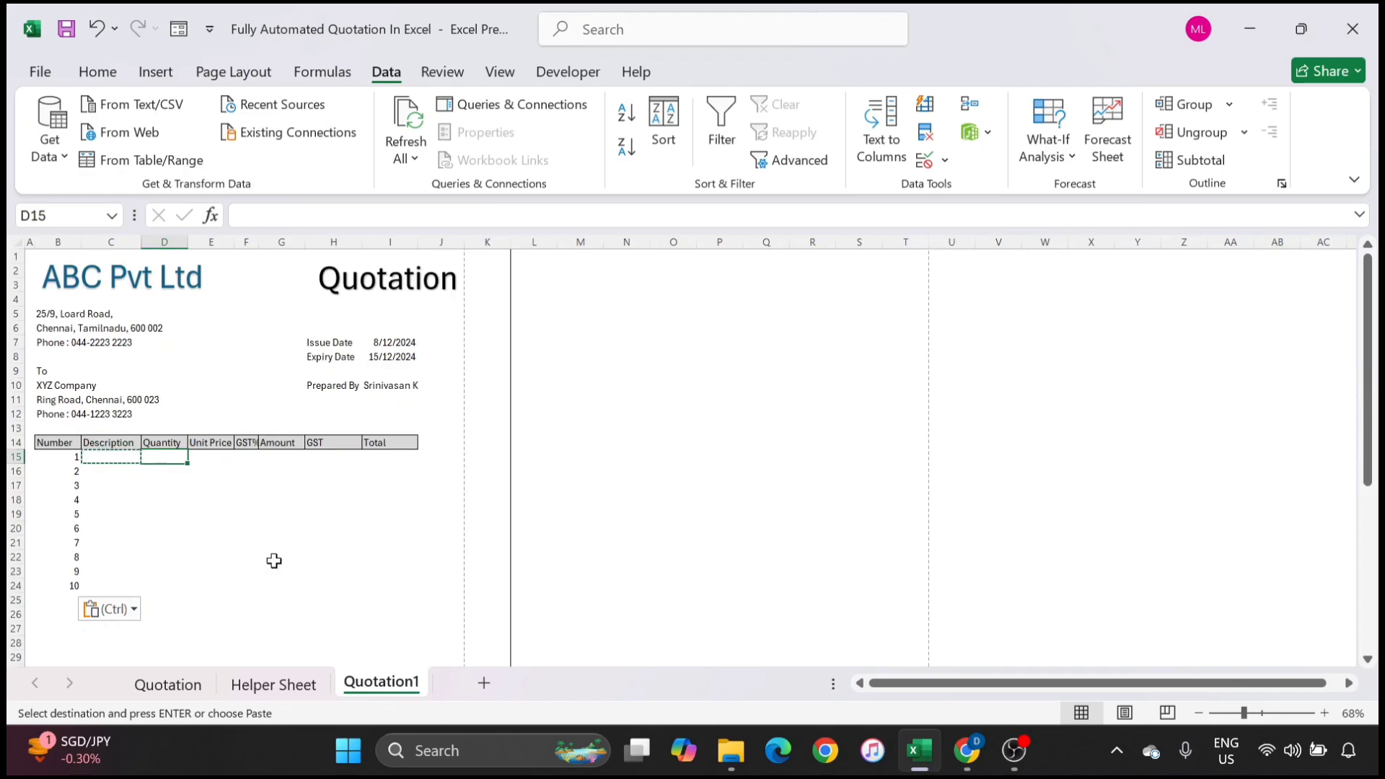
left_click(220, 462)
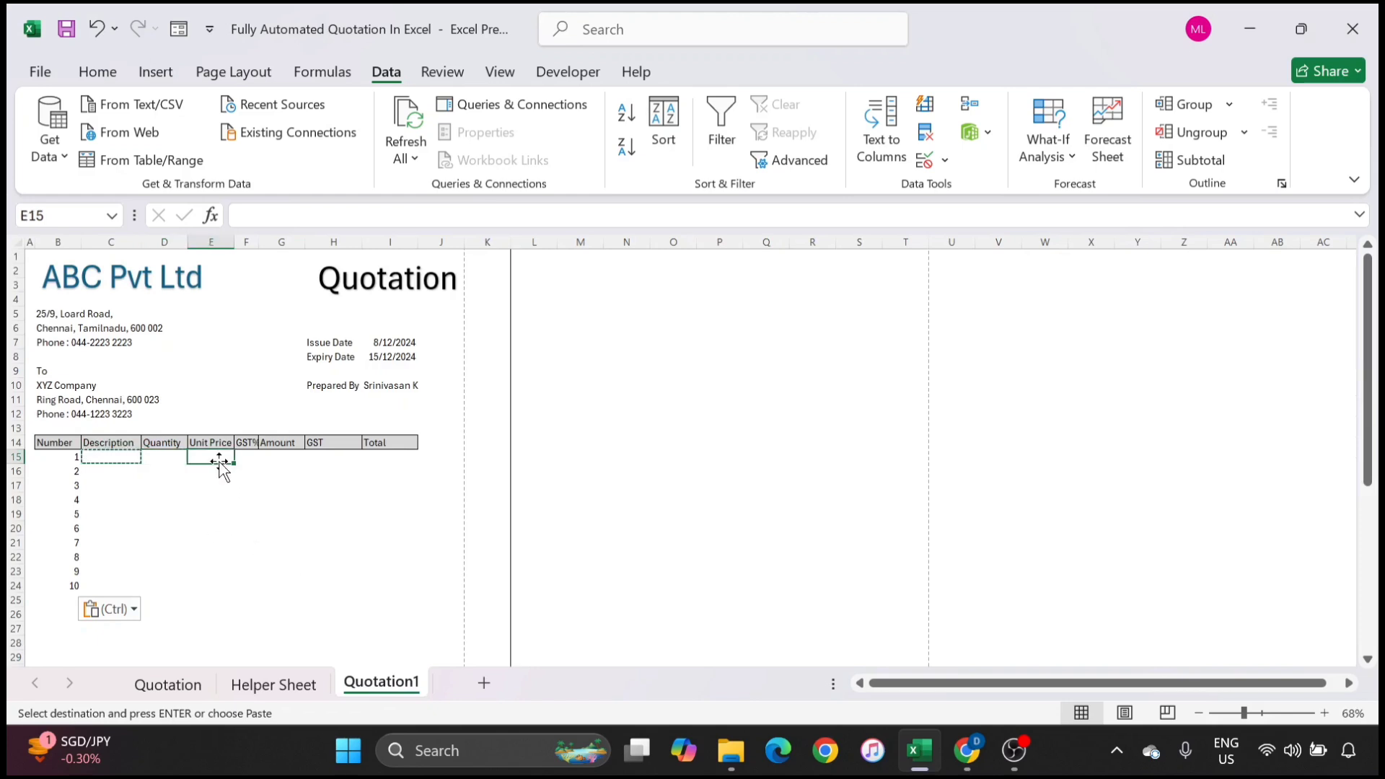
Step: Adjust the widths of columns F and G to fit the GST% and Amount headers
left_click(398, 456)
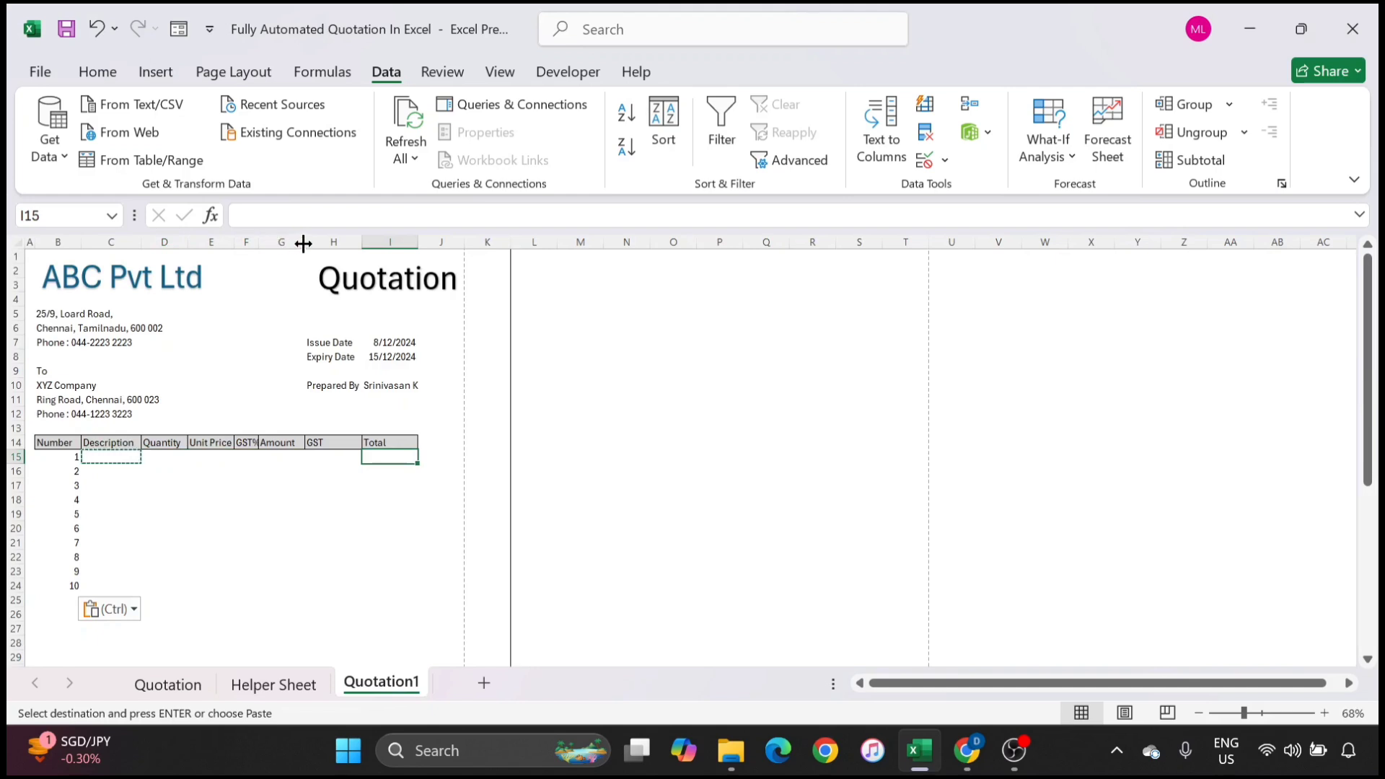
left_click_drag(302, 244, 263, 241)
left_click(191, 459)
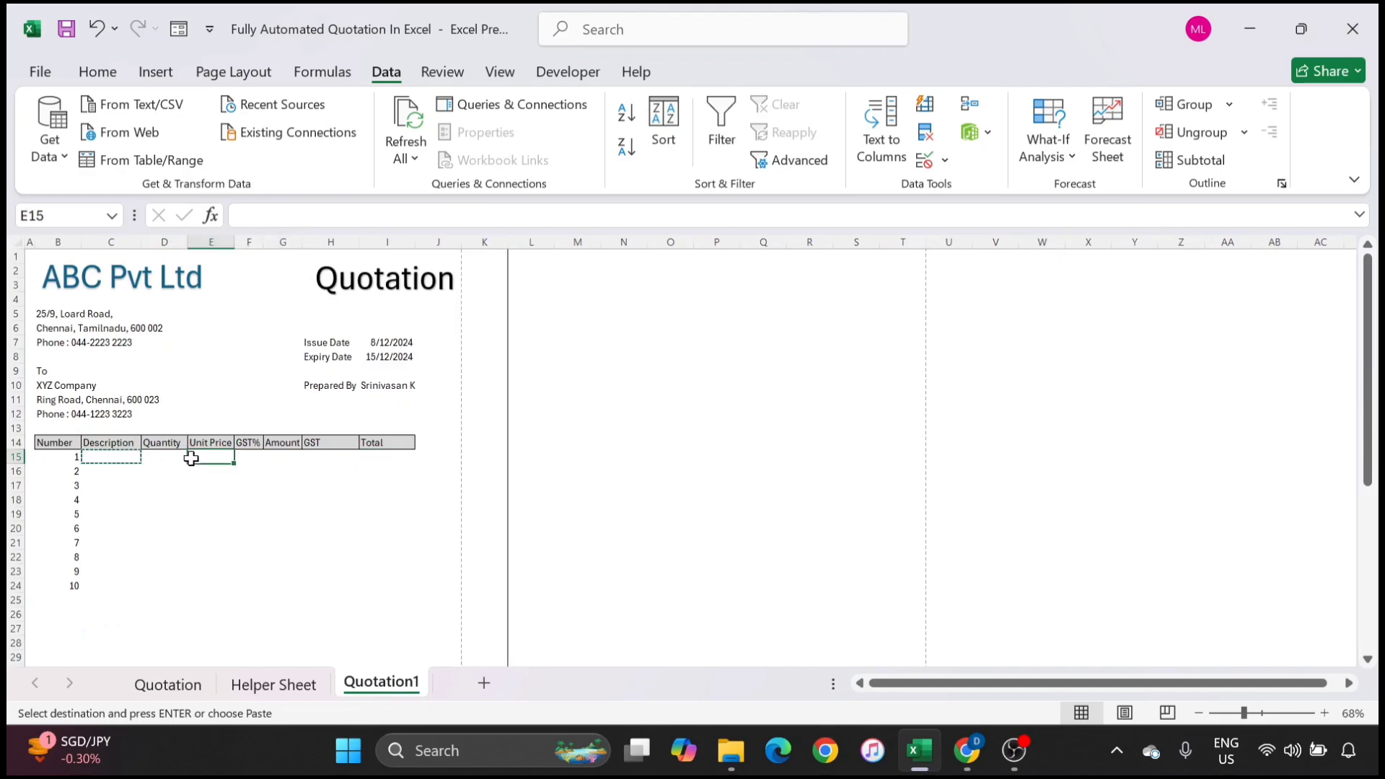
Step: Choose Ceiling Fan from the drop-down in C15 as the first item's description
left_click(127, 460)
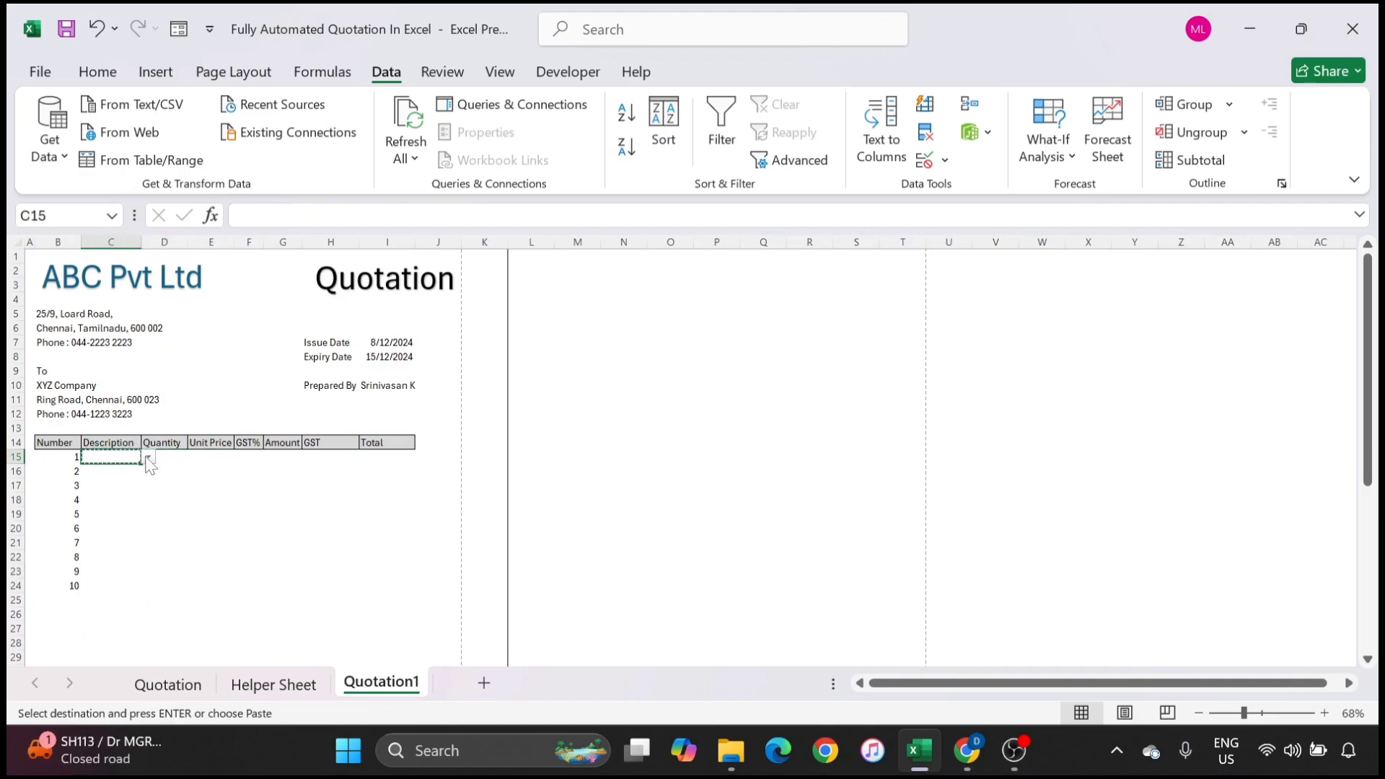
left_click(149, 459)
left_click(129, 485)
Step: Enter =VLOOKUP(C15,'Helper Sheet'!B:D,2,0) in E15 to look up the first item's unit price
left_click(208, 455)
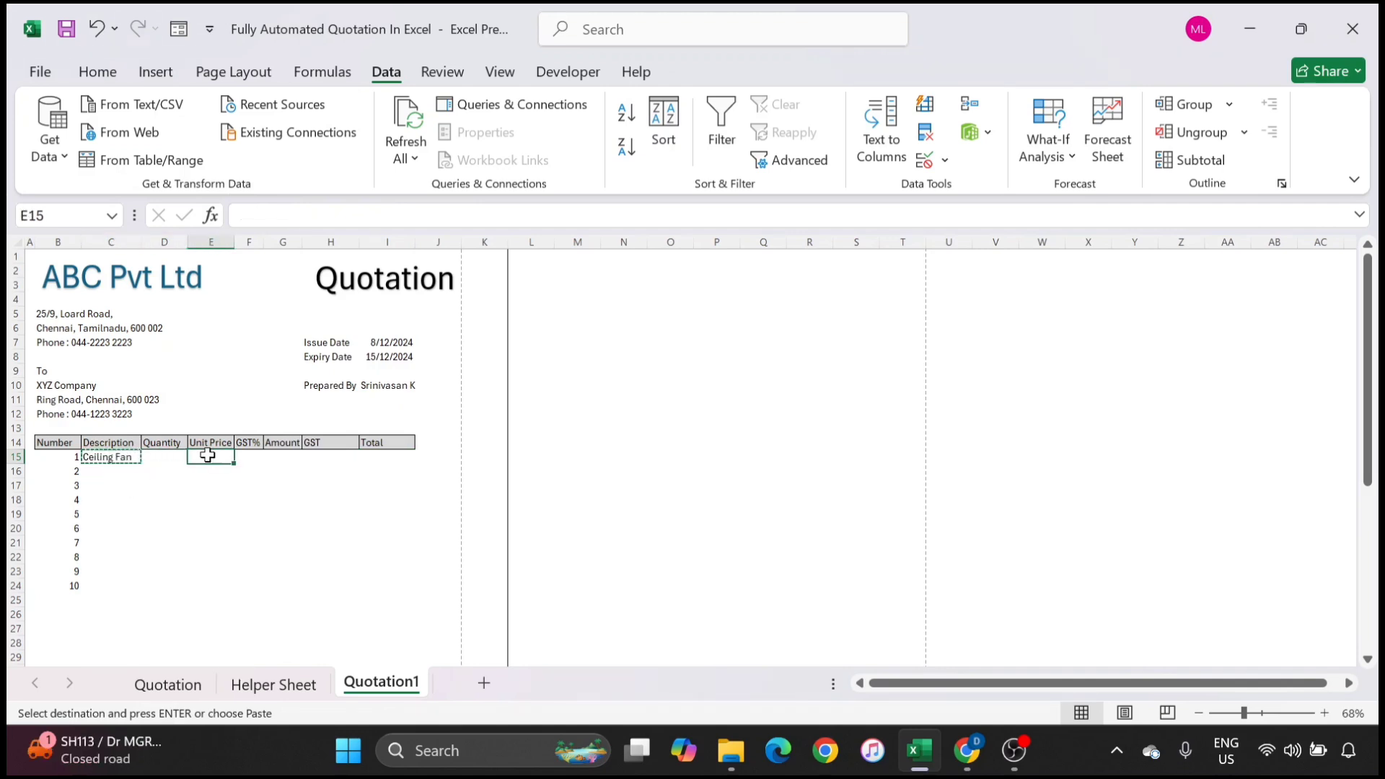
key("Escape")
type("=vl")
key("Tab")
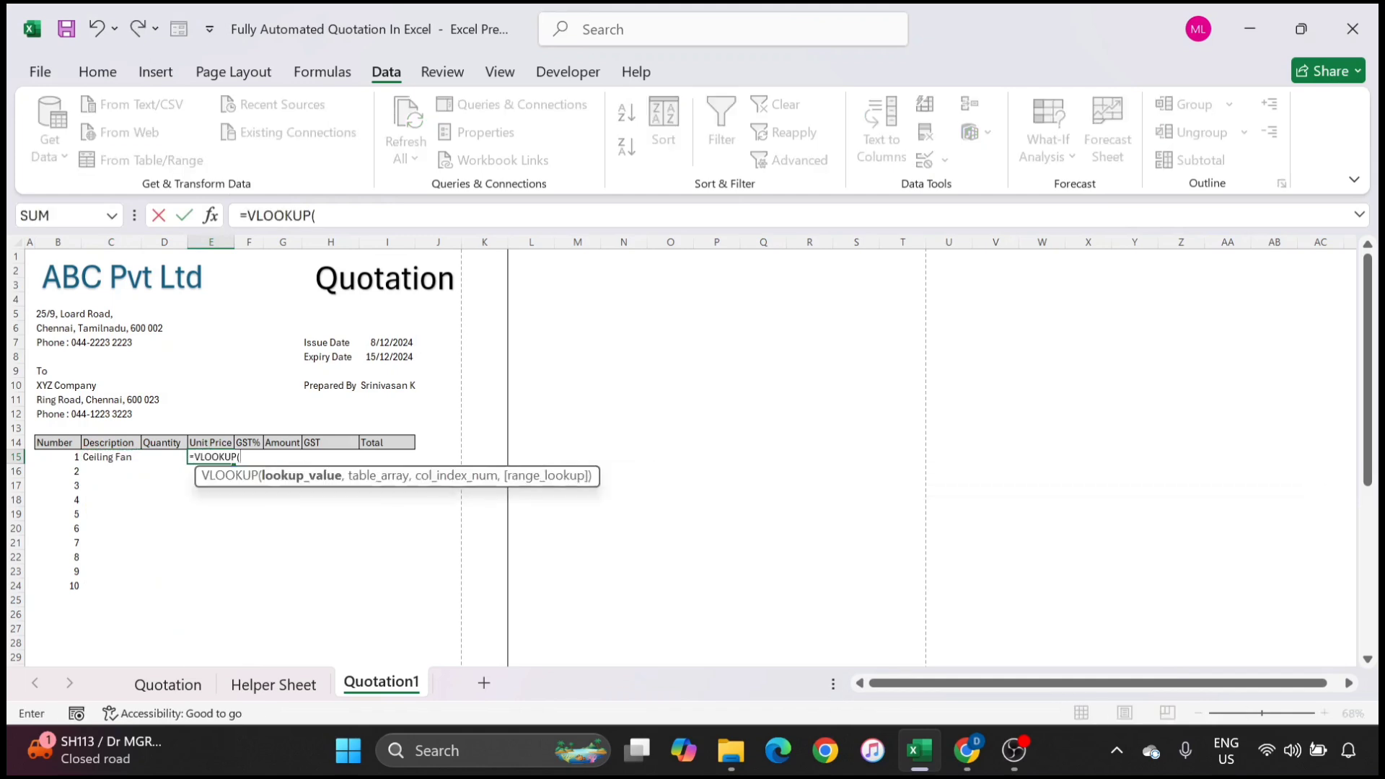
left_click(119, 459)
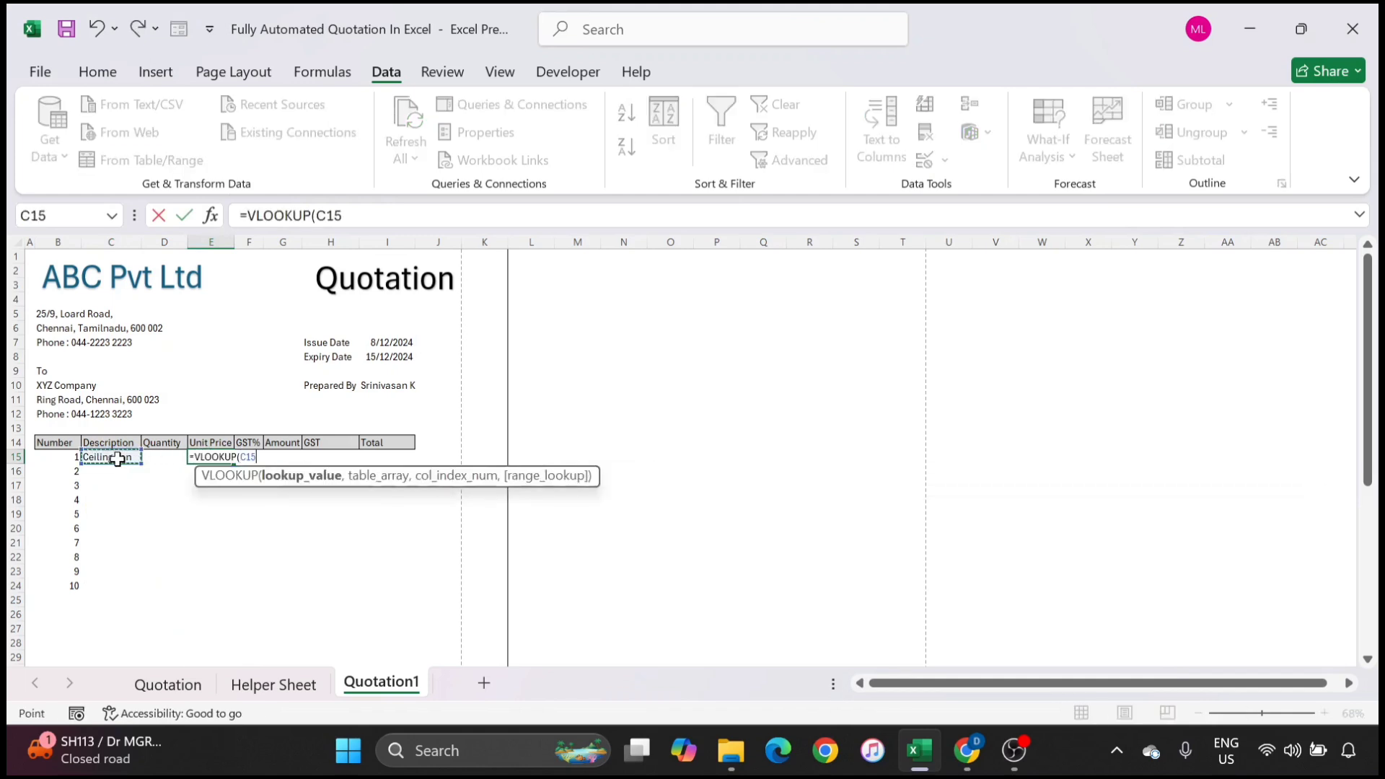
type(",")
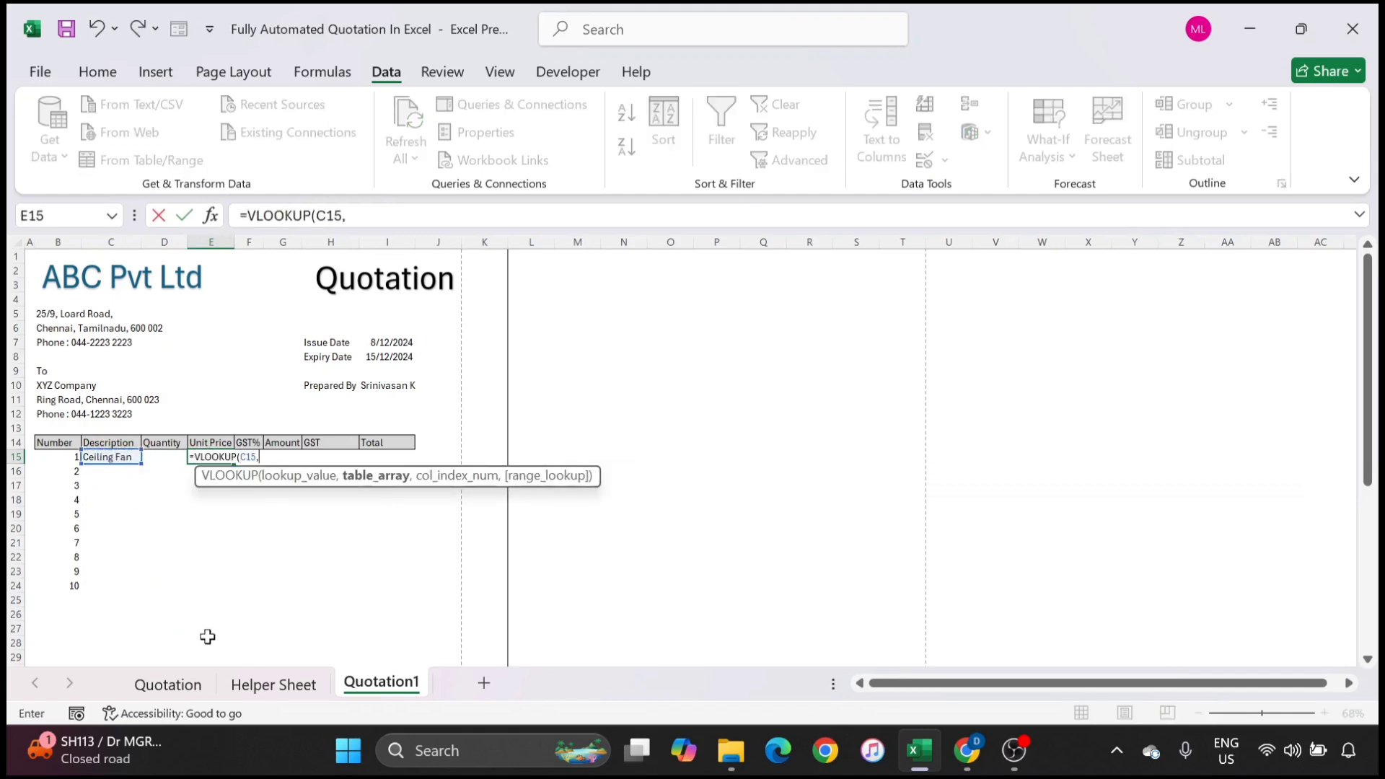
left_click(268, 692)
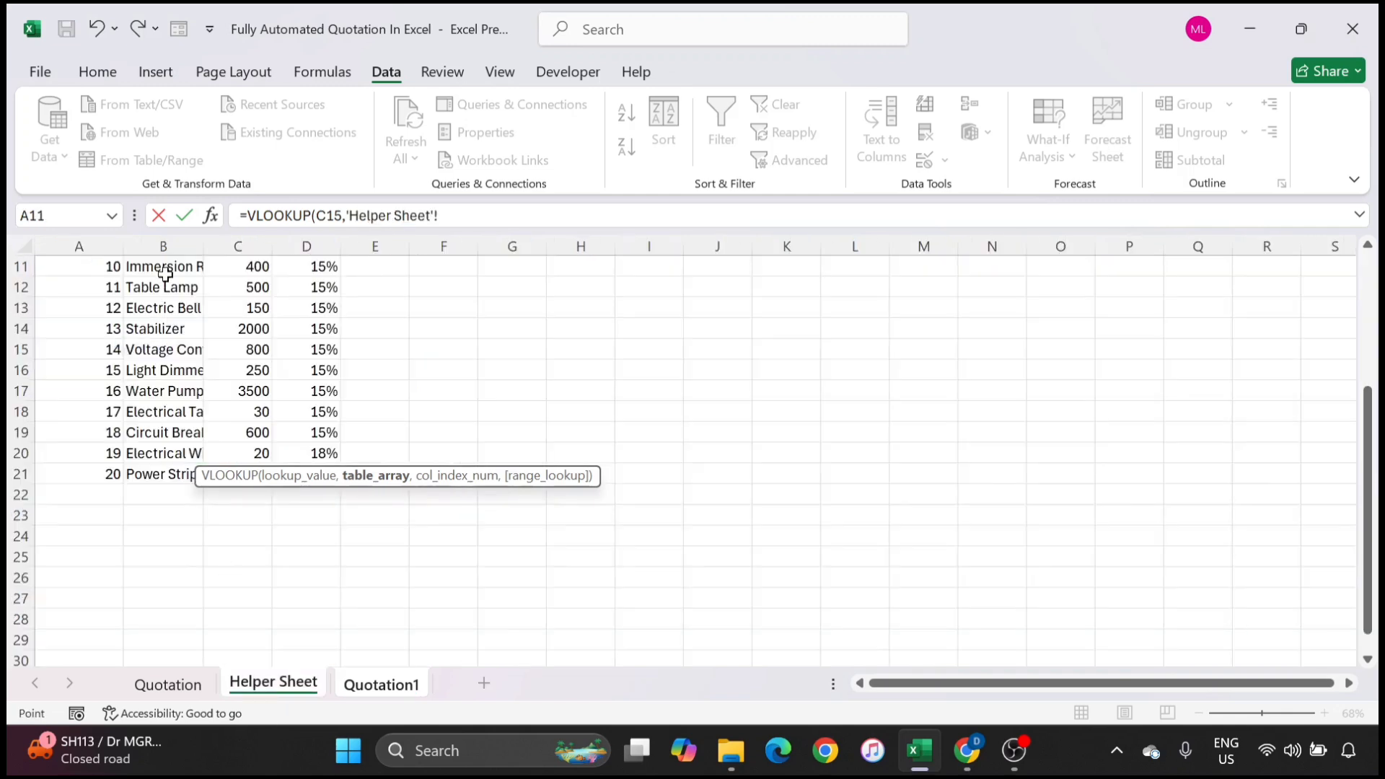
left_click_drag(163, 245, 306, 241)
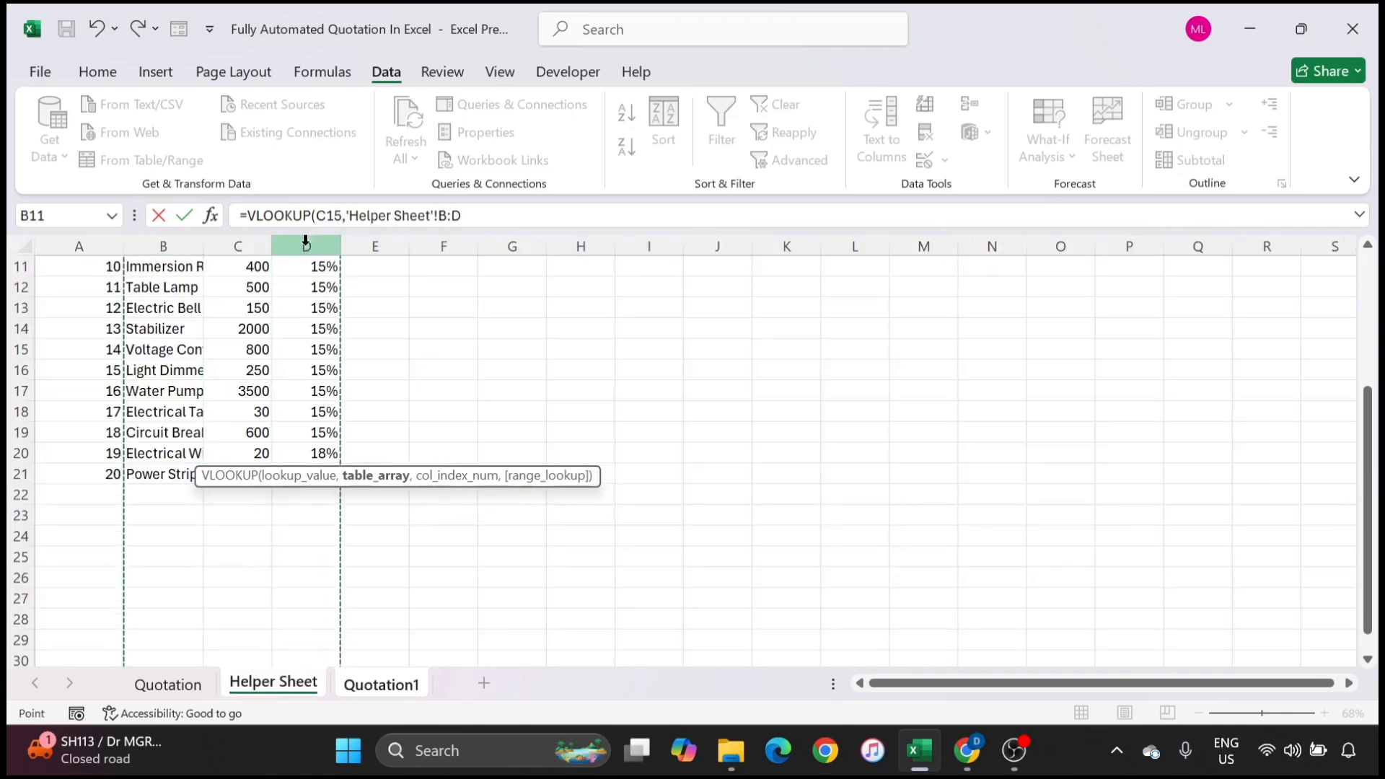
type(",")
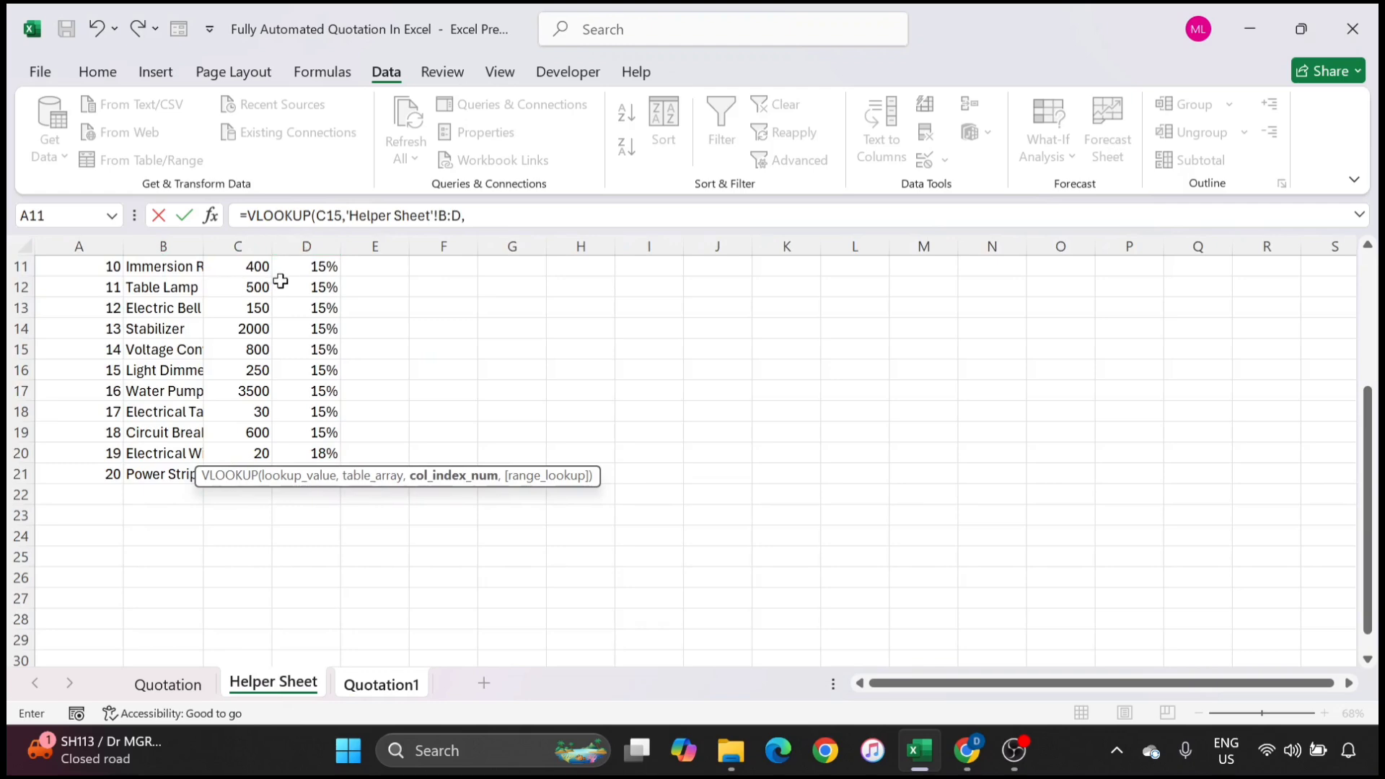
type("2,")
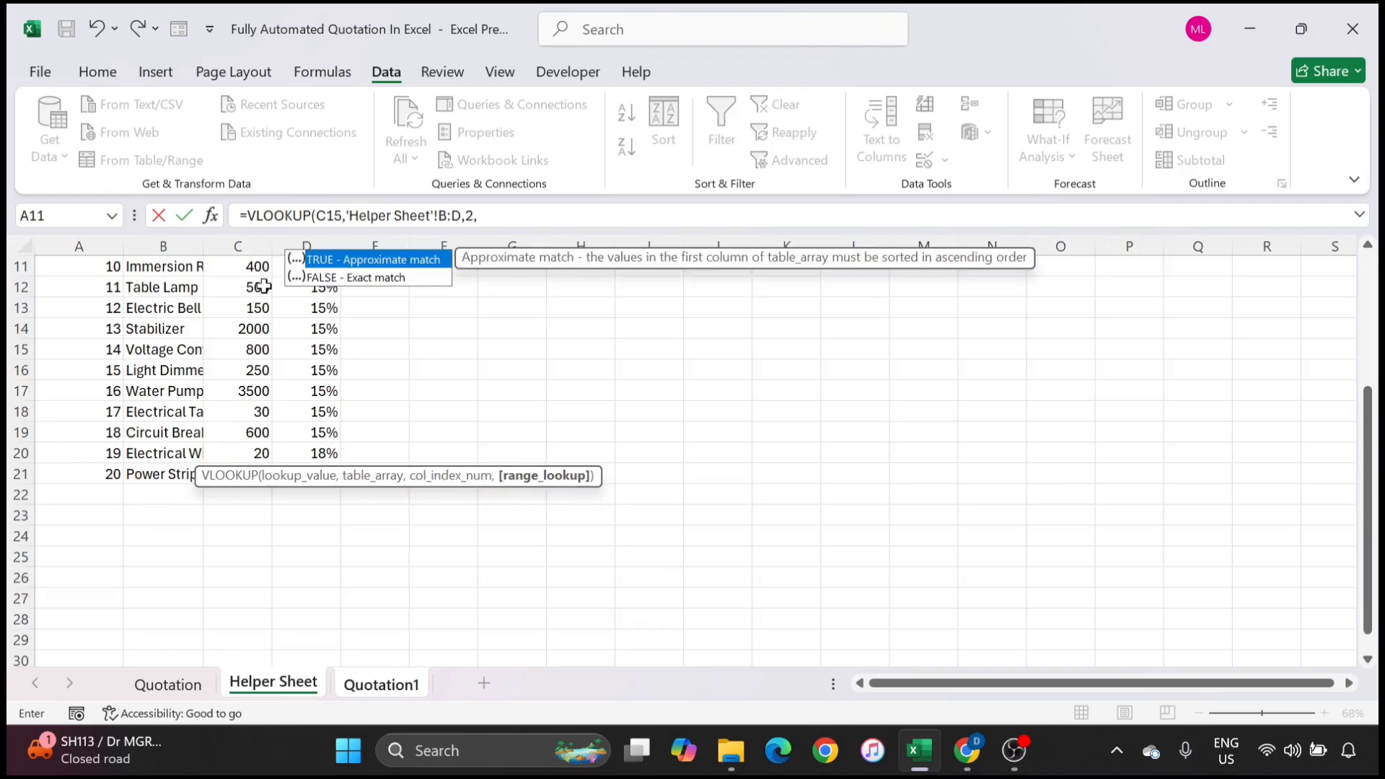
type("0)")
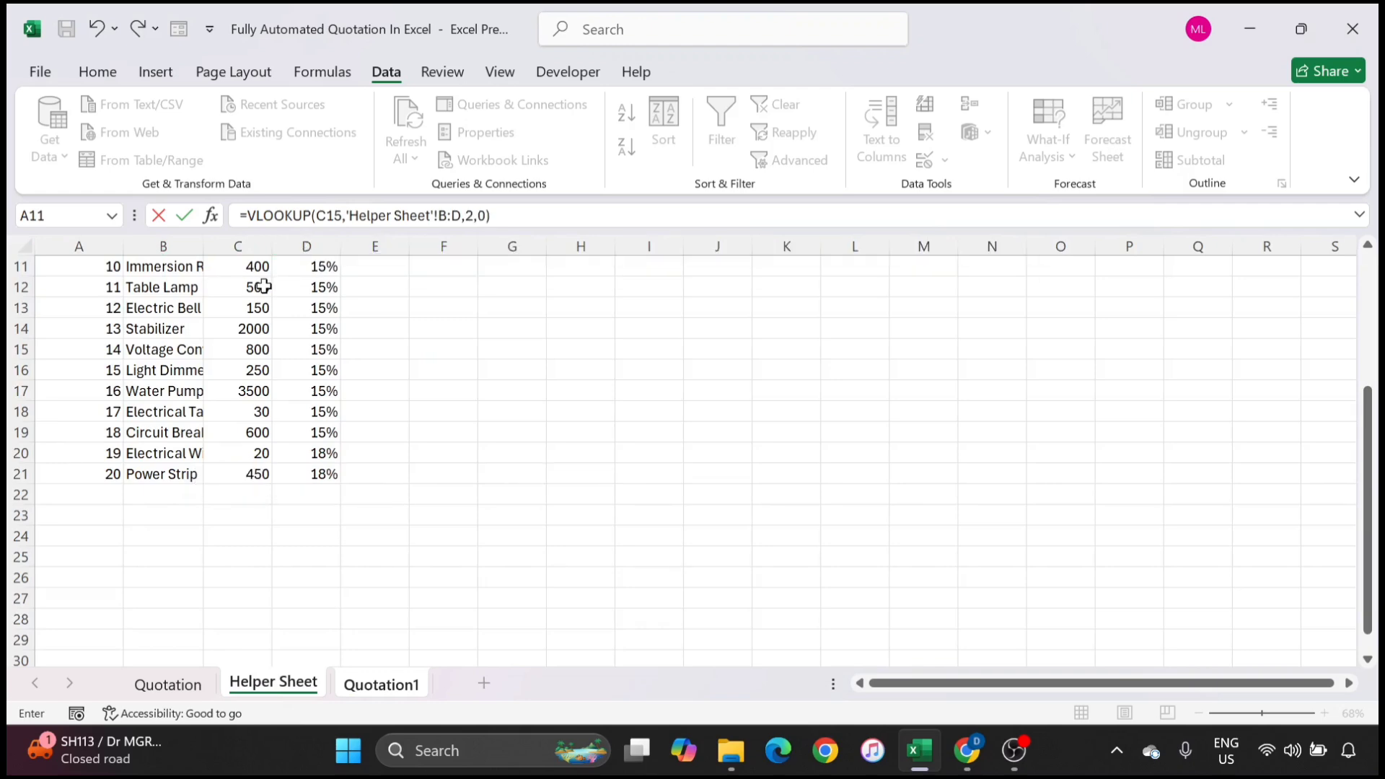
key("Return")
left_click(210, 456)
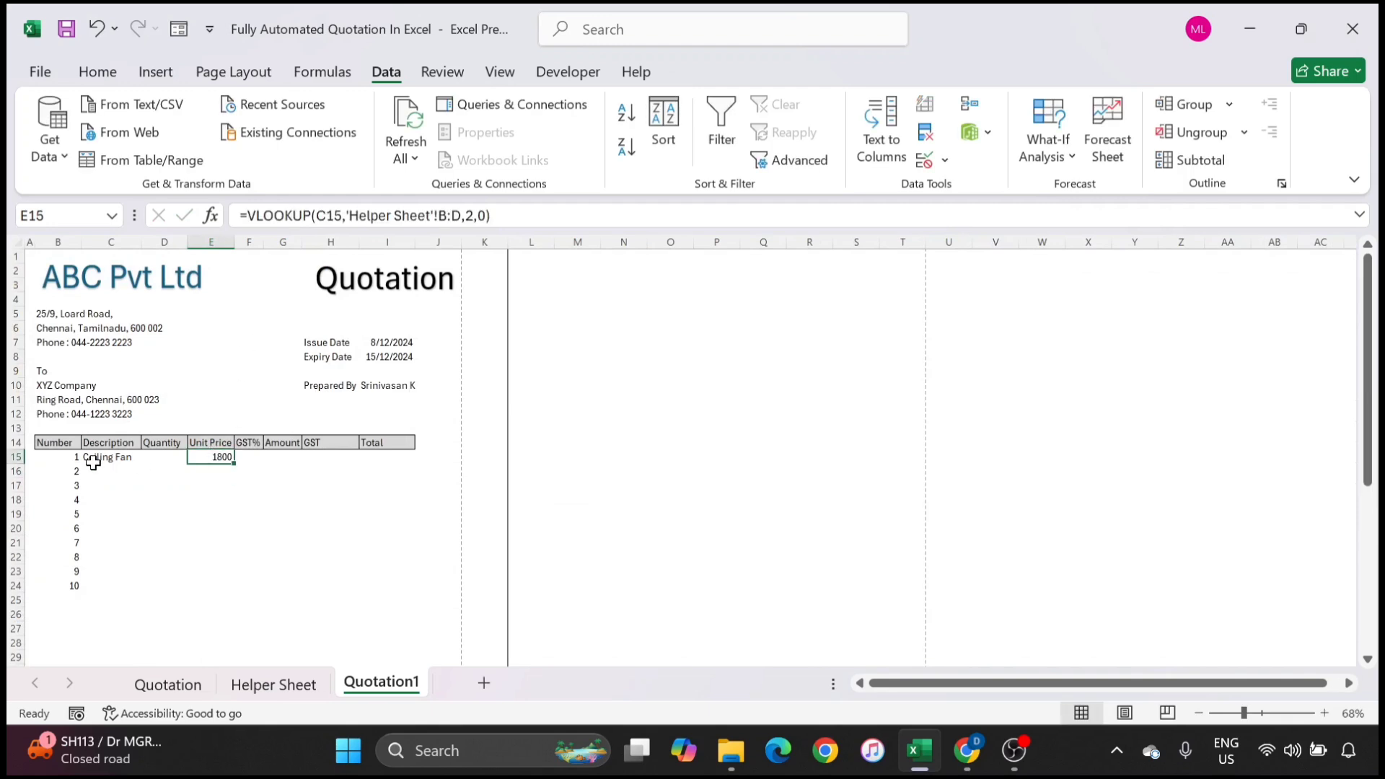
left_click(92, 458)
left_click(198, 461)
Step: Copy the text of the VLOOKUP formula in Unit Price cell E15 while keeping the formula in that cell
left_click(252, 461)
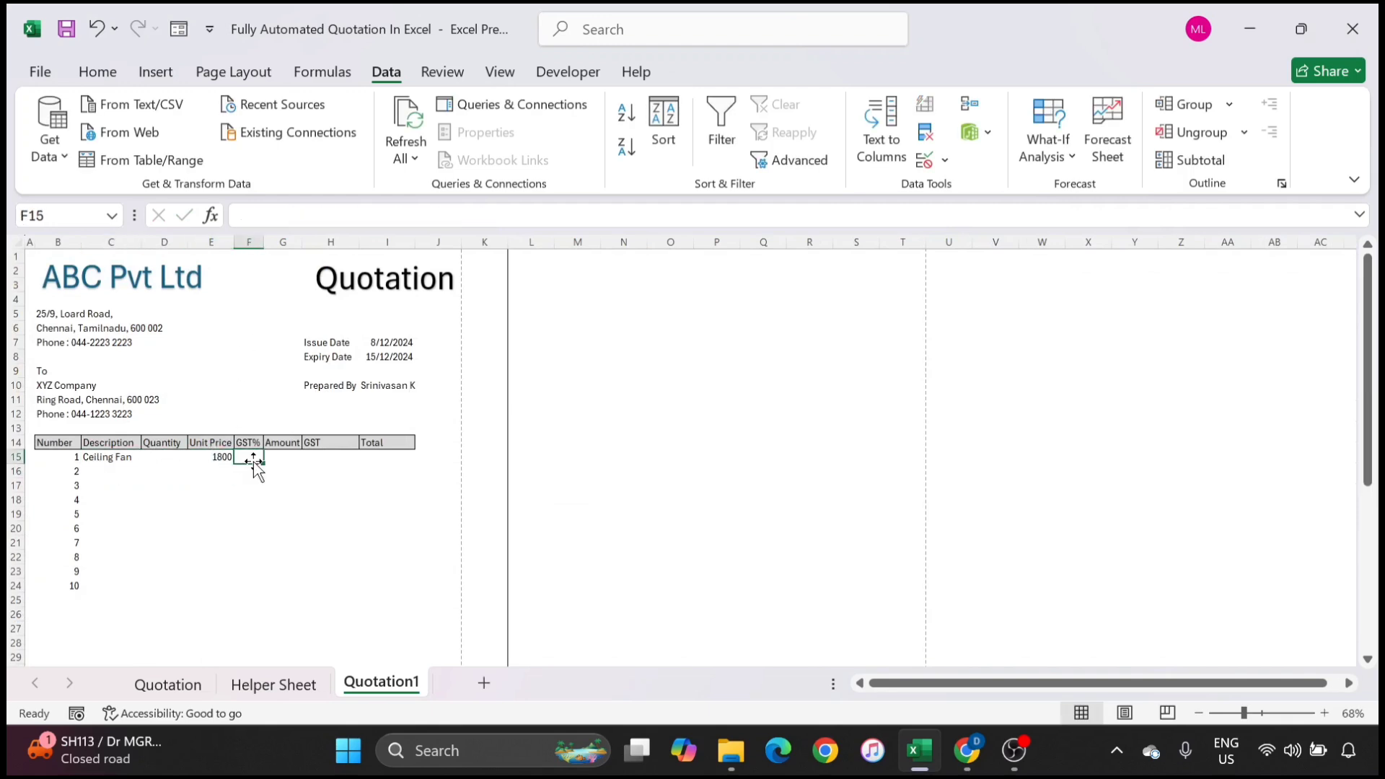
left_click(224, 460)
left_click(507, 215)
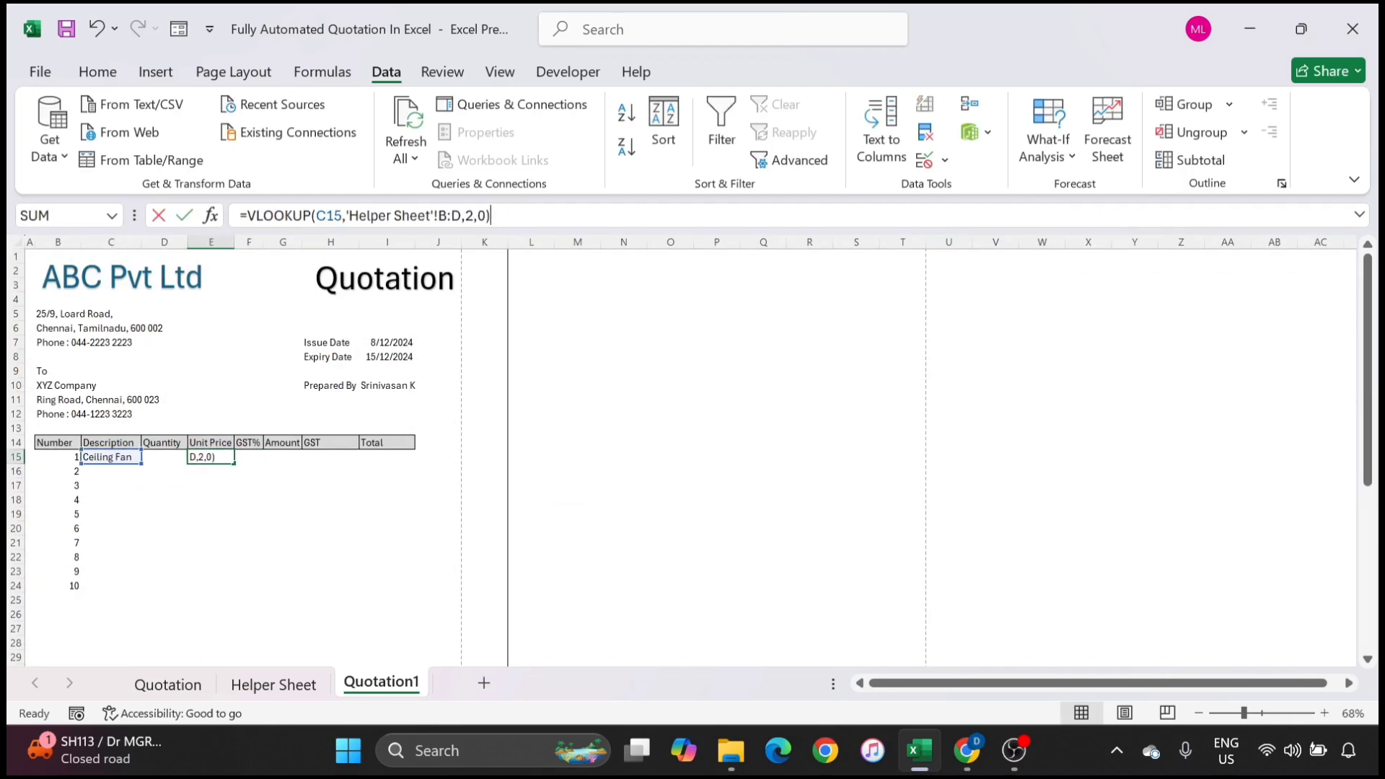
left_click_drag(507, 215, 161, 198)
key("ctrl+x")
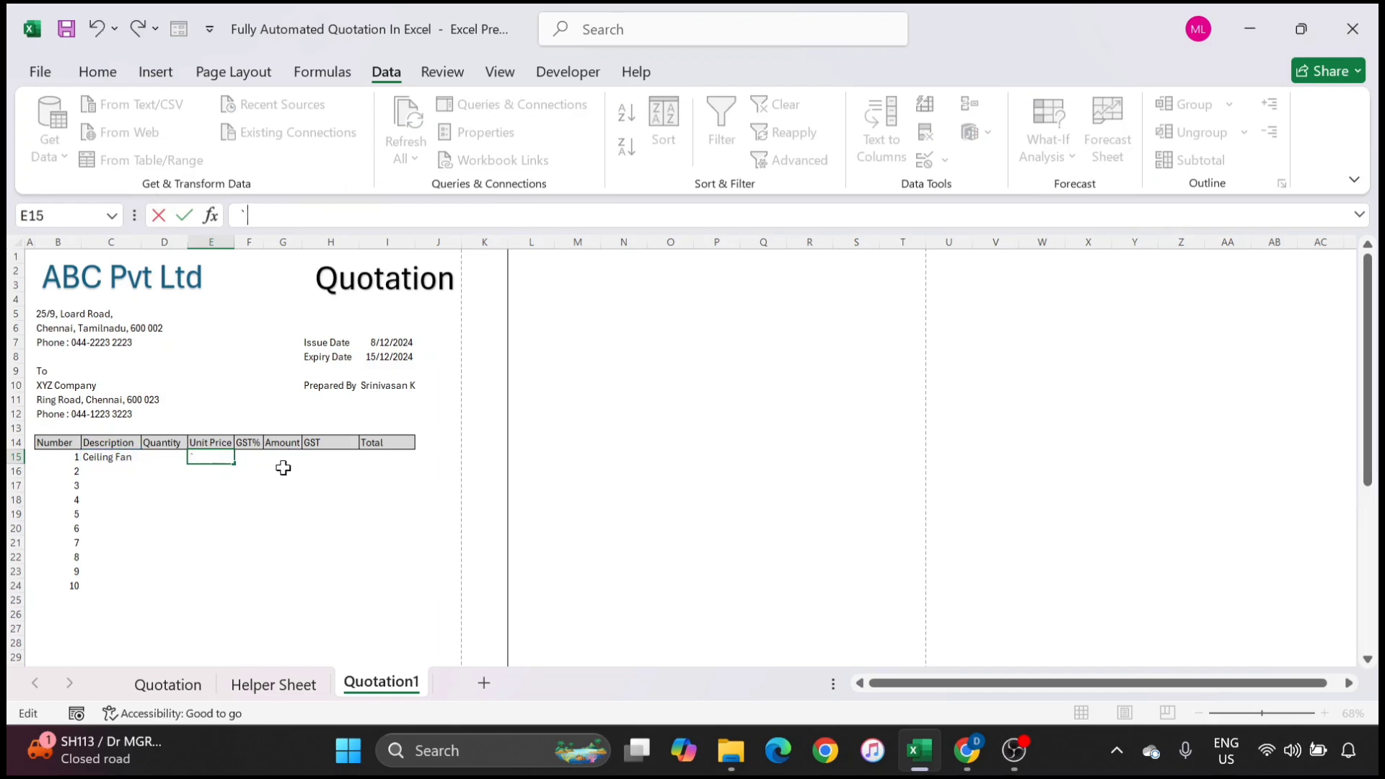
key("Escape")
Step: Enter =VLOOKUP(C15,'Helper Sheet'!B:D,3,0) in F15 to look up the first item's GST rate, reusing the copied formula
left_click(254, 456)
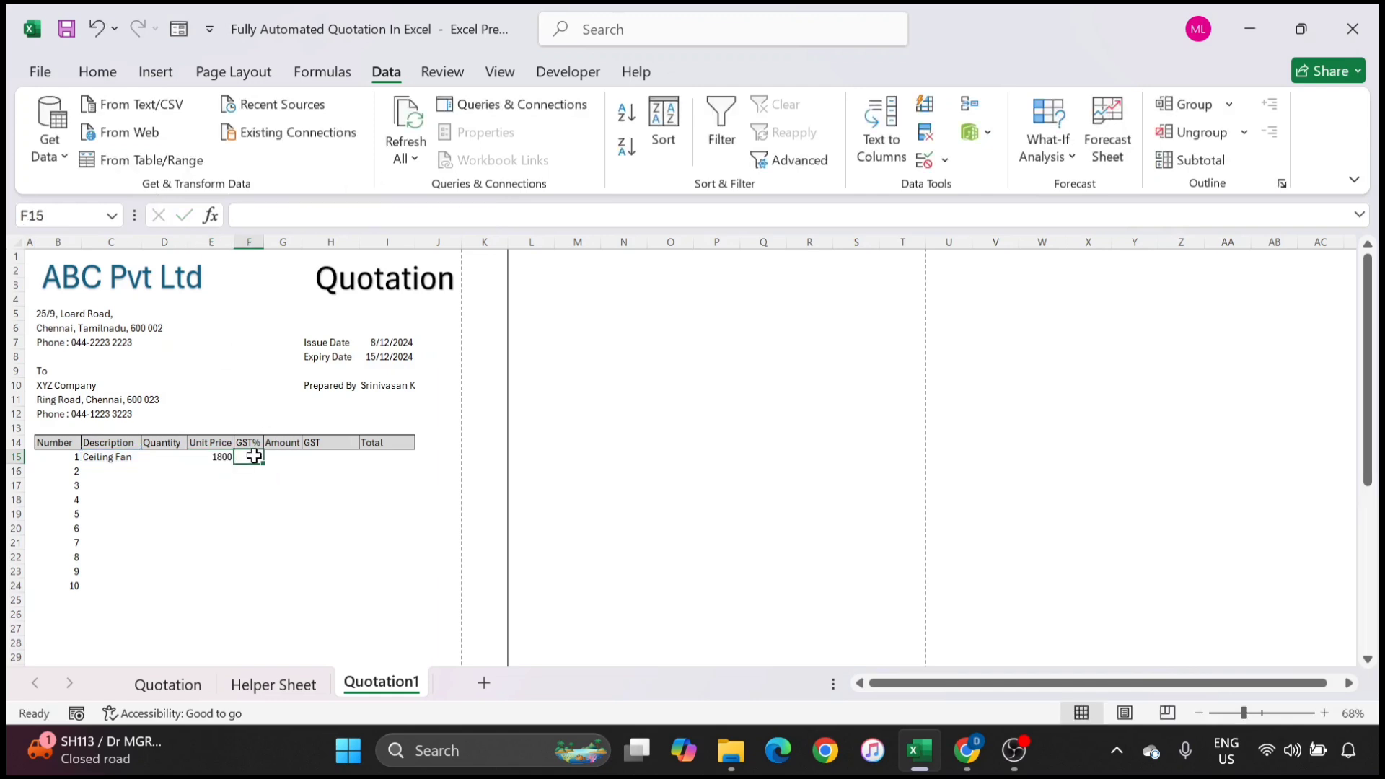
left_click(277, 214)
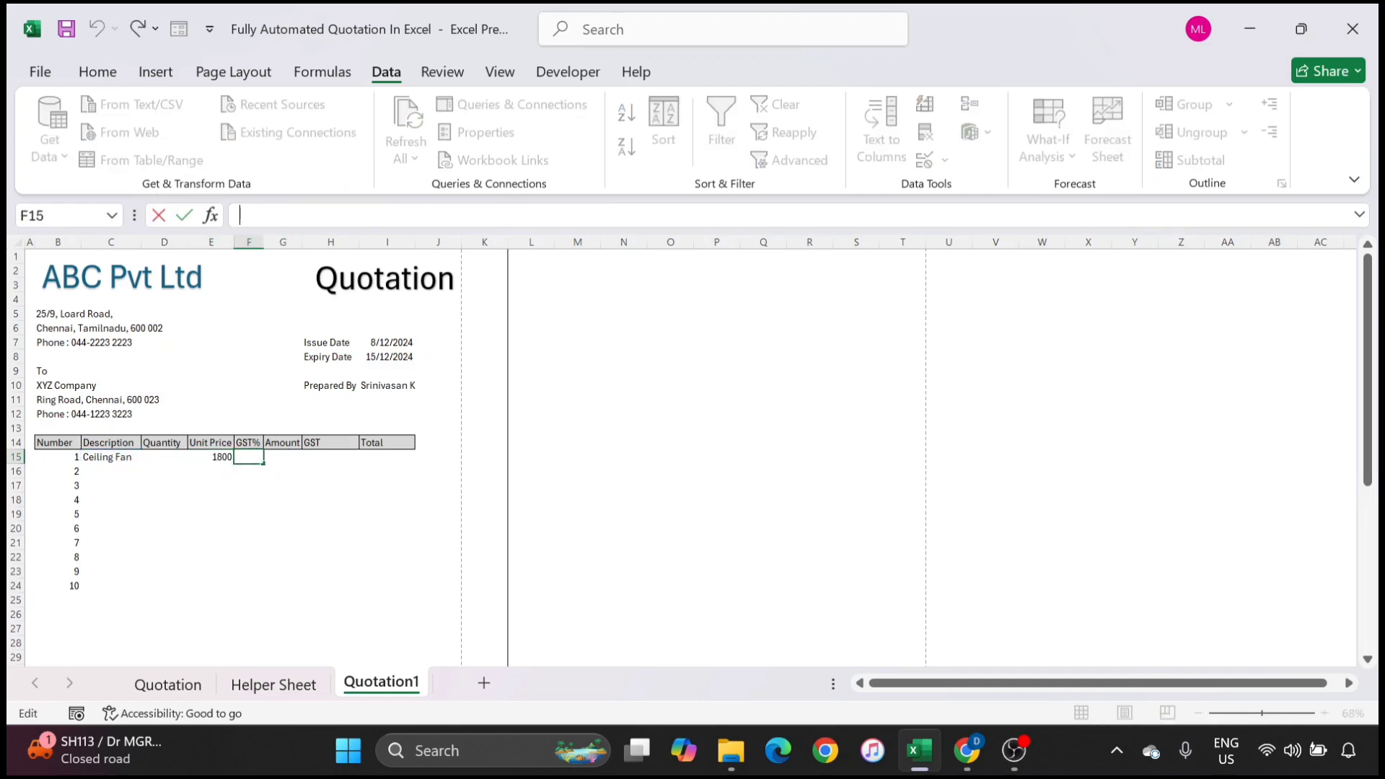
key("ctrl+v")
key("Left")
key("Left")
key("Left")
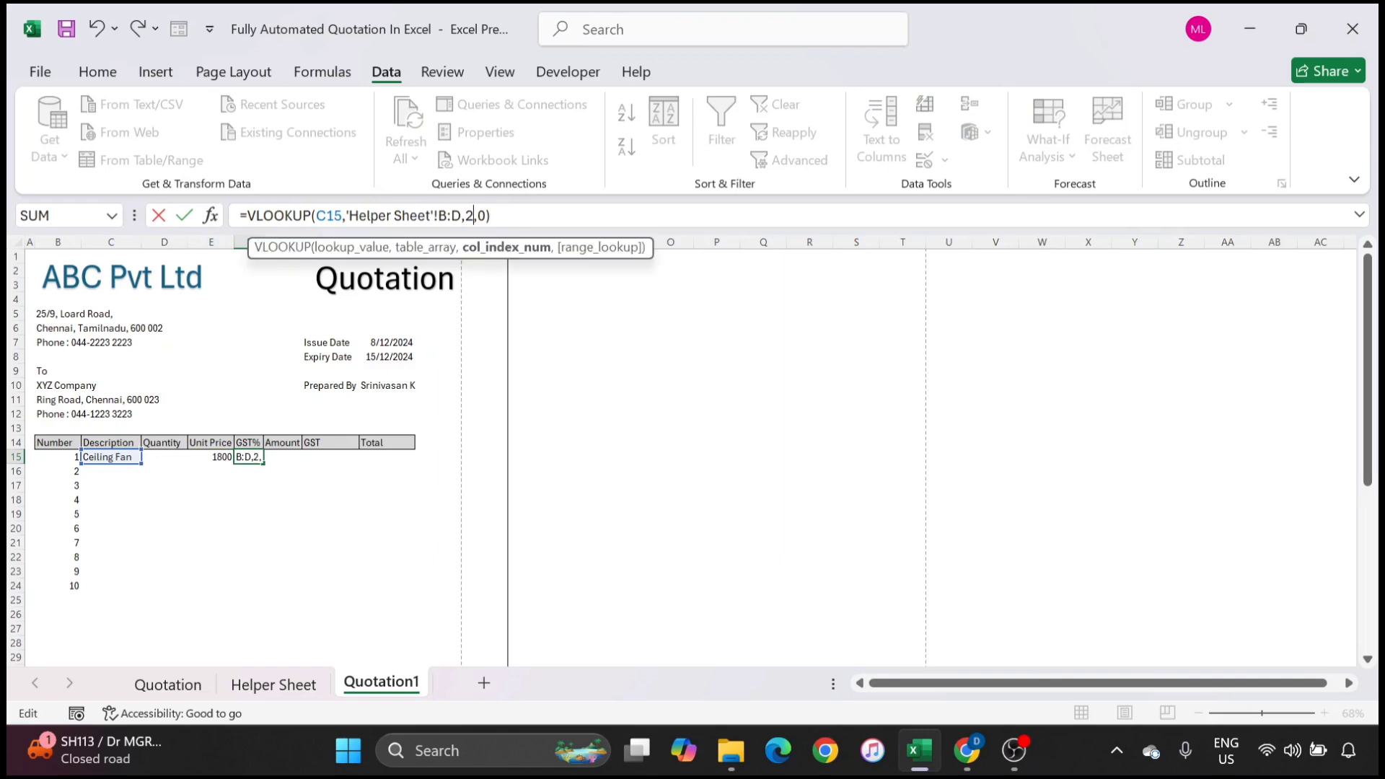
key("BackSpace")
type("3")
key("Return")
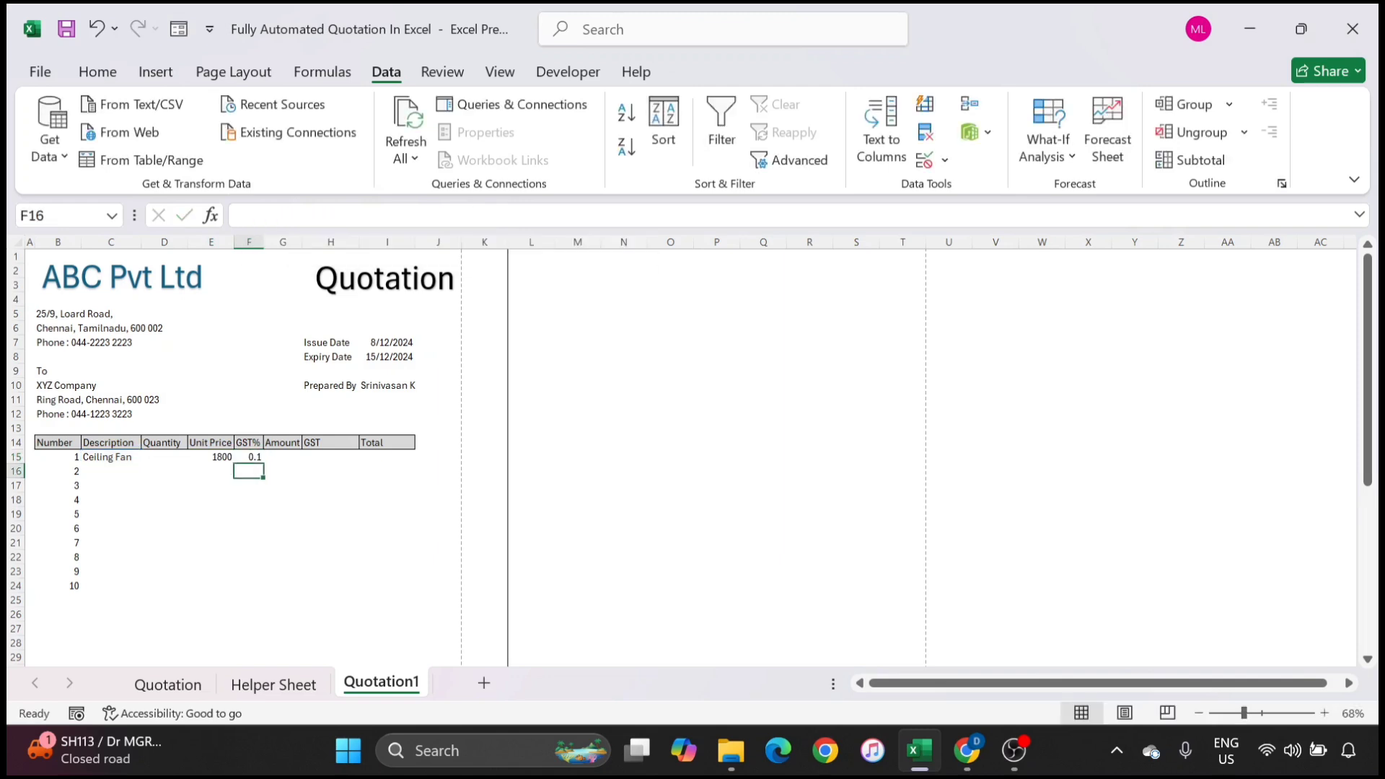
Step: Format the GST% cell F15 as a percentage
left_click(250, 454)
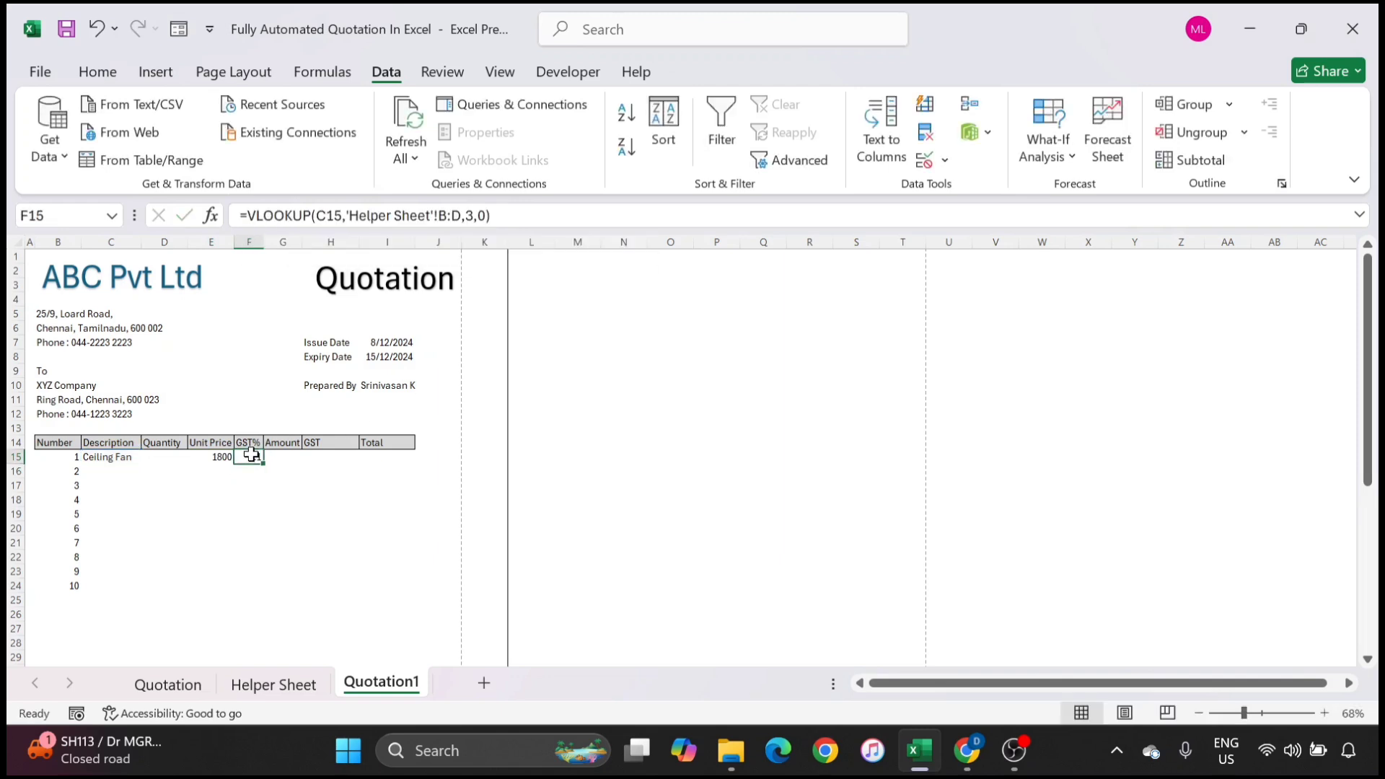
left_click(98, 71)
left_click(653, 146)
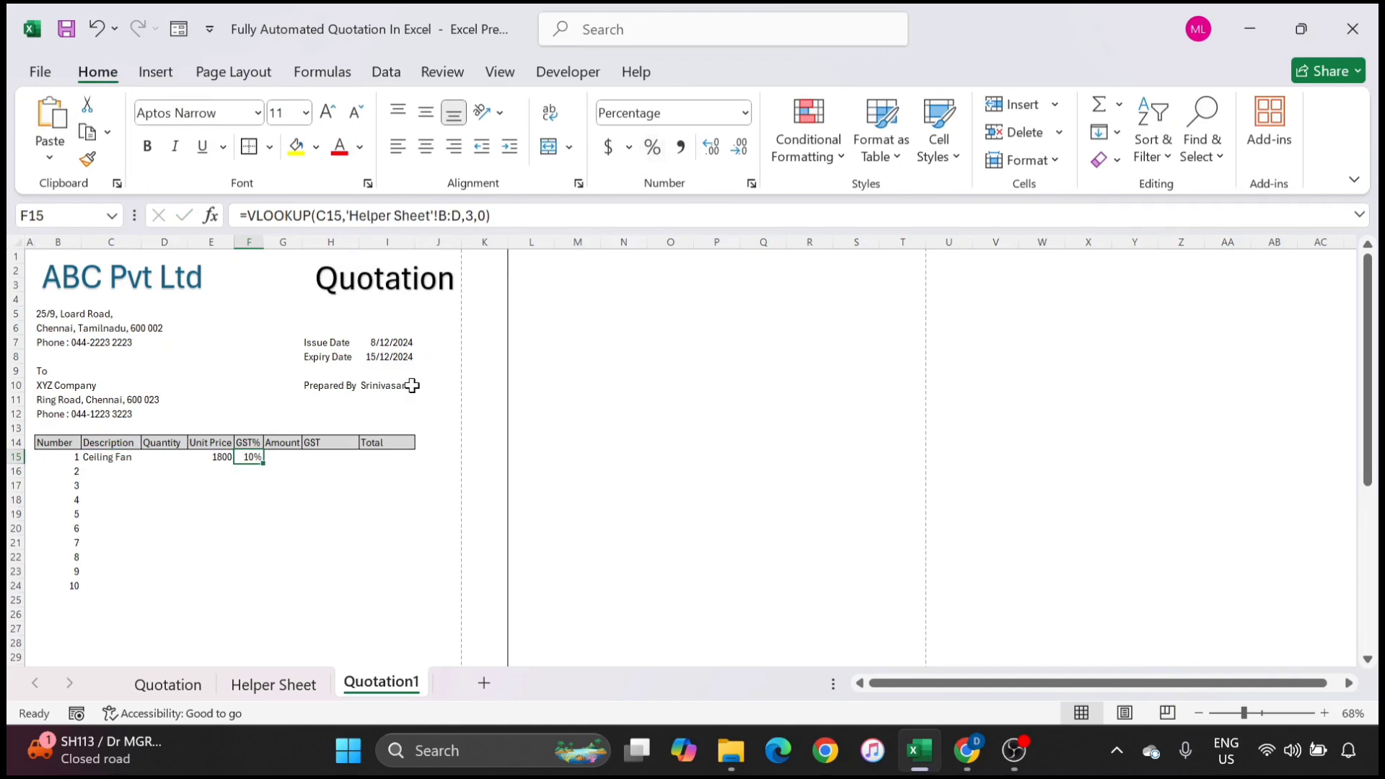
Step: Enter 1 as the Ceiling Fan quantity in D15
left_click(285, 461)
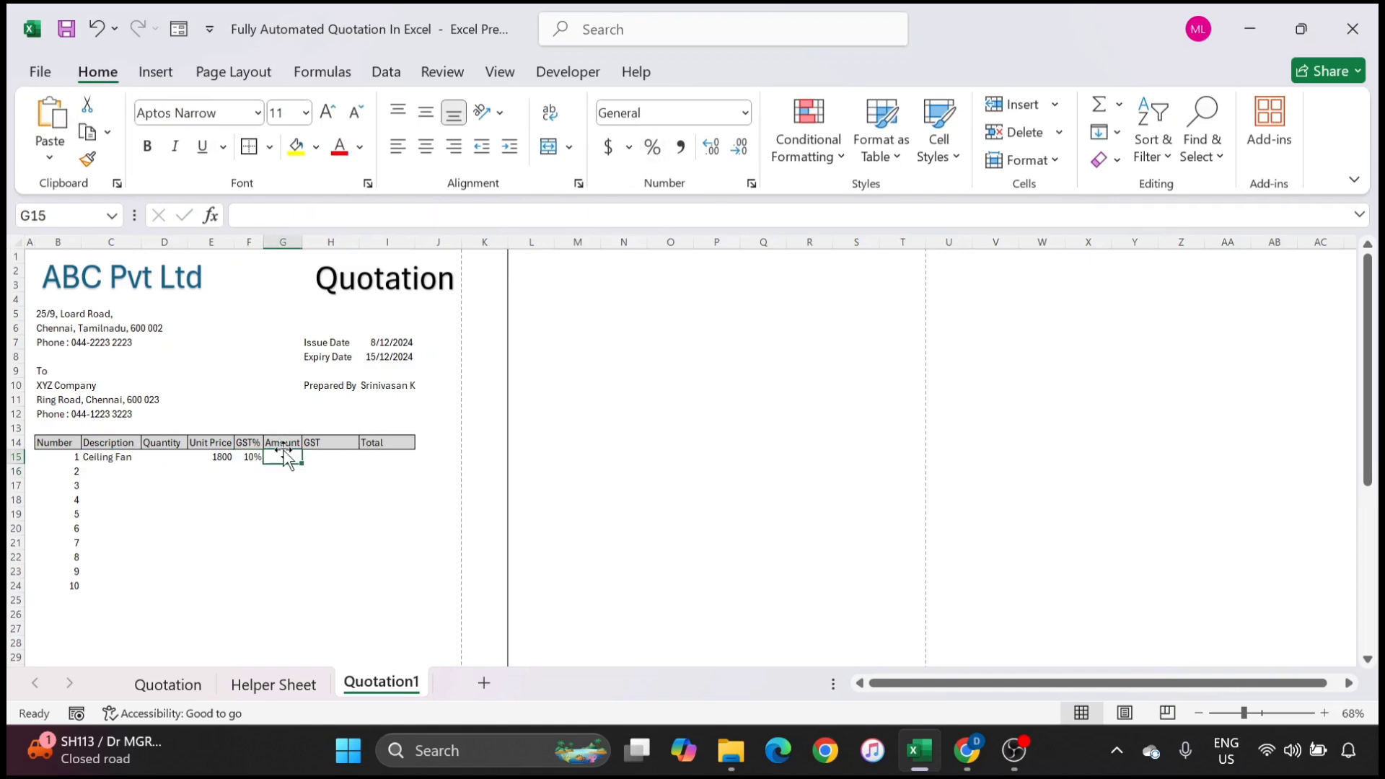
double_click(163, 457)
type("1")
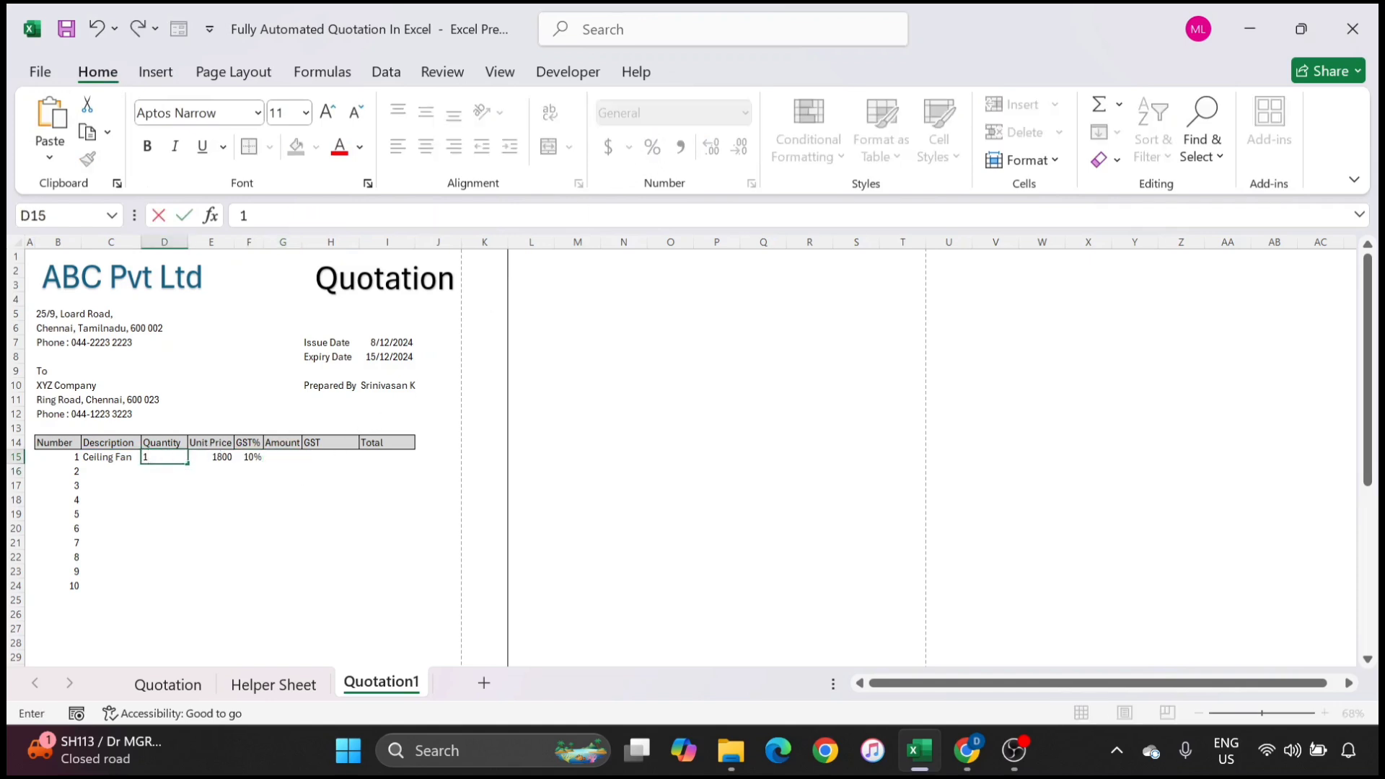
Step: Enter =D15*E15 in G15 to calculate the first item's Amount from its quantity and unit price
left_click(287, 459)
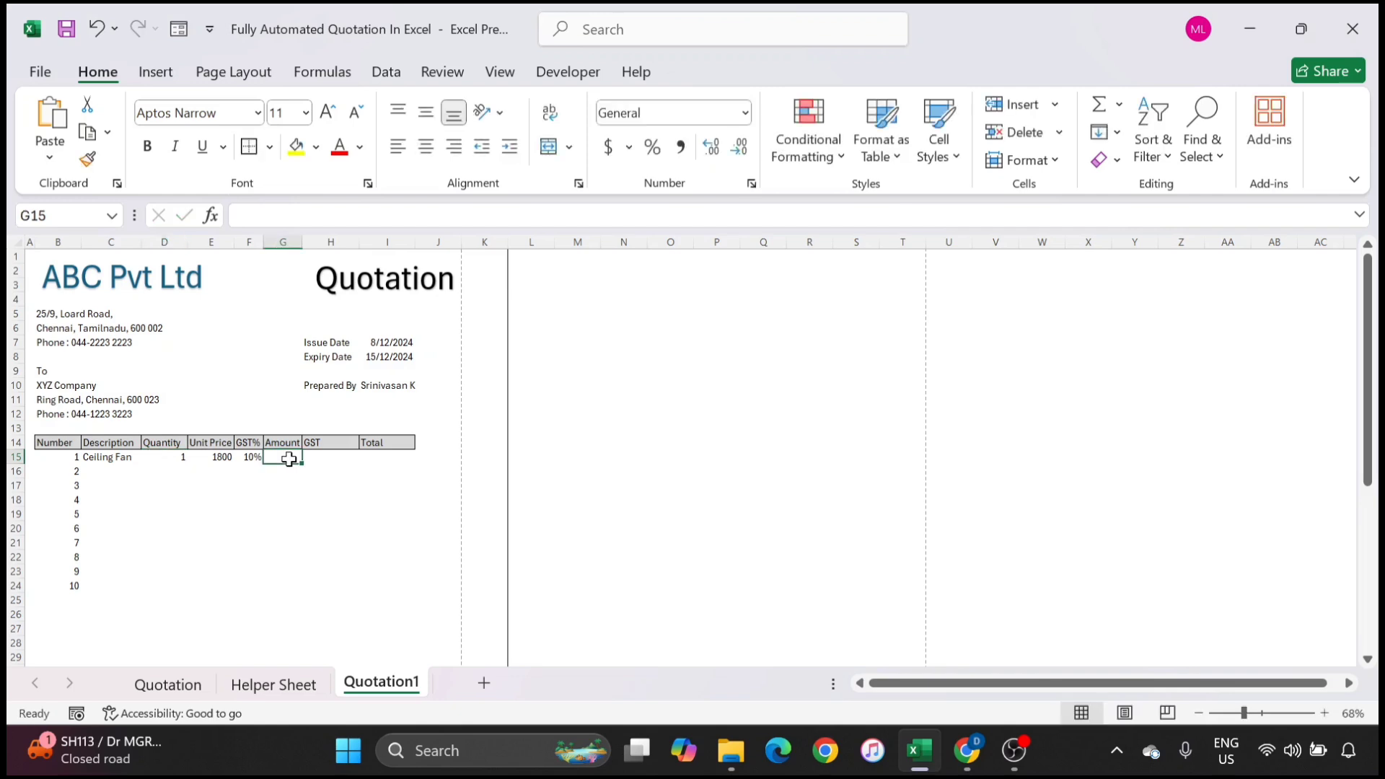
type("=")
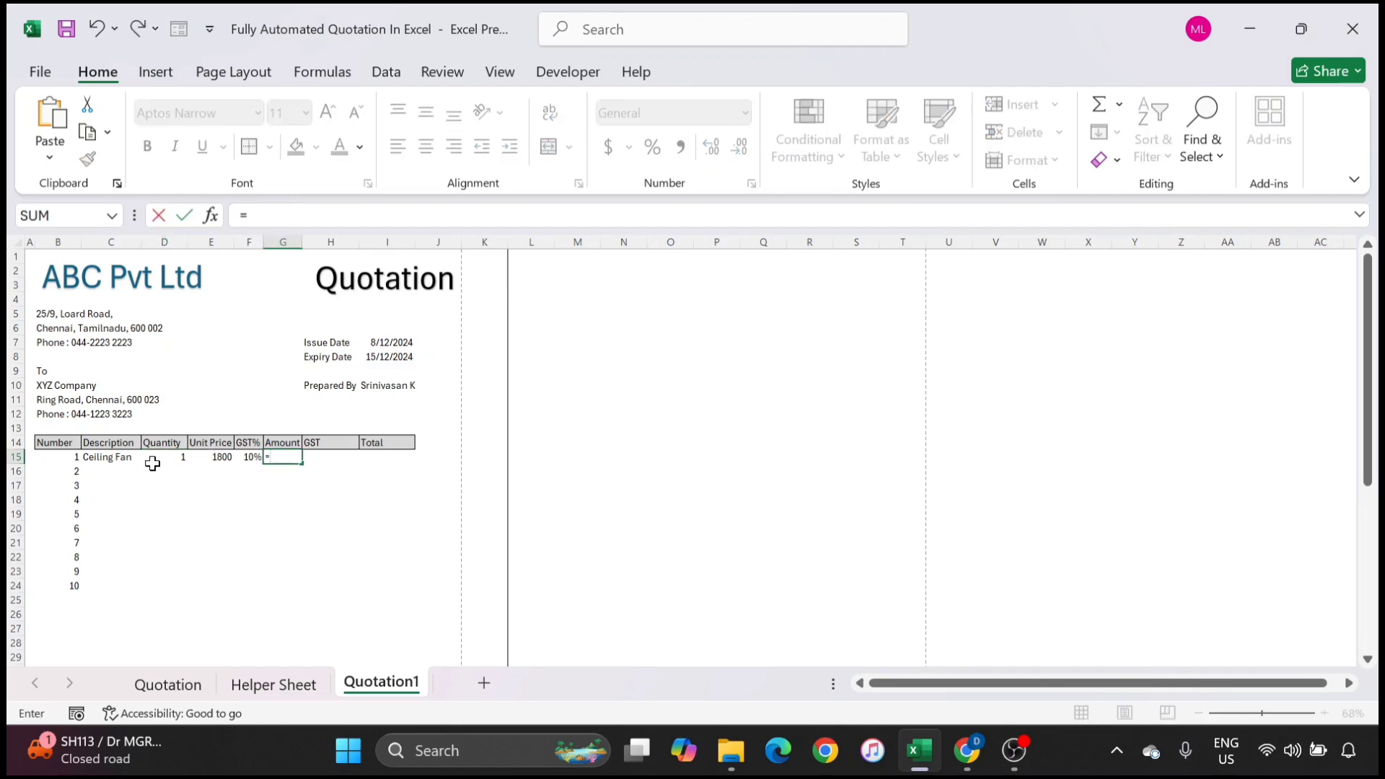
left_click(170, 459)
type("*")
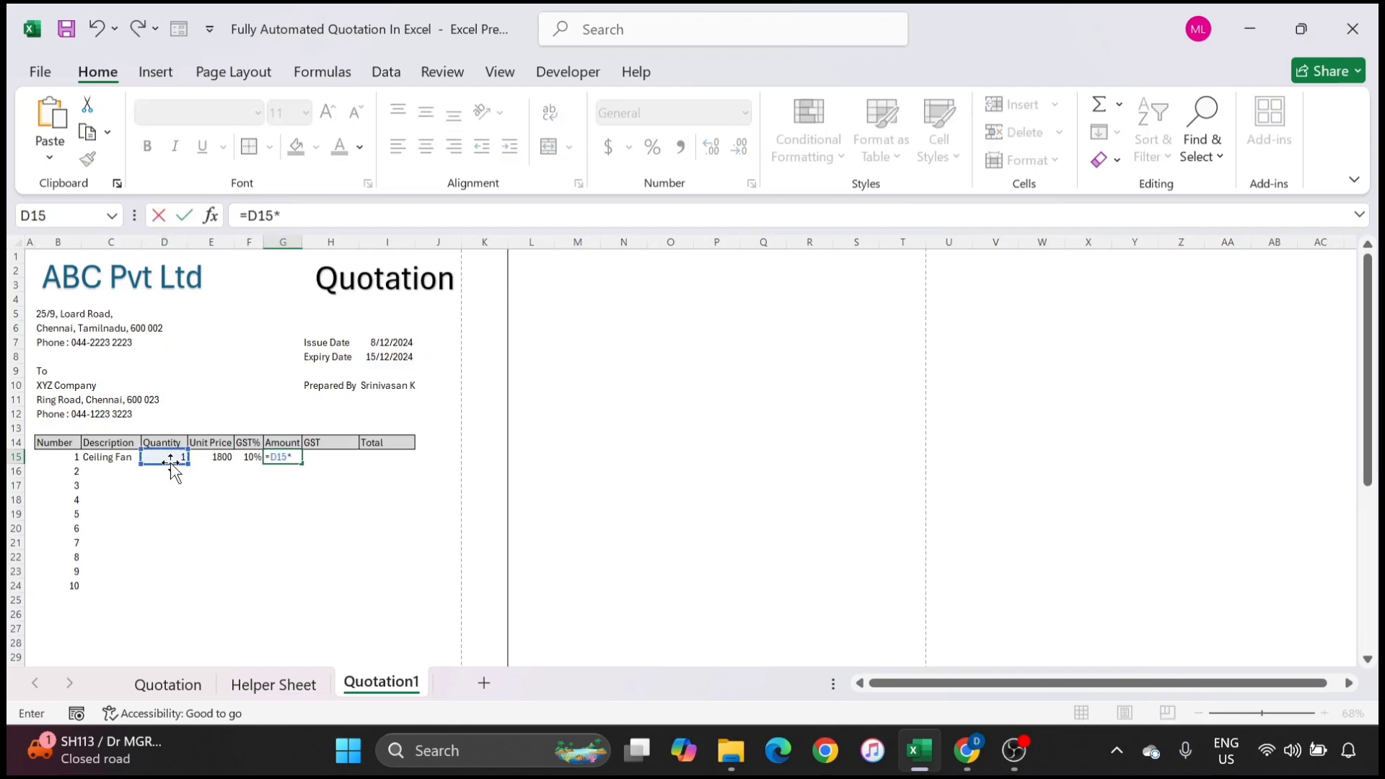
left_click(210, 457)
key("Return")
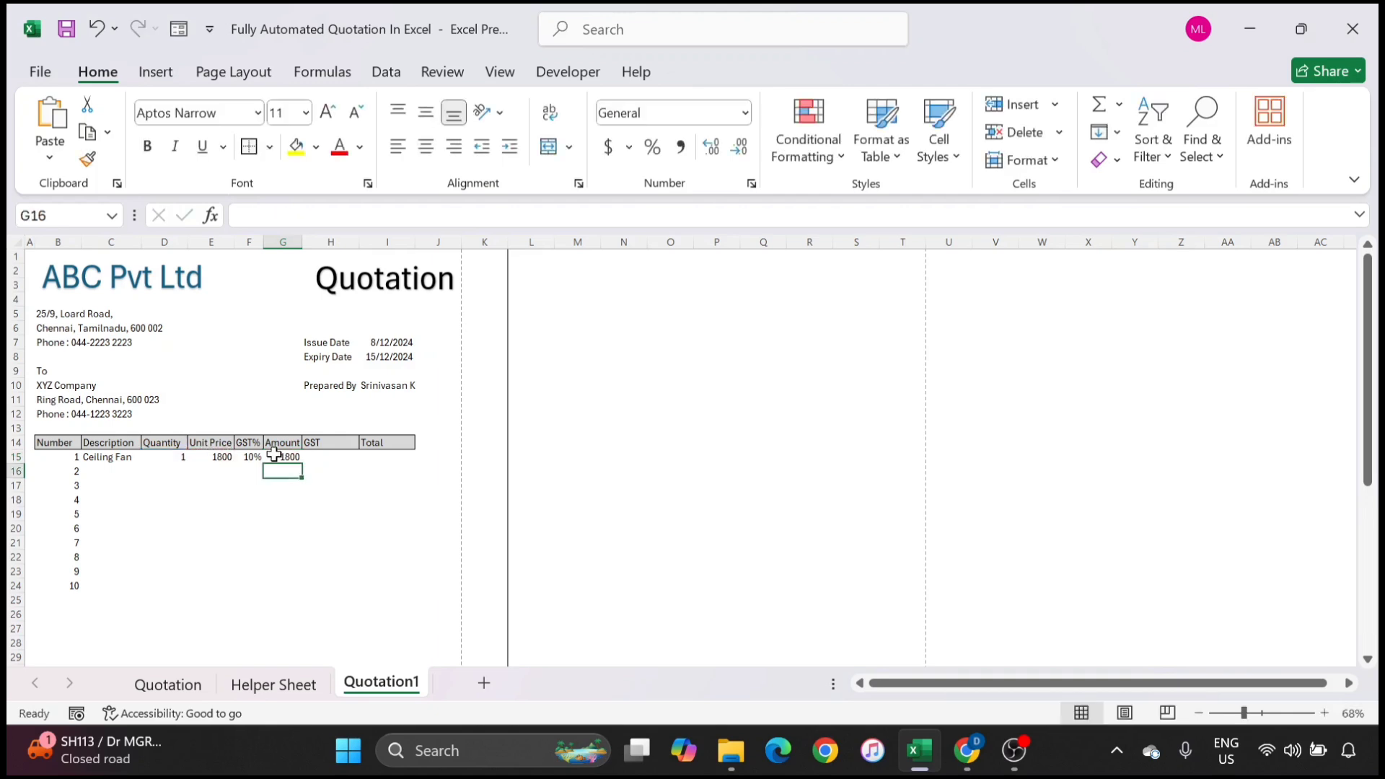
Step: Enter =G15*F15 in H15 to calculate the first item's GST from its amount and GST rate
left_click(324, 458)
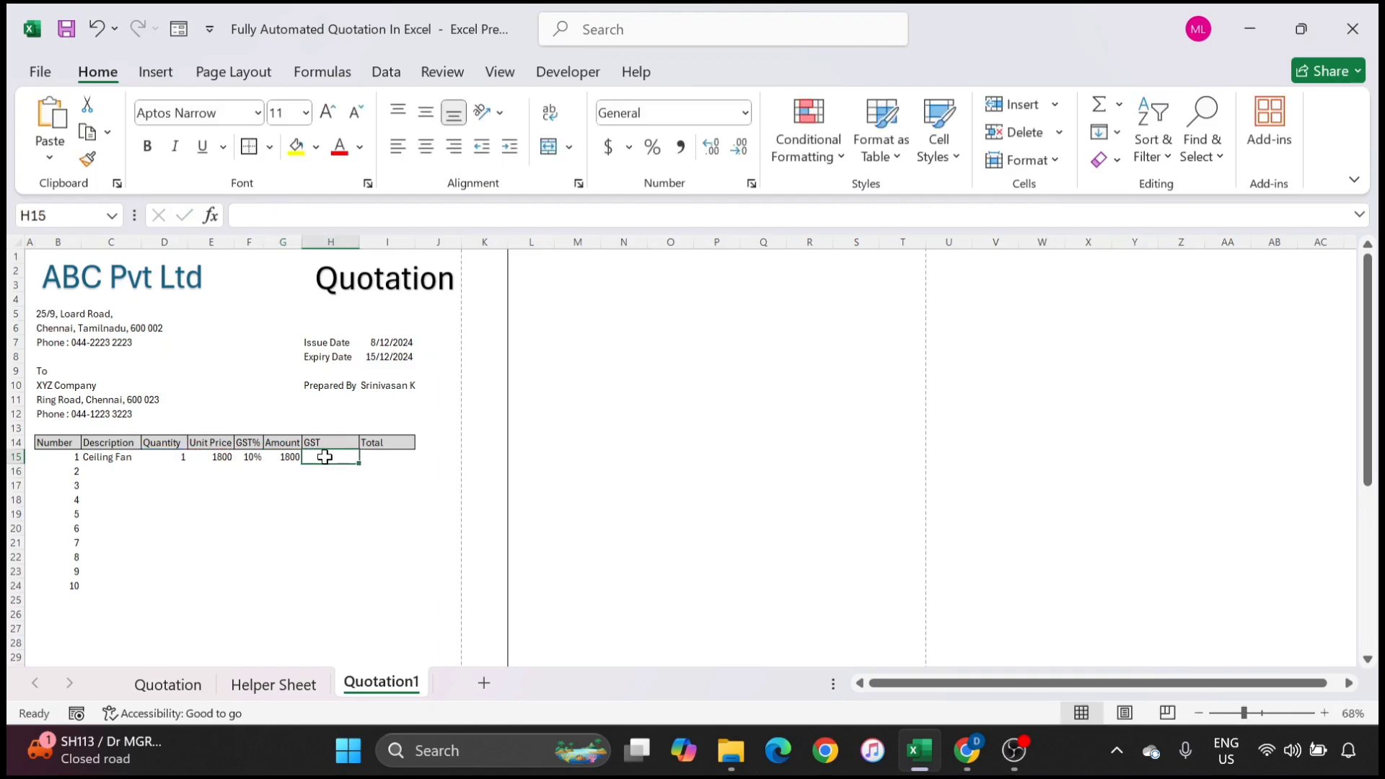
type("=")
left_click(284, 460)
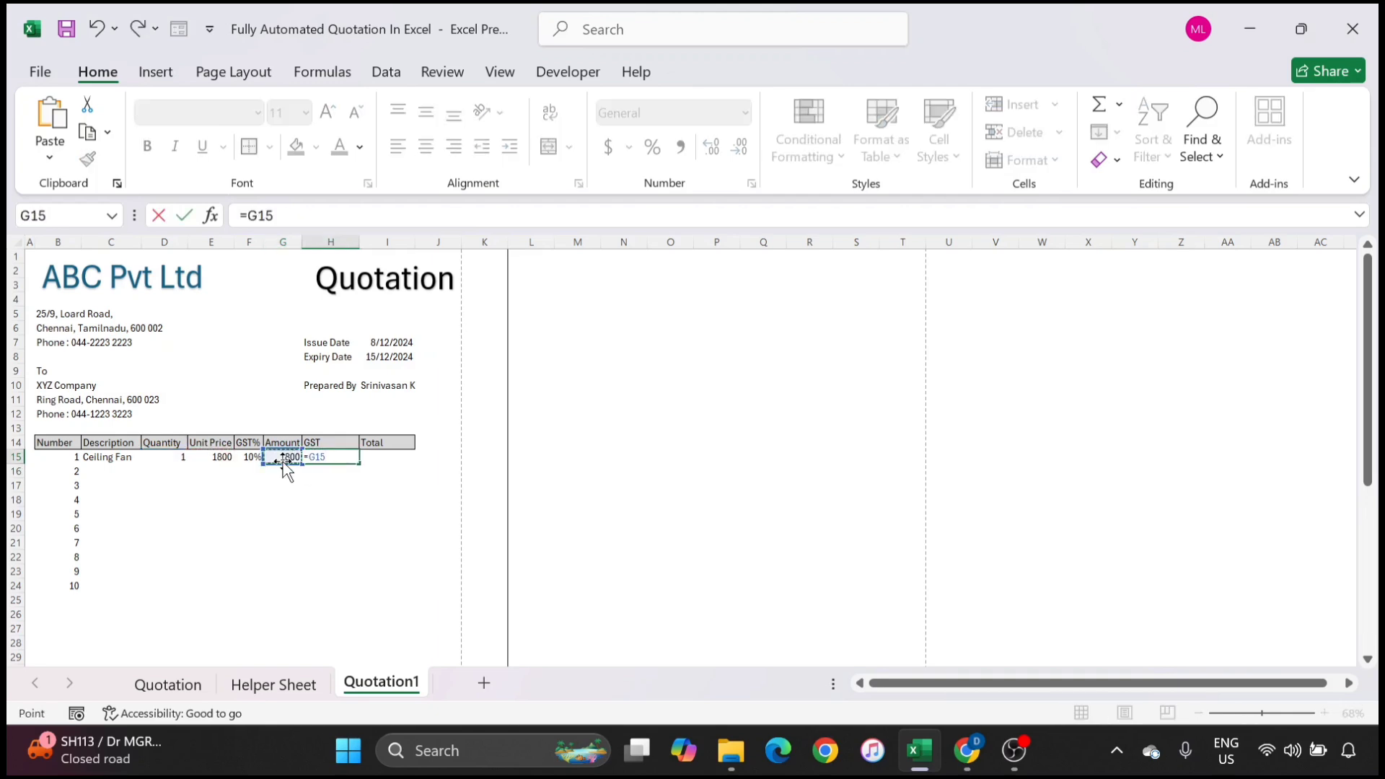
type("*")
left_click(246, 457)
key("Return")
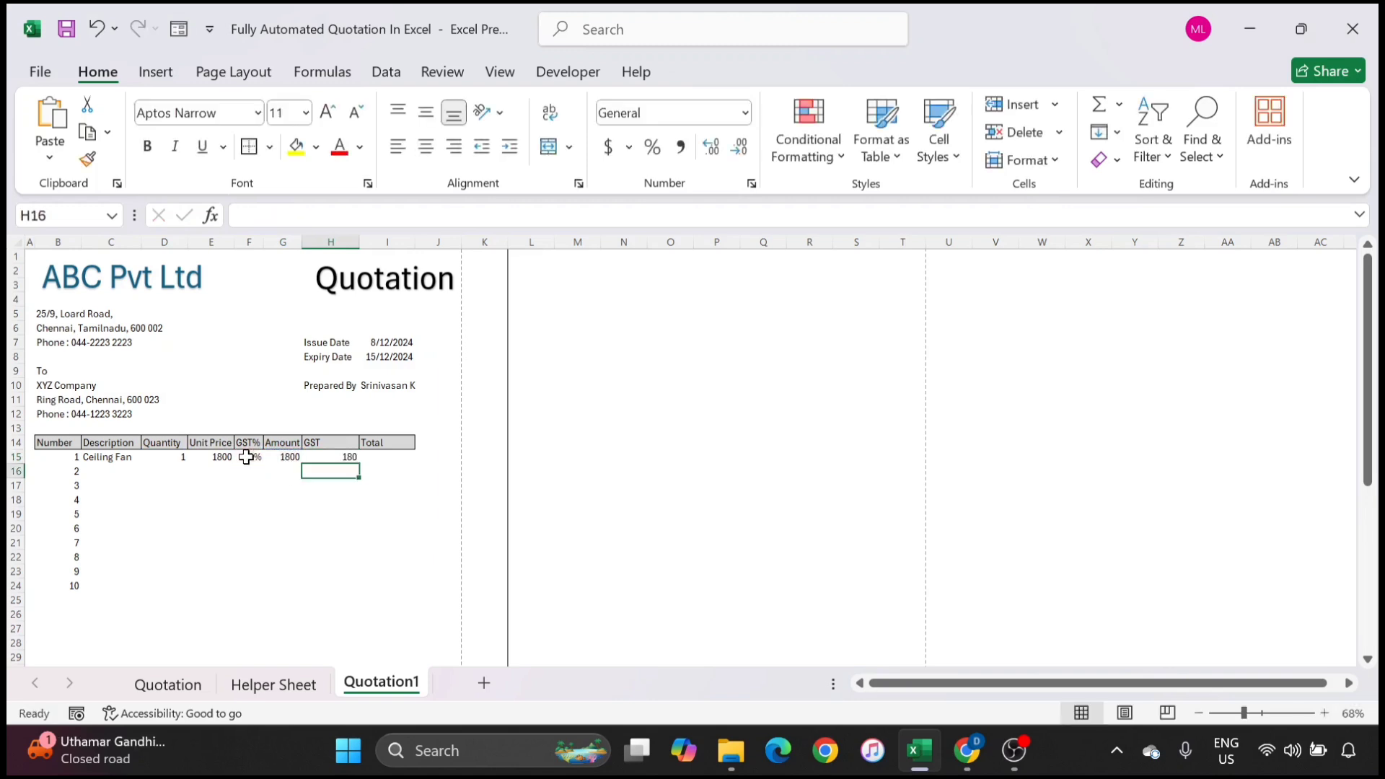
Step: Enter =G15+H15 in I15 to add the amount and GST into the first item's Total
left_click(385, 452)
type("=")
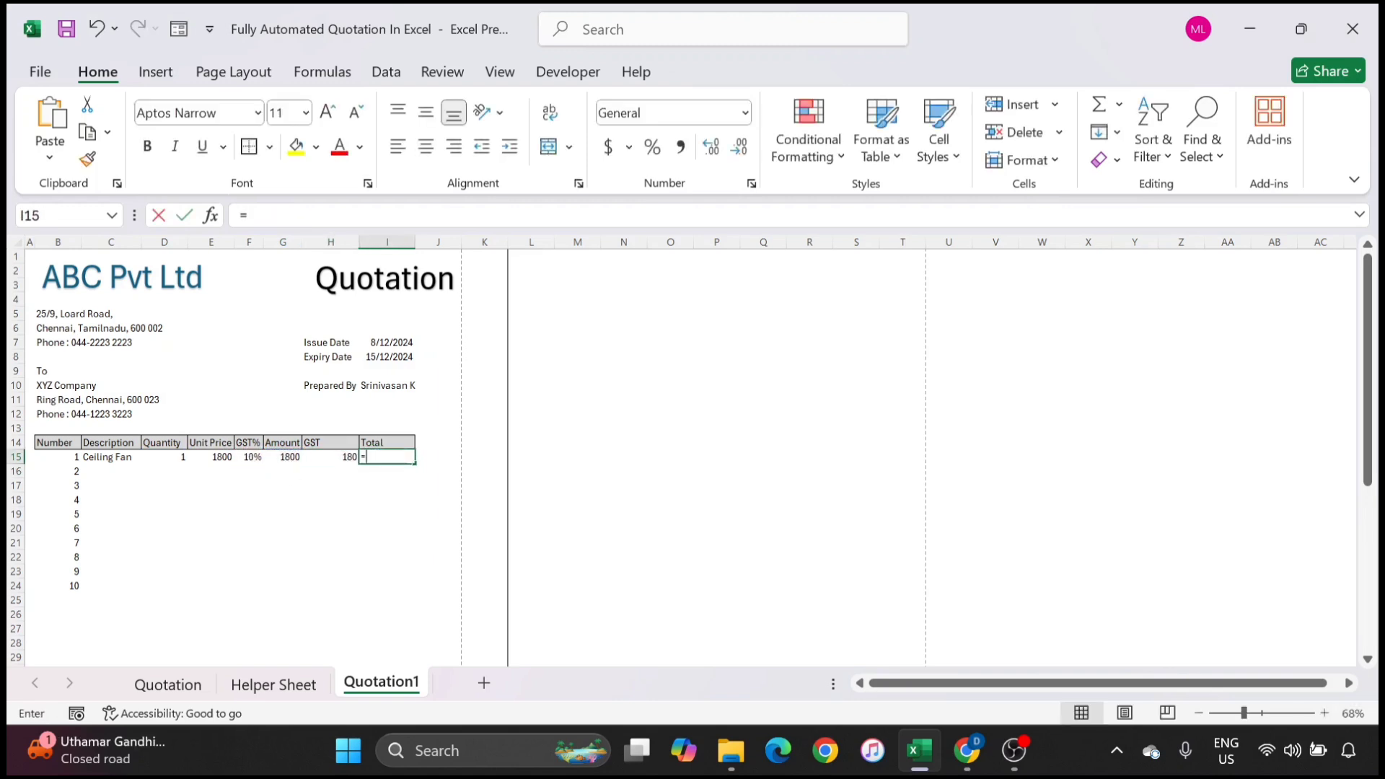
left_click(282, 456)
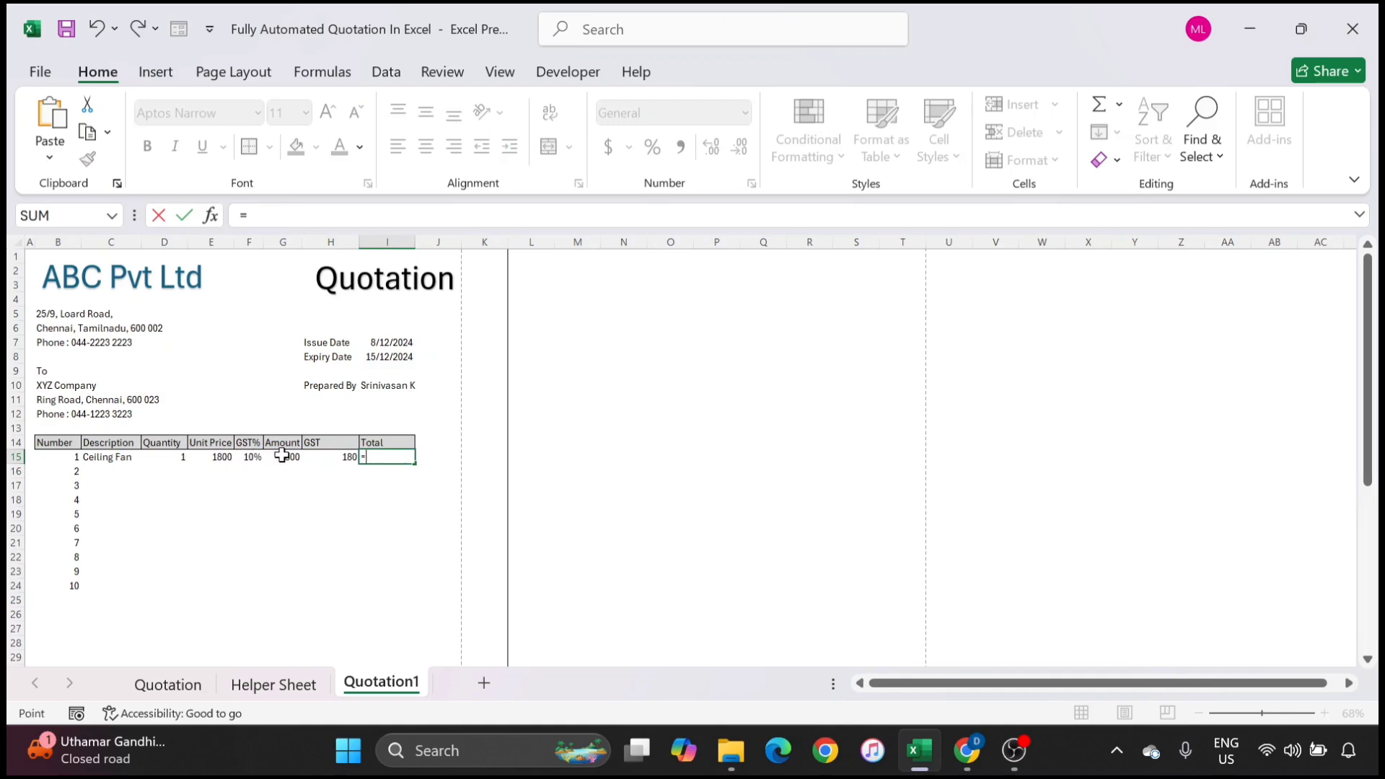
type("+")
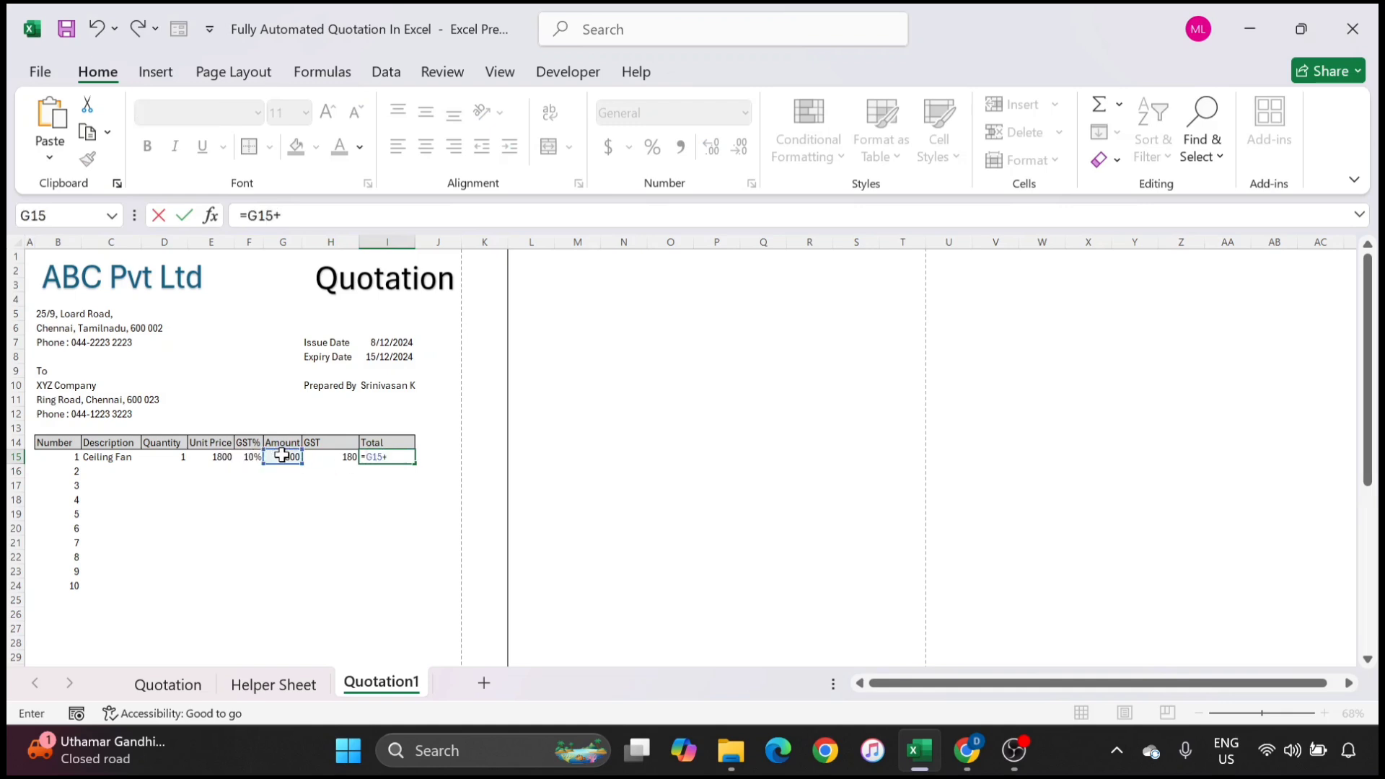
left_click(320, 456)
key("Return")
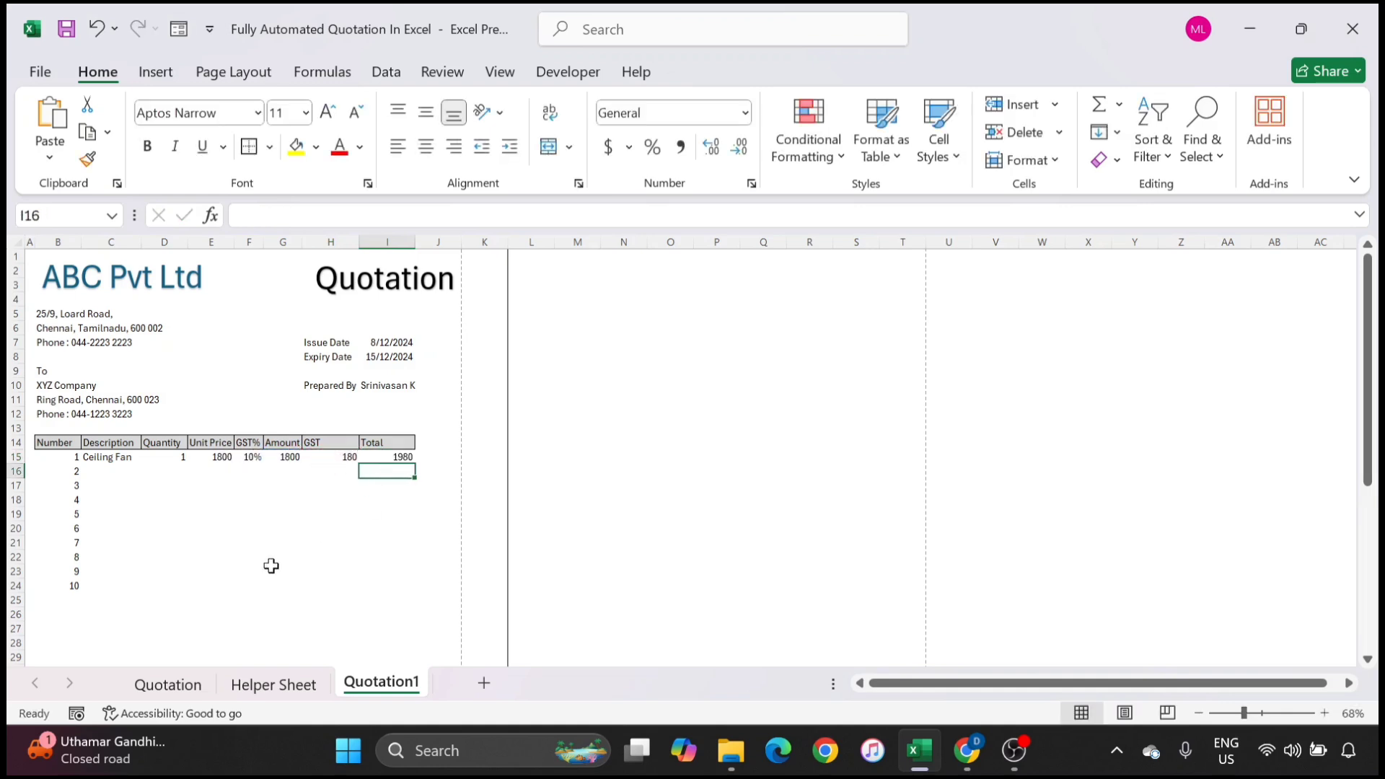
Step: Fill the Unit Price to Total formulas in E15:I15 down through row 24
left_click_drag(170, 454, 351, 526)
left_click_drag(220, 456, 387, 583)
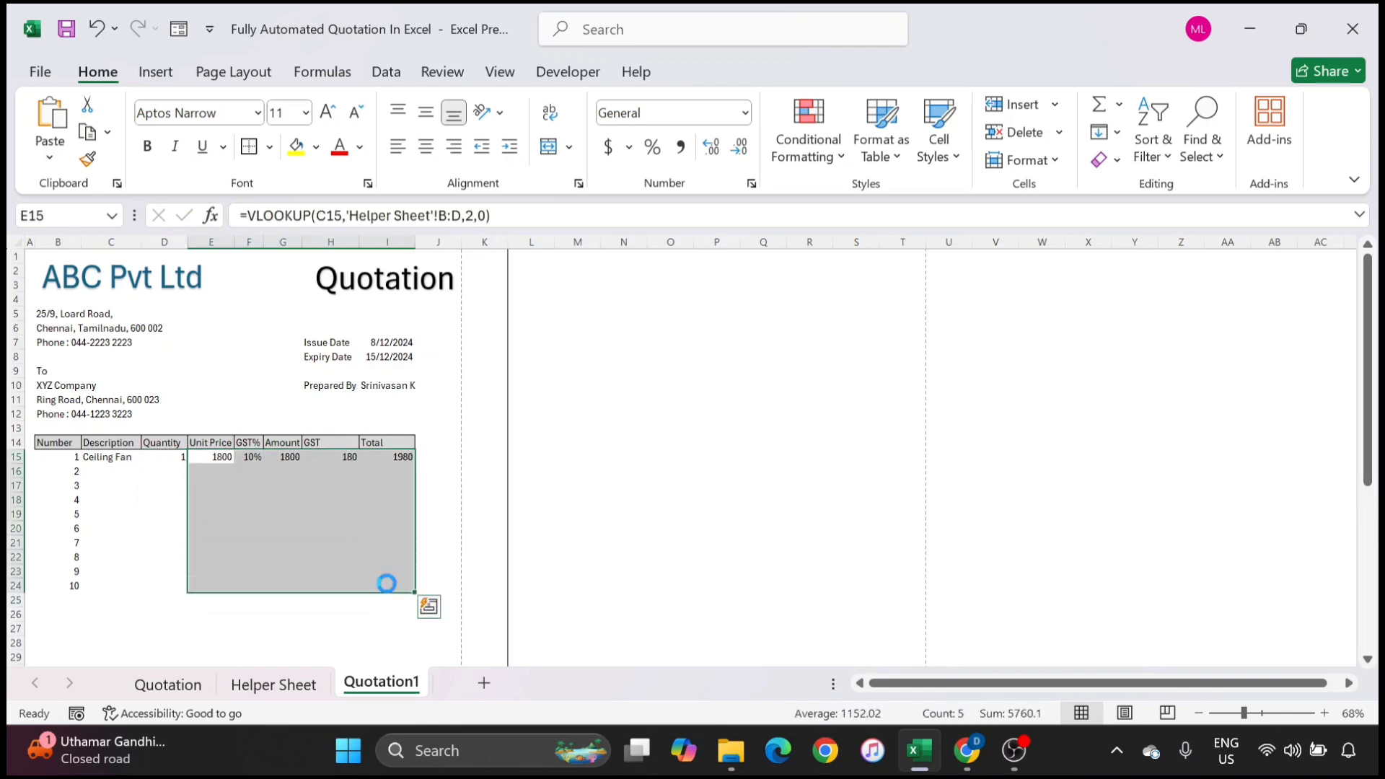
key("ctrl+d")
Step: Examine the filled formulas in the empty item rows and the error handling in Amount cell G14 of the Quotation sheet, then return to Quotation1
left_click(214, 473)
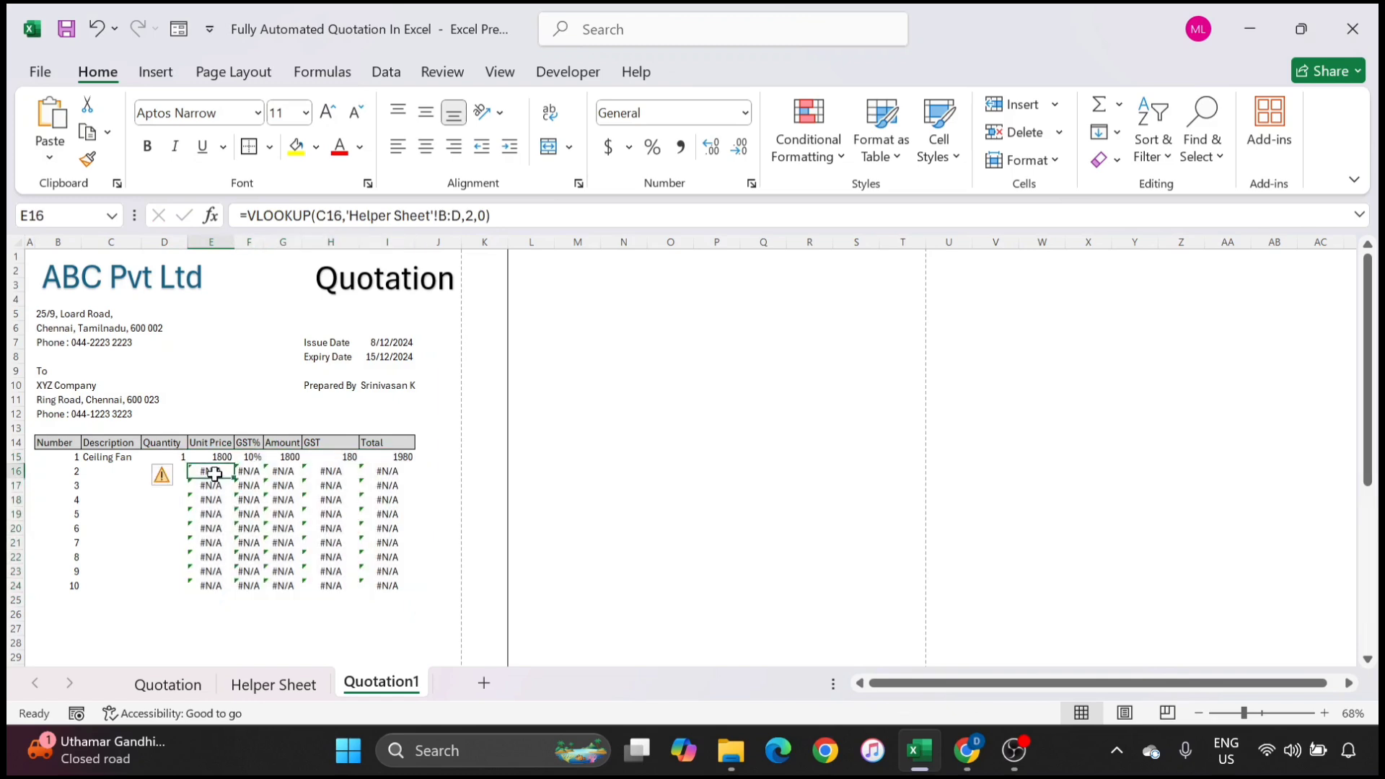
left_click(96, 470)
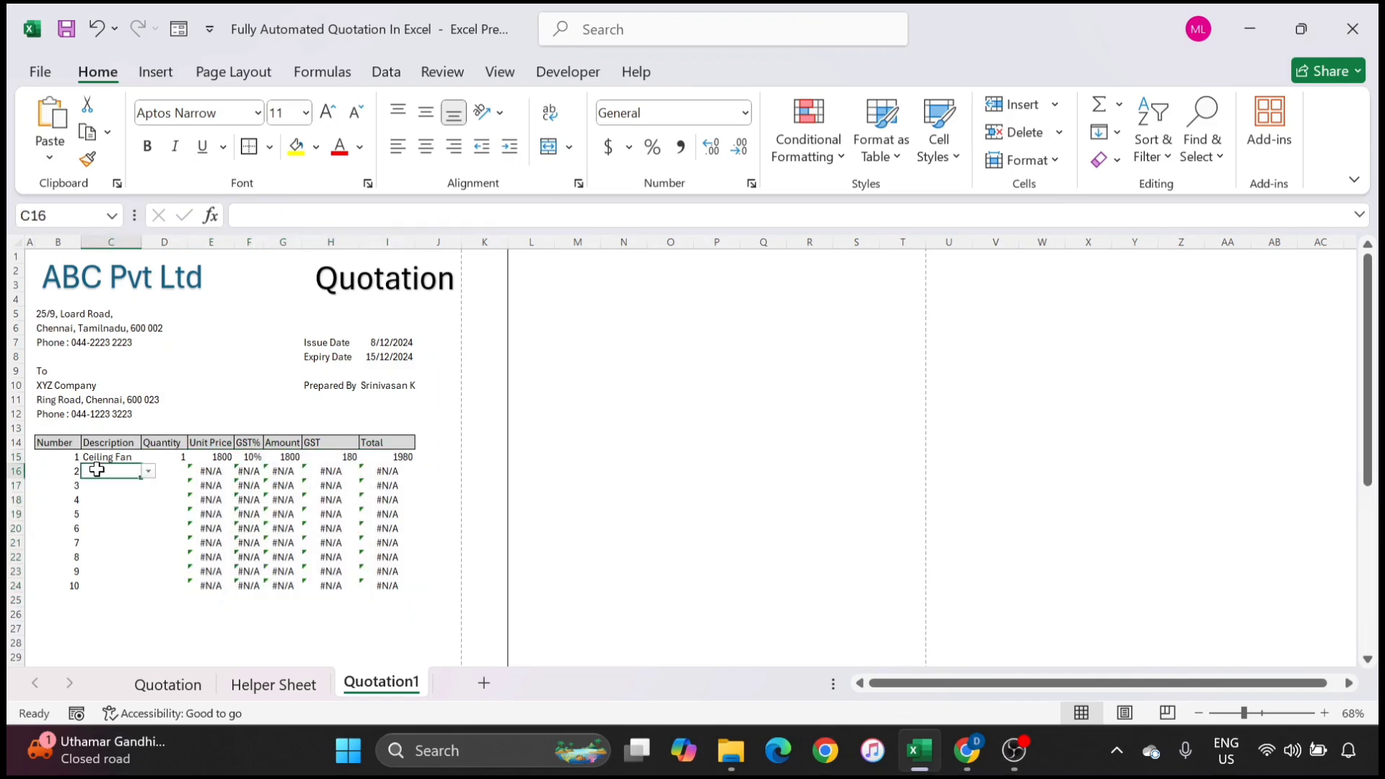
left_click(170, 480)
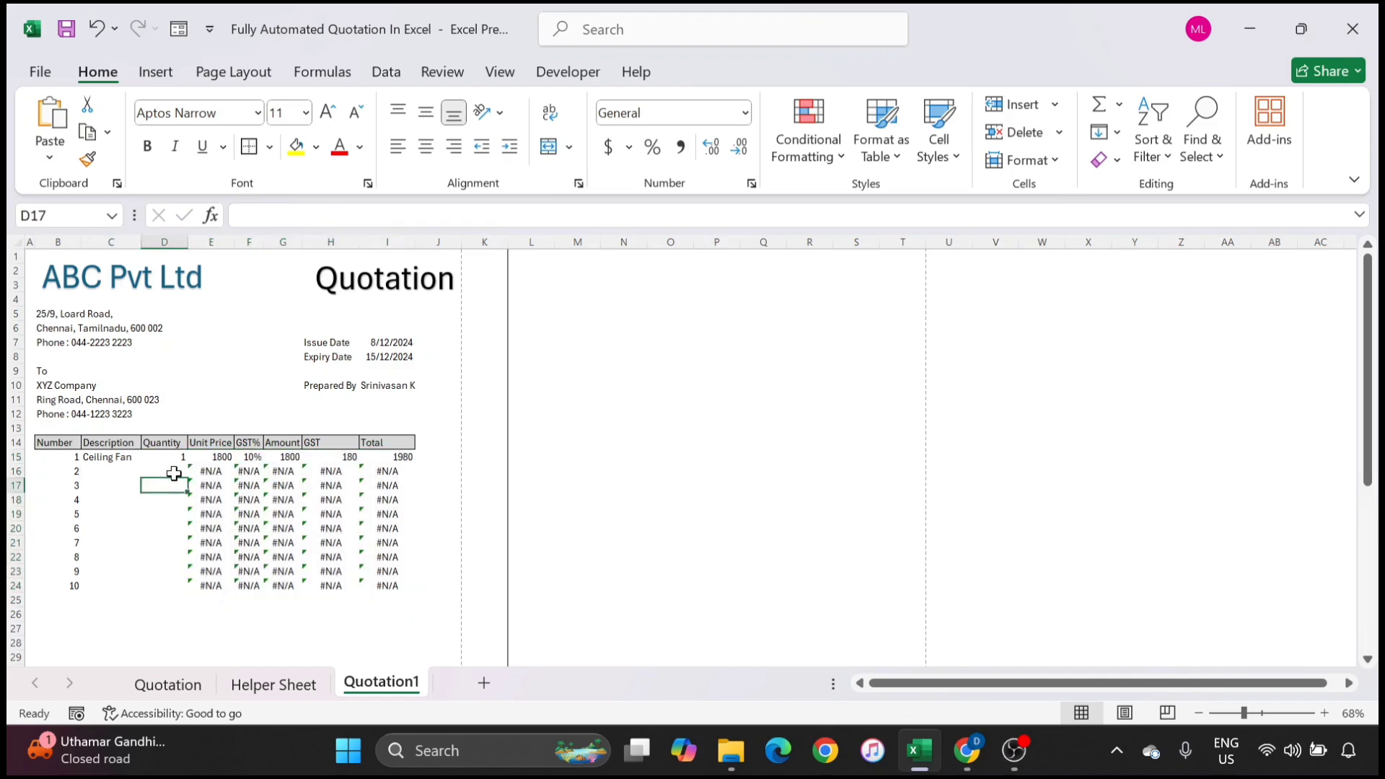
left_click(173, 473)
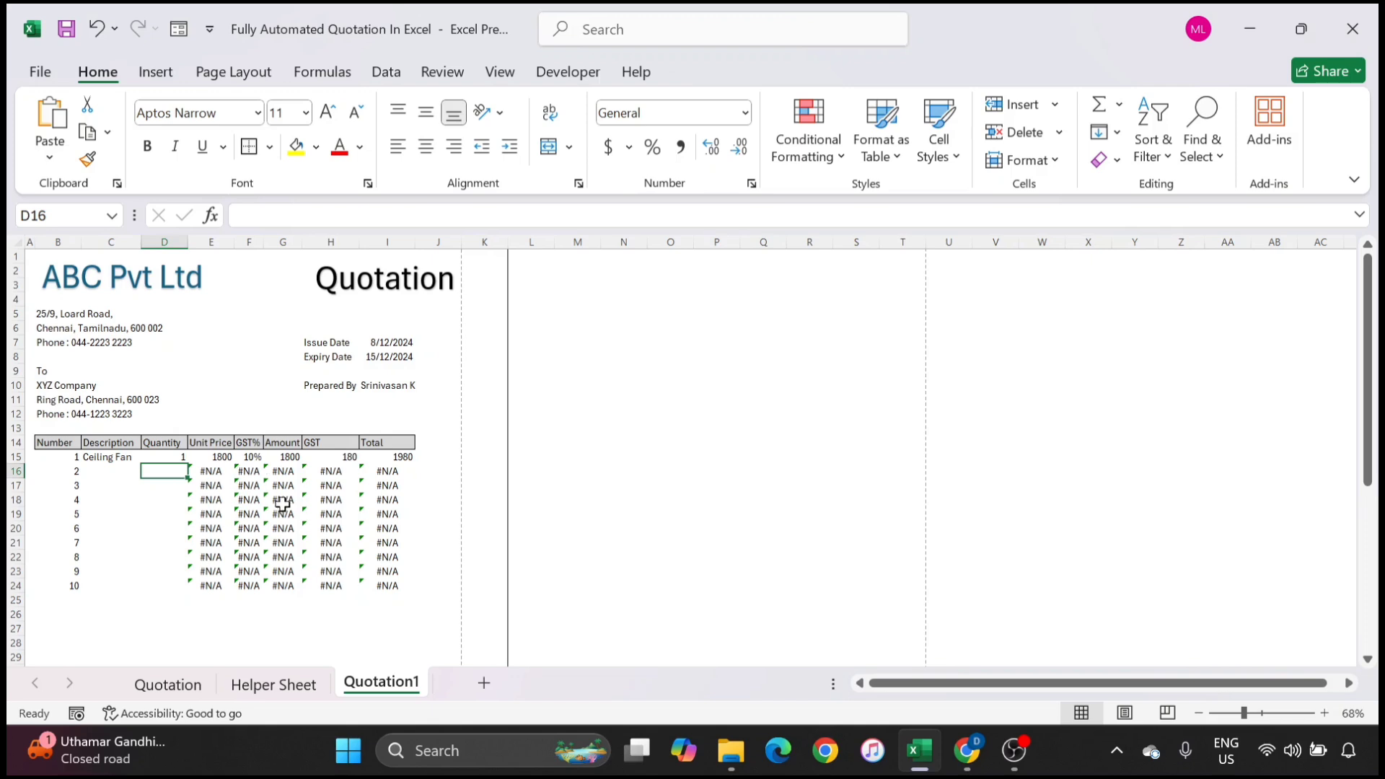
left_click(186, 684)
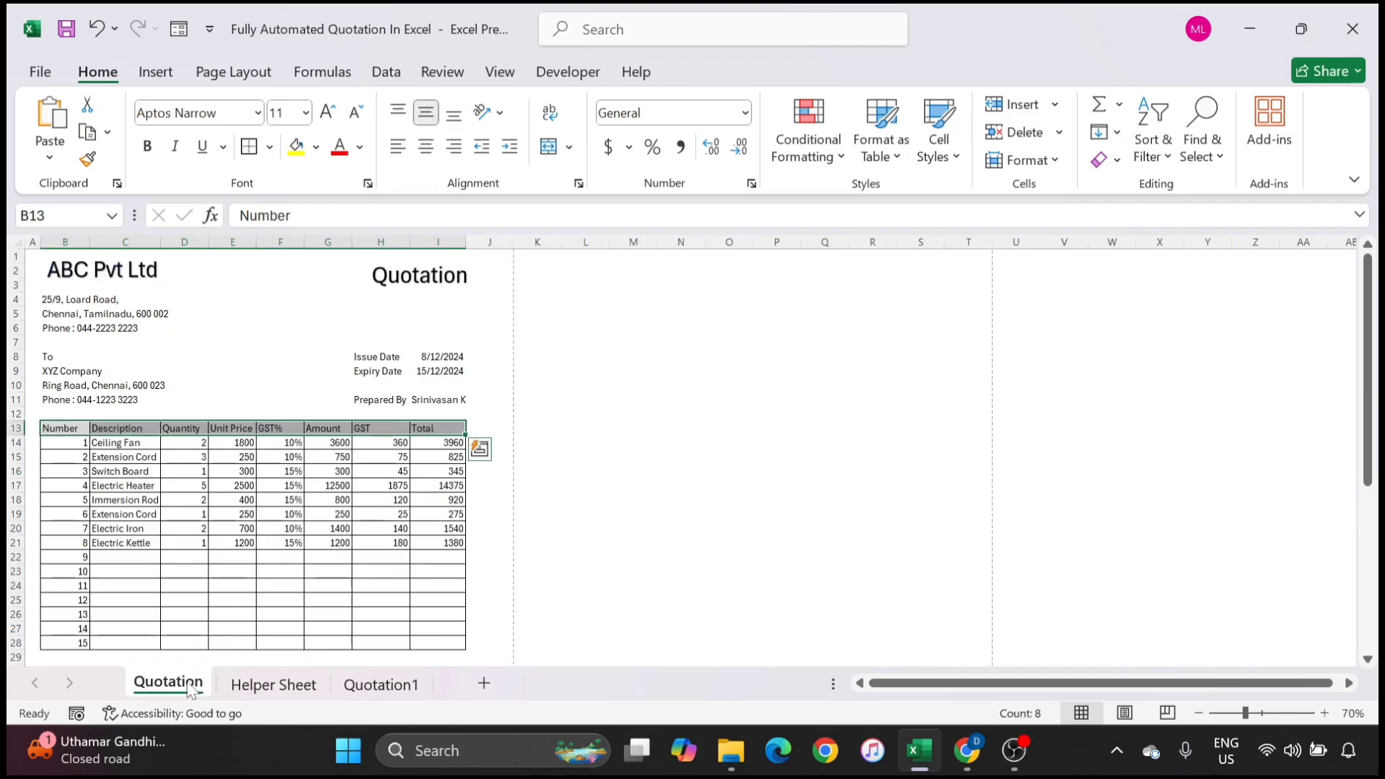
left_click(325, 447)
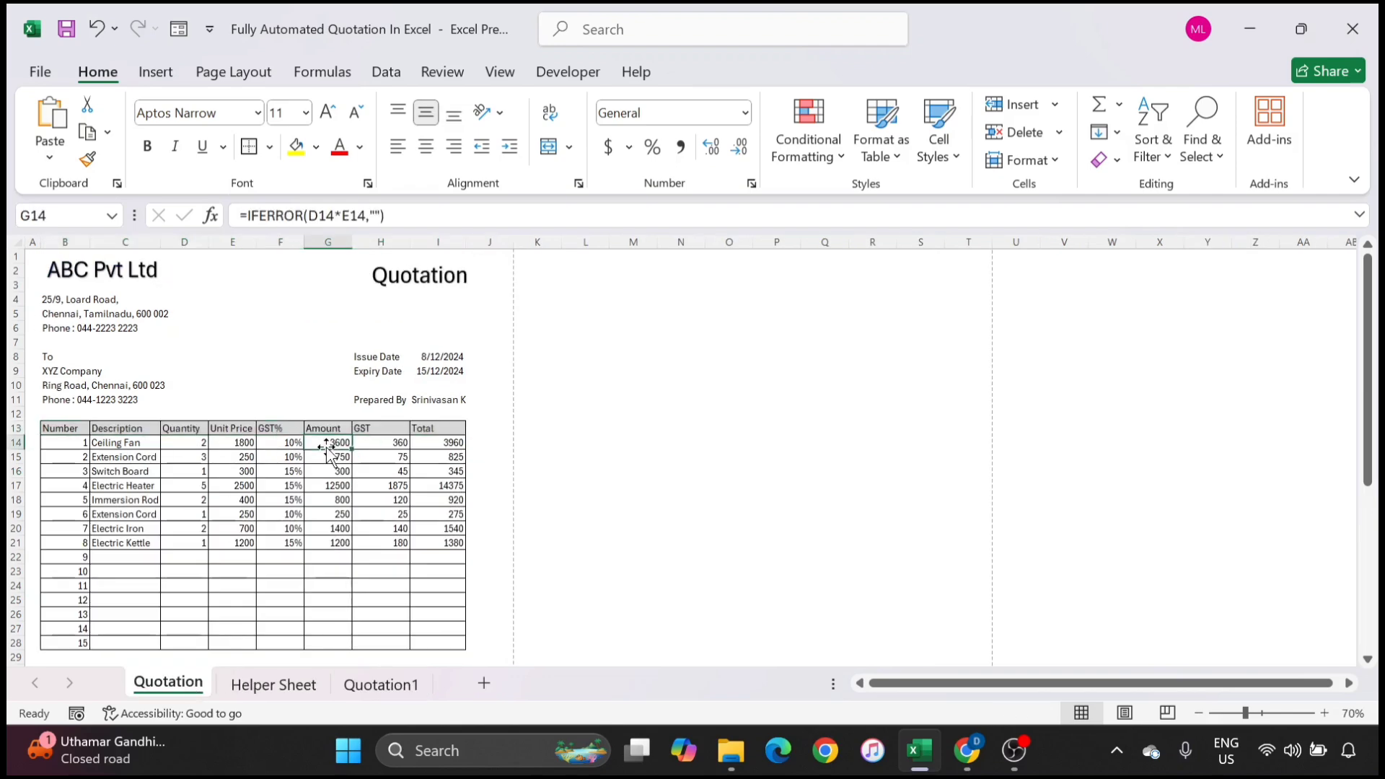
key("F2")
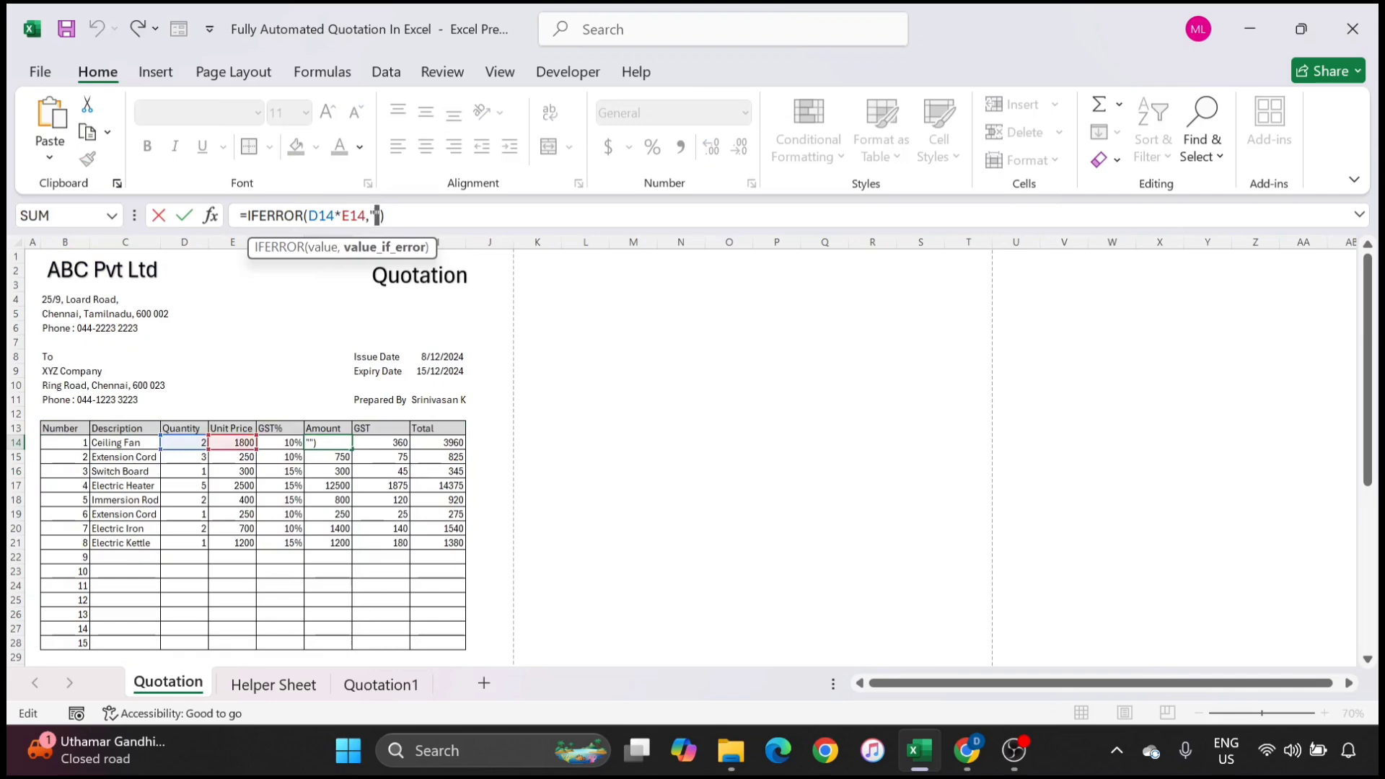
key("Escape")
left_click(364, 685)
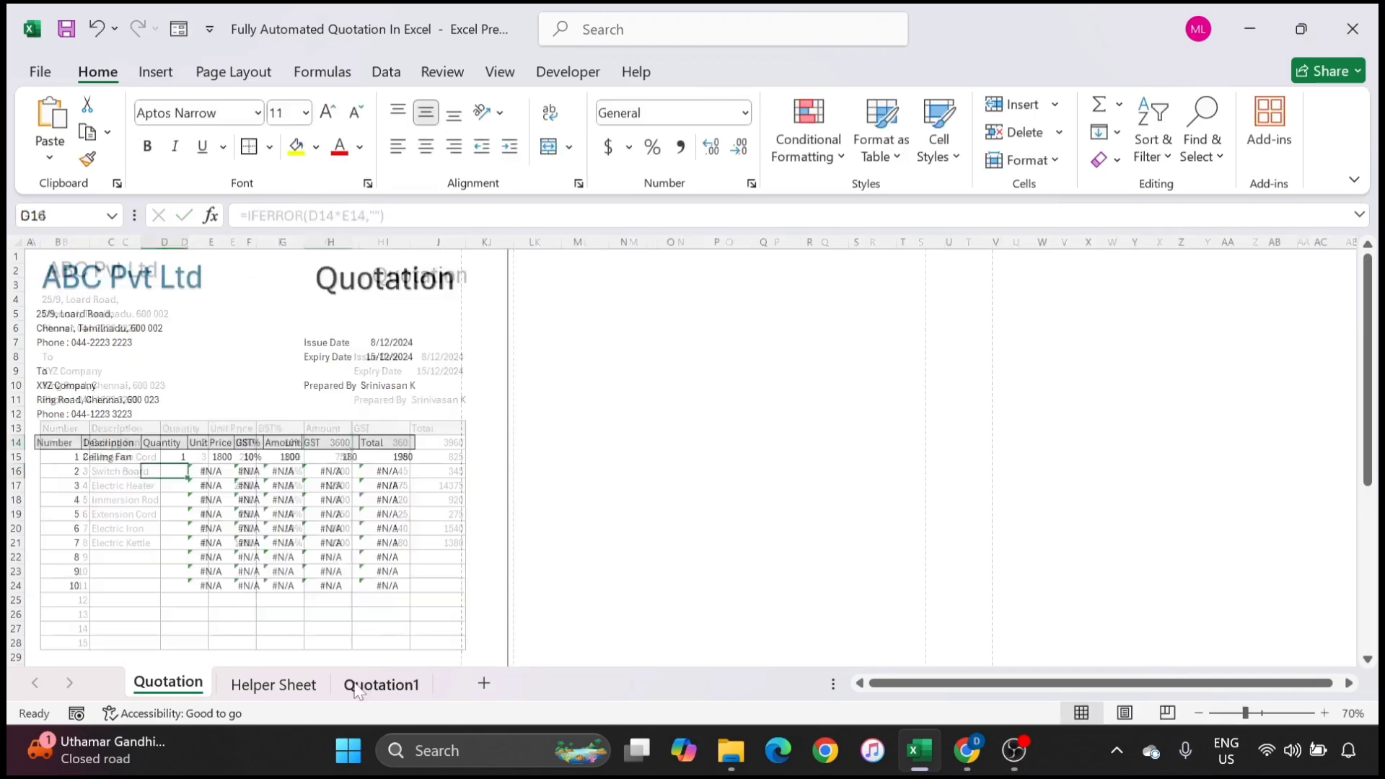
Step: Wrap the Unit Price lookup in E15 in IFERROR with an empty-text fallback: =IFERROR(VLOOKUP(C15,'Helper Sheet'!B:D,2,0),"")
left_click(206, 470)
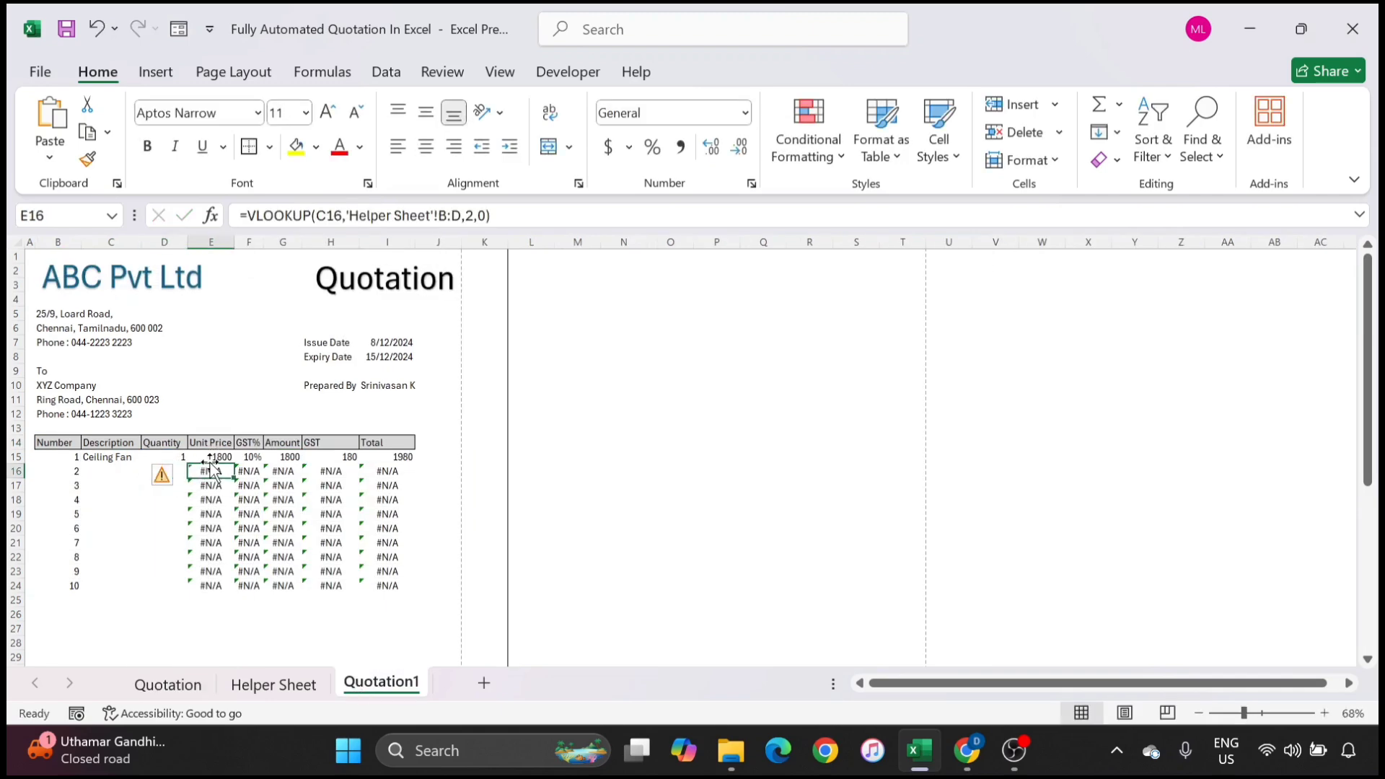
left_click(210, 458)
left_click(247, 216)
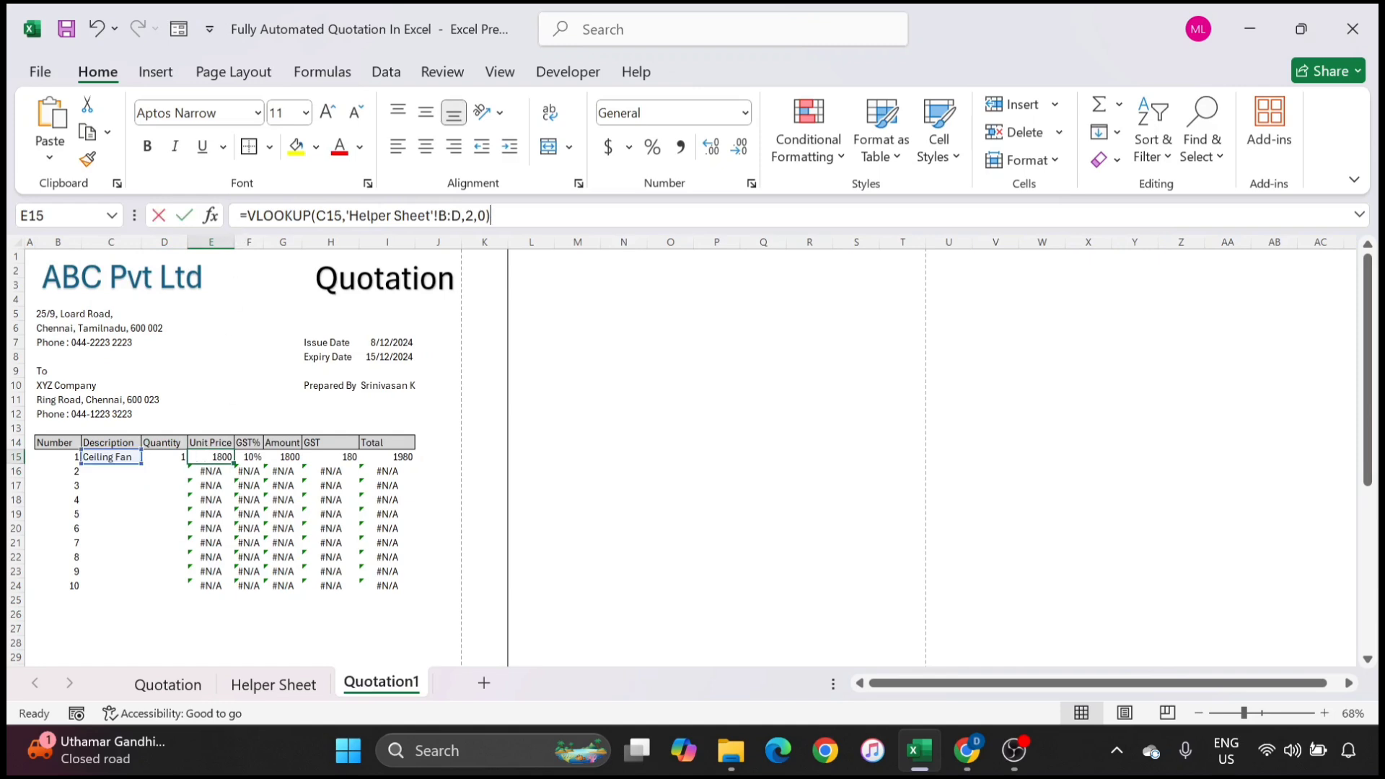
type("IFERROR(")
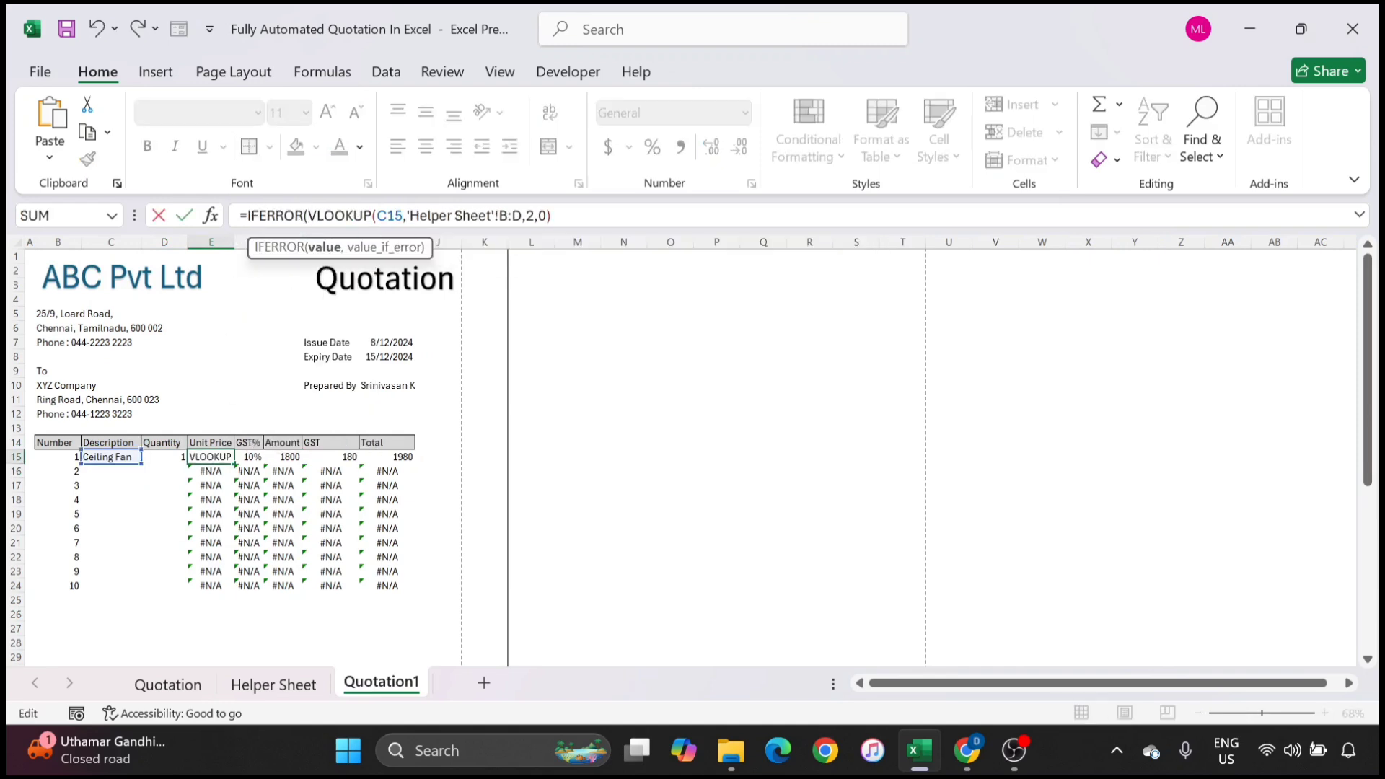
type(",")
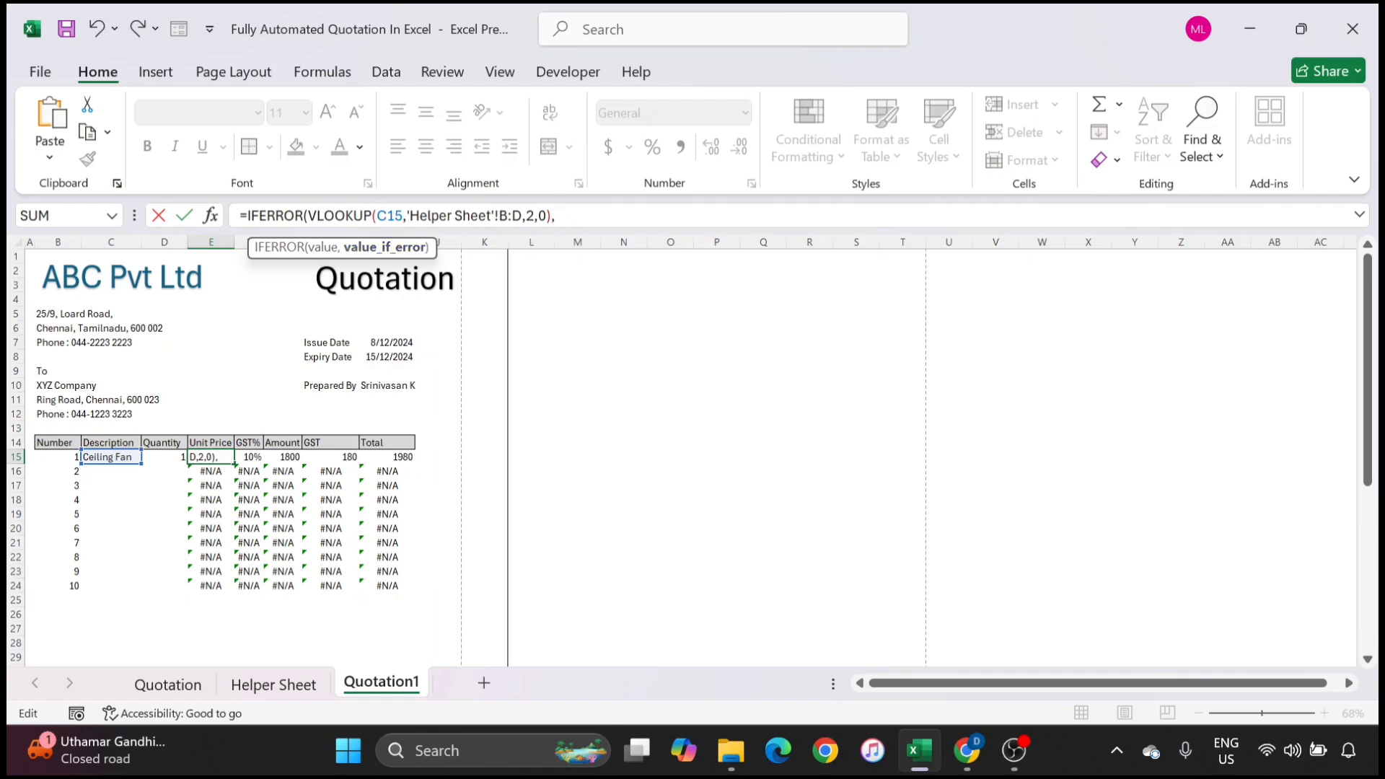
type("\"\")")
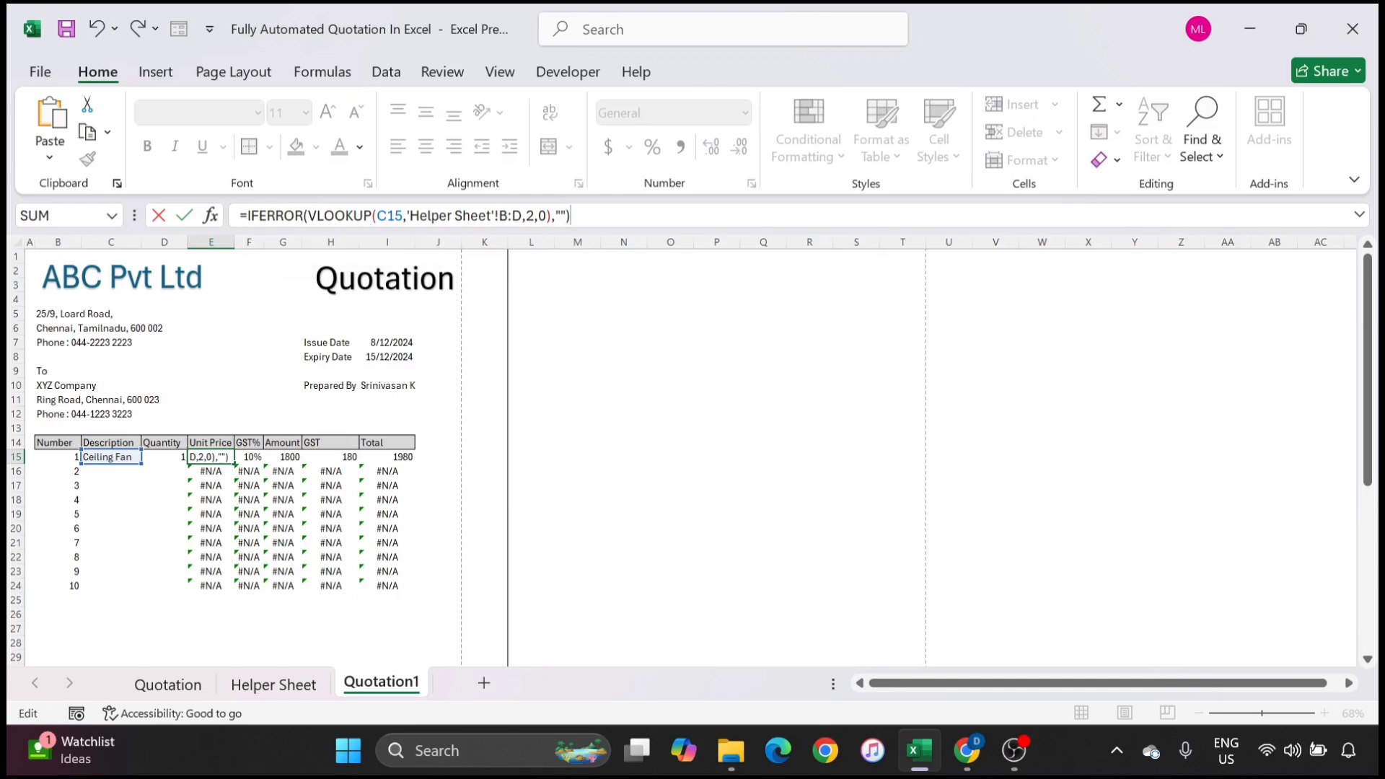
key("Return")
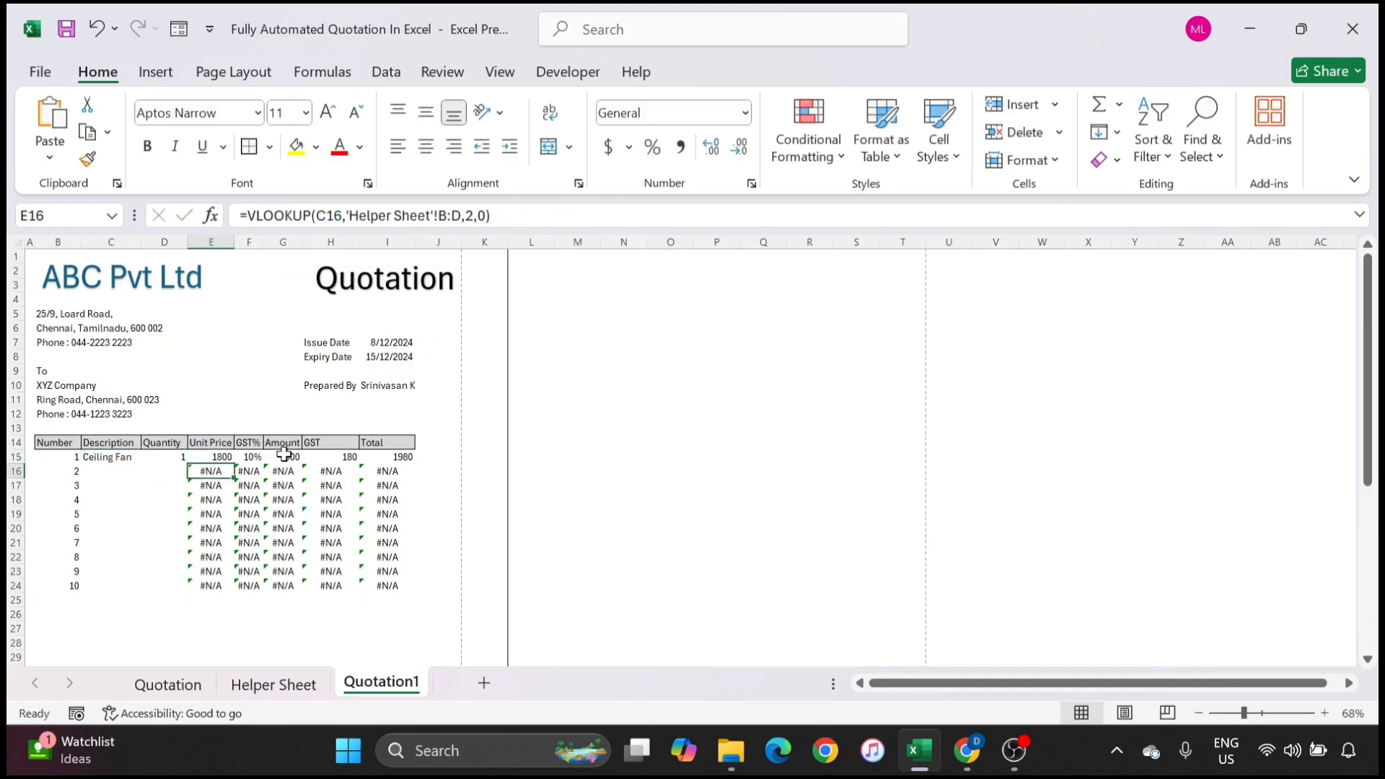
Step: Change the first item's Amount formula in G15 to =IFERROR(D15*E15,"")
left_click(284, 454)
left_click(248, 215)
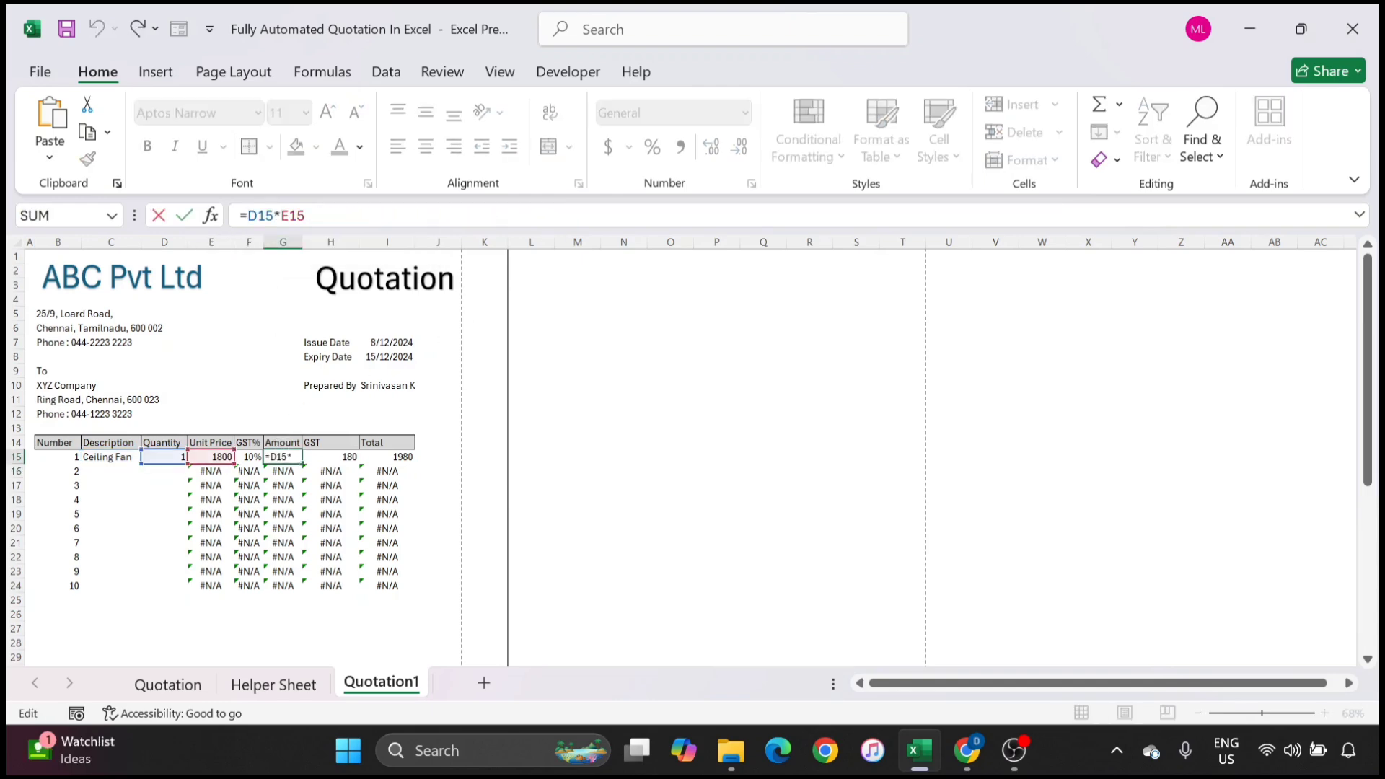
type("IFERROR(D15*E15")
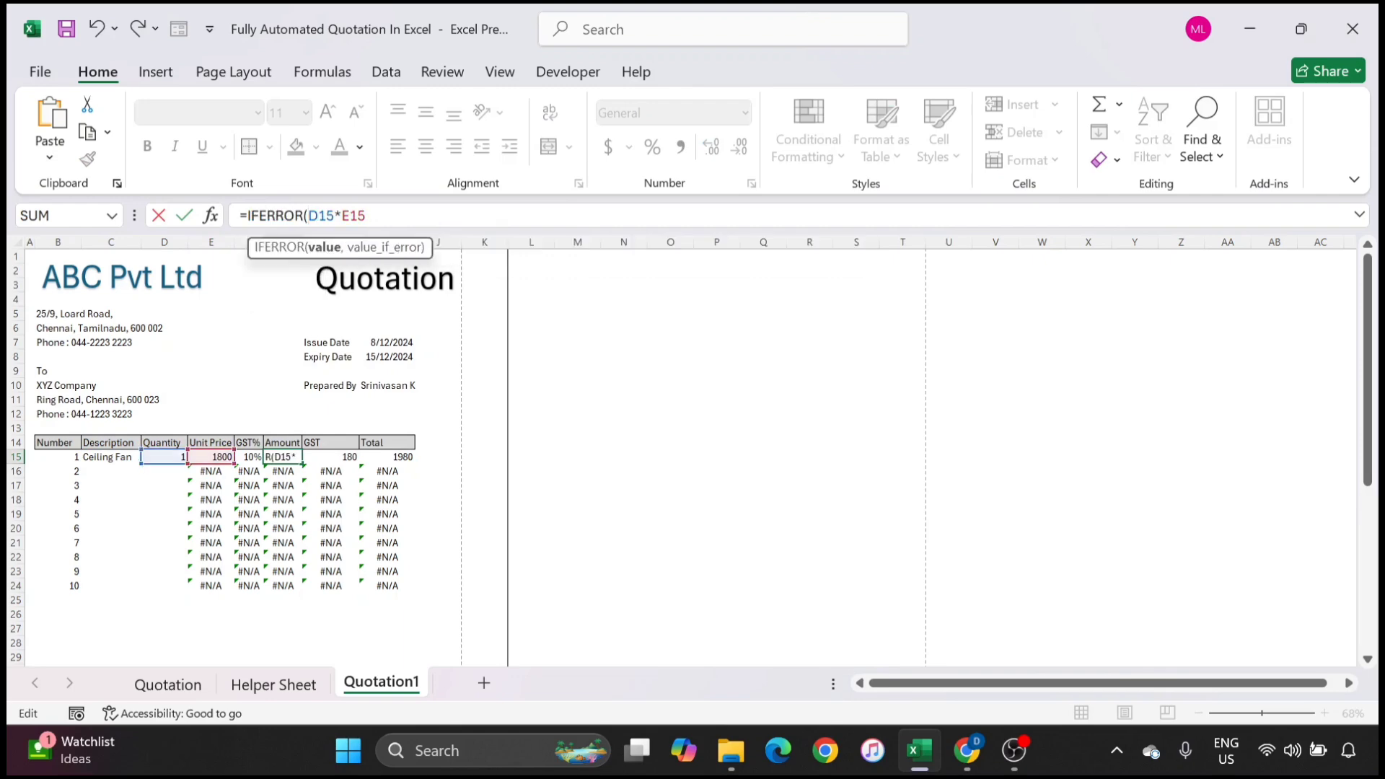
type(",")
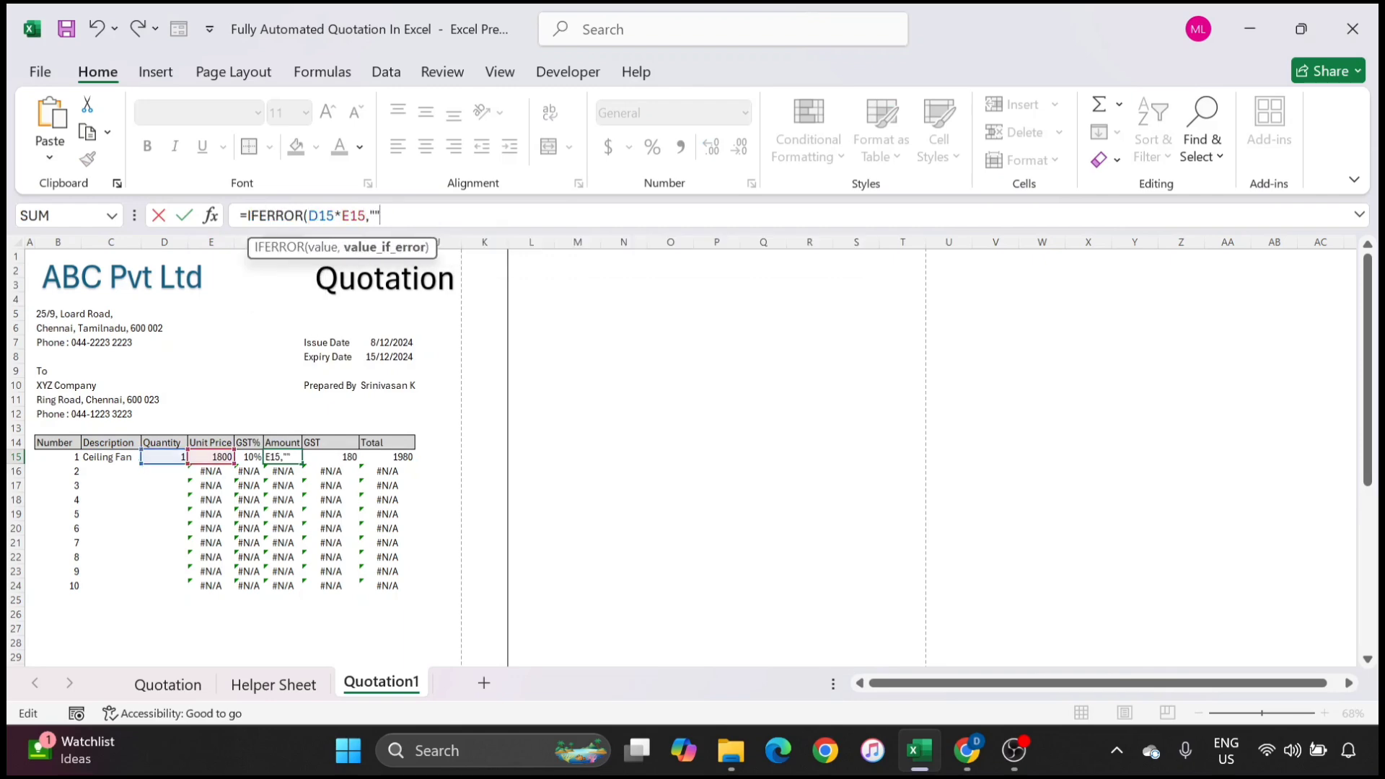
key("Return")
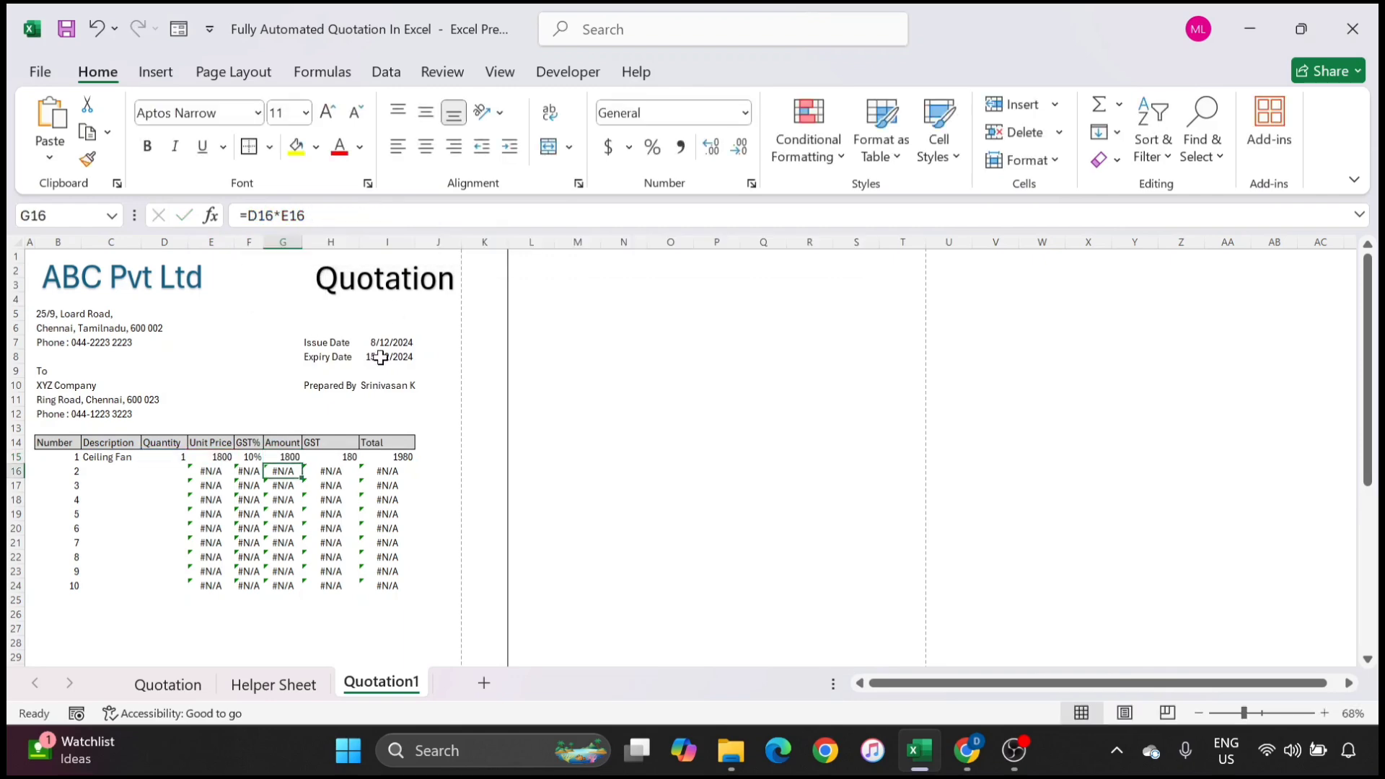
Step: Change the first item's GST formula in H15 to =IFERROR(G15*F15,"")
left_click(332, 455)
left_click(248, 215)
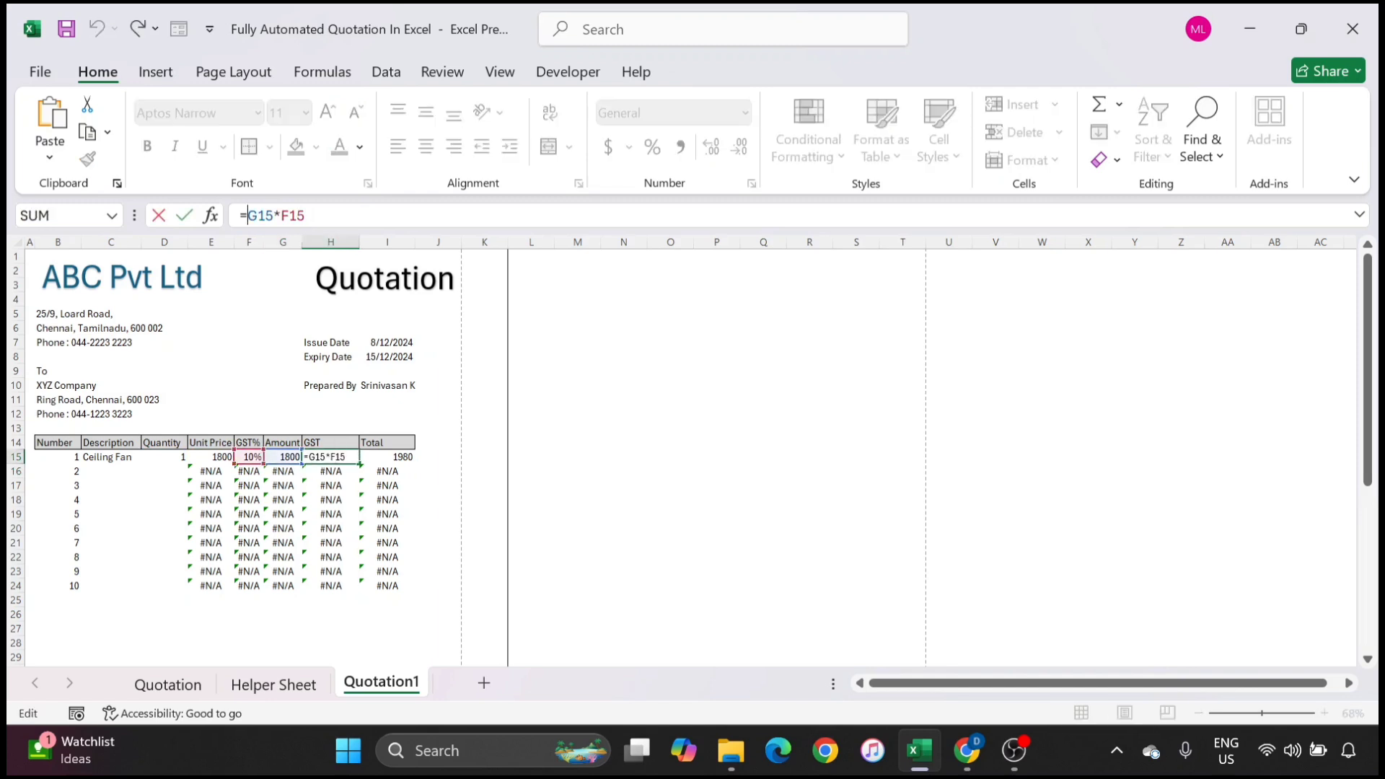
type("if")
key("Down")
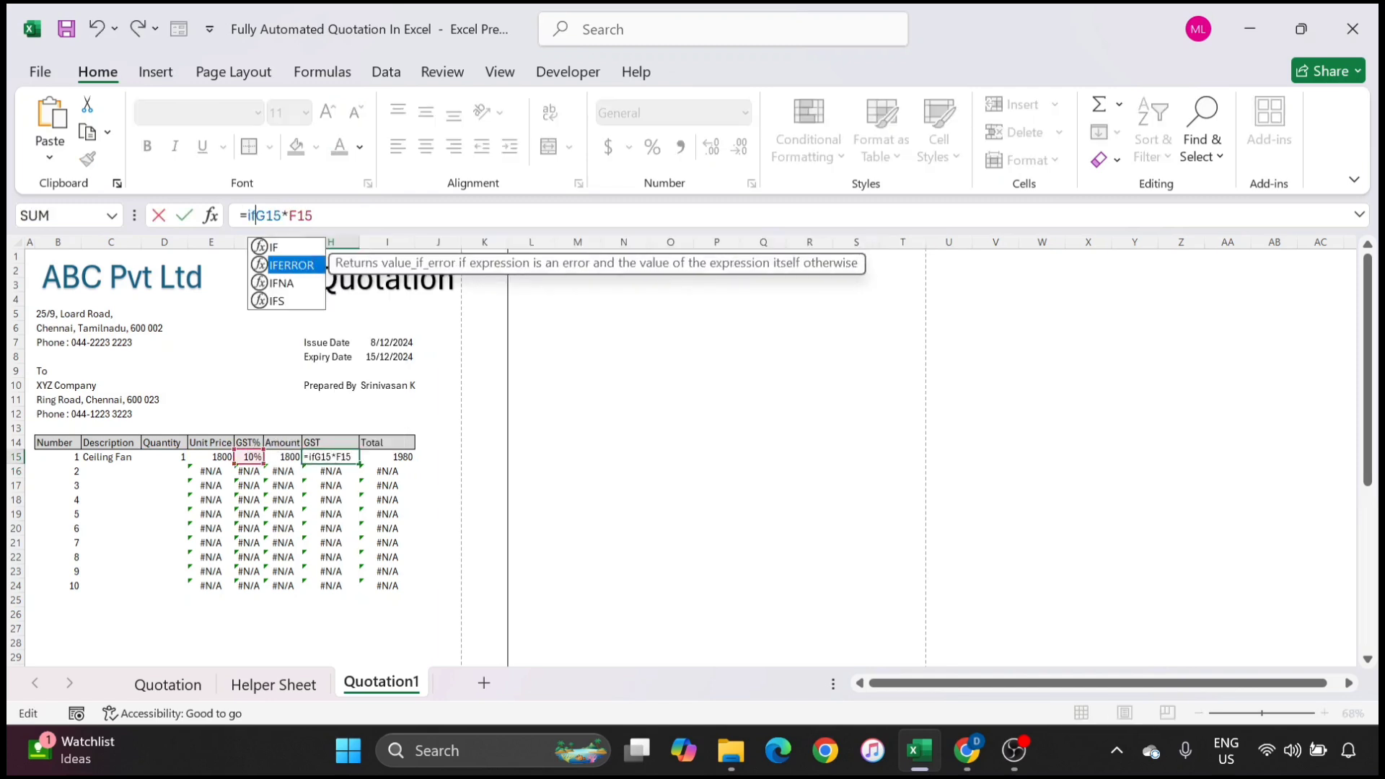
key("Tab")
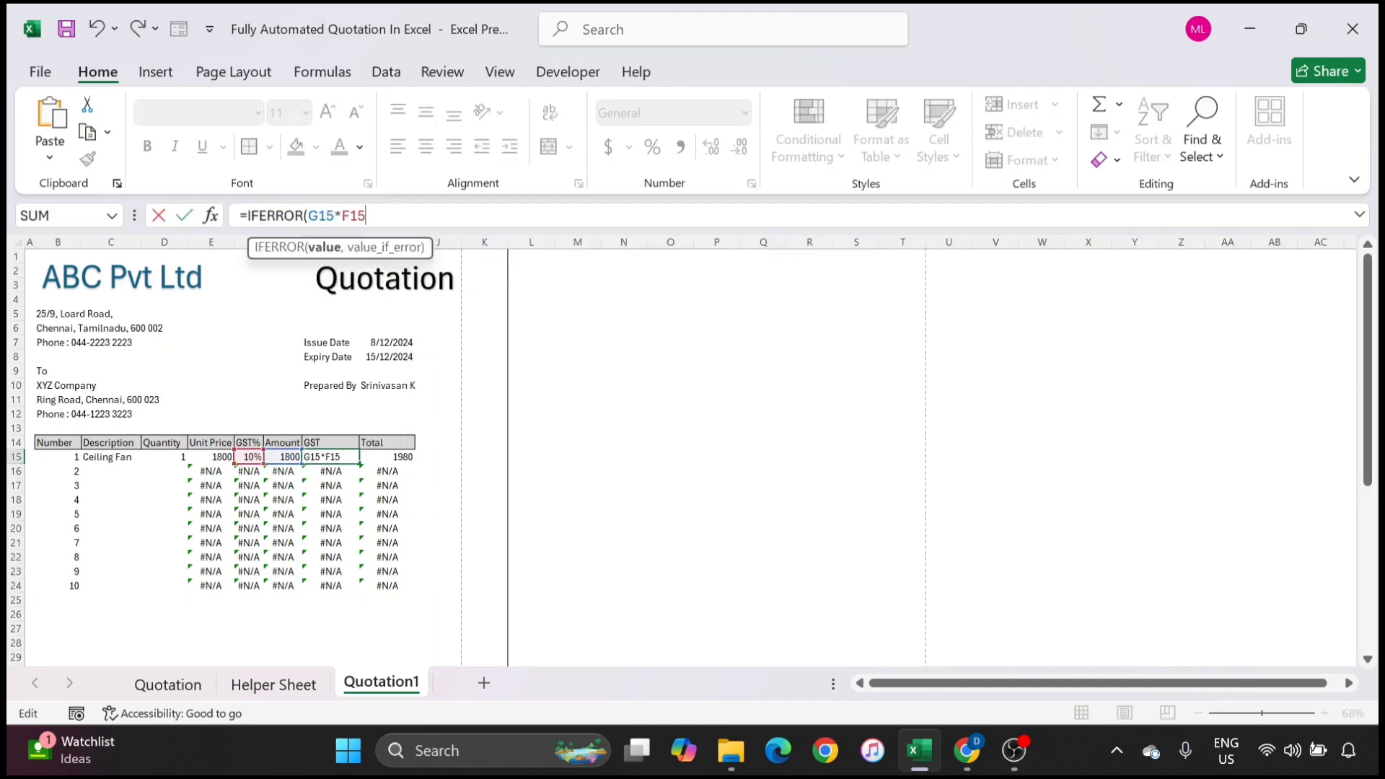
type(",")
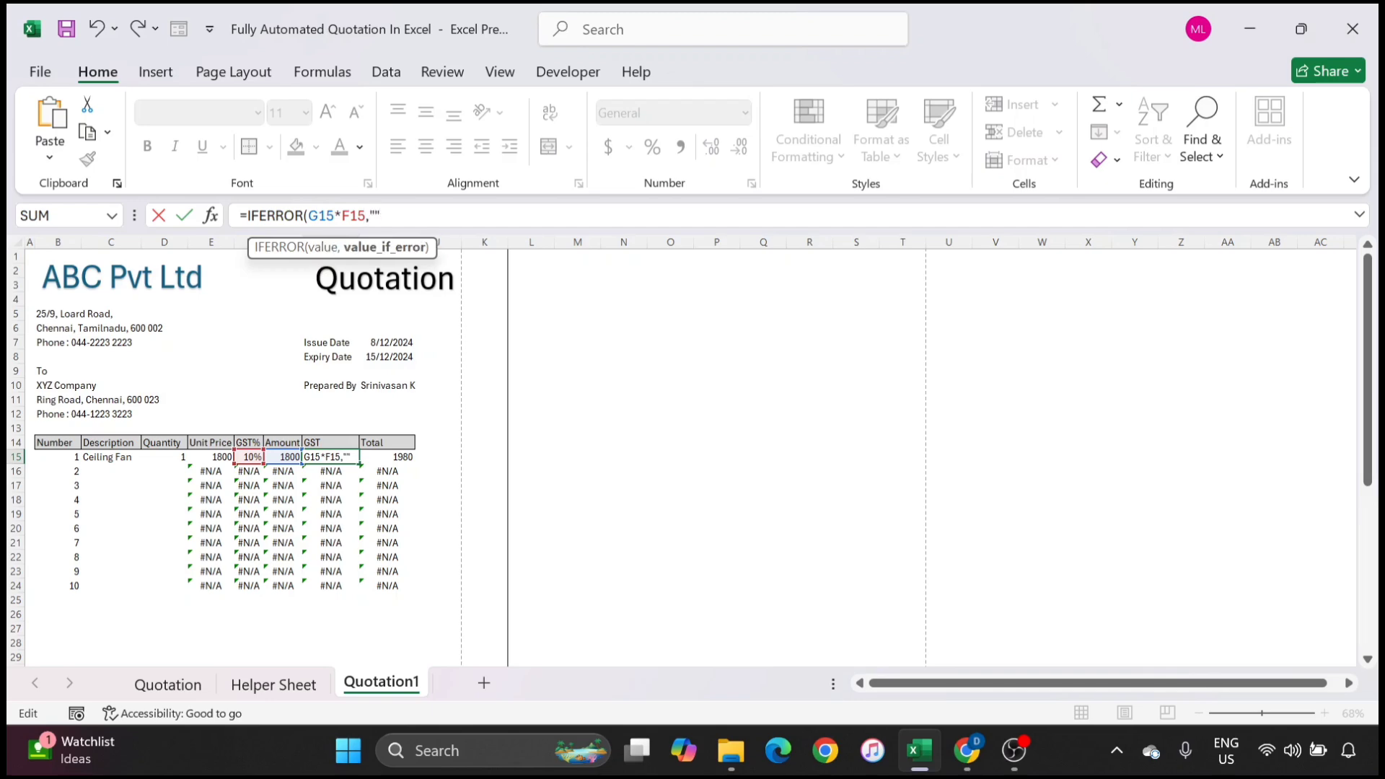
key("Return")
Step: Change the Total formula in I15 to =IFERROR(G15+H15,"") and fill the formulas in E15:I15 down through row 24
left_click(390, 457)
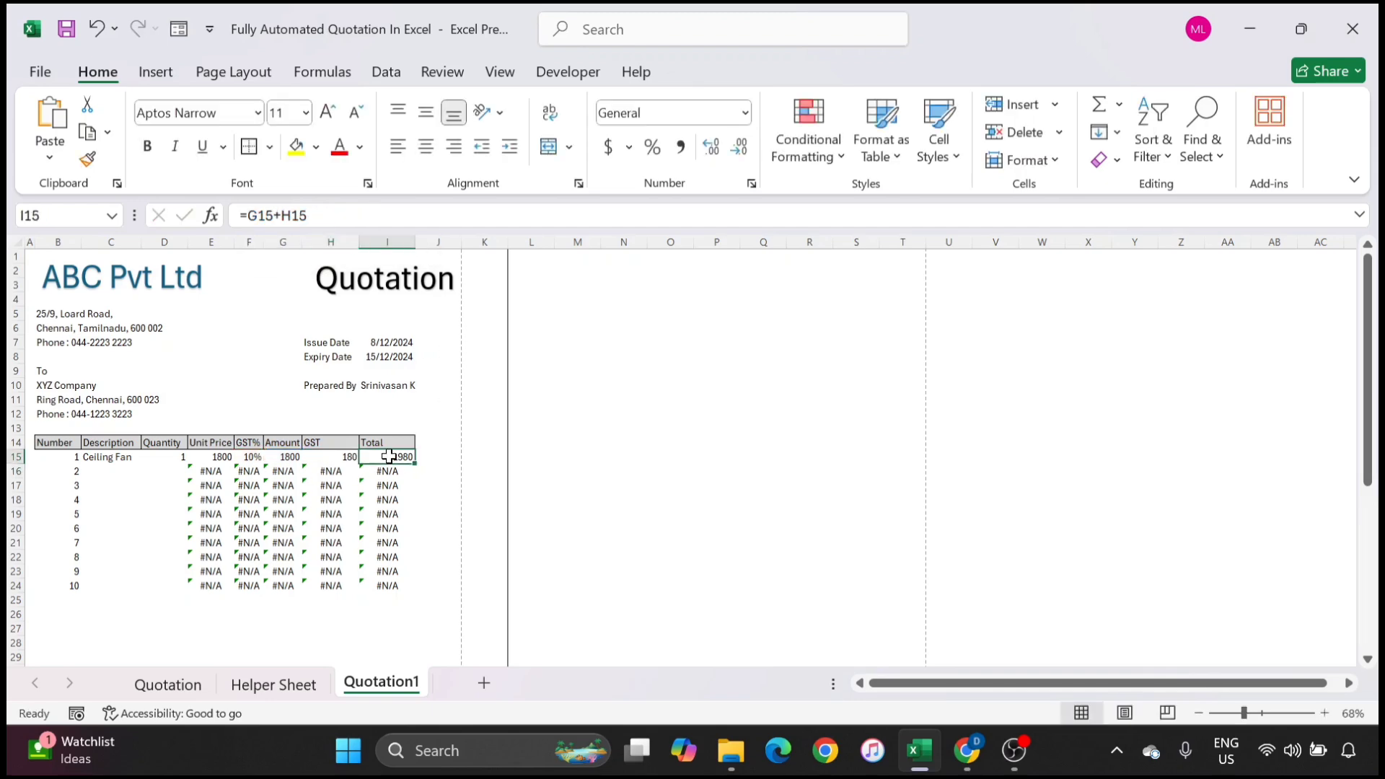
left_click(248, 215)
type("ife")
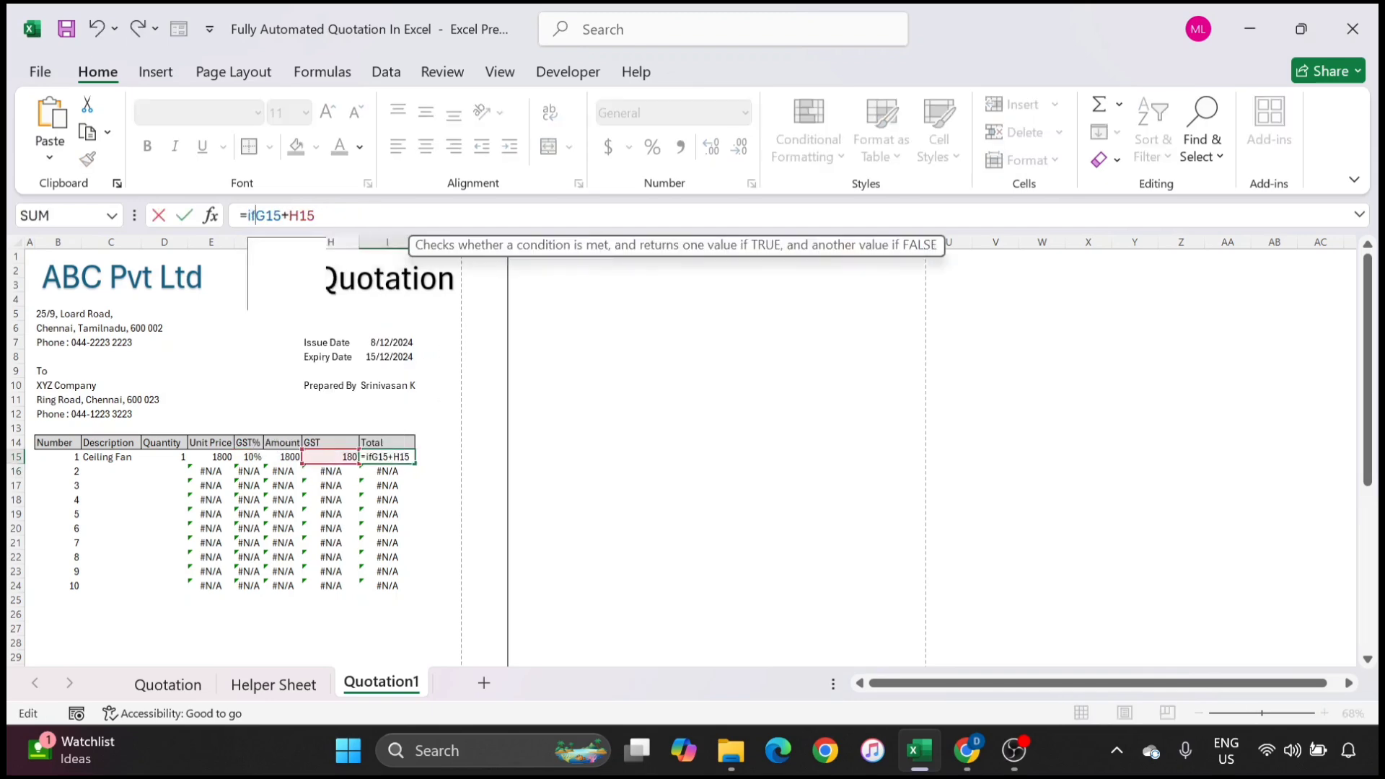
key("Tab")
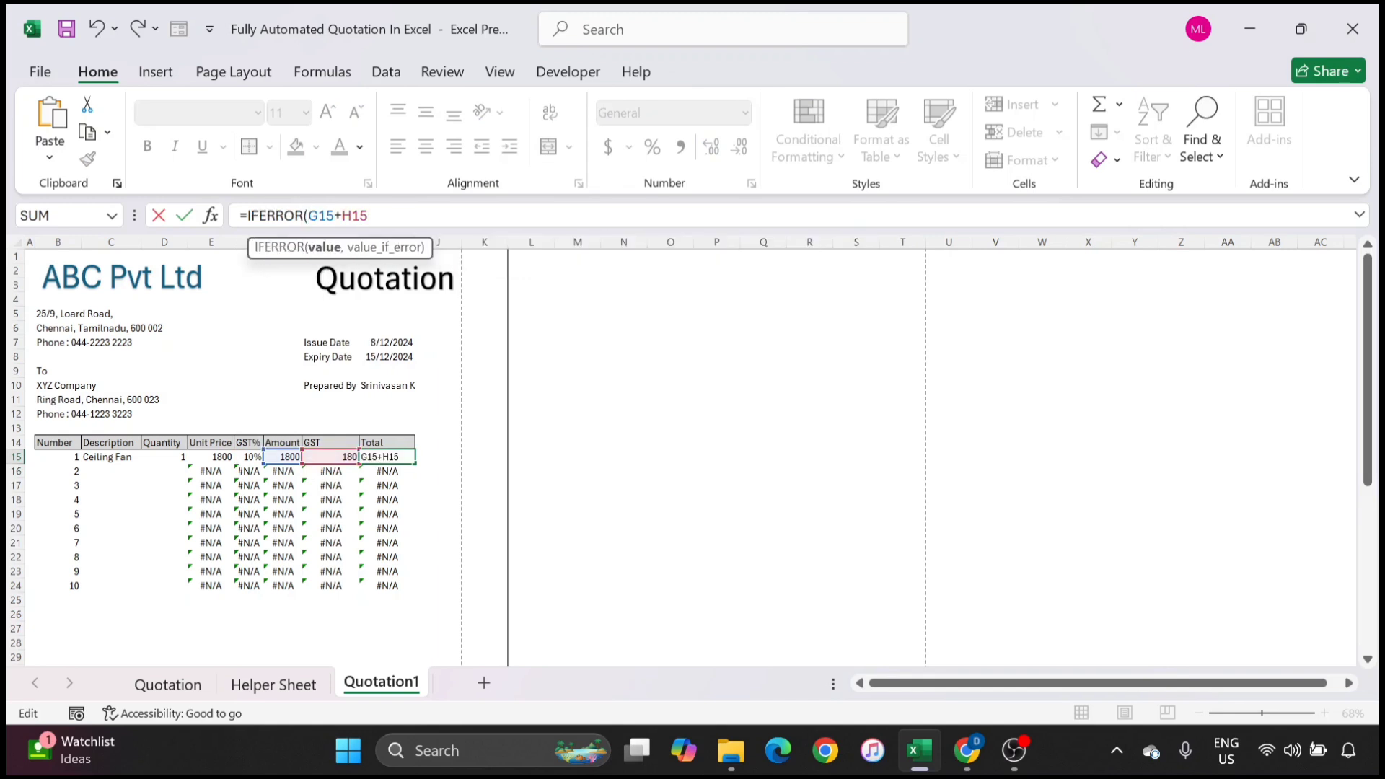
type(",")
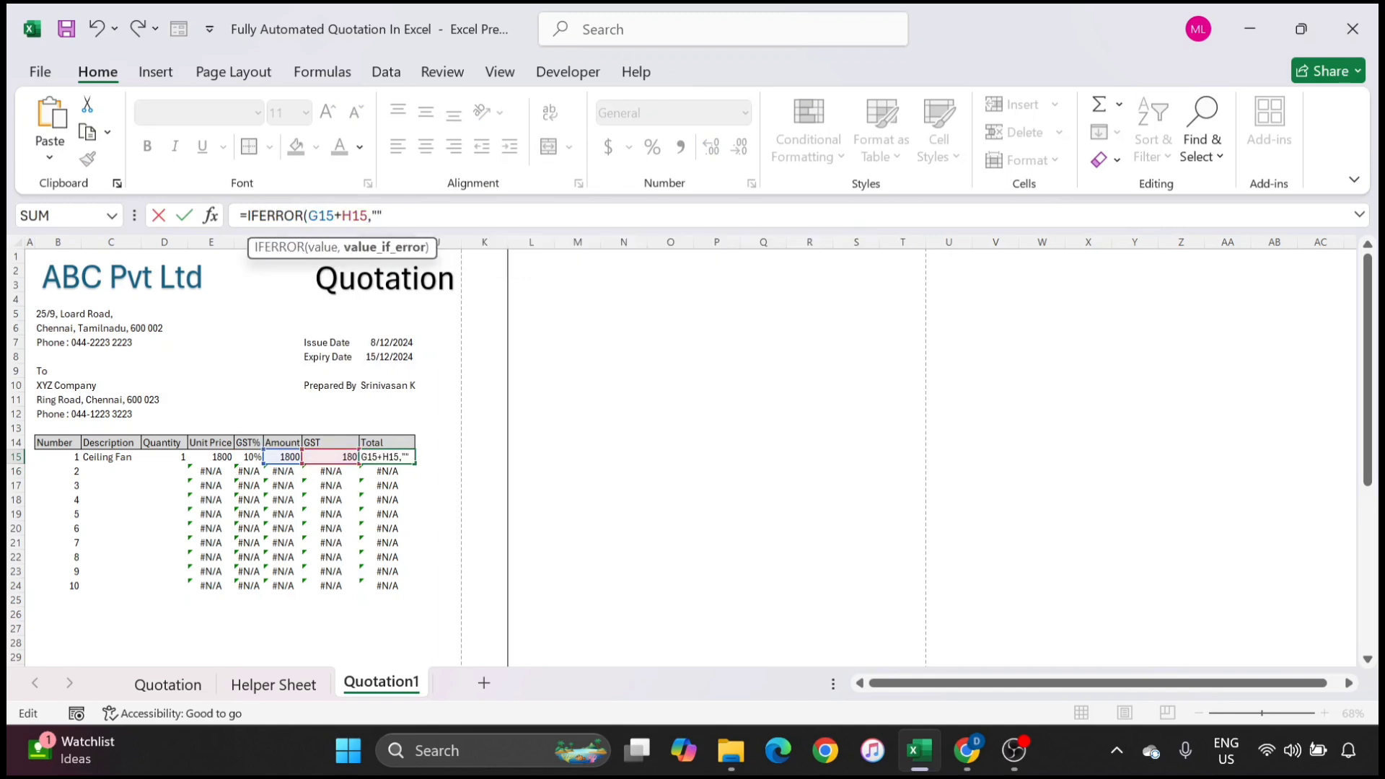
type("\"\")")
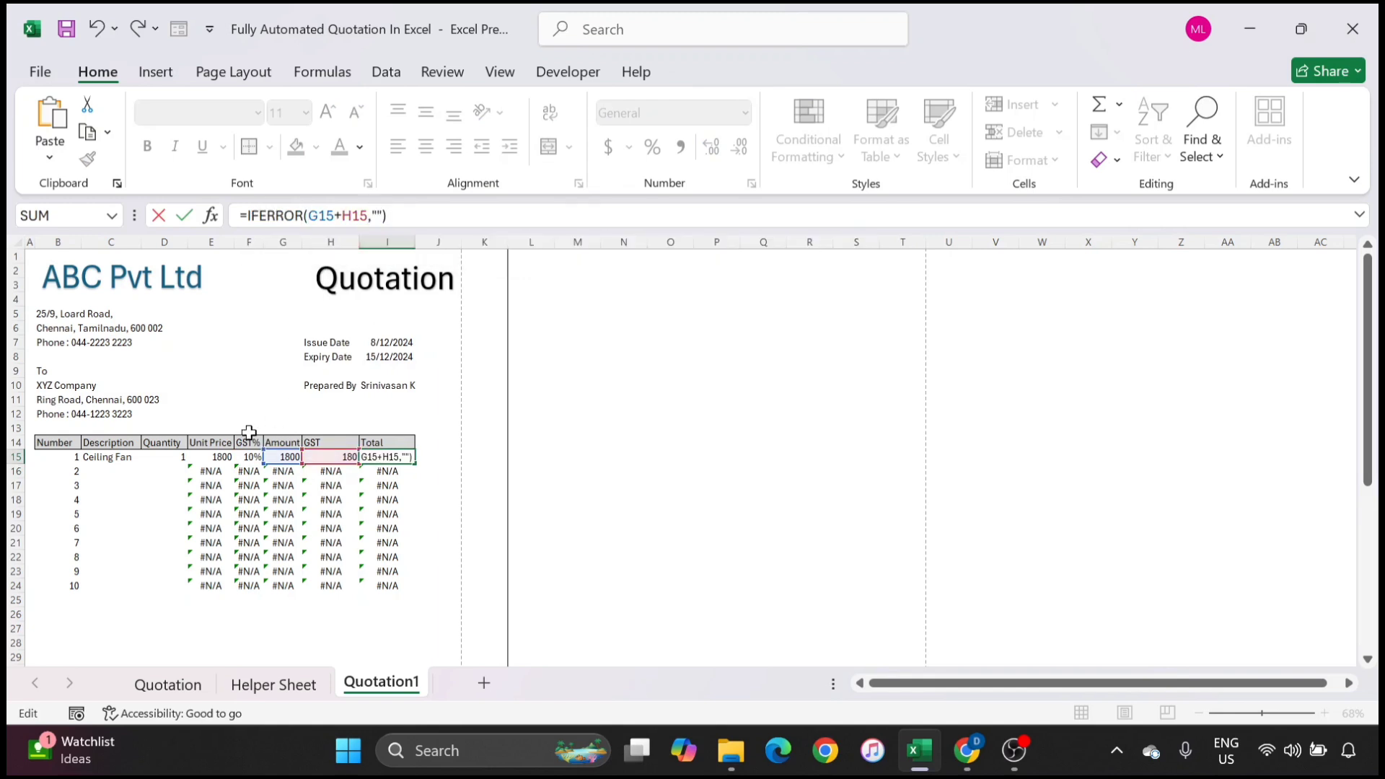
key("Return")
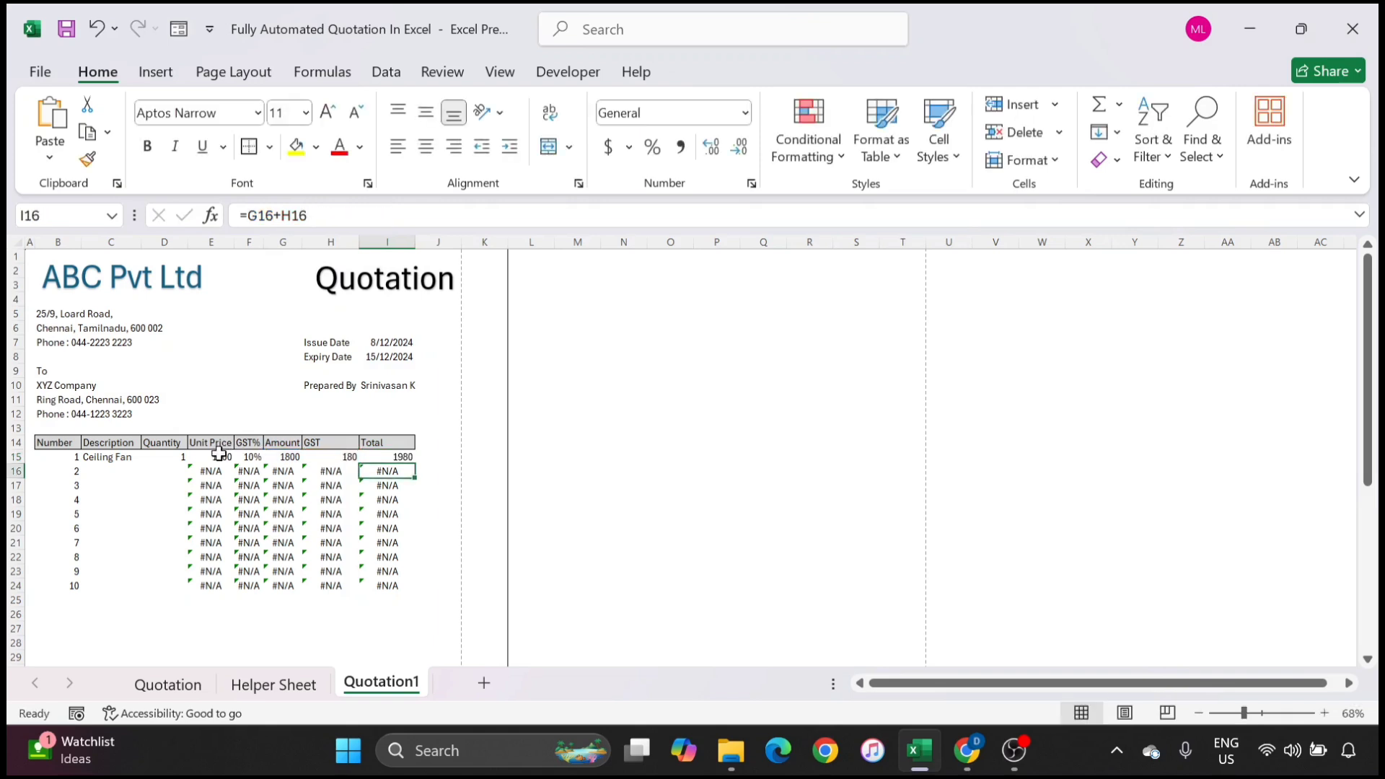
left_click_drag(219, 452, 376, 583)
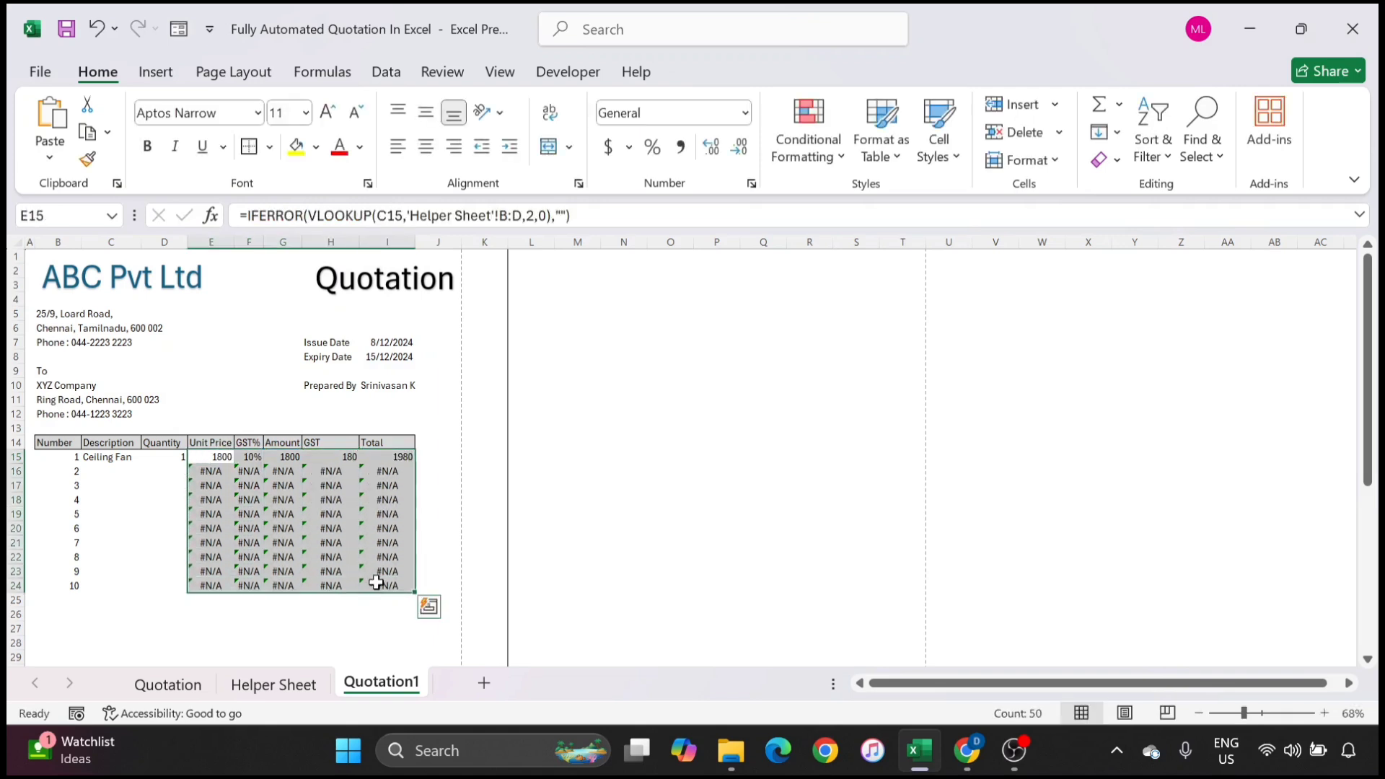
key("ctrl+d")
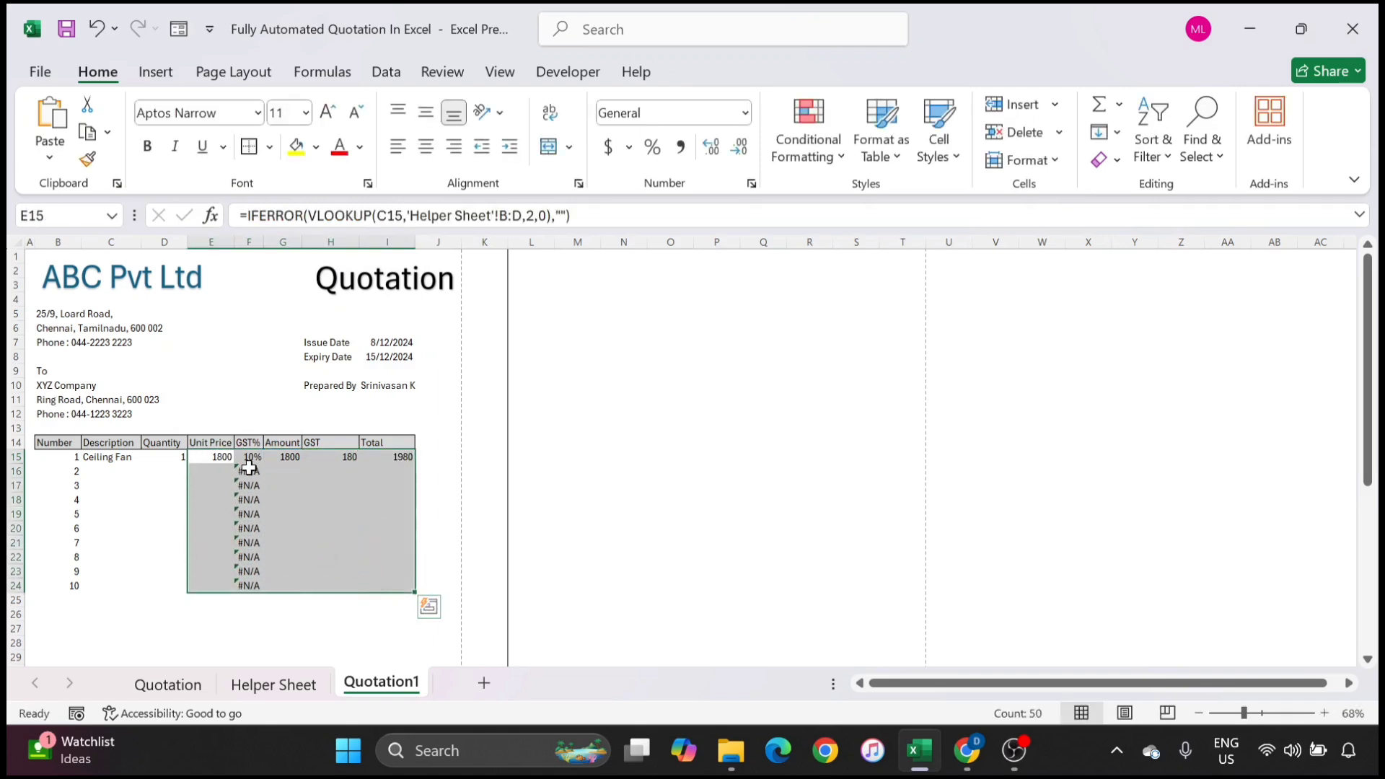
Step: Wrap the GST% lookup in F15 in IFERROR with an empty-text fallback: =IFERROR(VLOOKUP(C15,'Helper Sheet'!B:D,3,0),"")
left_click(249, 459)
key("F2")
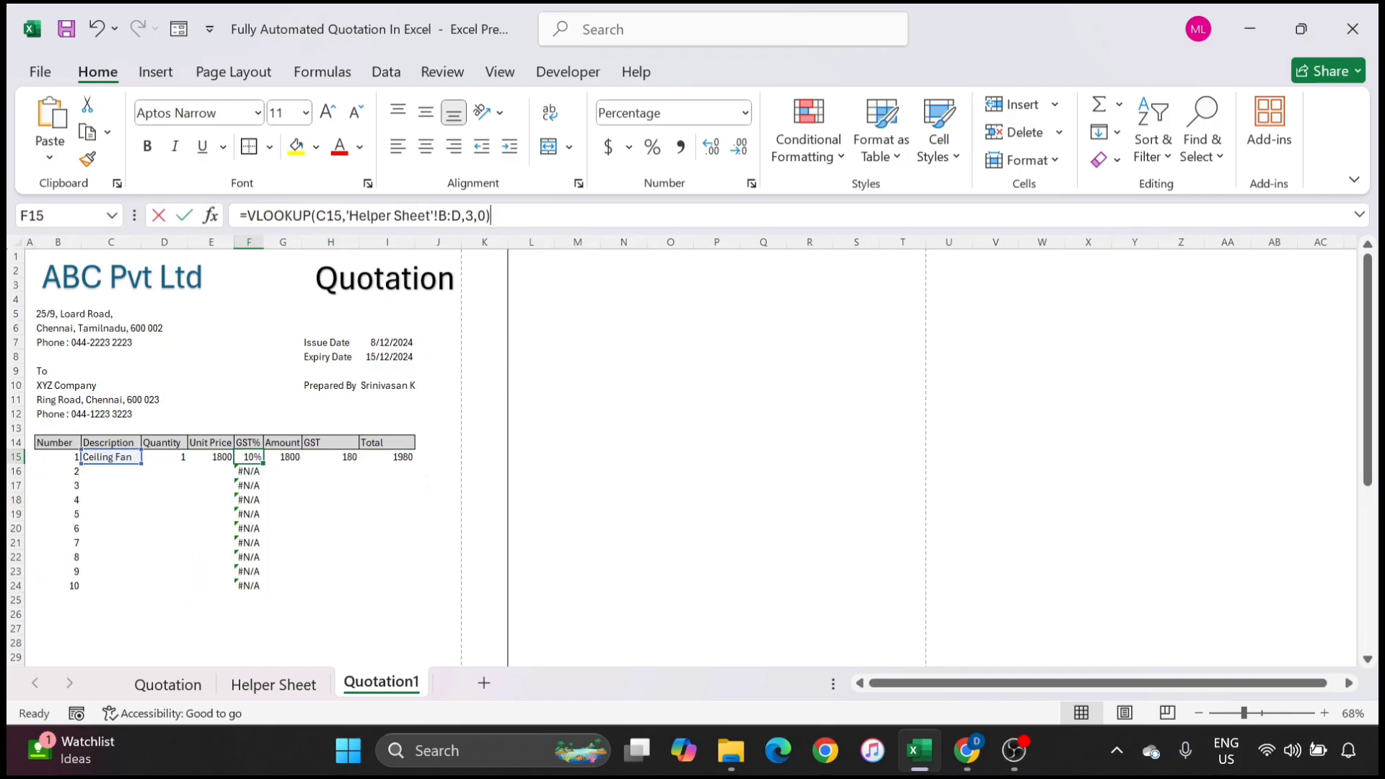
left_click(247, 216)
type("ife")
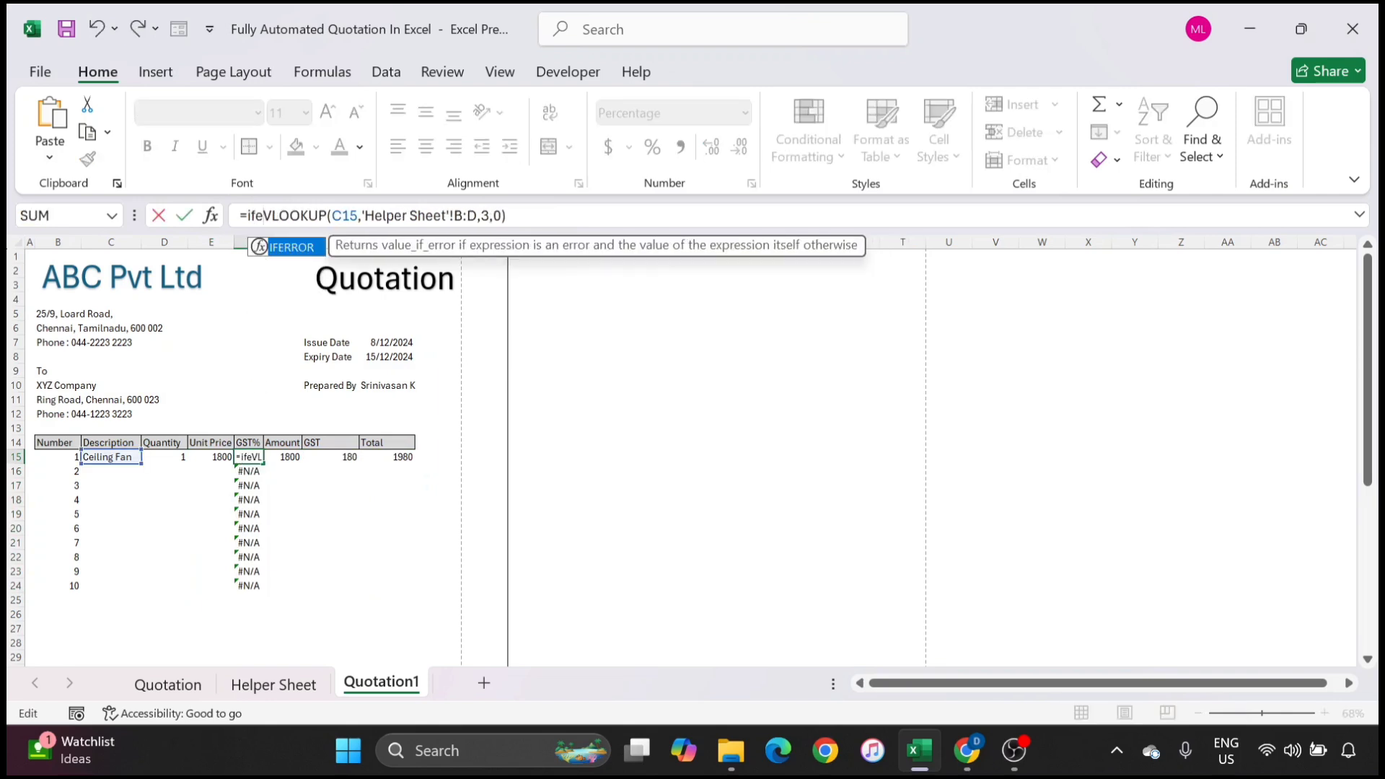
key("Tab")
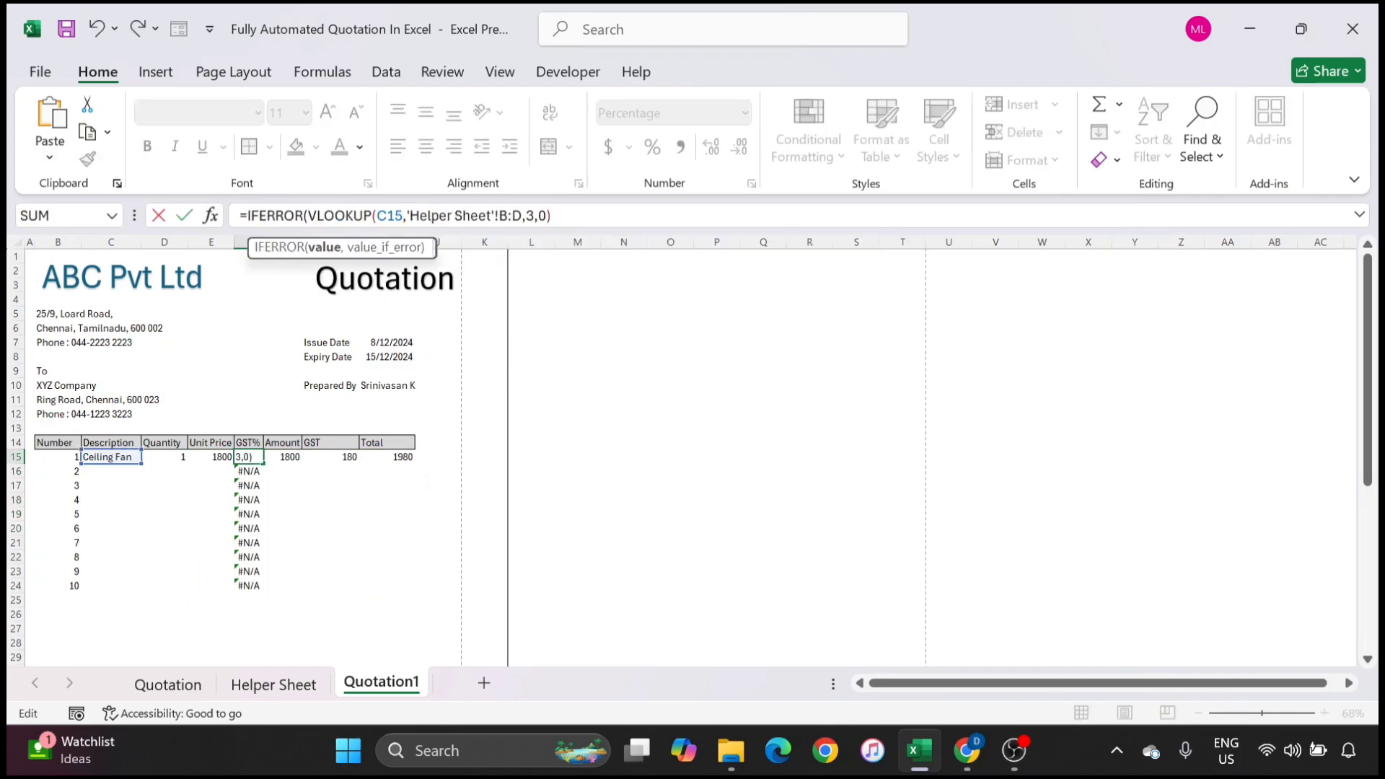
type(", ")
type("\"\")")
key("Return")
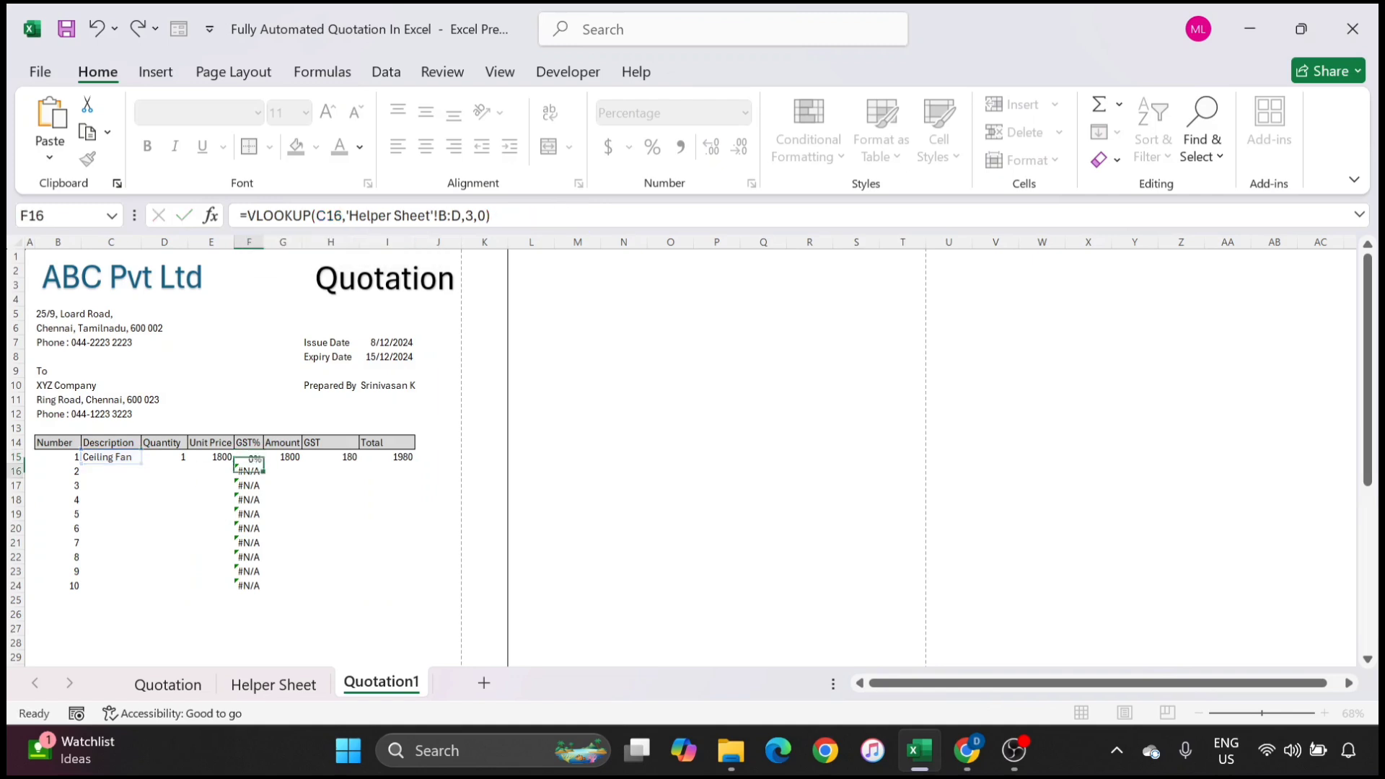
Step: Fill the GST% formula in F15 down through F24
left_click_drag(251, 456, 242, 589)
key("ctrl+d")
left_click(247, 556)
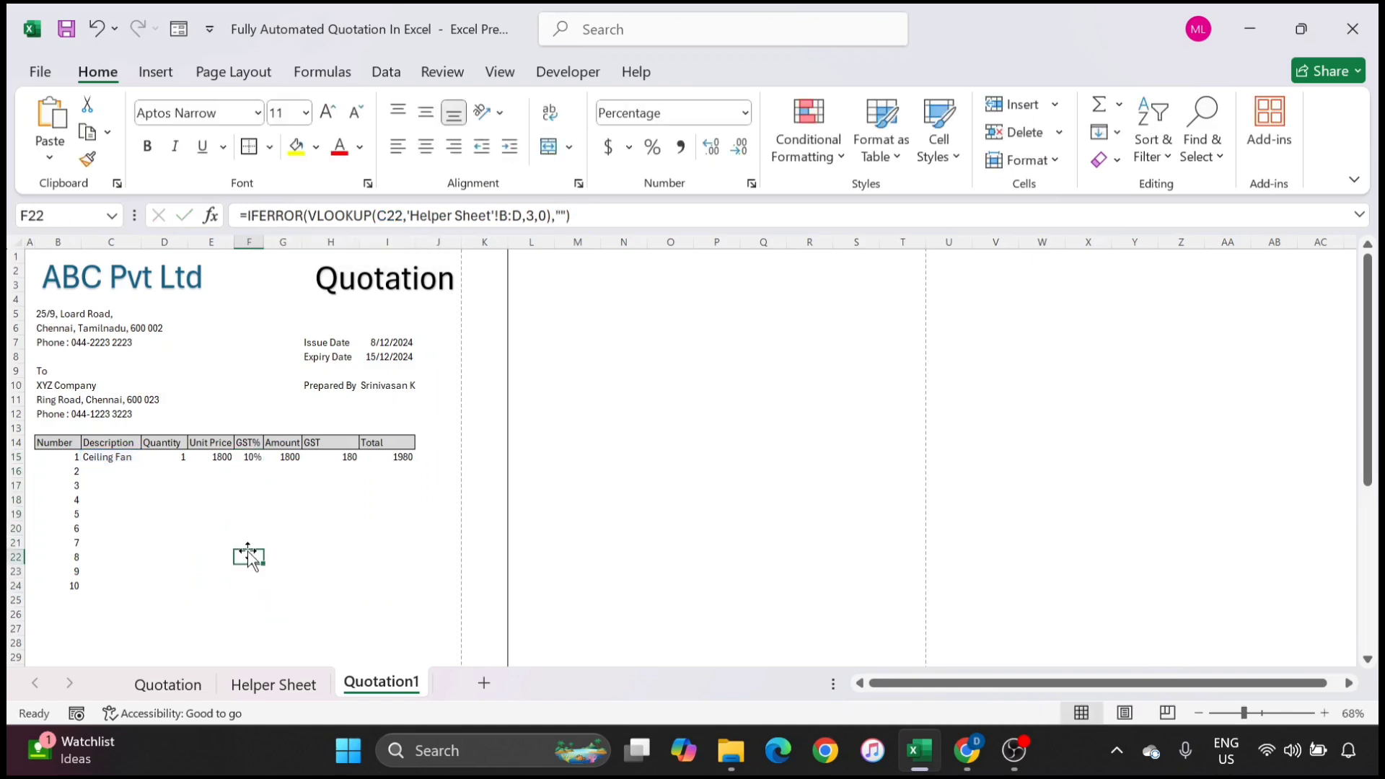
Step: Apply All Borders to the item rows in B15:I24
left_click(67, 600)
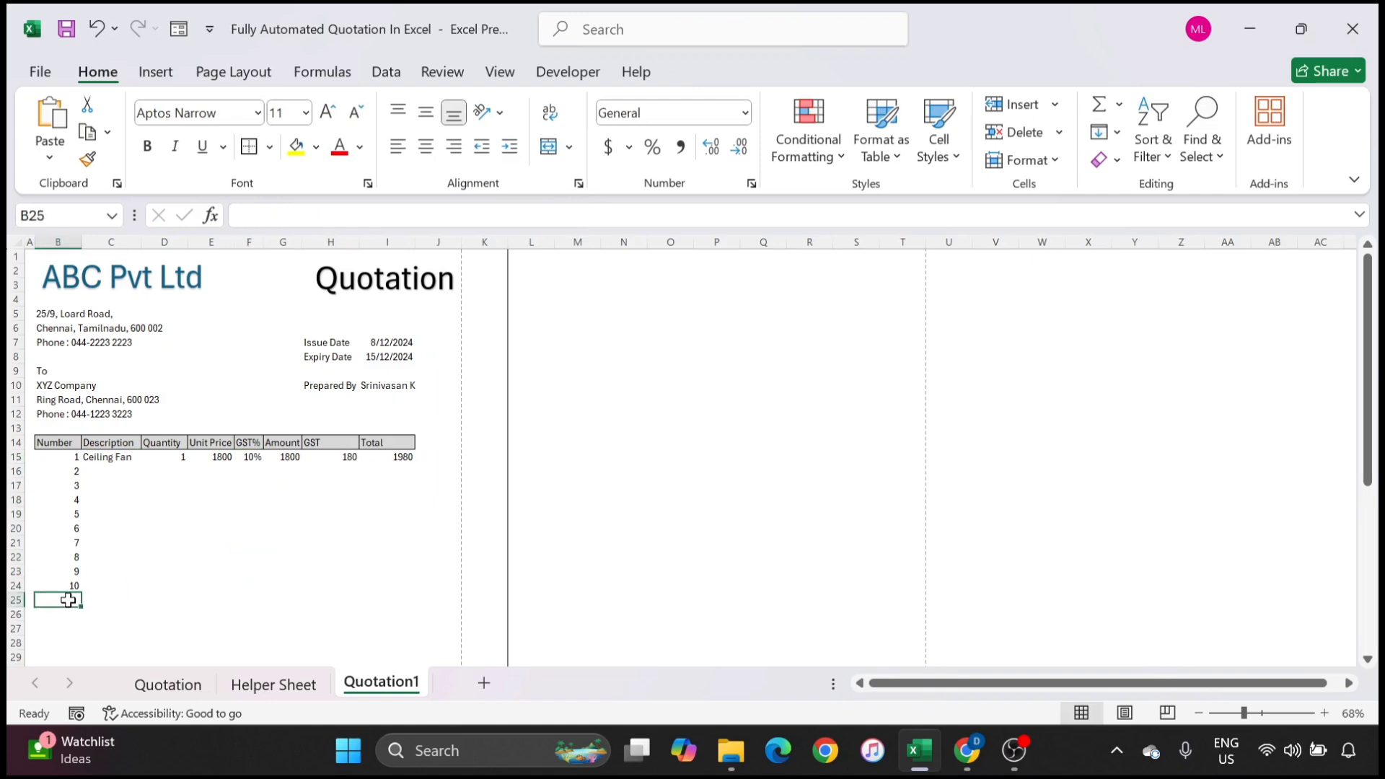
left_click_drag(72, 460, 389, 586)
left_click(270, 148)
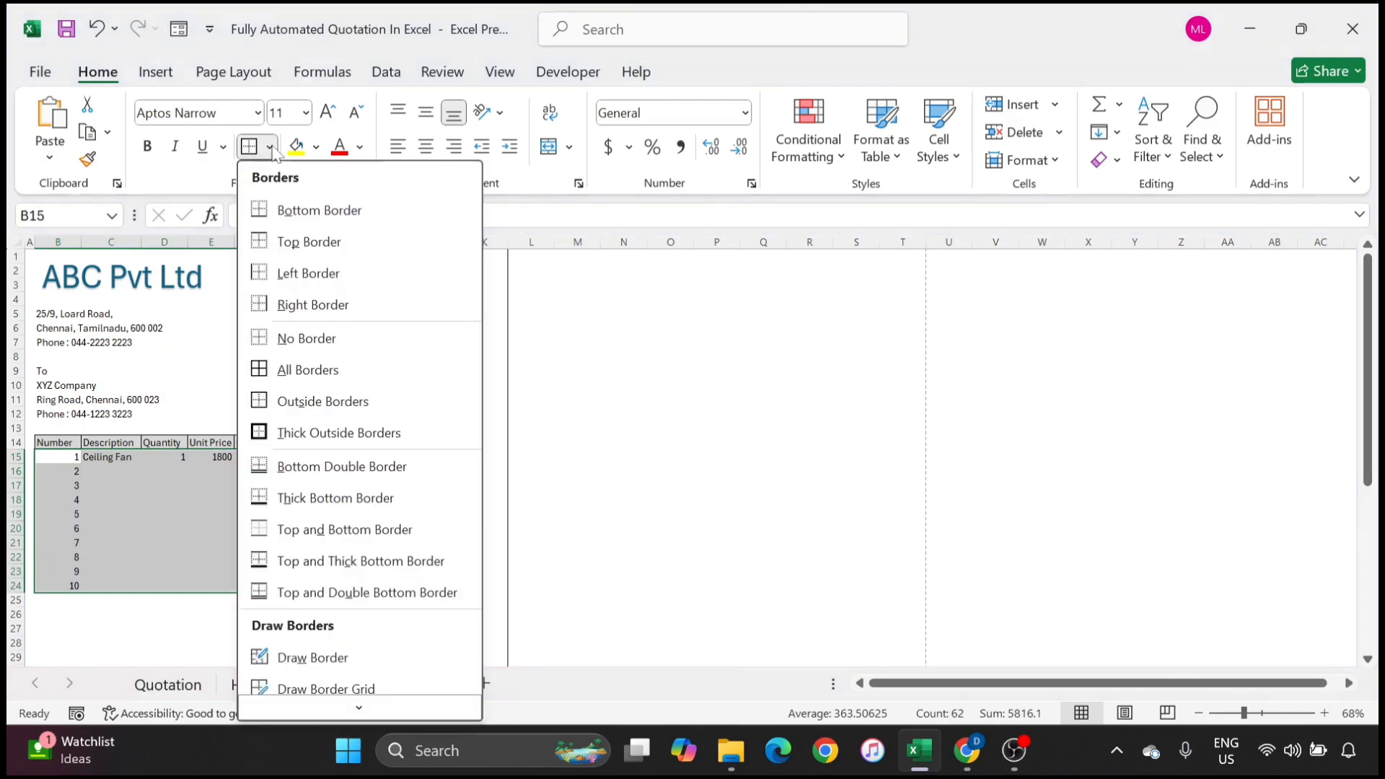
left_click(285, 365)
left_click(227, 516)
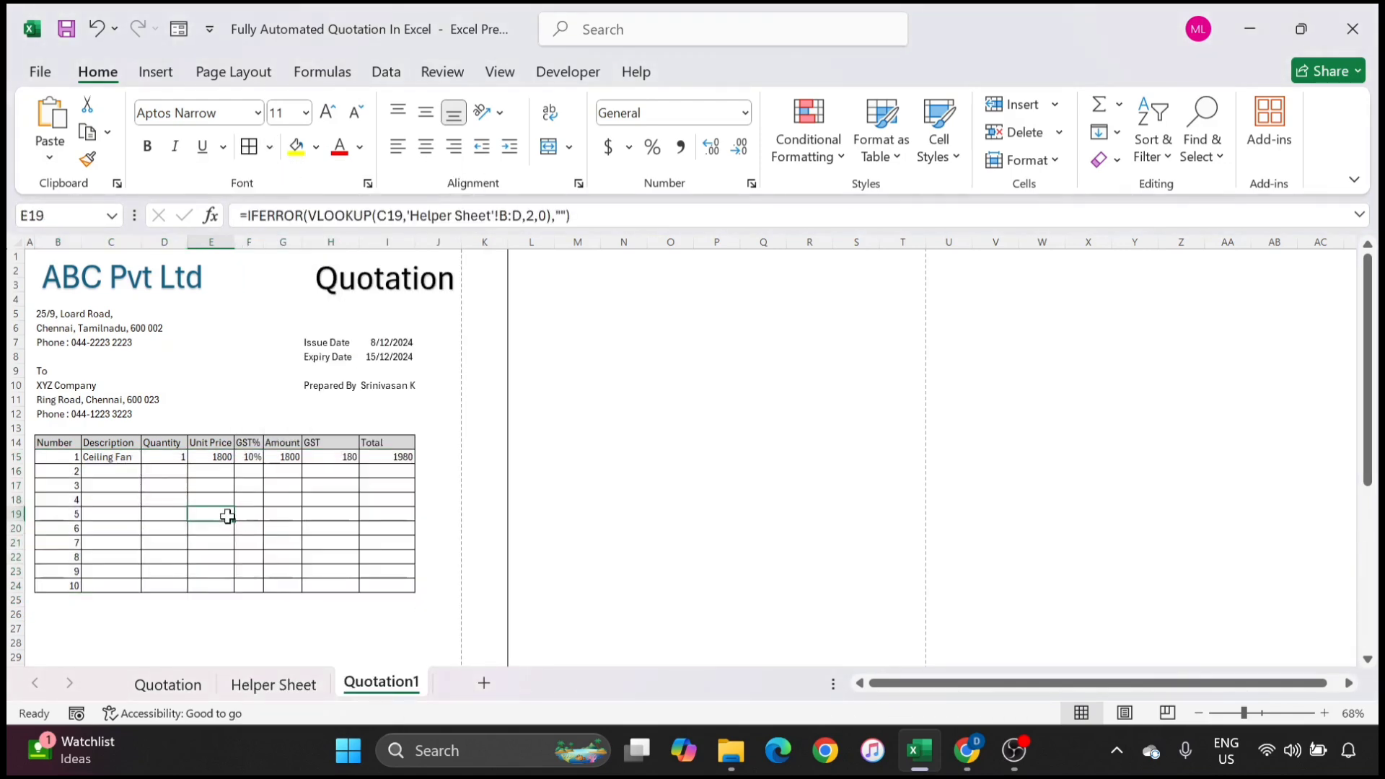
Step: Choose LED Bulb 9W as the second item's Description in C16 and enter a Quantity of 2 in D16
left_click(117, 471)
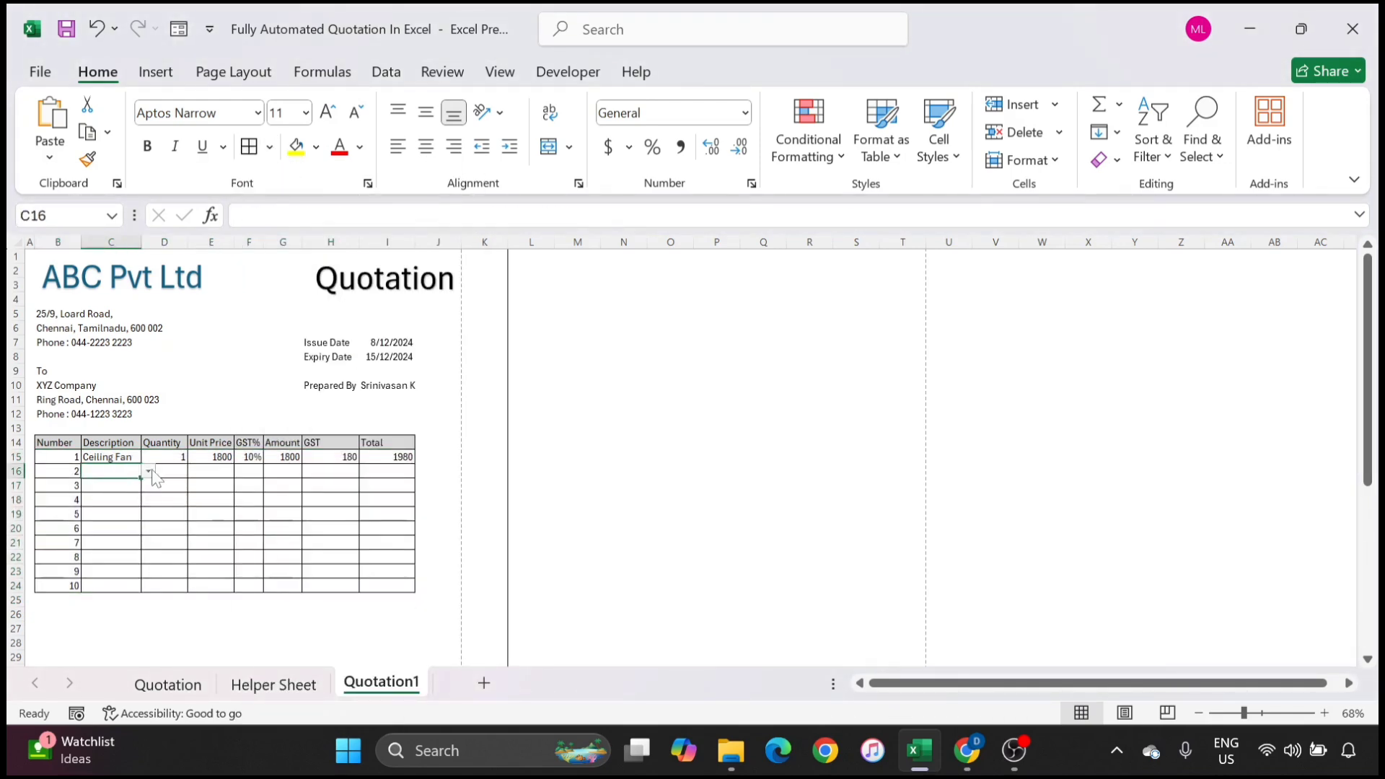
left_click(147, 471)
left_click(112, 486)
left_click(171, 473)
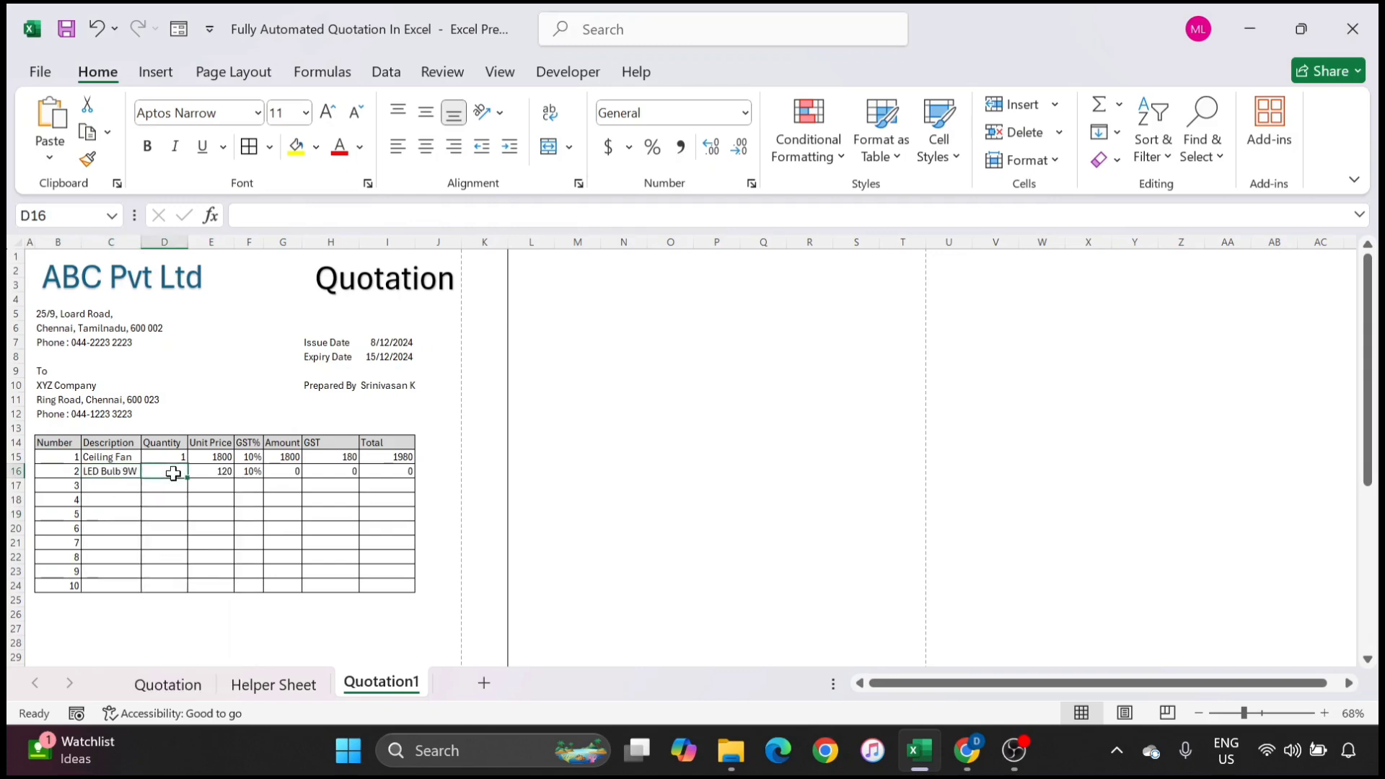
type("2")
left_click(282, 503)
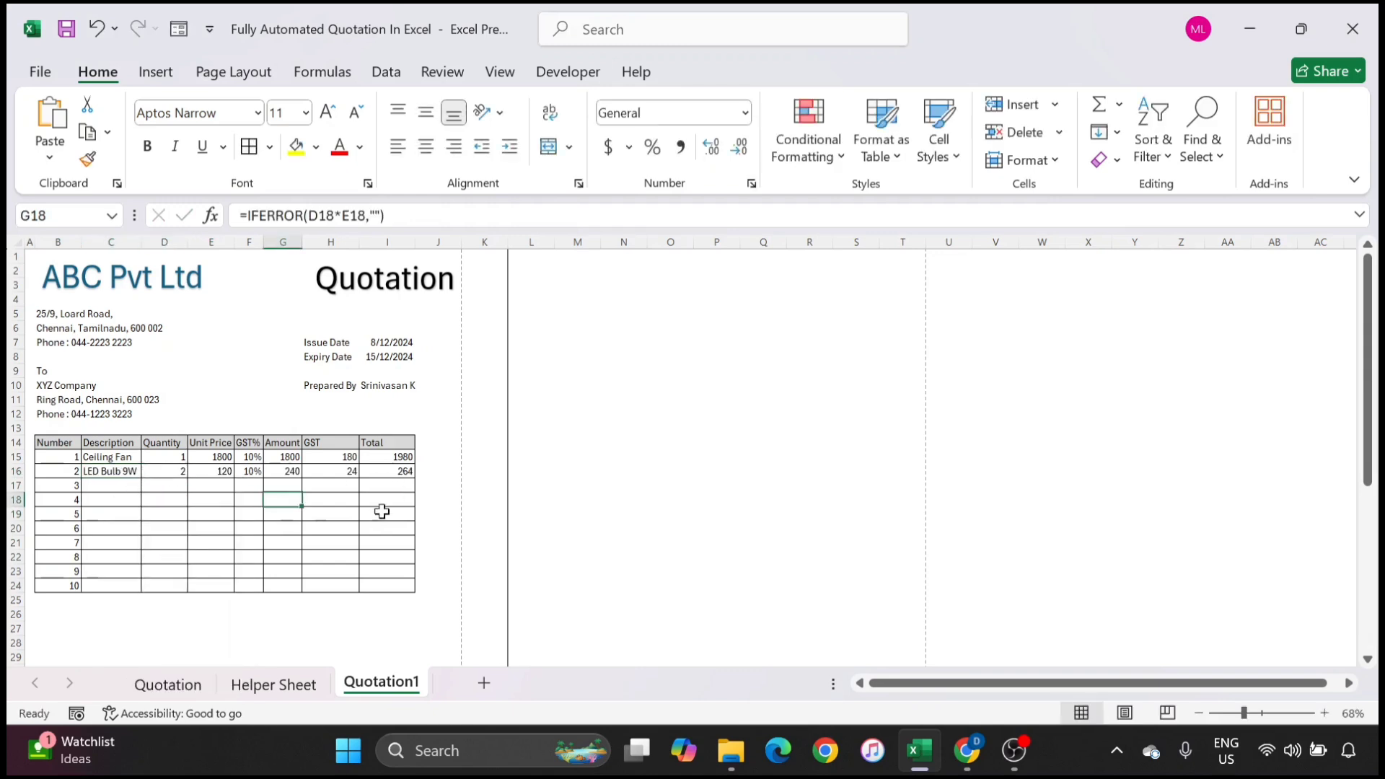
Step: Examine the Sub Total, GST and Total block below the item table on the Quotation sheet
scroll(357, 496, "down", 2)
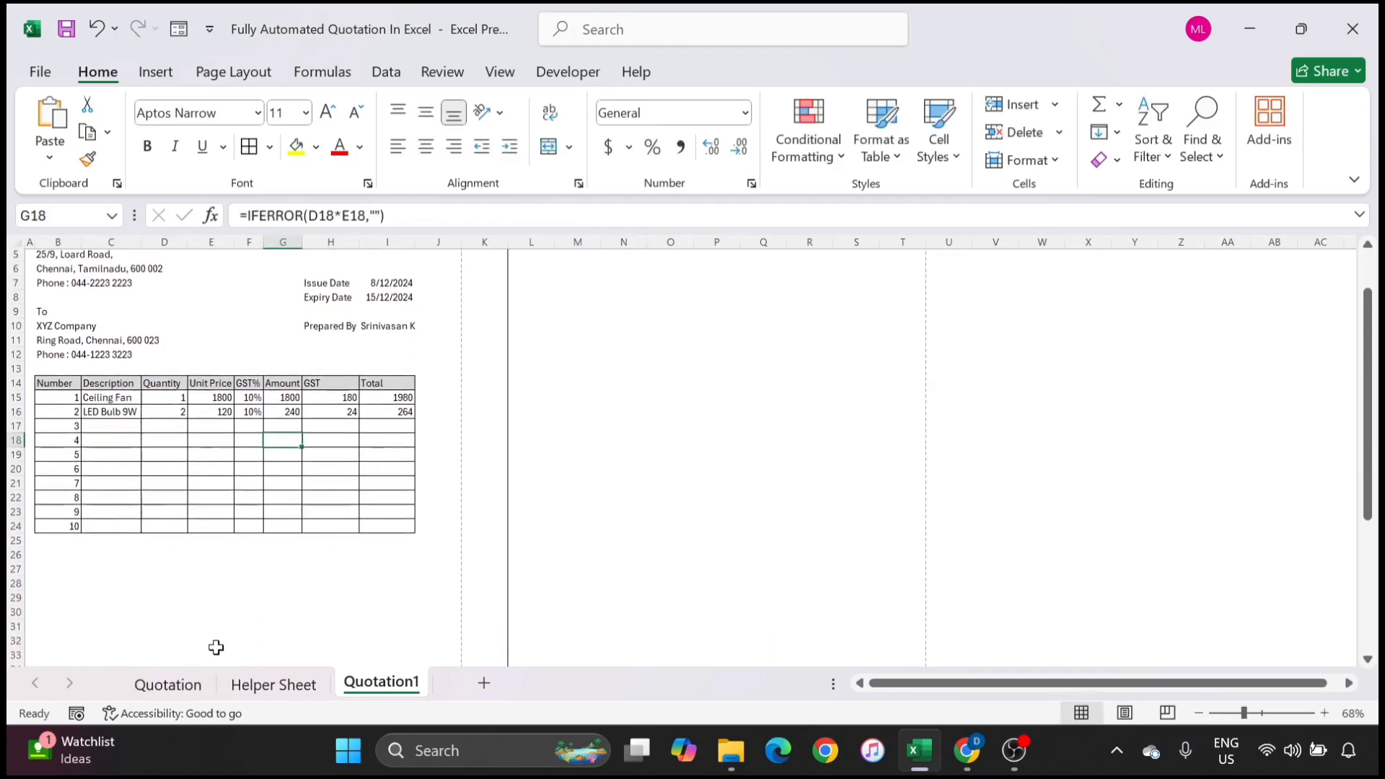
left_click(199, 689)
scroll(342, 590, "down", 3)
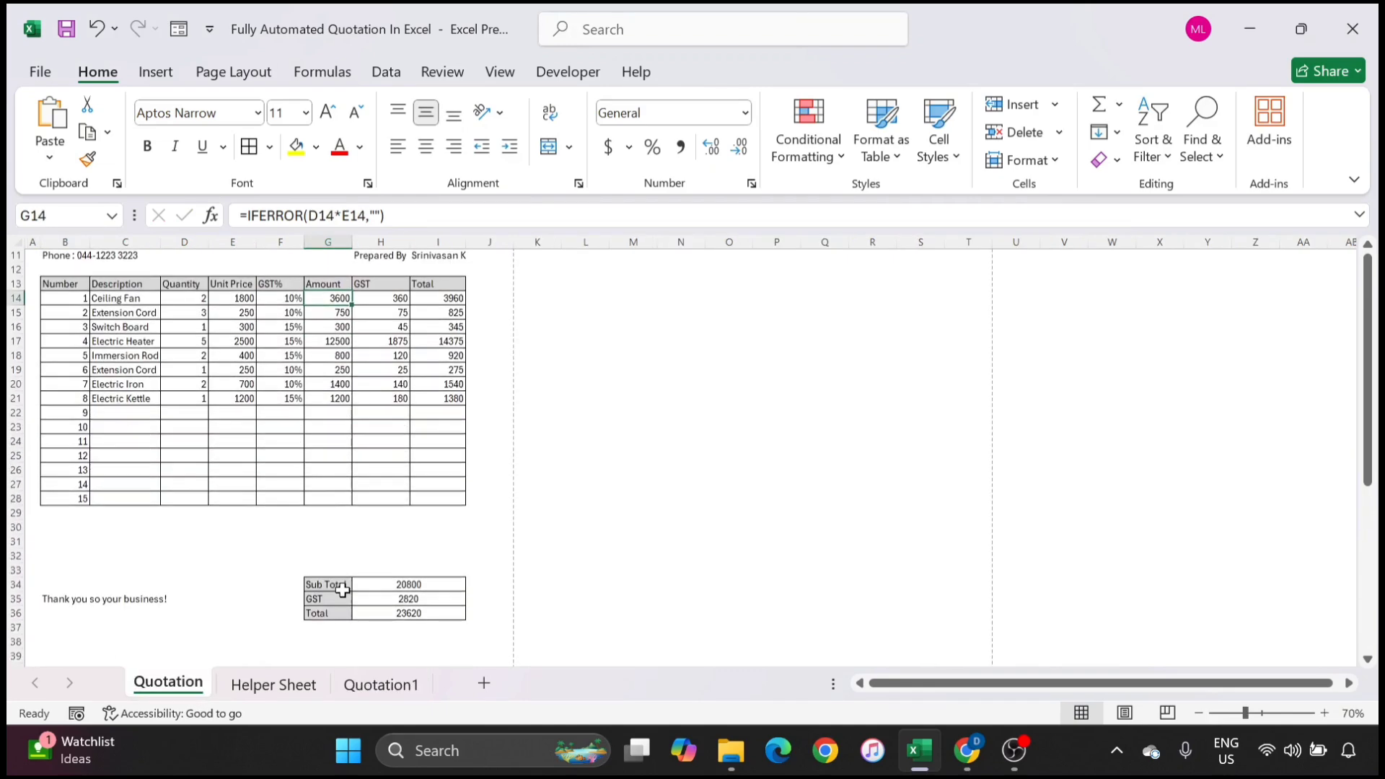
Step: Copy the Sub Total, GST and Total block G34:I36 from the Quotation sheet to G28 on Quotation1
scroll(342, 590, "down", 2)
left_click_drag(319, 518, 387, 552)
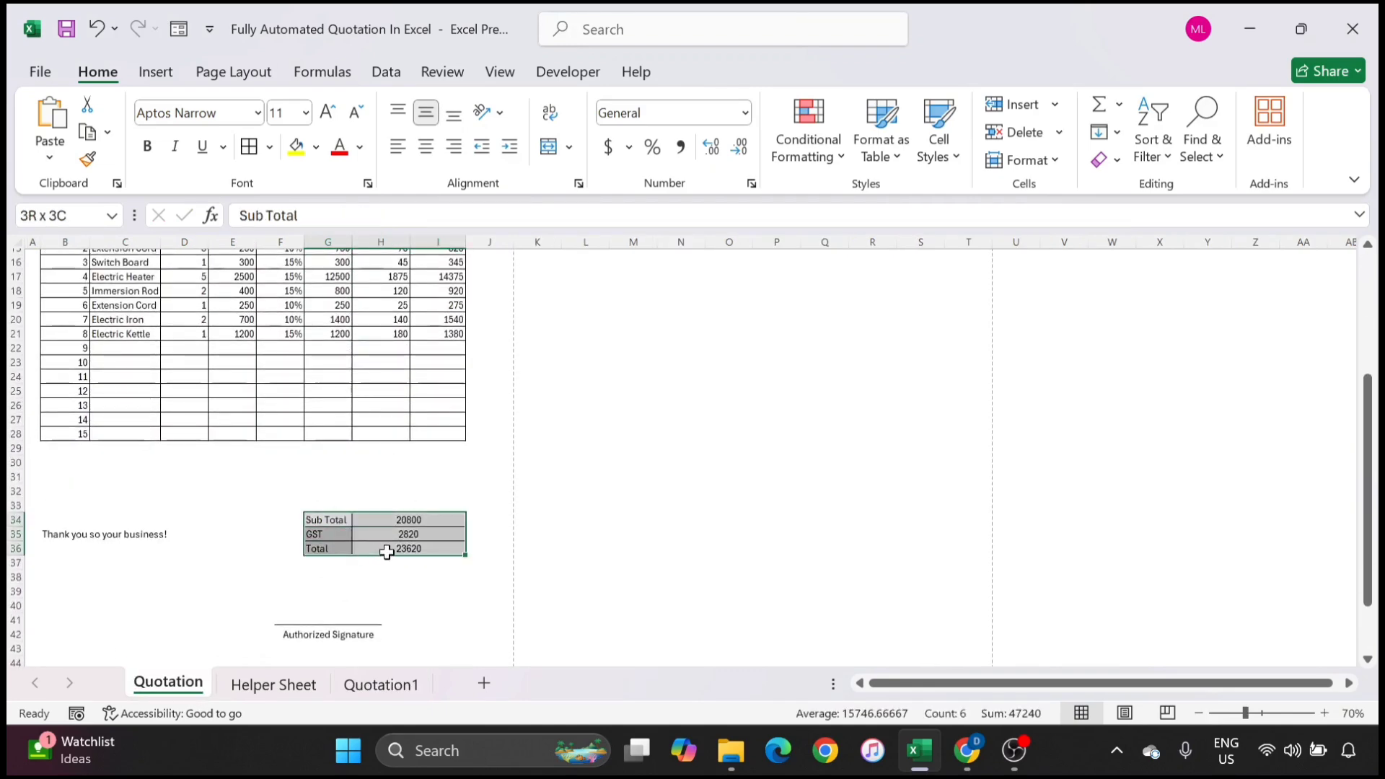
key("ctrl+c")
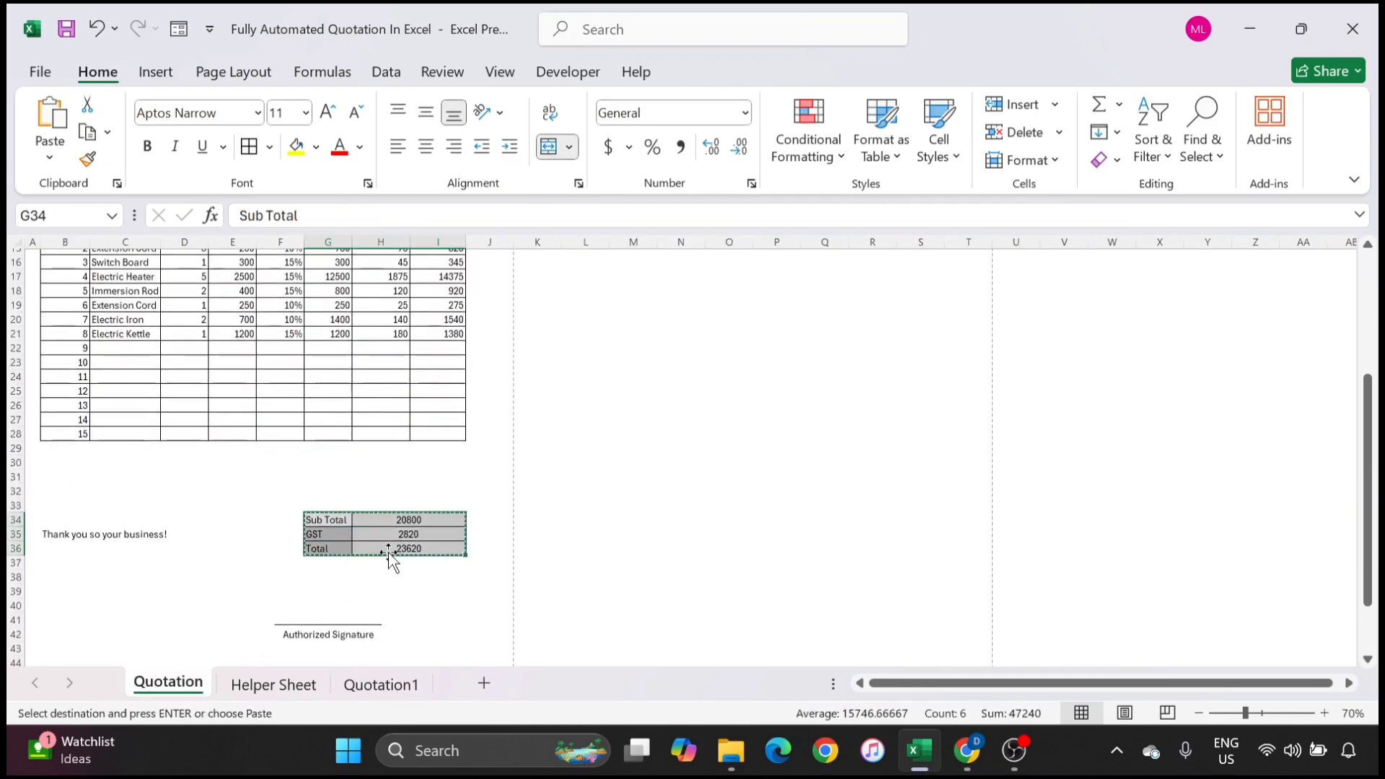
left_click(372, 688)
left_click(295, 581)
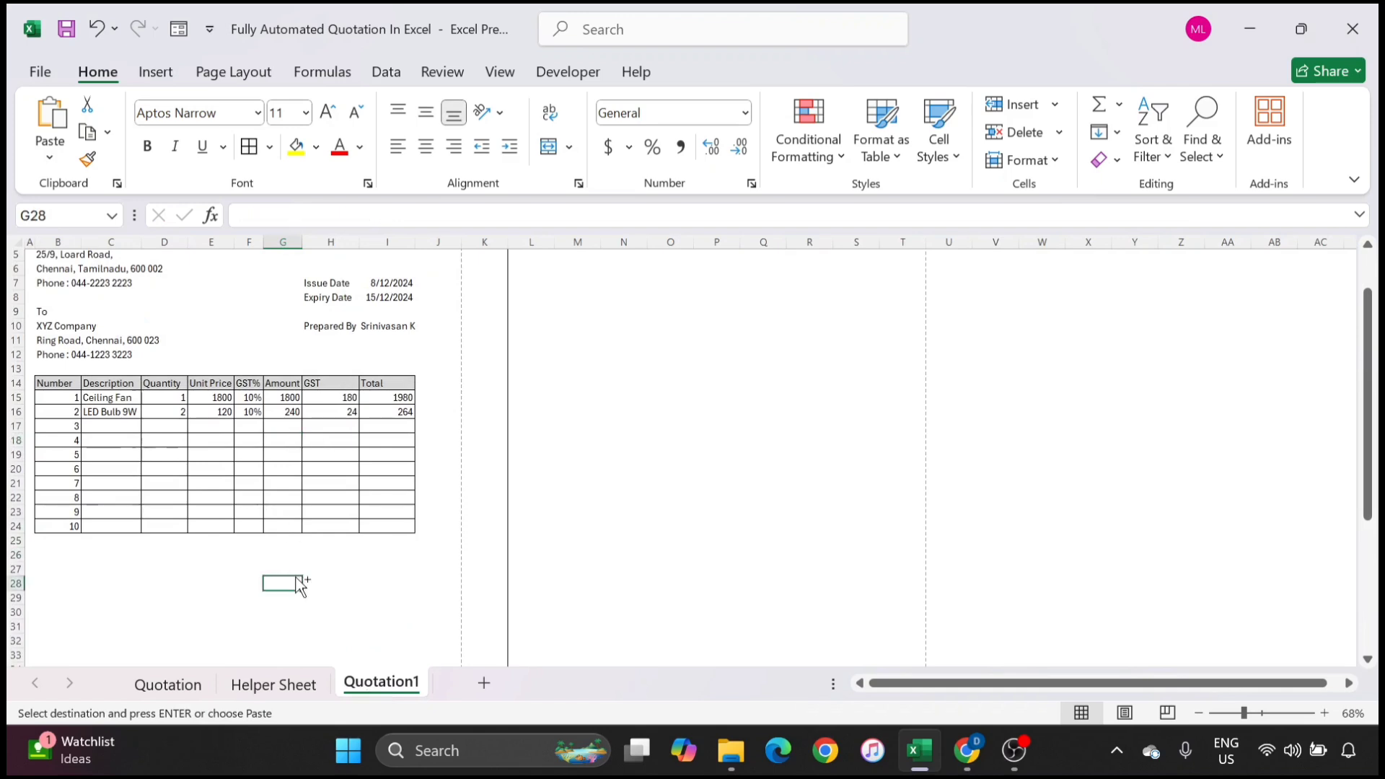
key("ctrl+v")
Step: Clear the copied formulas from the Sub Total, GST and Total value cells H28:H30
left_click(338, 584)
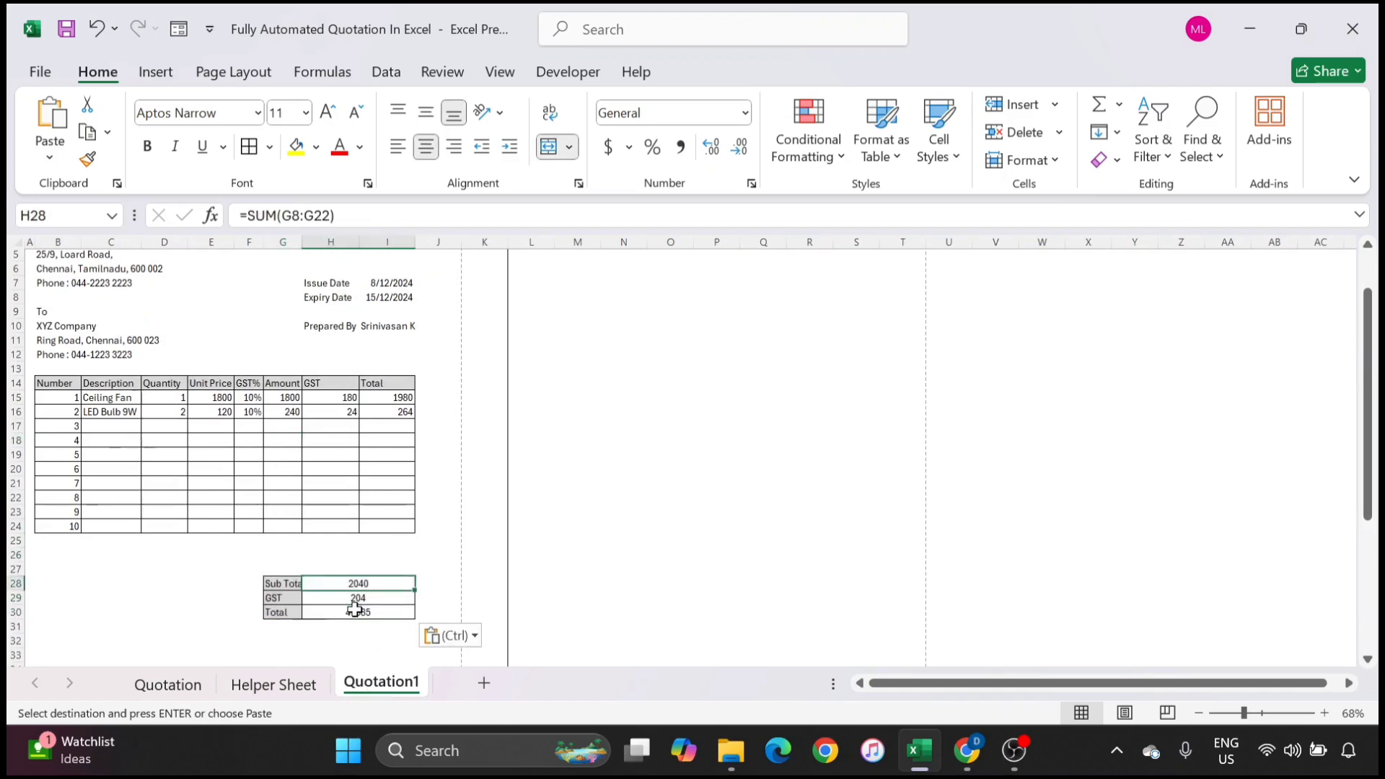
left_click(353, 610, "shift")
key("Delete")
Step: Calculate the Sub Total in H28 by summing the Amount column, G15:G24
left_click(349, 586)
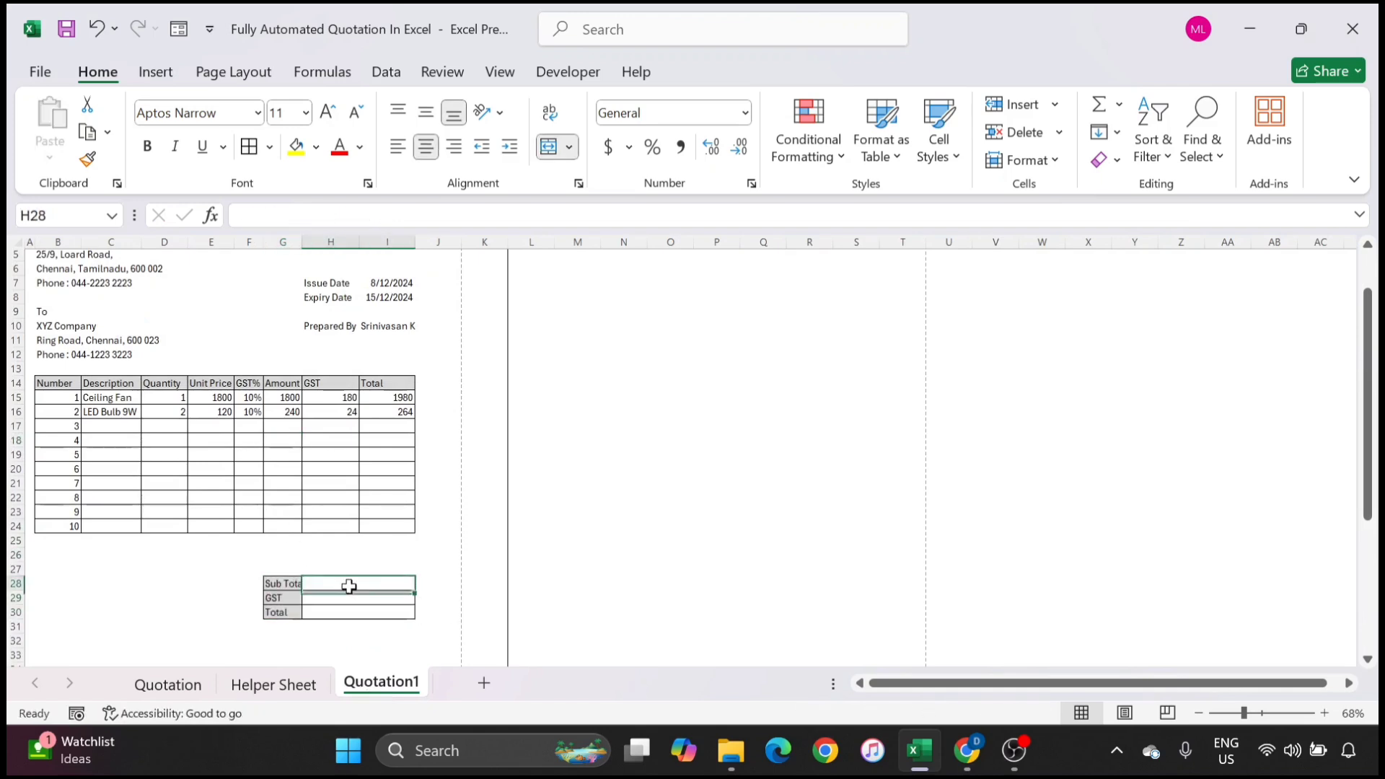
type("=sum")
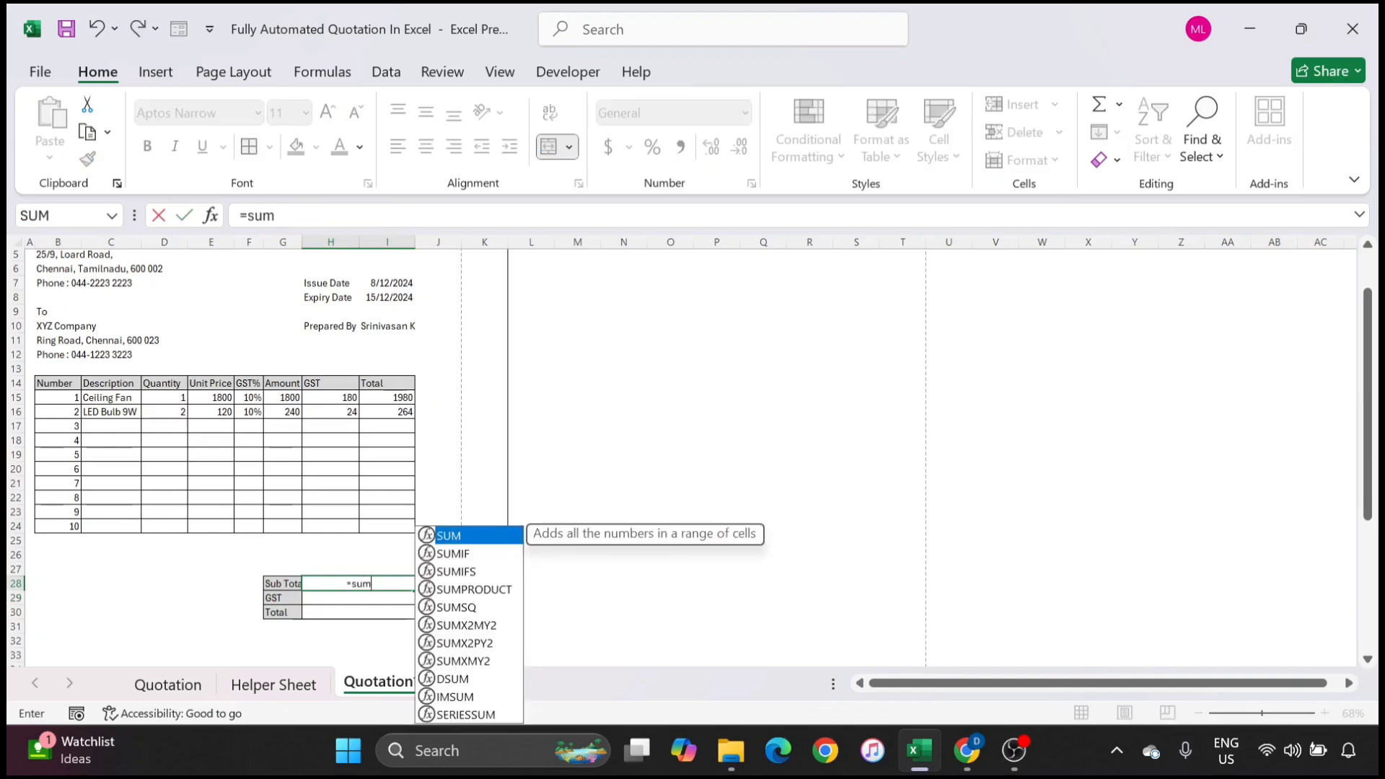
key("Tab")
left_click_drag(288, 398, 287, 523)
key("Return")
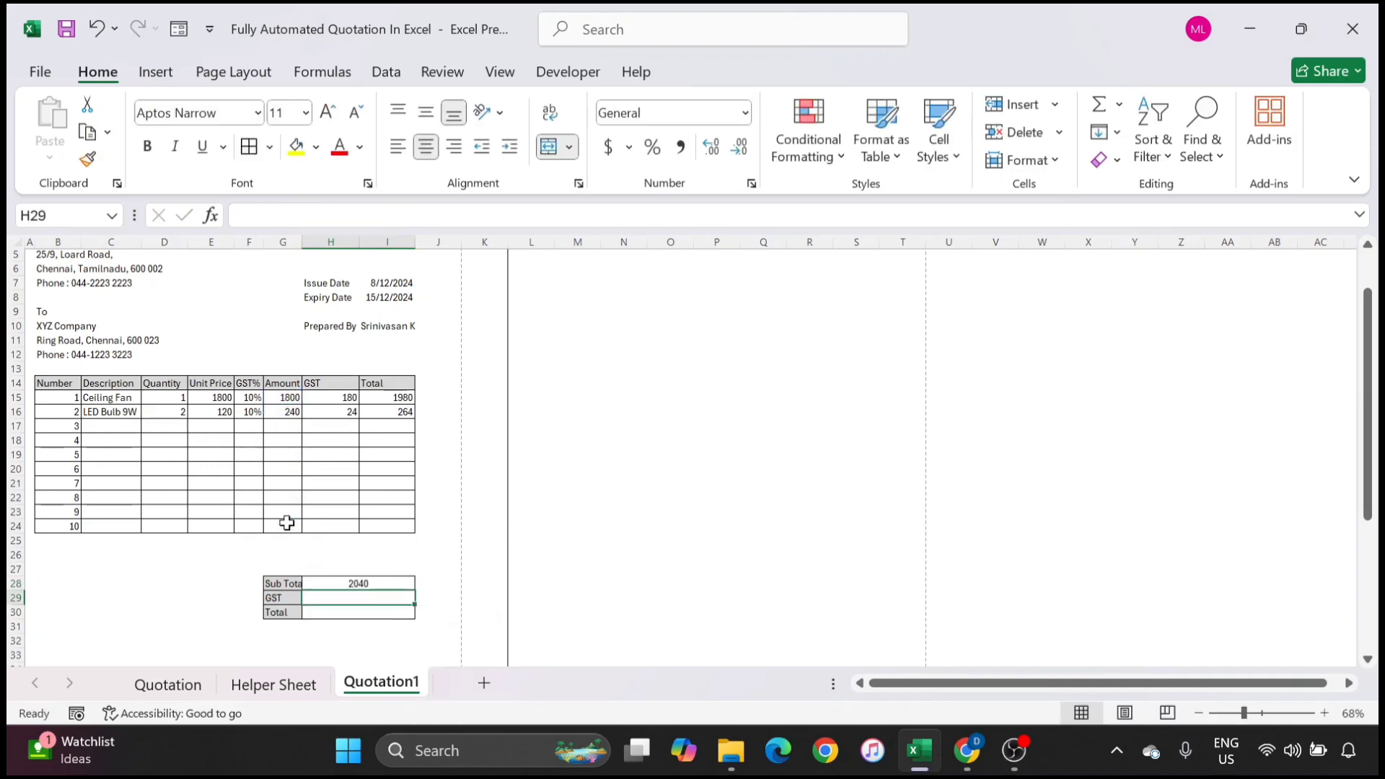
Step: Calculate the total GST in H29 by summing the GST column, H15:H24
type("=")
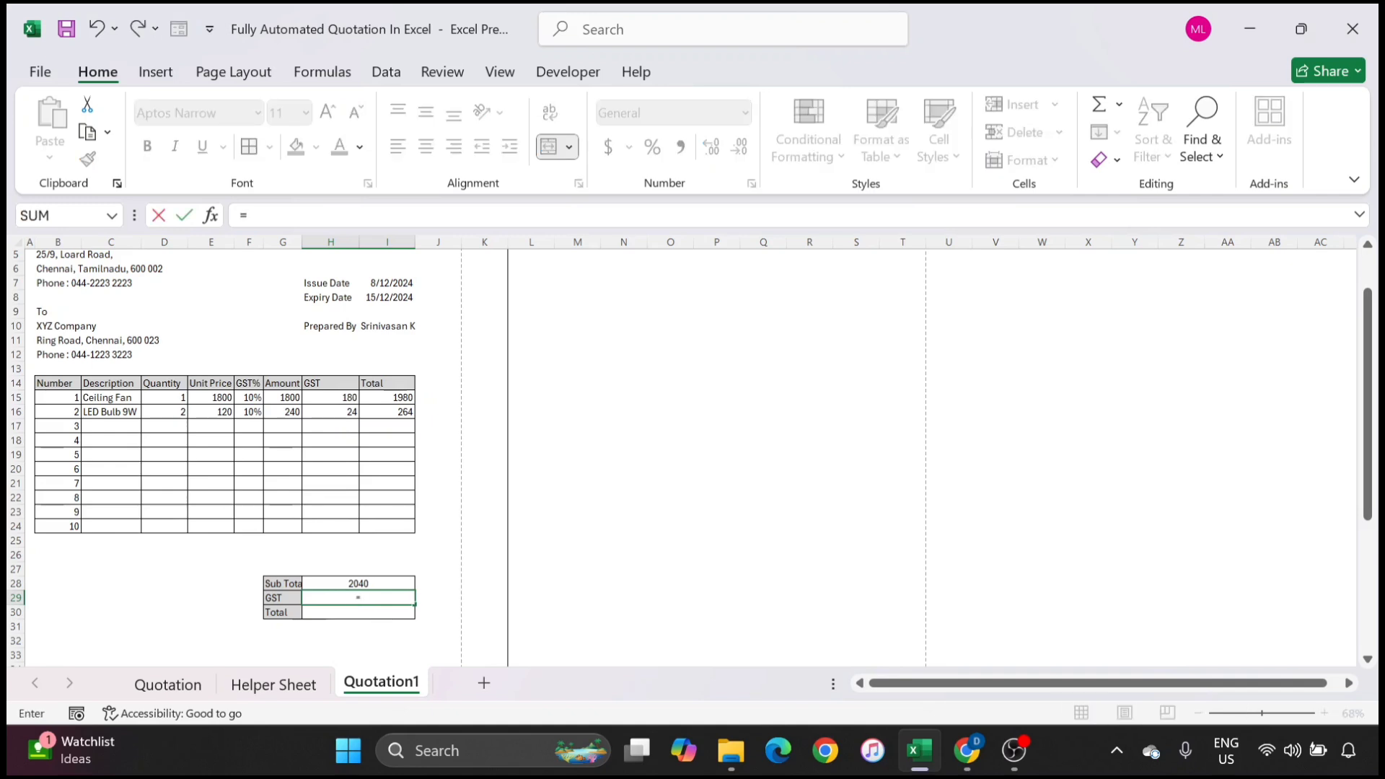
type("sum")
key("Tab")
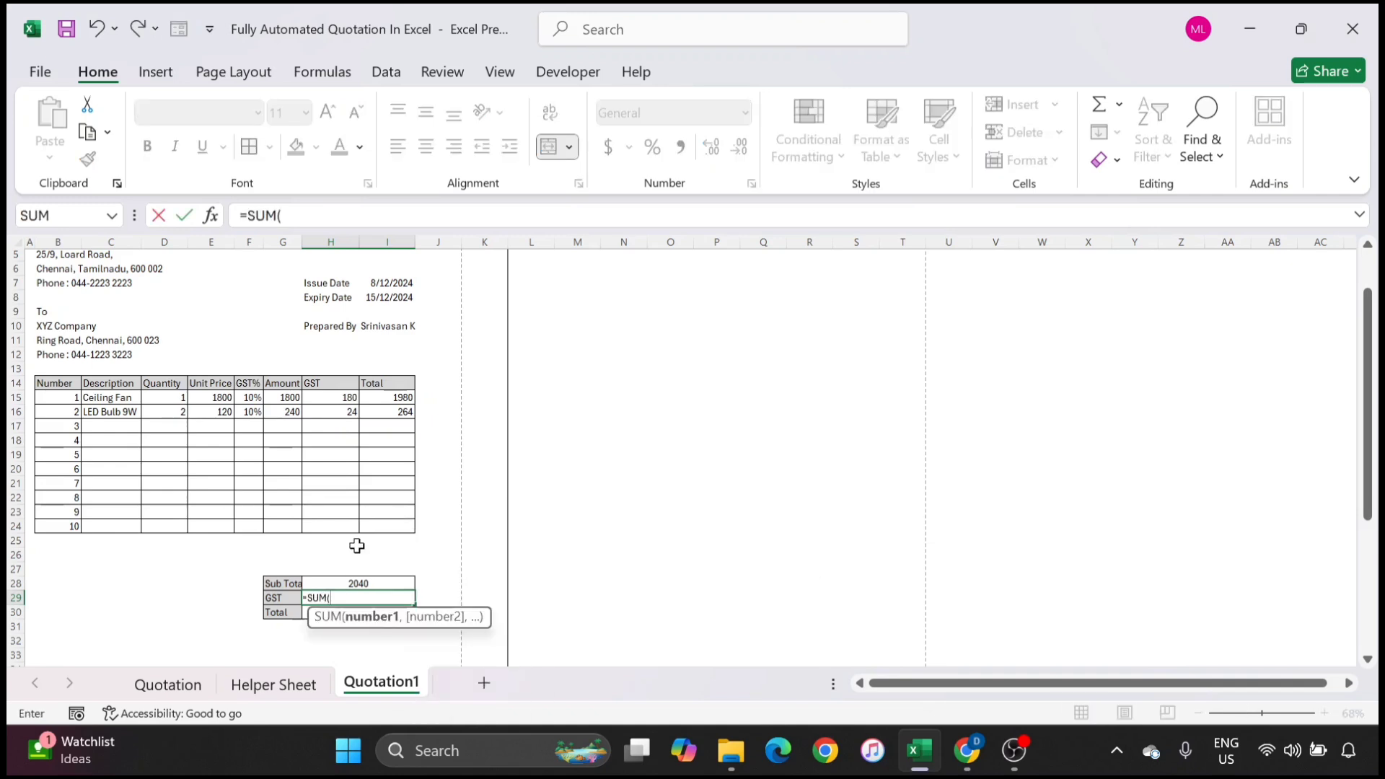
left_click_drag(333, 396, 337, 526)
key("Return")
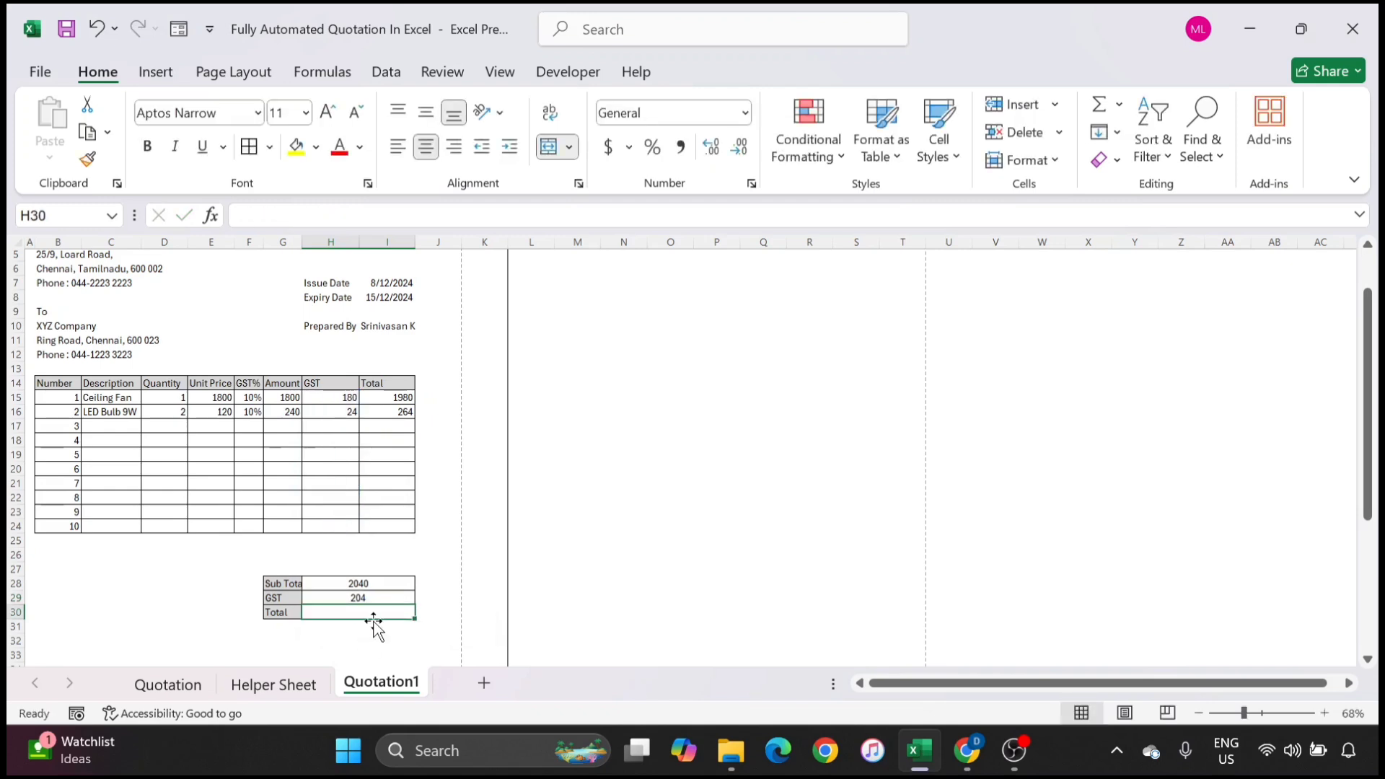
Step: Calculate the grand Total in H30 with a SUM of the Total column, I15:I24
type("=")
type("sum")
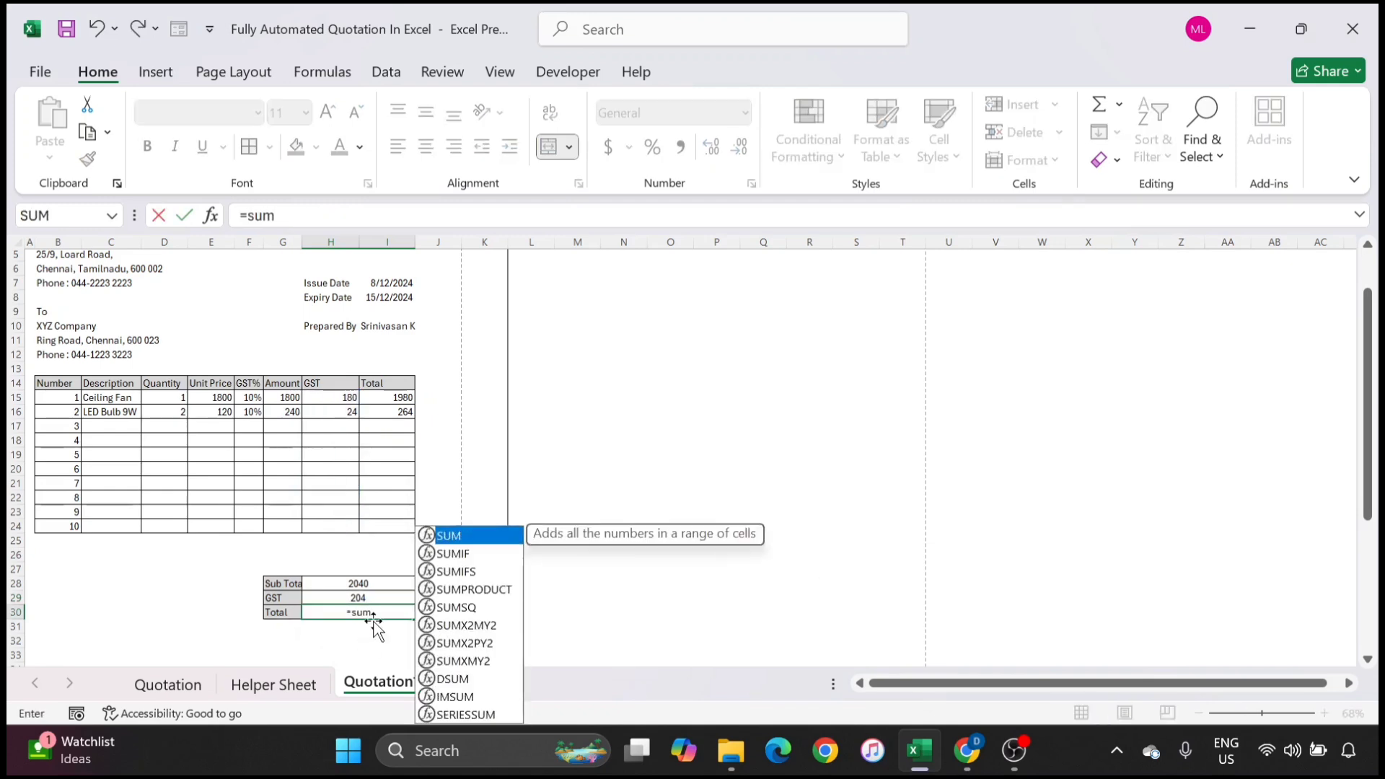
key("Tab")
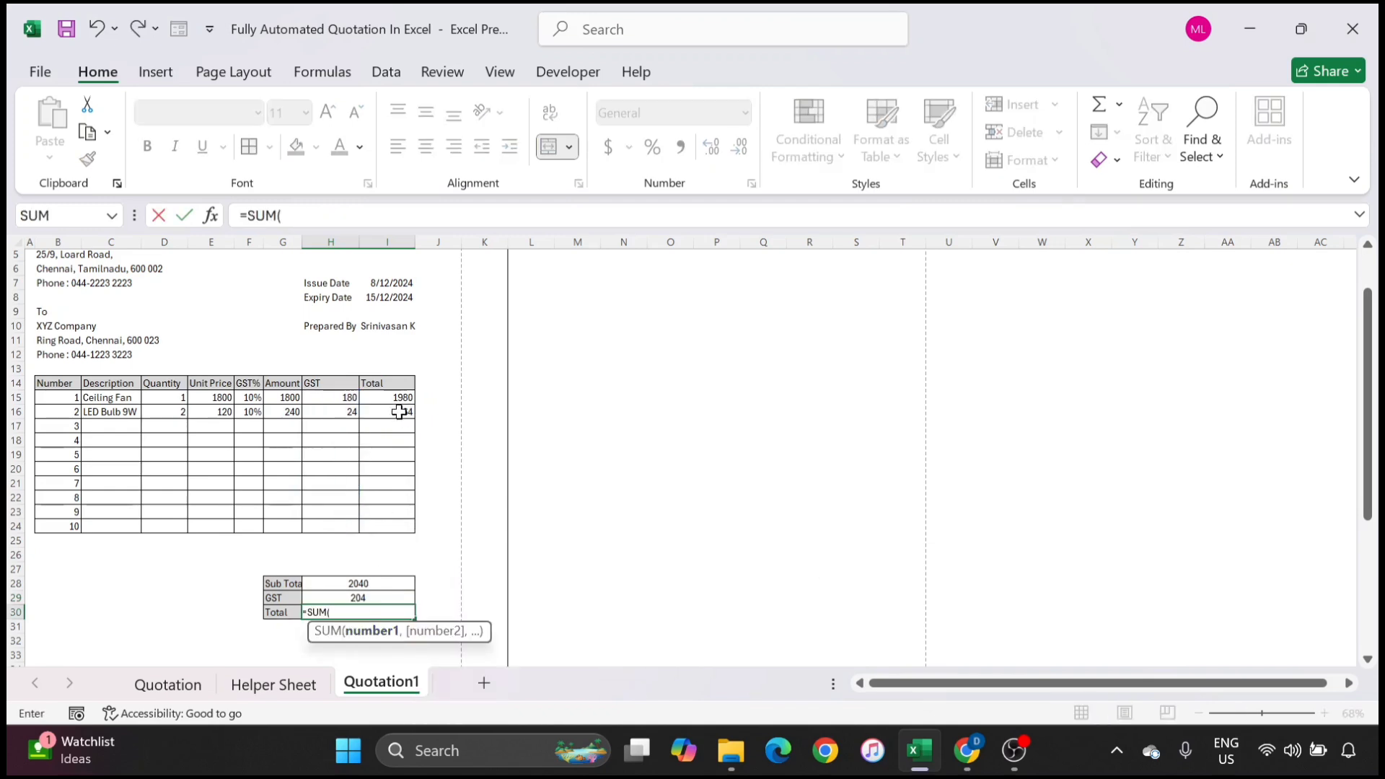
left_click_drag(396, 398, 396, 523)
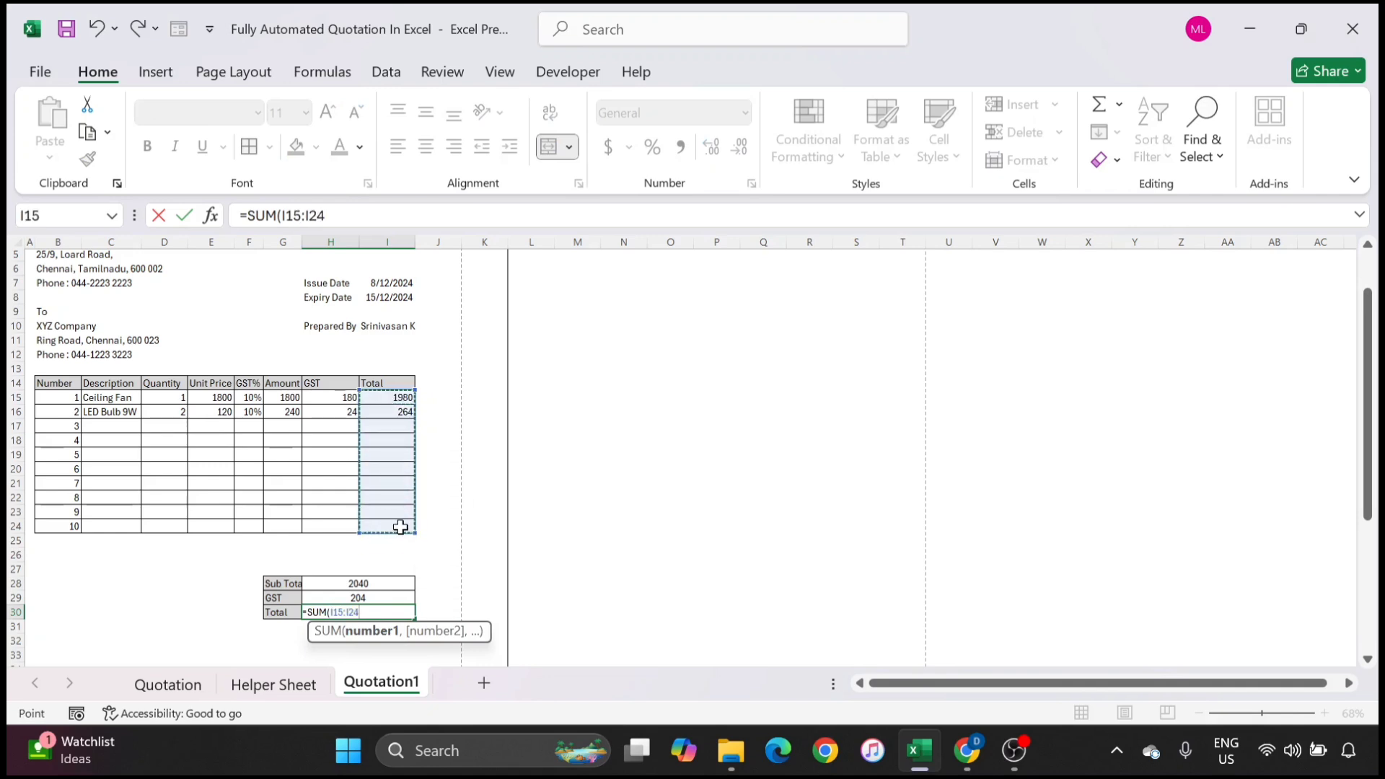
key("Return")
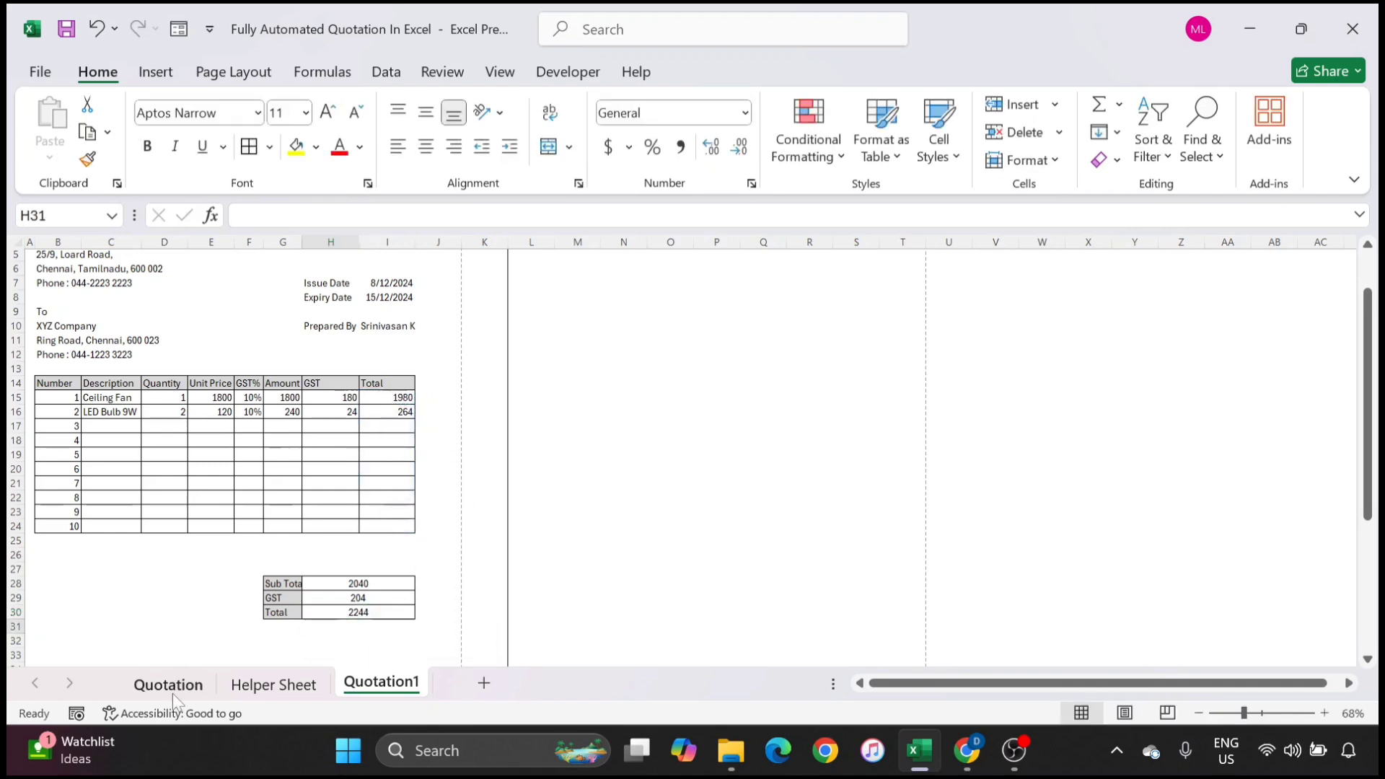
Step: Copy the "Thank you so your business!" line from B35 on the Quotation sheet to B28 on Quotation1
left_click(172, 689)
left_click(138, 535)
left_click(72, 532)
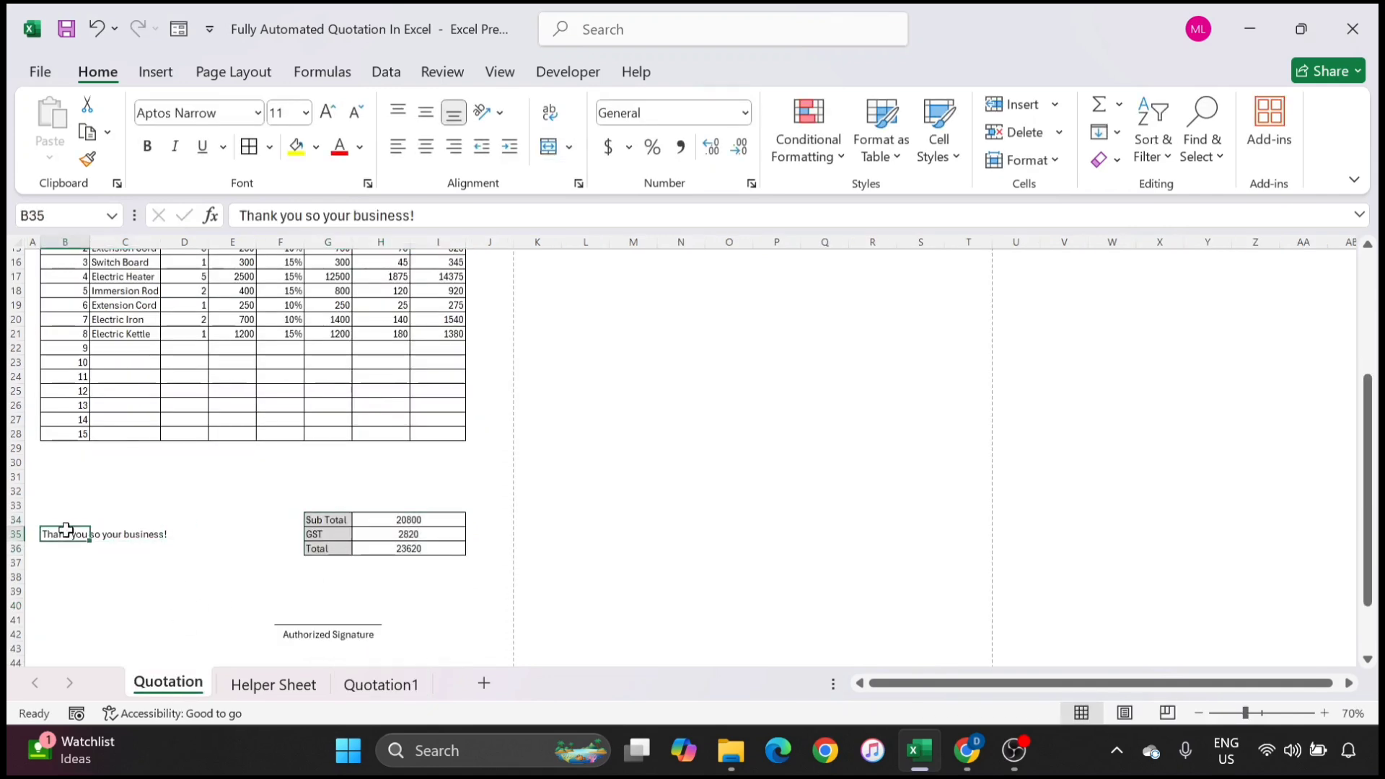
key("ctrl+c")
left_click(372, 694)
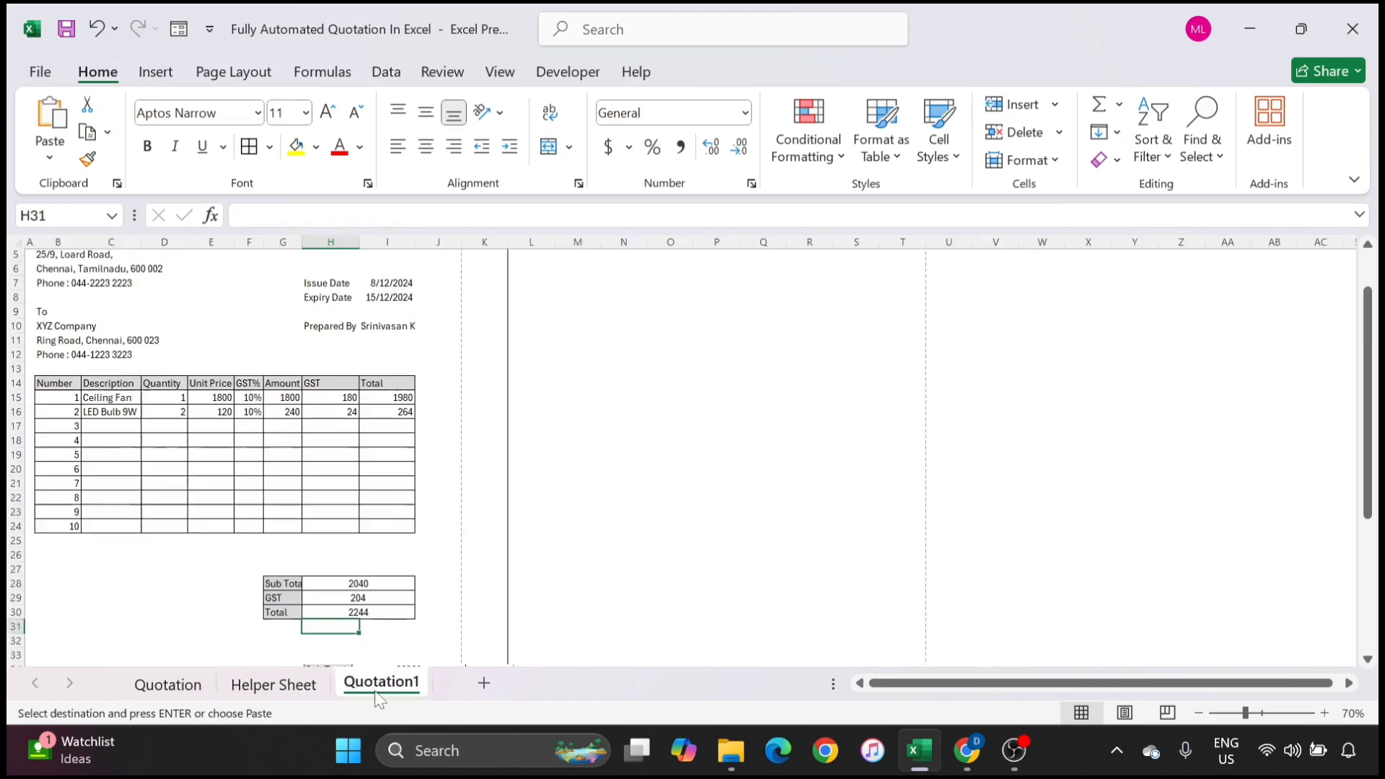
left_click(79, 586)
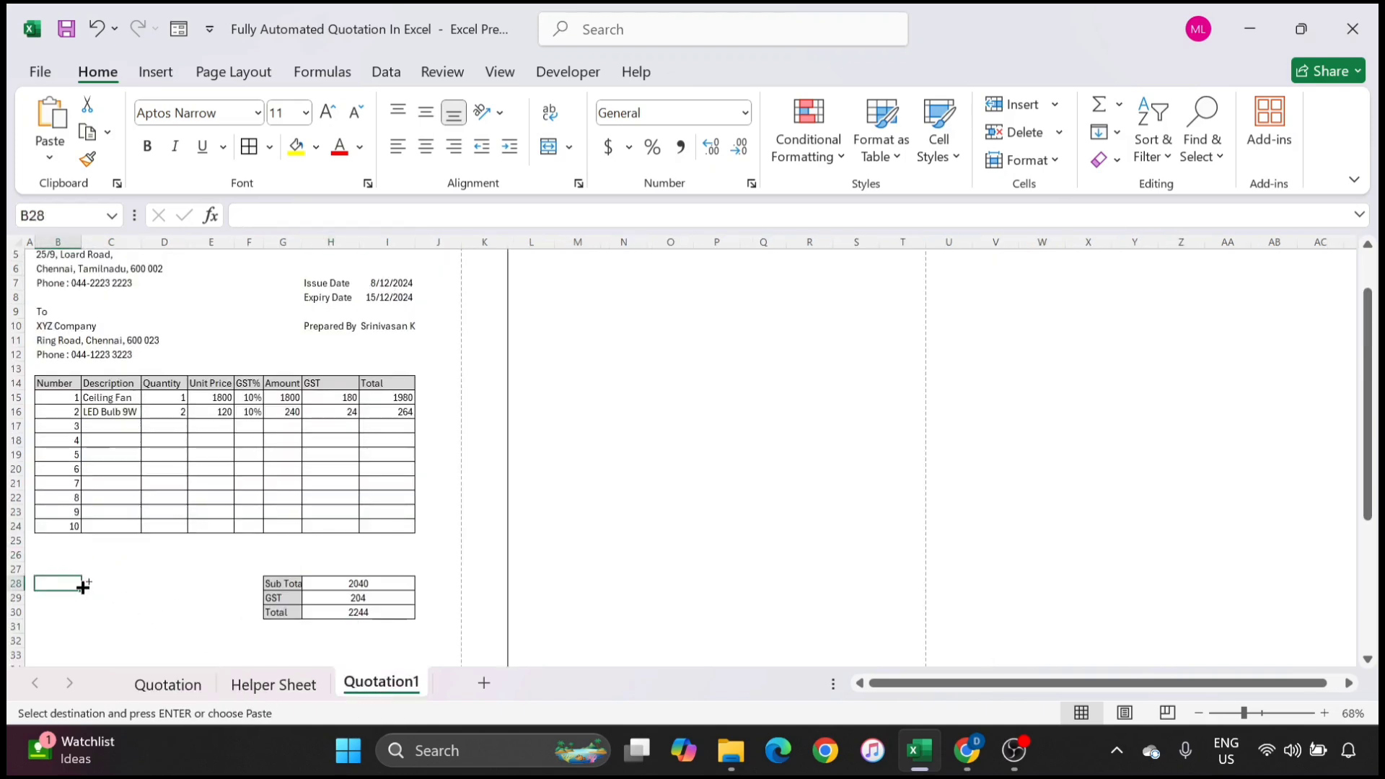
key("ctrl+v")
Step: Following the Quotation sheet's layout, add a Thick Bottom Border across G35:I35 on Quotation1 as the signature line
scroll(82, 587, "down", 3)
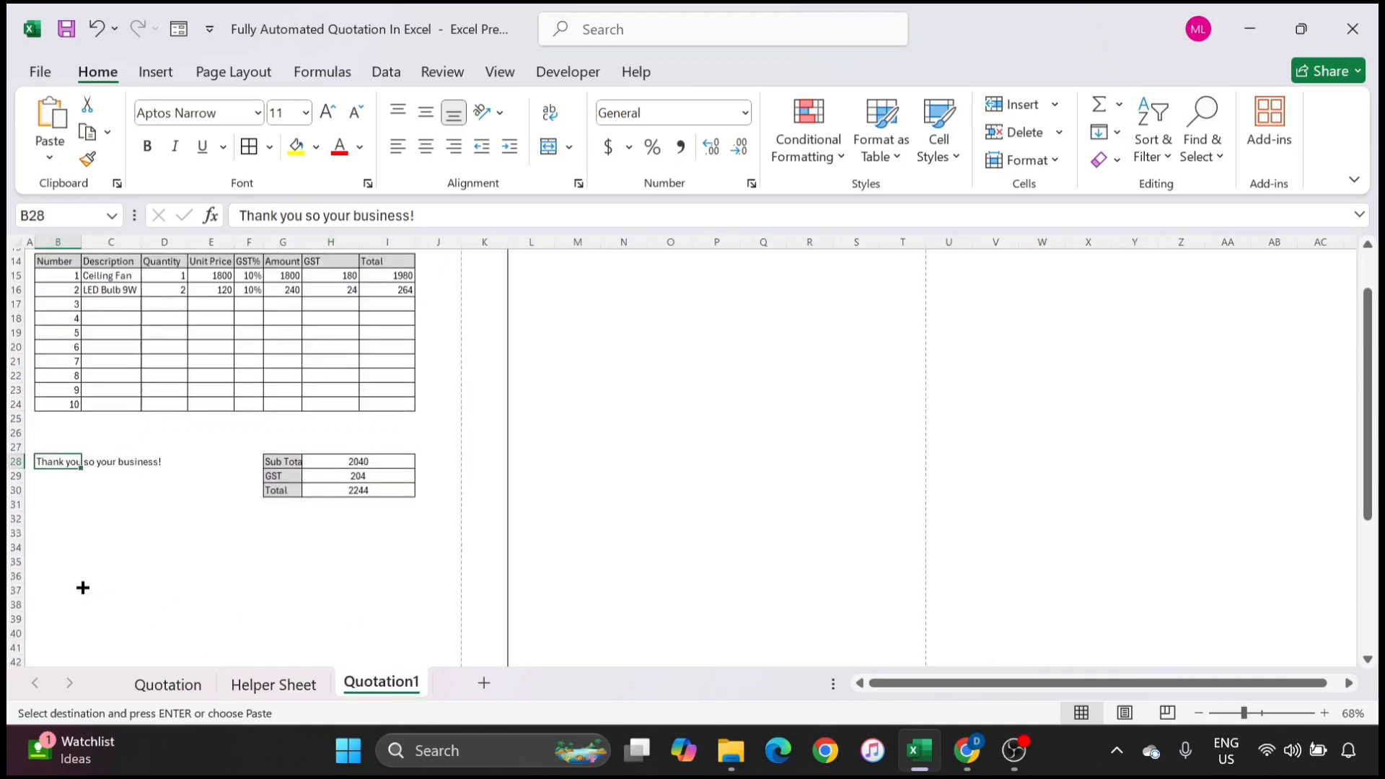
left_click(154, 695)
scroll(386, 602, "down", 2)
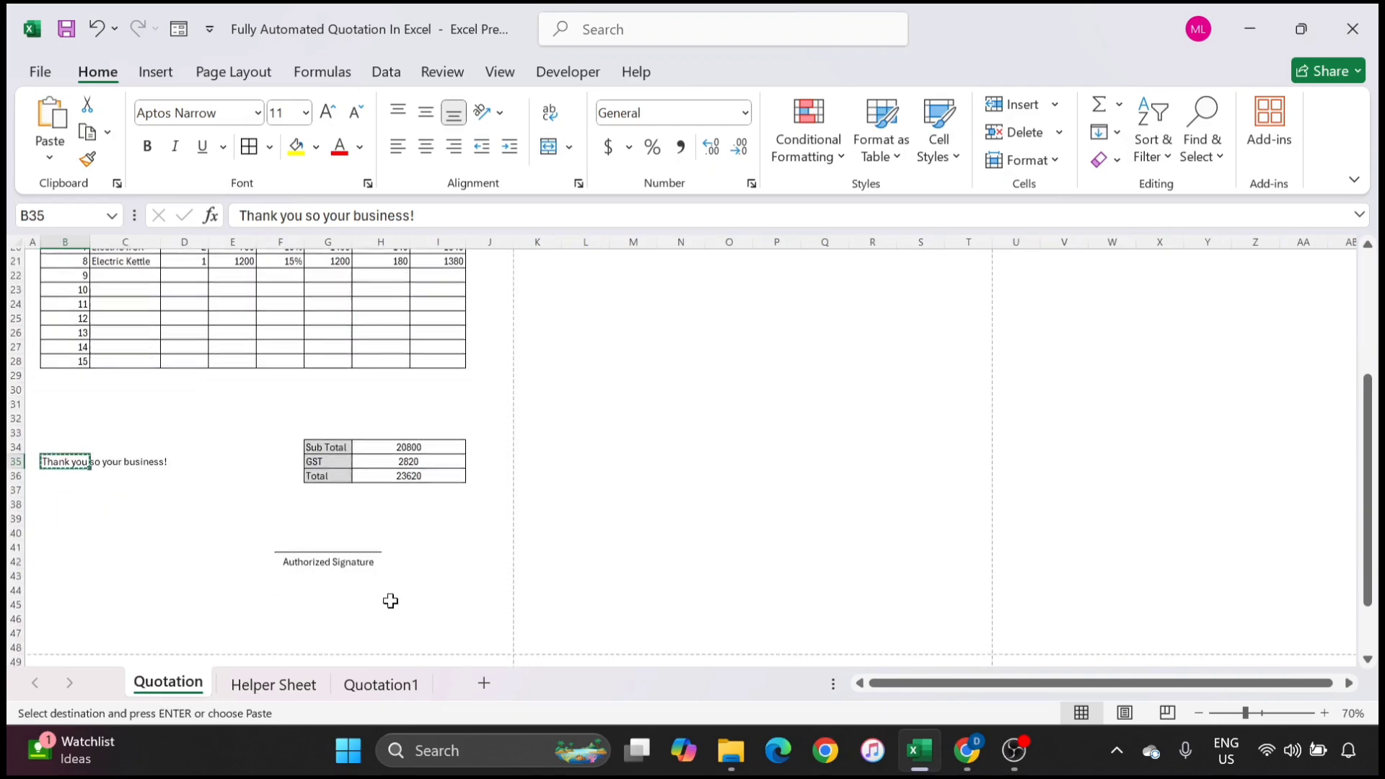
left_click(381, 690)
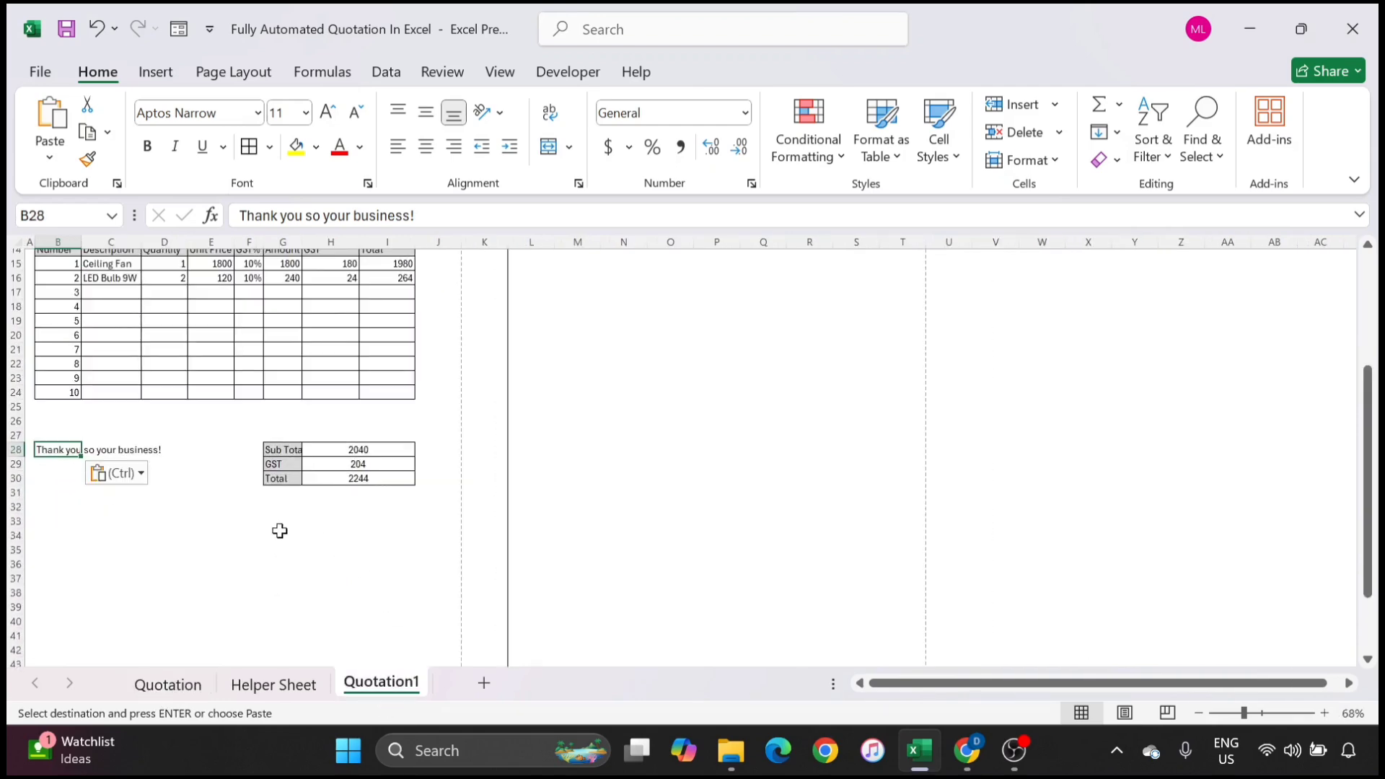
left_click_drag(279, 531, 407, 534)
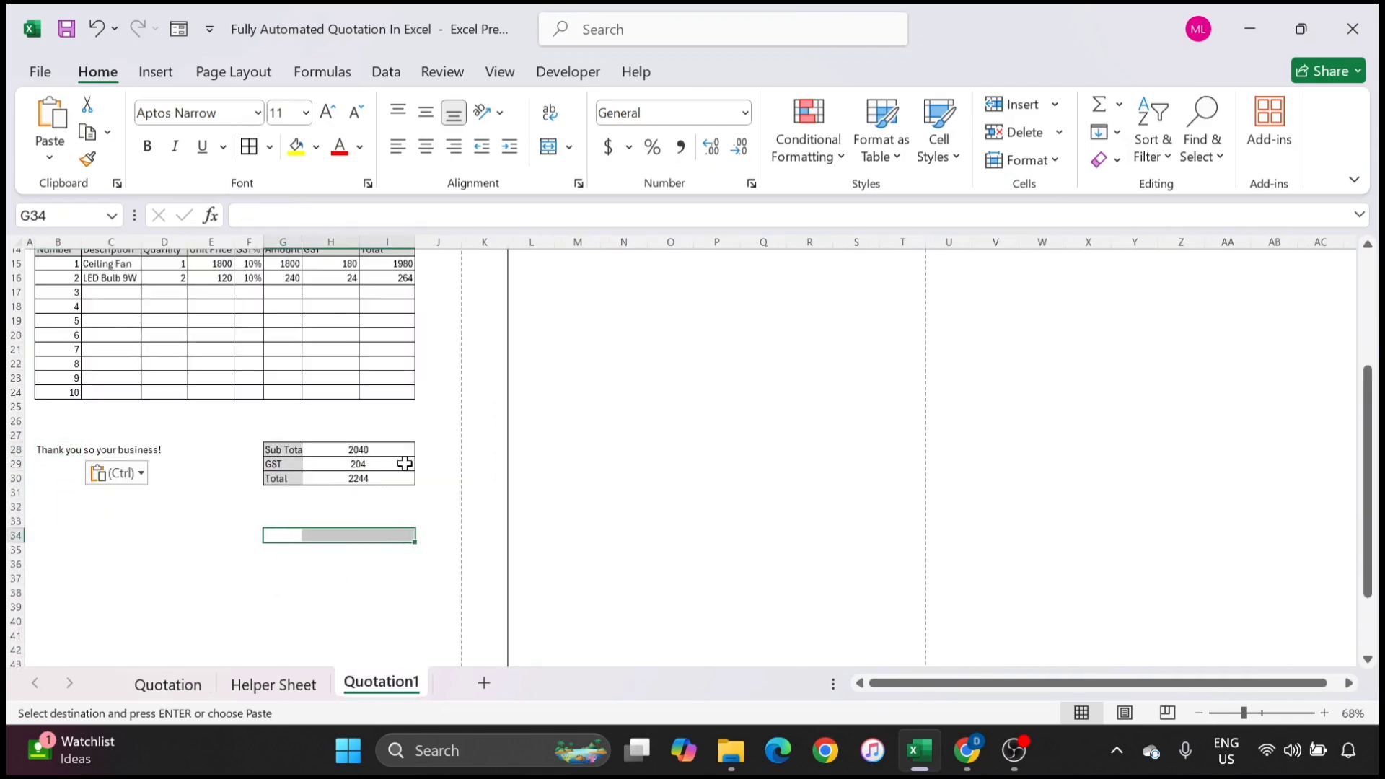
left_click(269, 148)
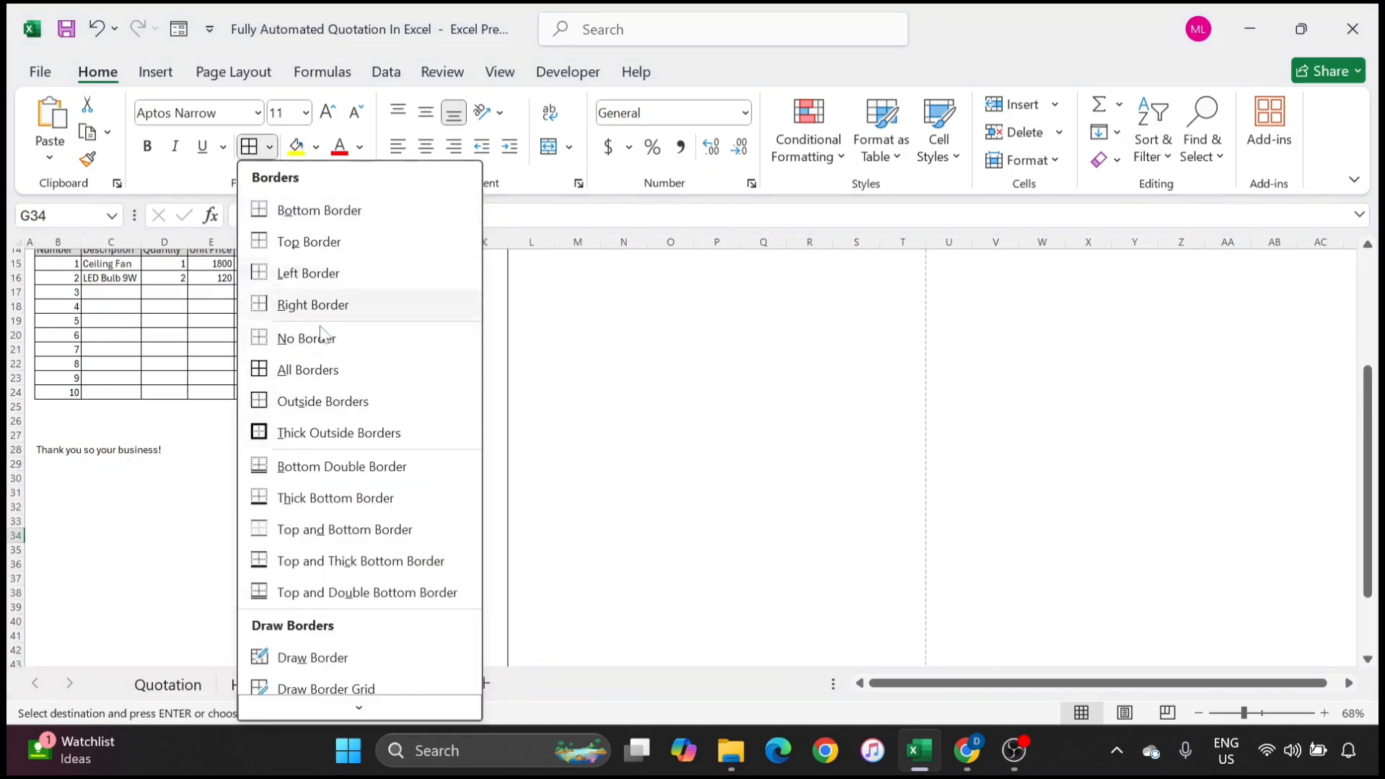
left_click(301, 499)
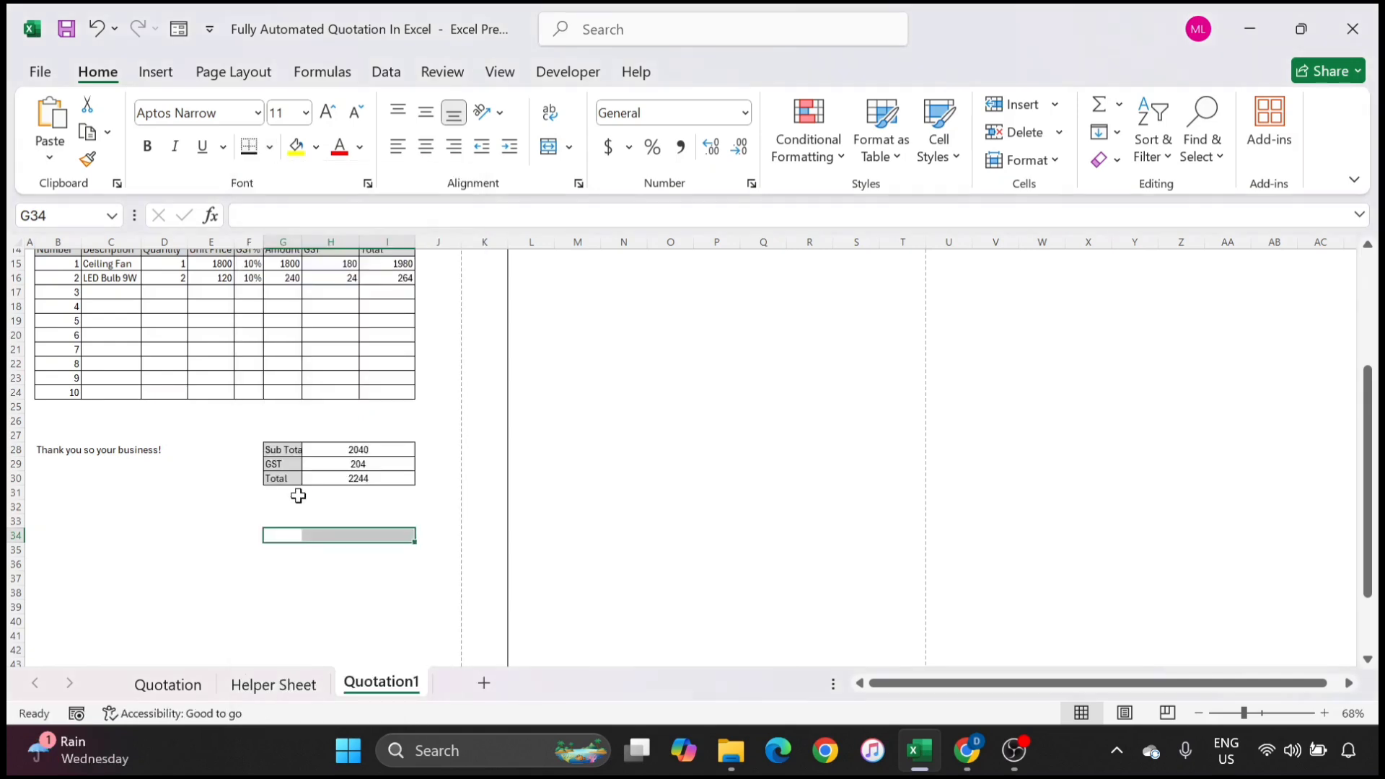
left_click(296, 549)
left_click(298, 533)
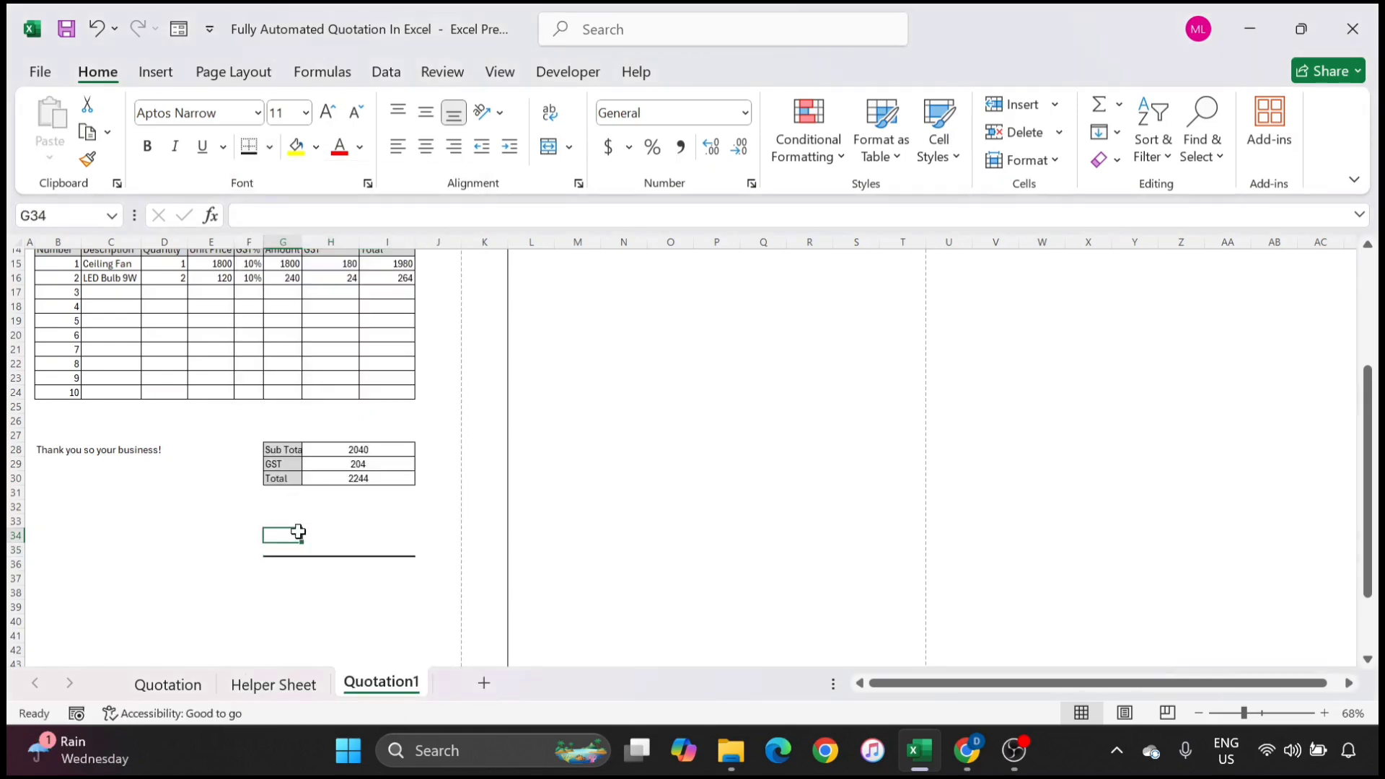
Step: Enter "Authorized Signatute" in G36 under the signature line and merge and centre it across G36:I36
left_click(281, 573)
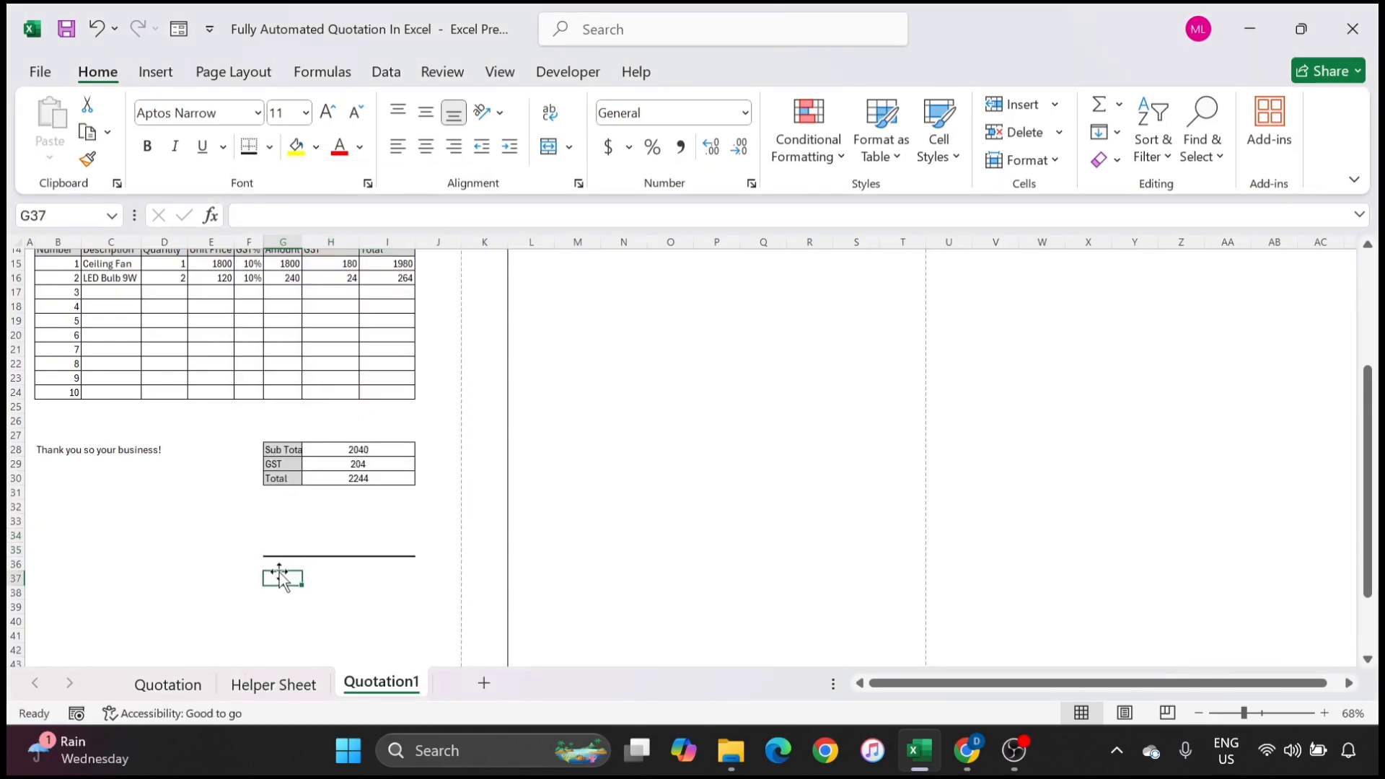
left_click(281, 567)
type("Au")
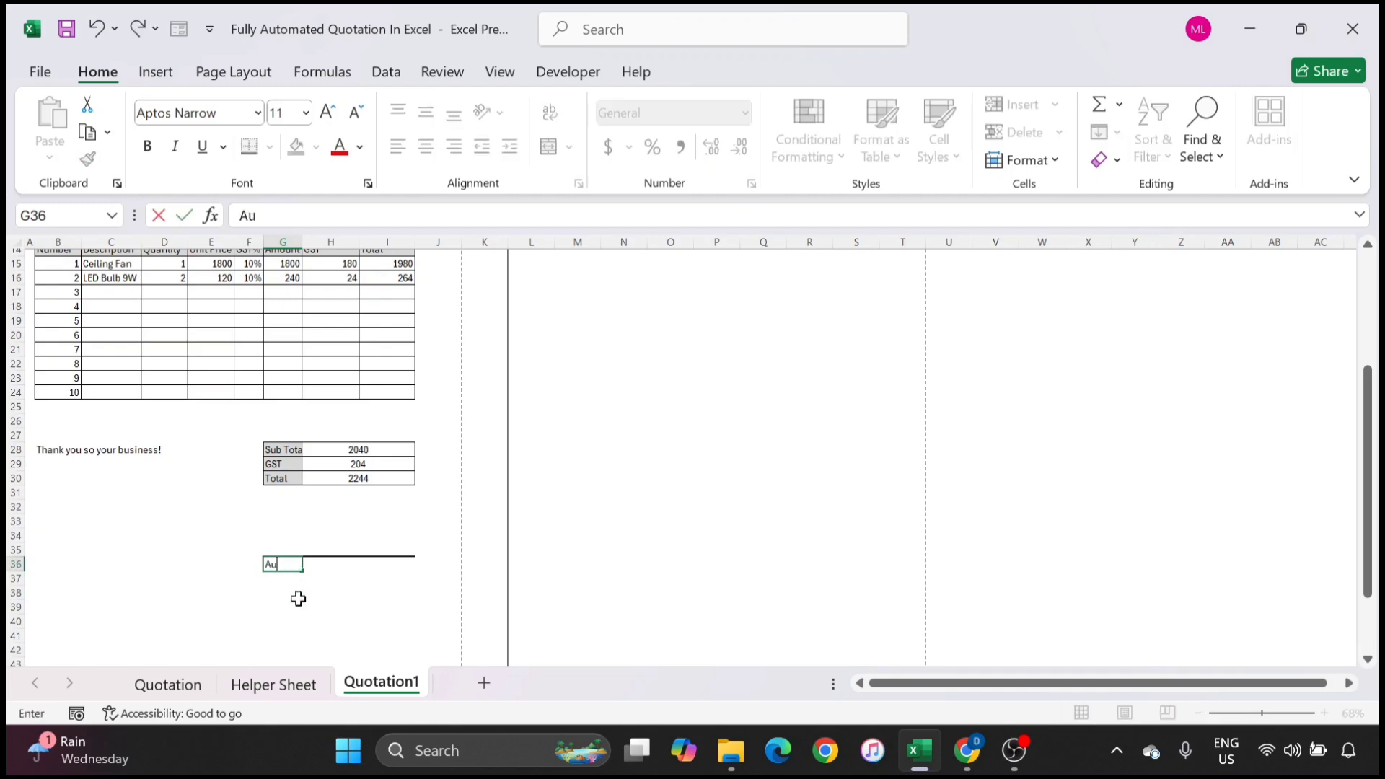
type("thorized Signa")
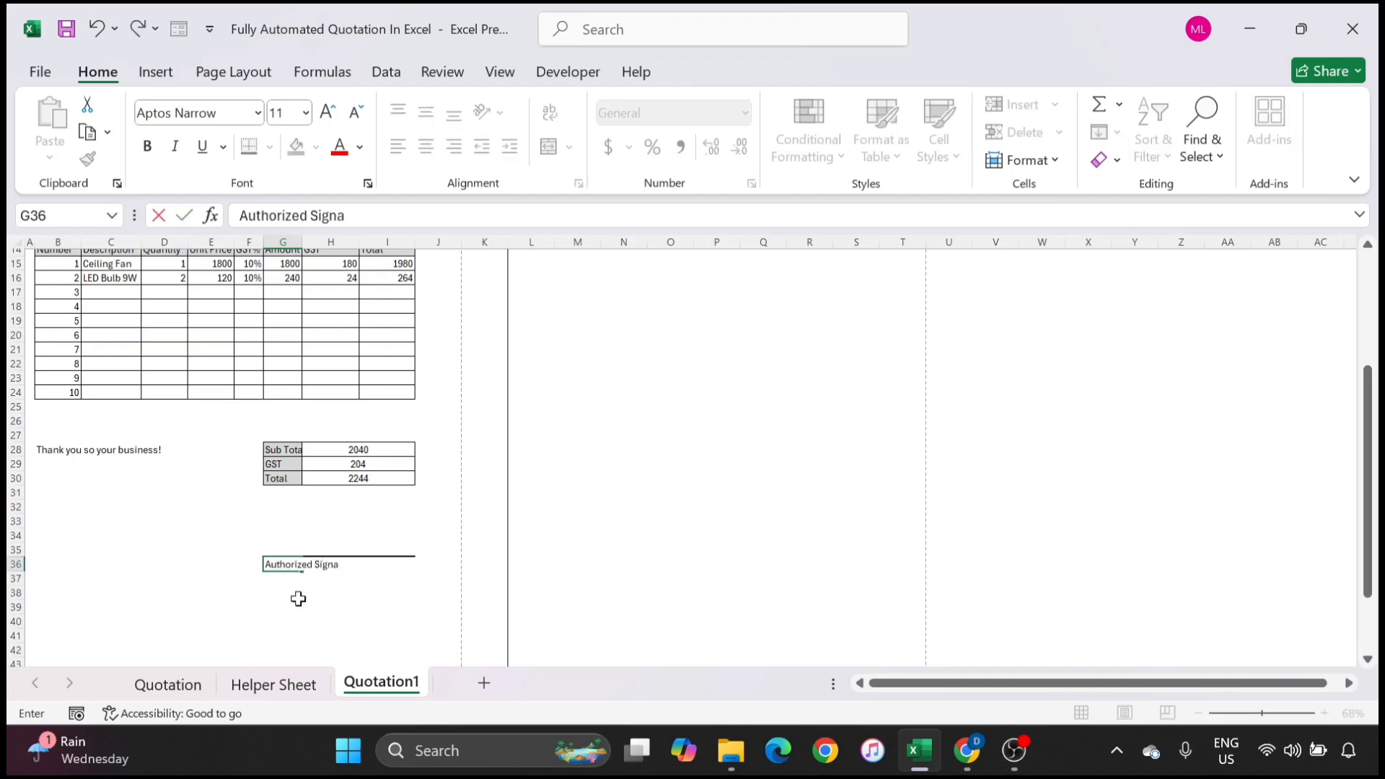
type("tute")
key("Return")
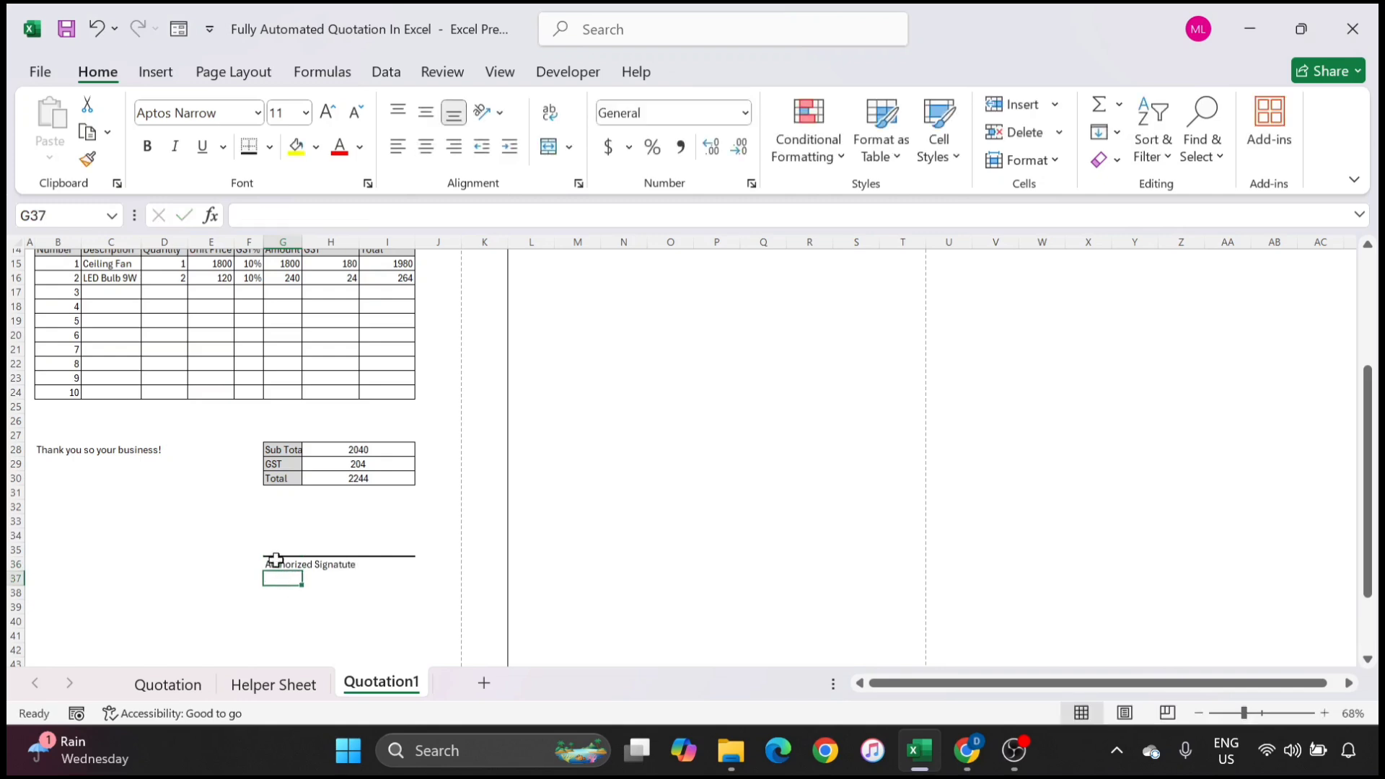
left_click_drag(278, 566, 402, 570)
left_click(550, 146)
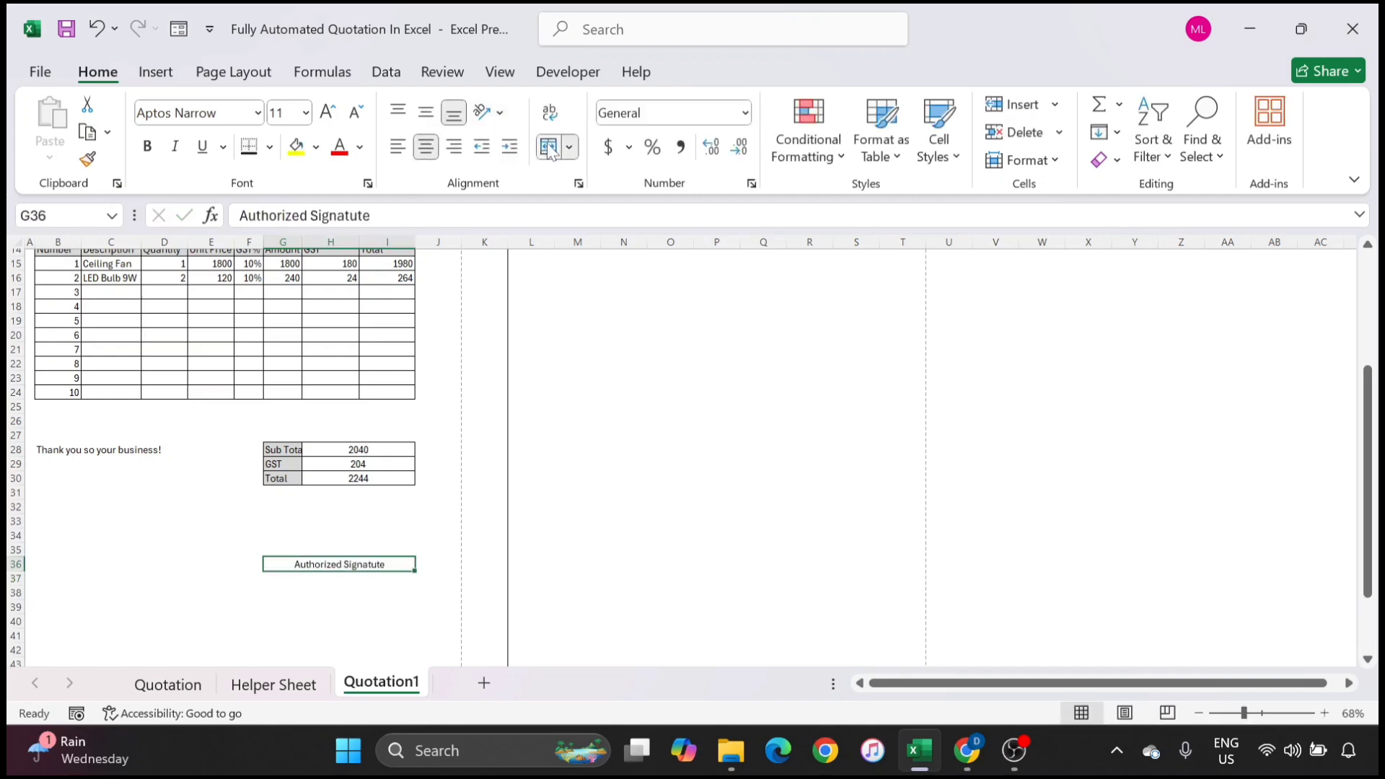
left_click(351, 621)
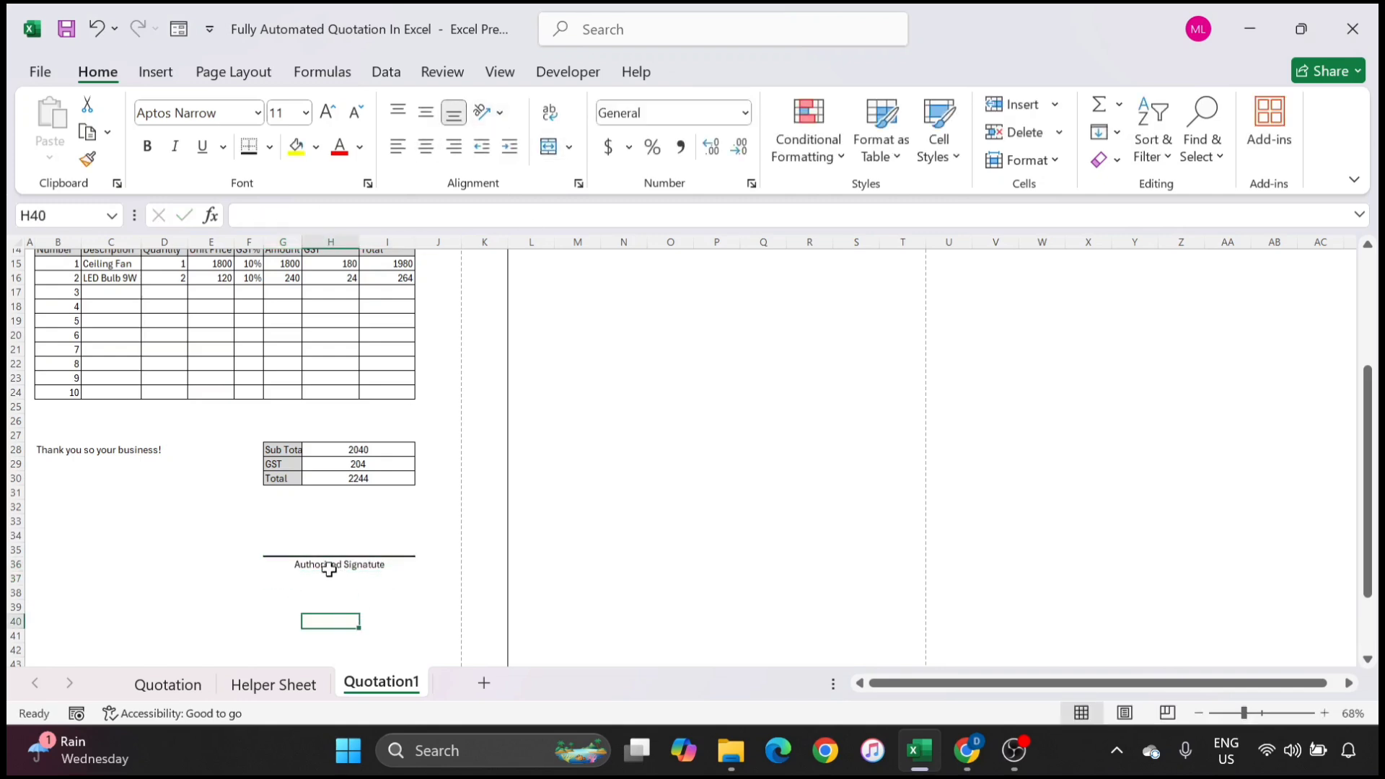
scroll(283, 538, "down", 2)
scroll(283, 537, "down", 2)
scroll(283, 538, "up", 5)
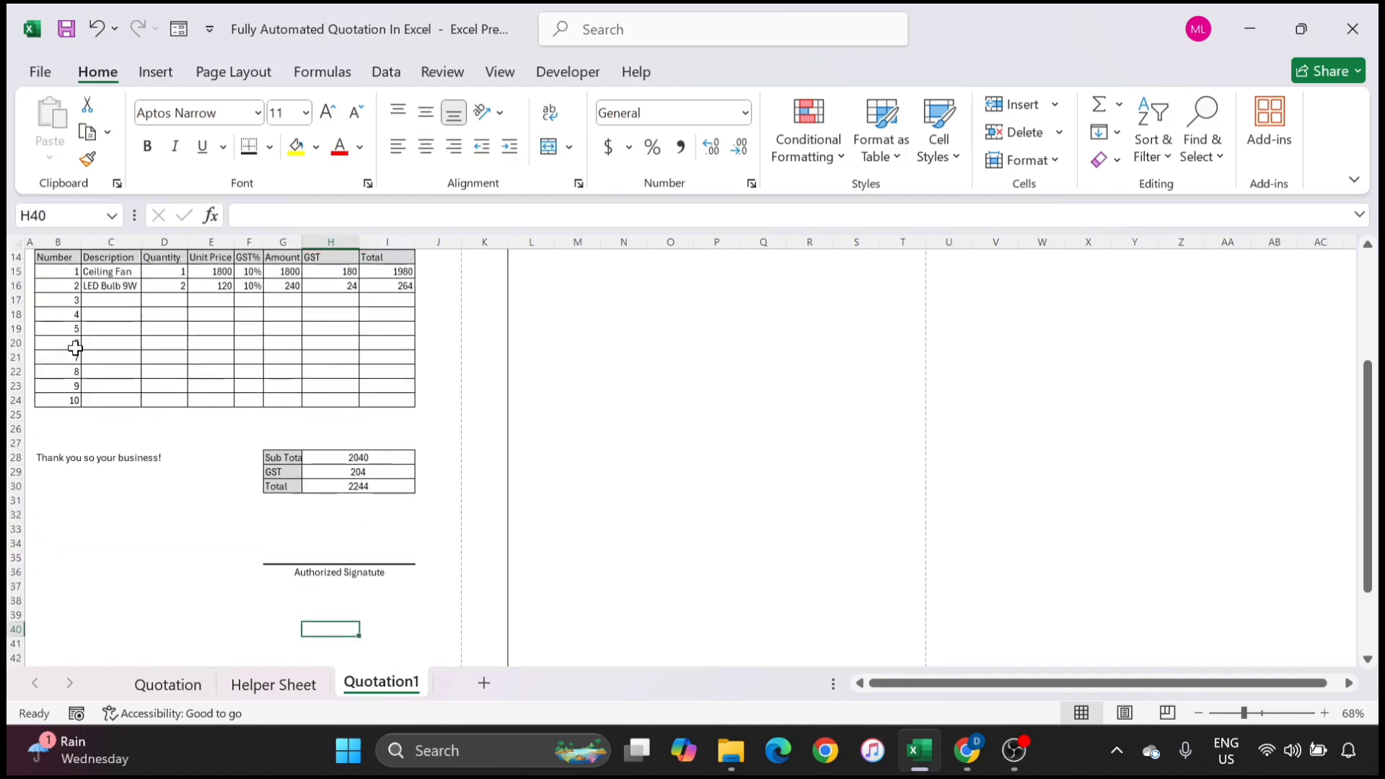
left_click(56, 401)
left_click_drag(86, 417, 284, 426)
key("ctrl+z")
left_click(396, 430)
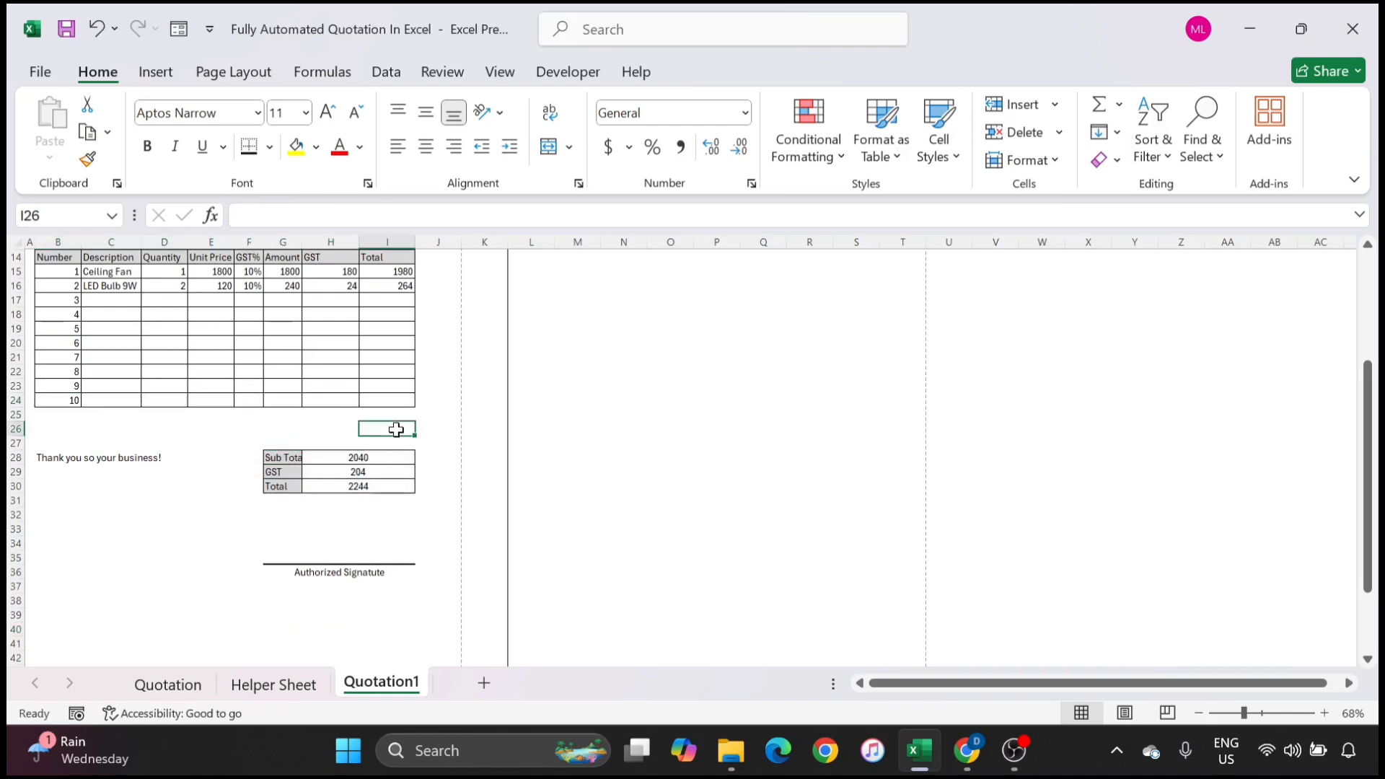
Step: Narrow columns B and C of the quotation, leaving column C wide enough to show the full item descriptions
scroll(395, 430, "up", 5)
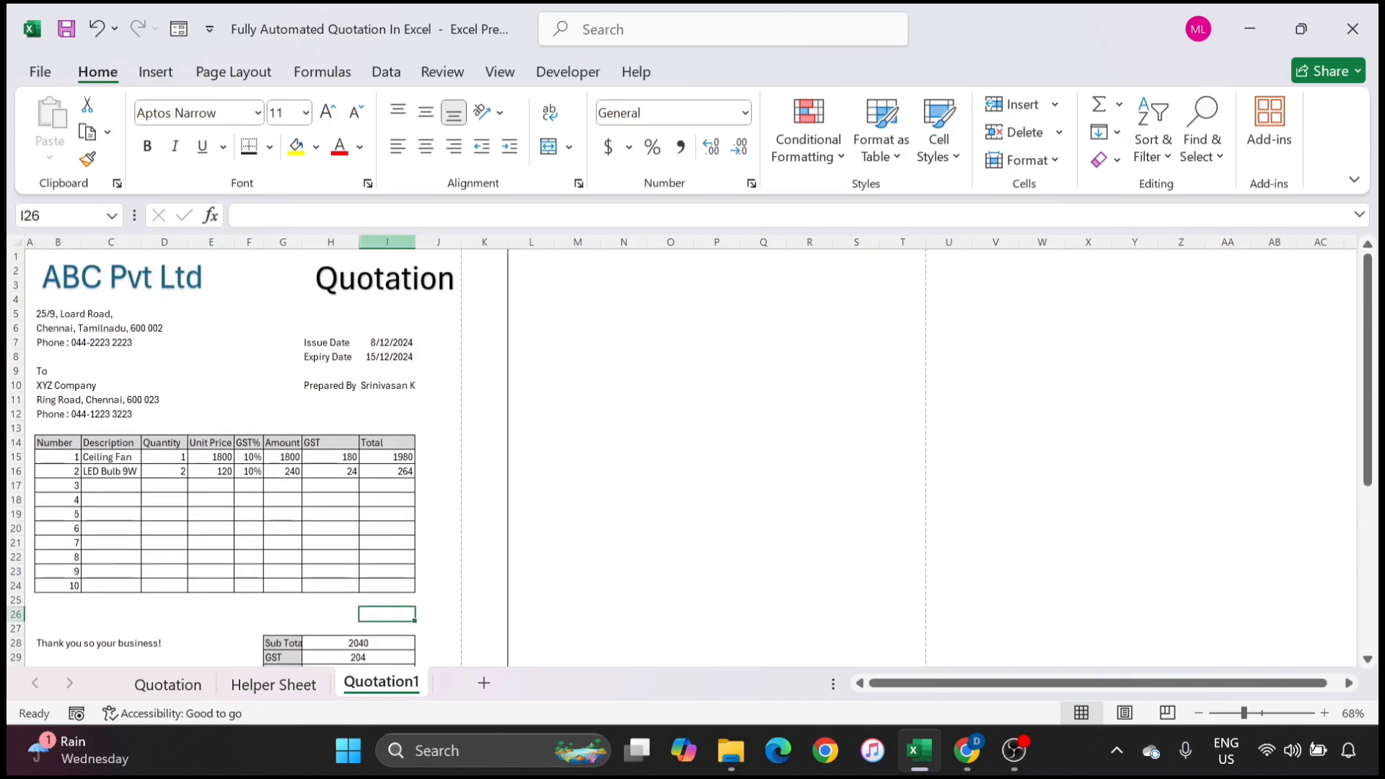
left_click_drag(82, 241, 125, 241)
left_click(470, 355)
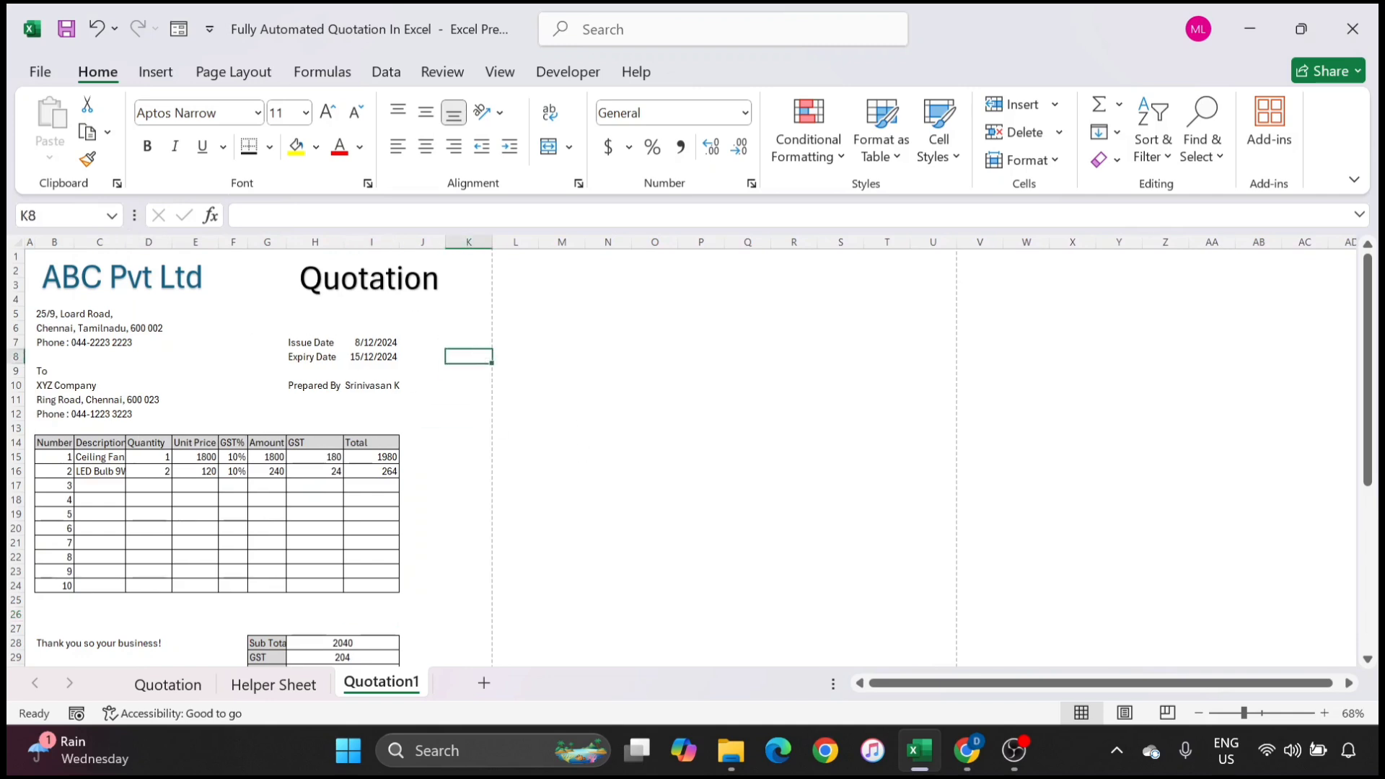
left_click_drag(126, 242, 129, 242)
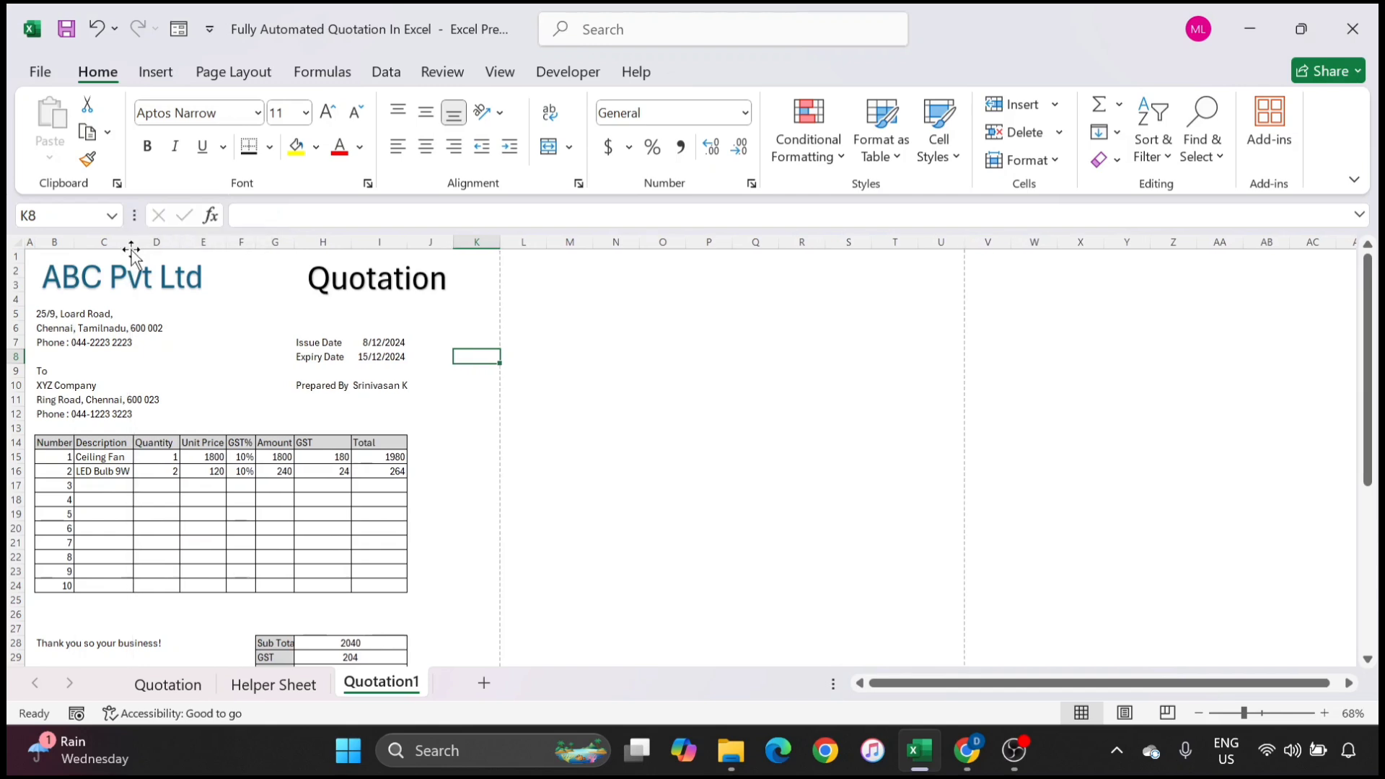
Step: Check the page layout of the Quotation1 sheet in the print preview and return to the worksheet
left_click(231, 383)
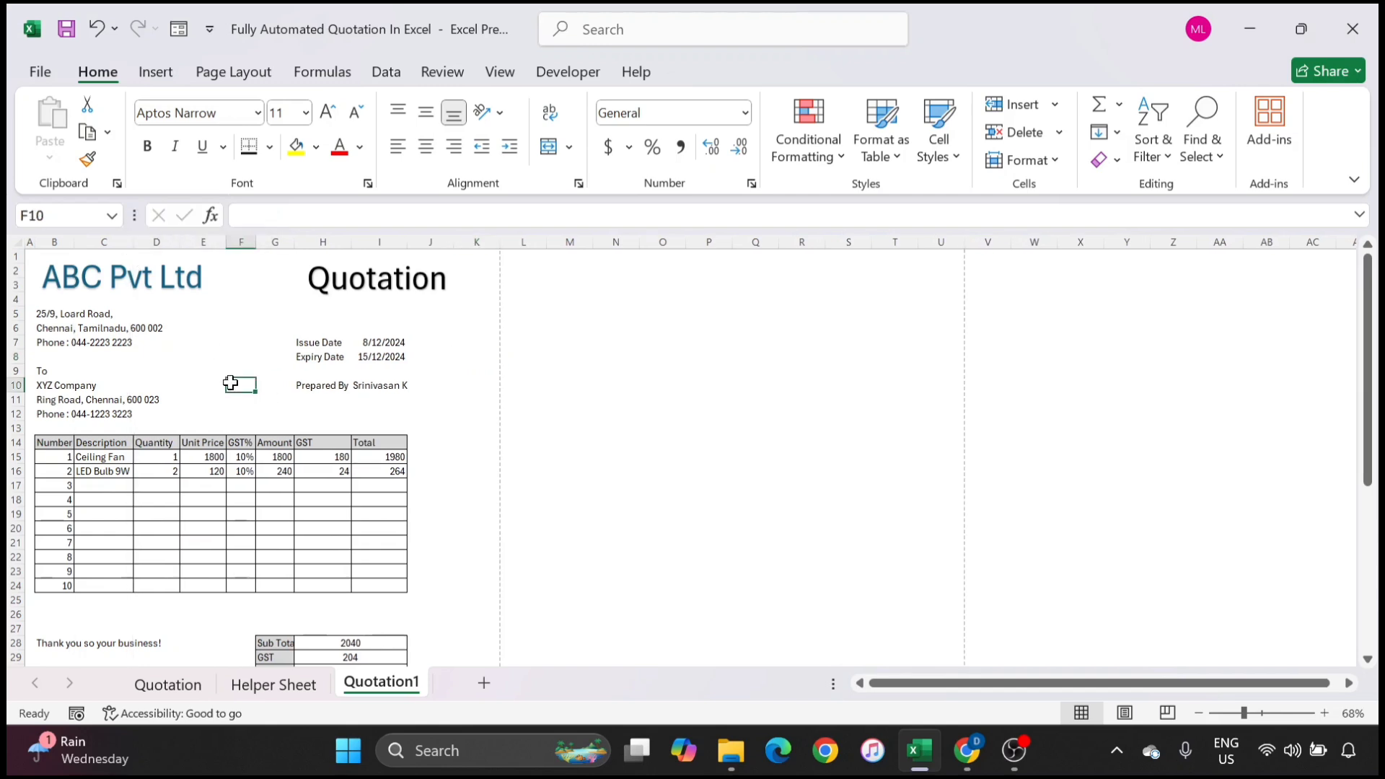
key("ctrl+p")
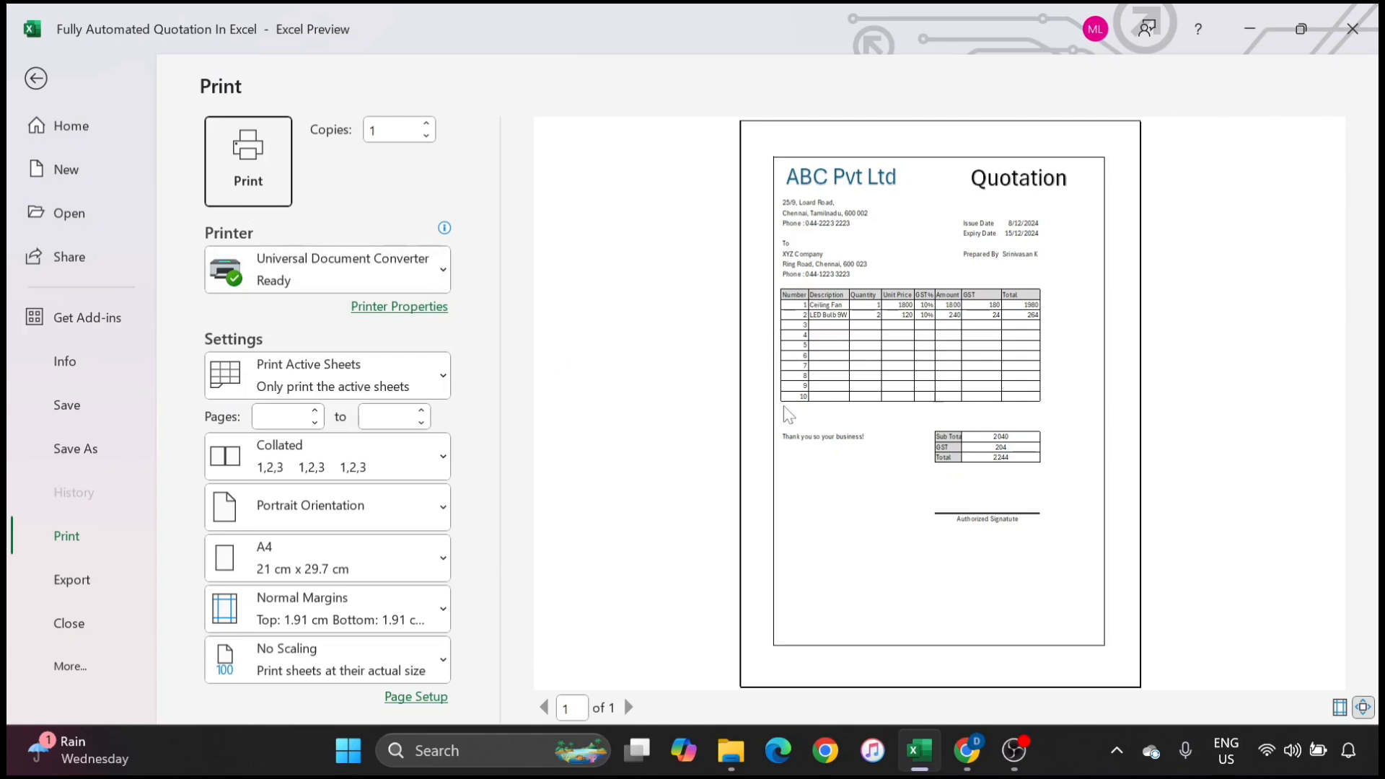
key("Escape")
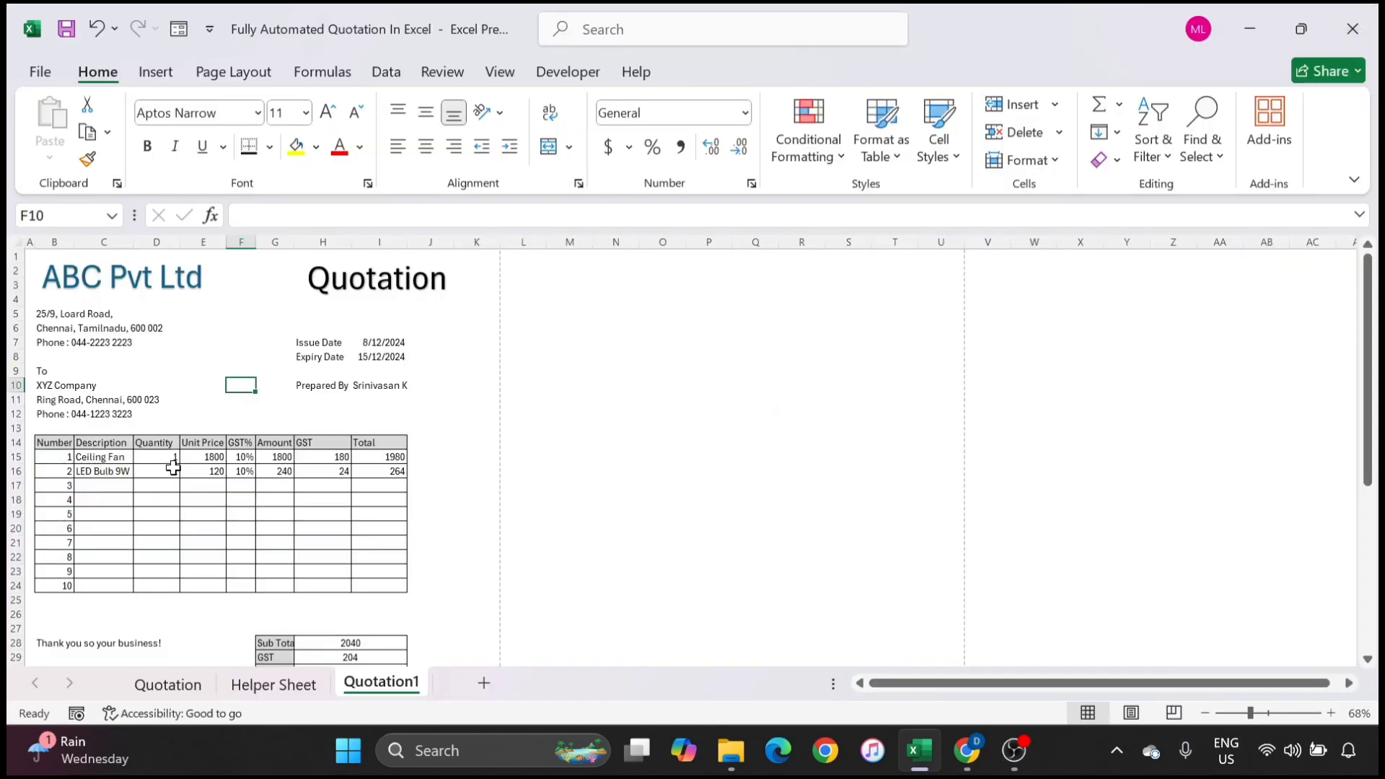